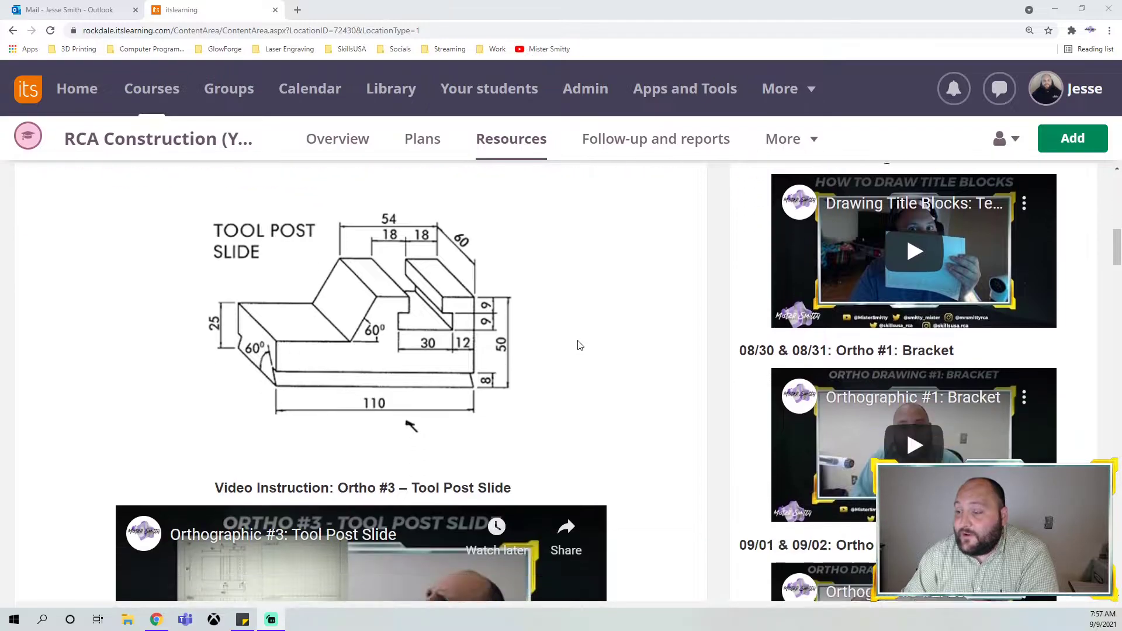
Review the course page from the Tool Post Slide assignment through to the Portfolio Update work session instructions
scroll(578, 342, "up", 3)
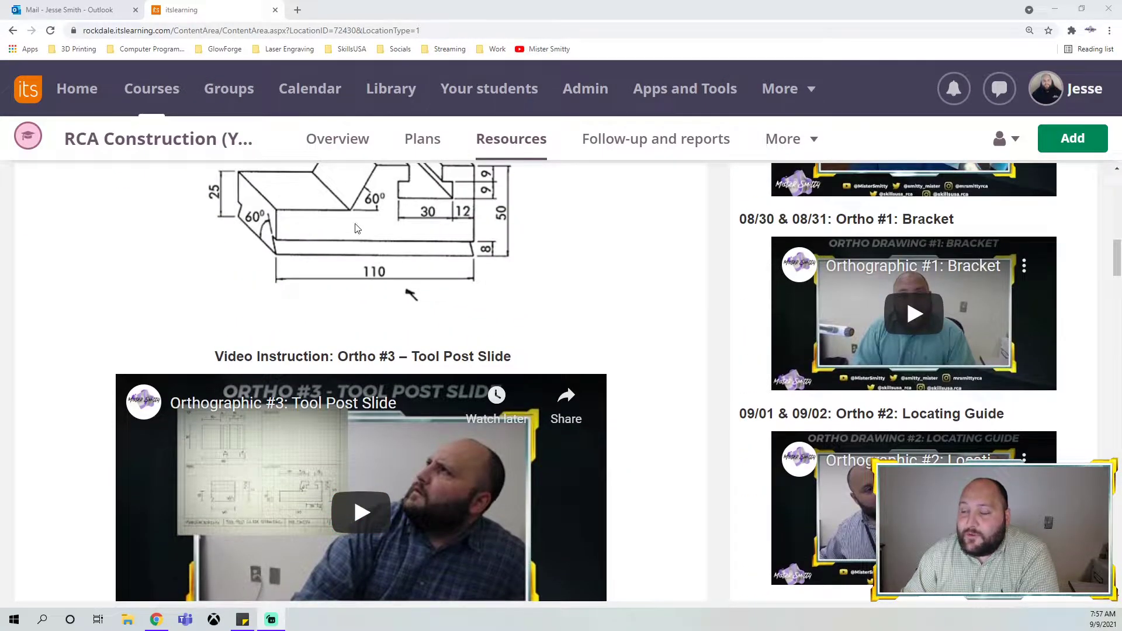
scroll(357, 229, "down", 4)
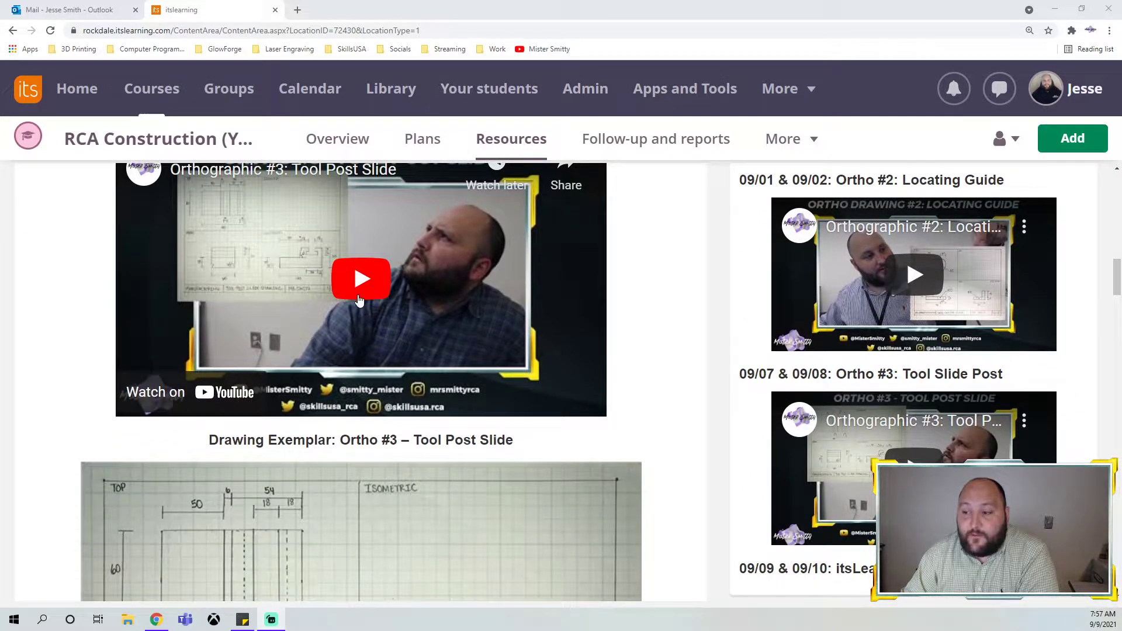
scroll(448, 372, "down", 6)
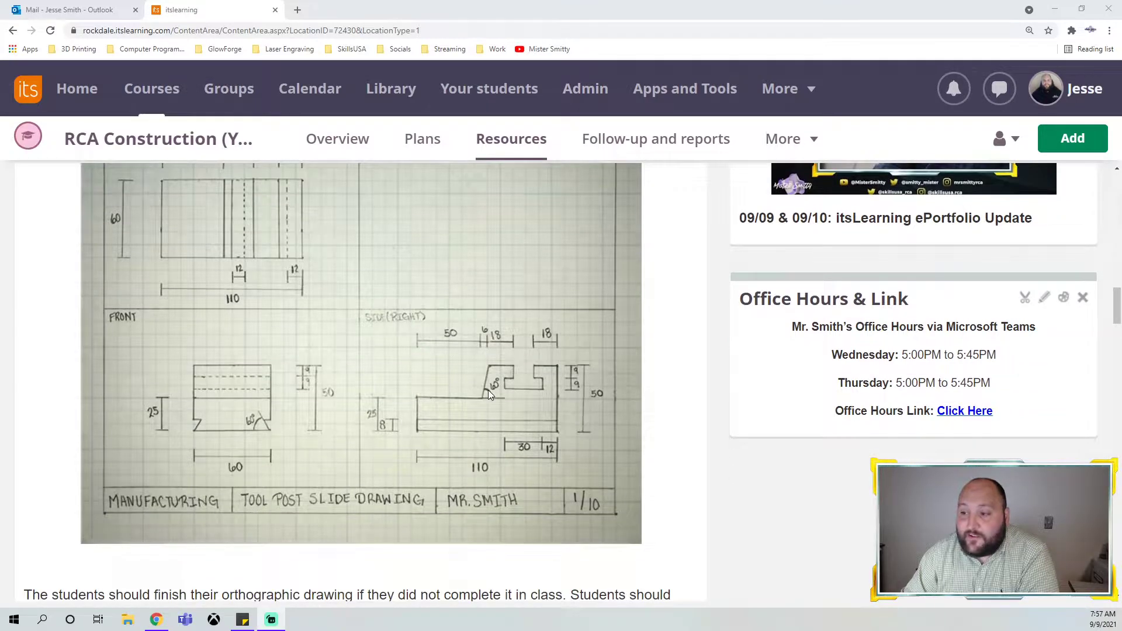
scroll(493, 361, "down", 10)
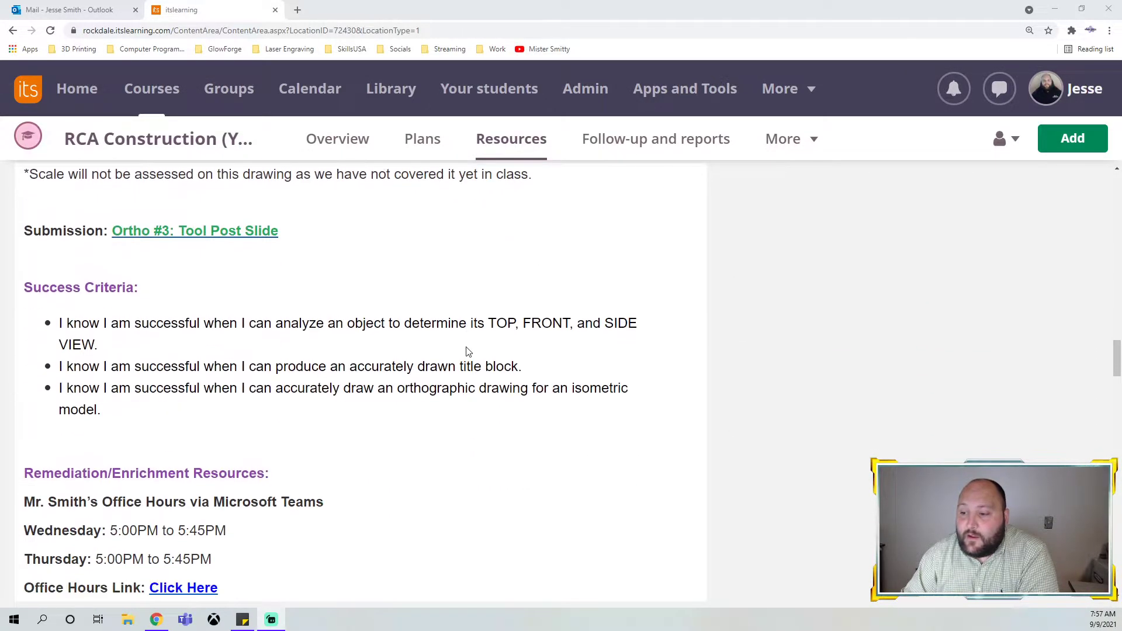
scroll(467, 351, "down", 7)
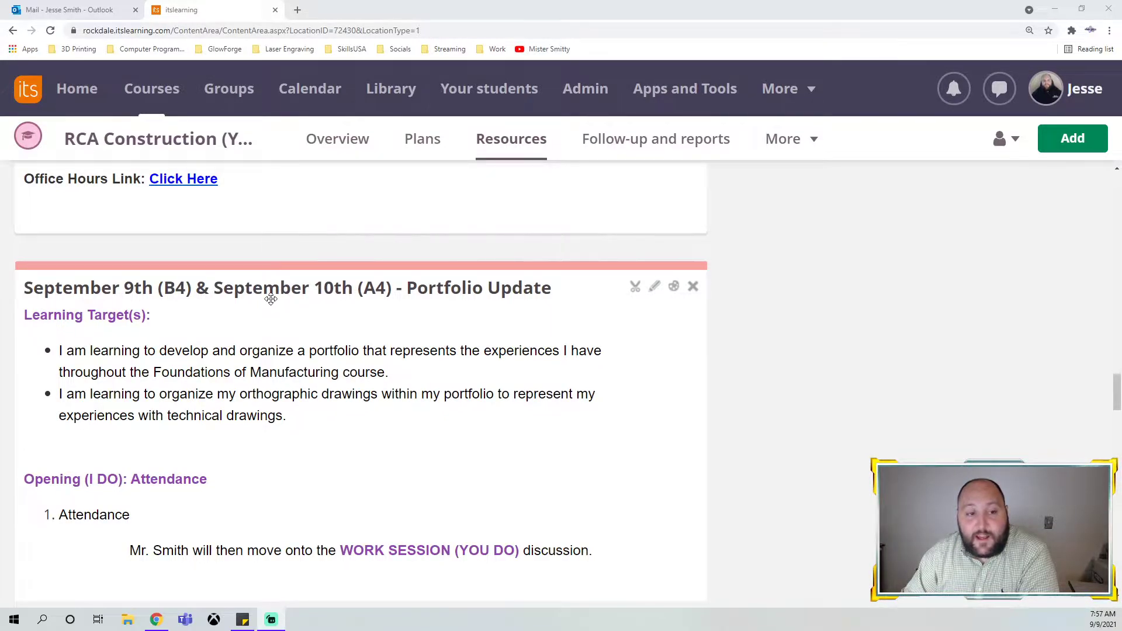
scroll(395, 369, "down", 4)
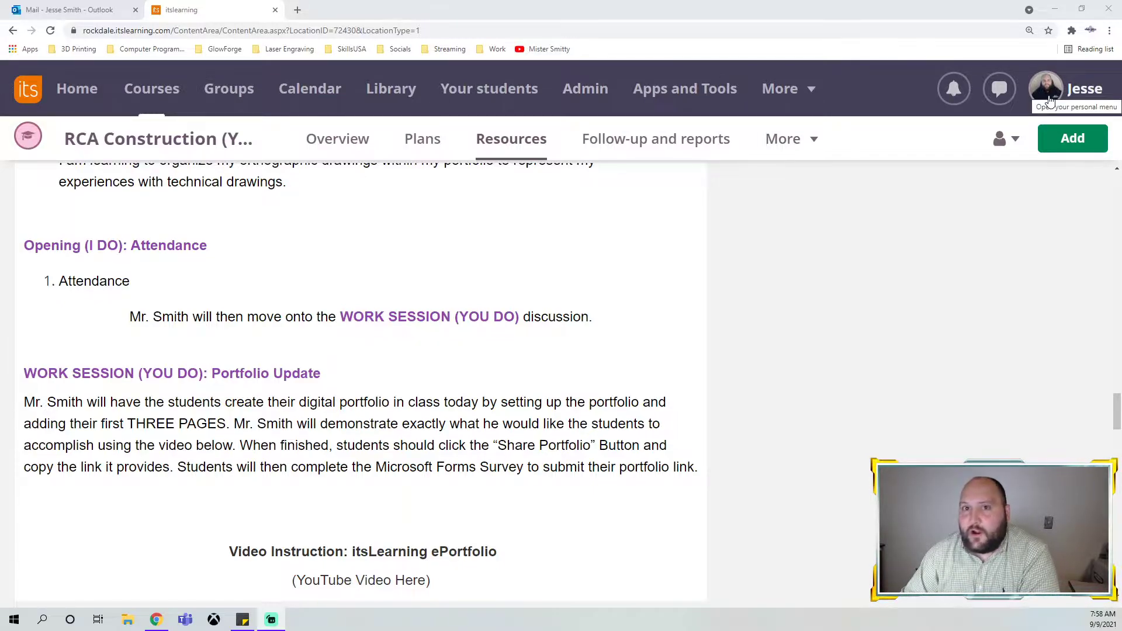
Open your ePortfolio area and start a new portfolio with its title field active
left_click(1095, 89)
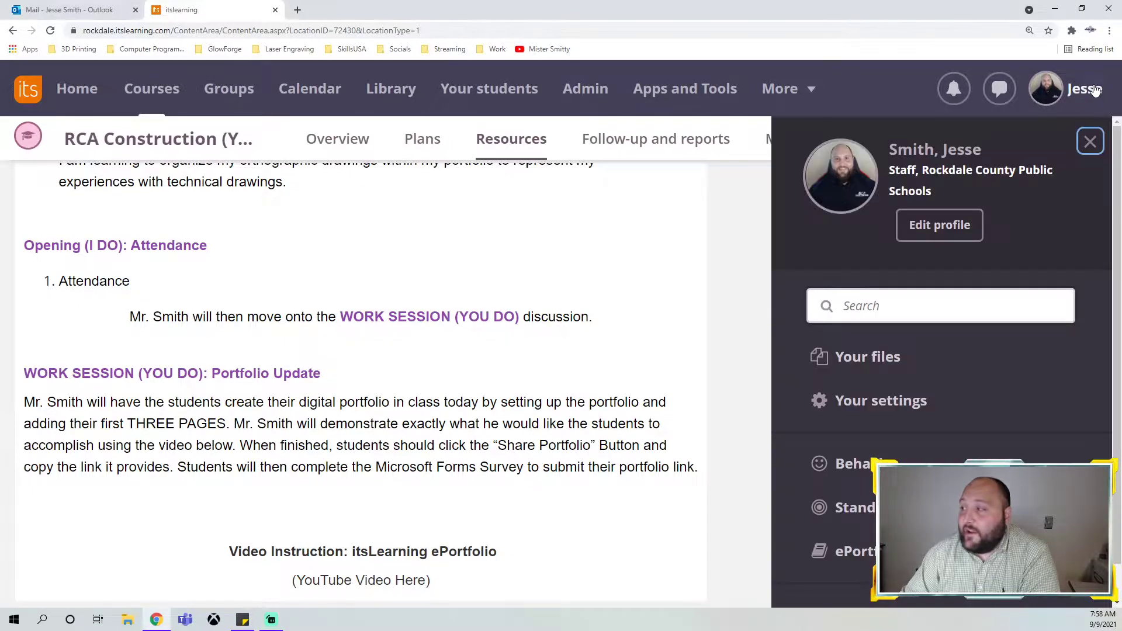
scroll(965, 408, "down", 1)
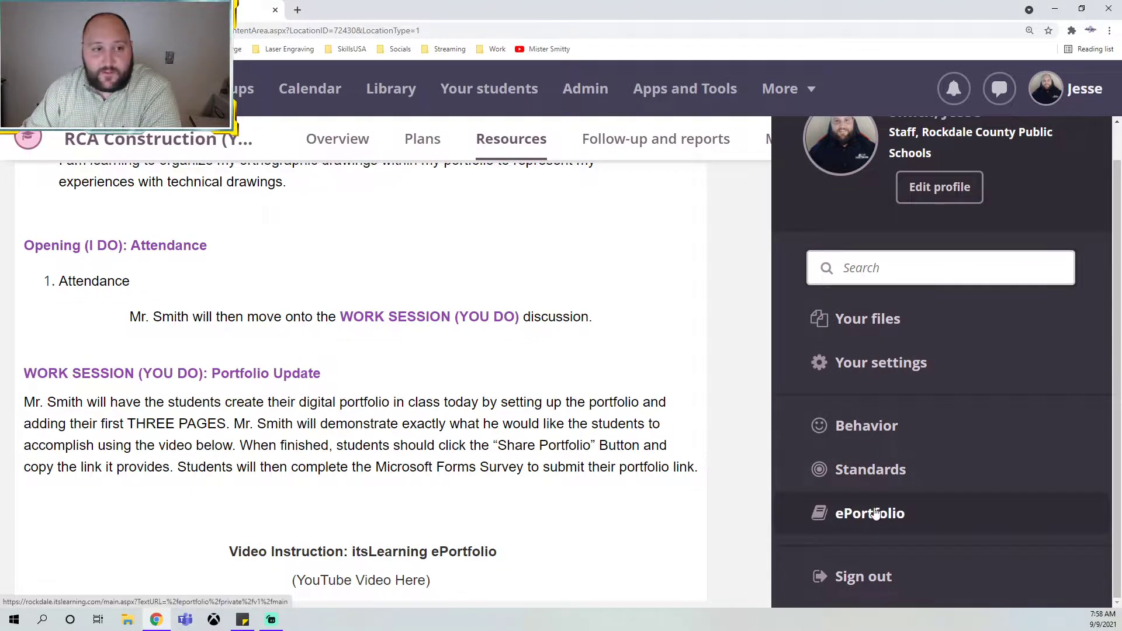
left_click(896, 515)
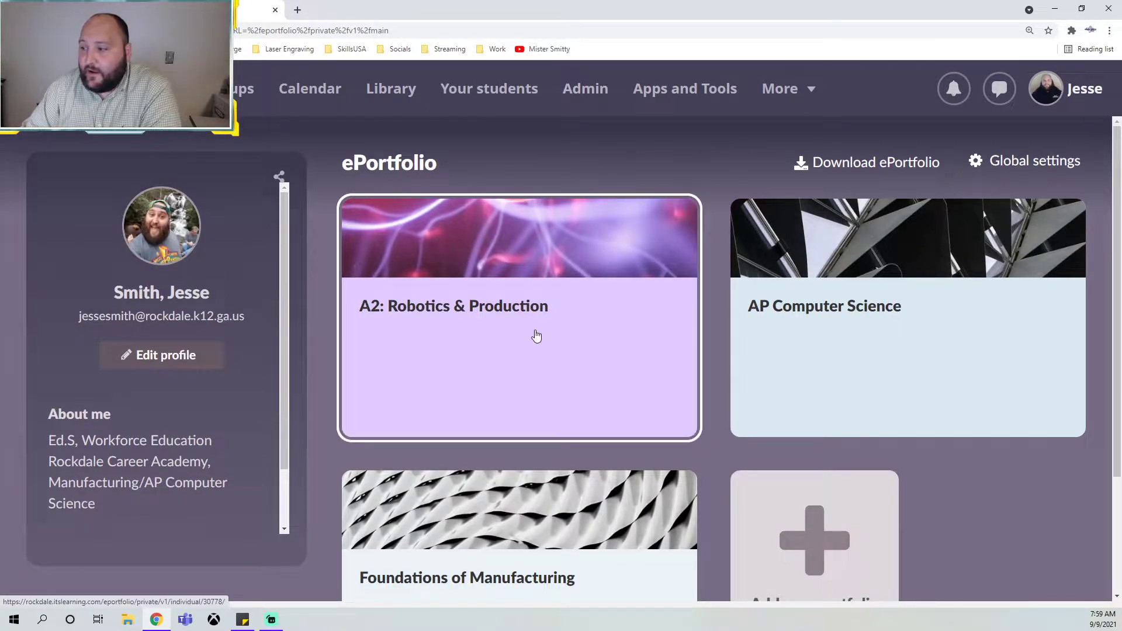
scroll(565, 529, "down", 1)
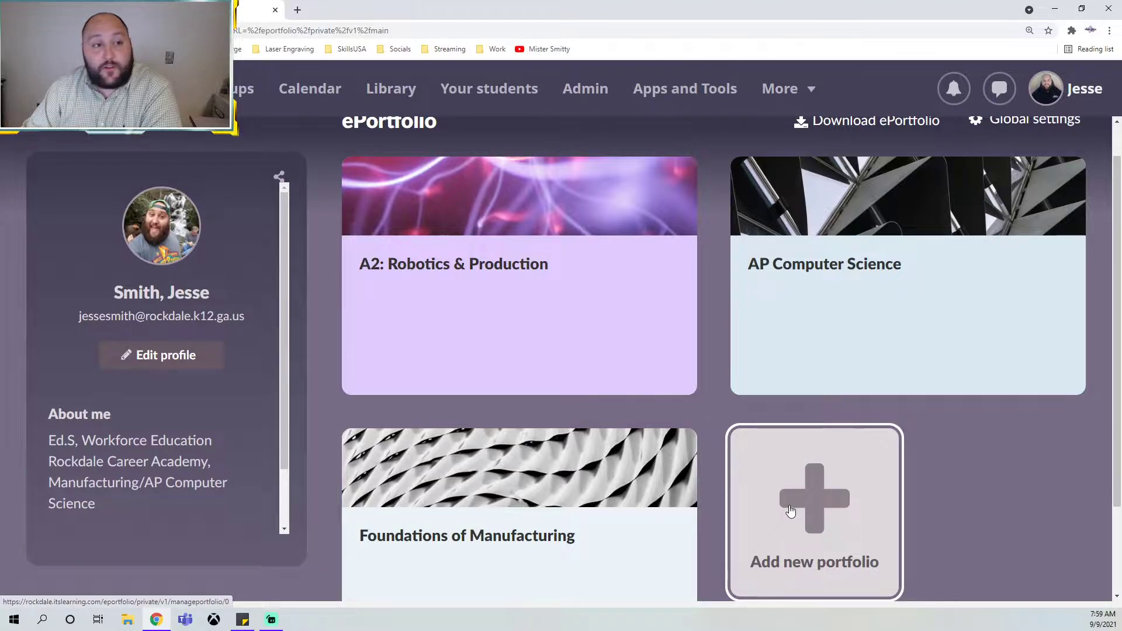
scroll(796, 484, "down", 2)
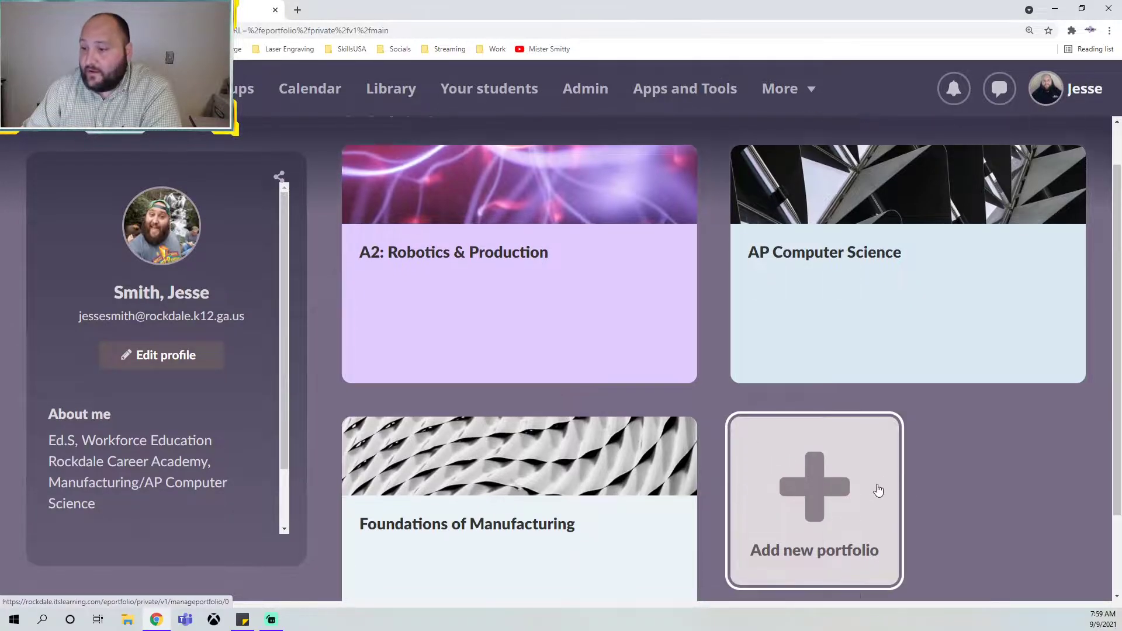
left_click(854, 396)
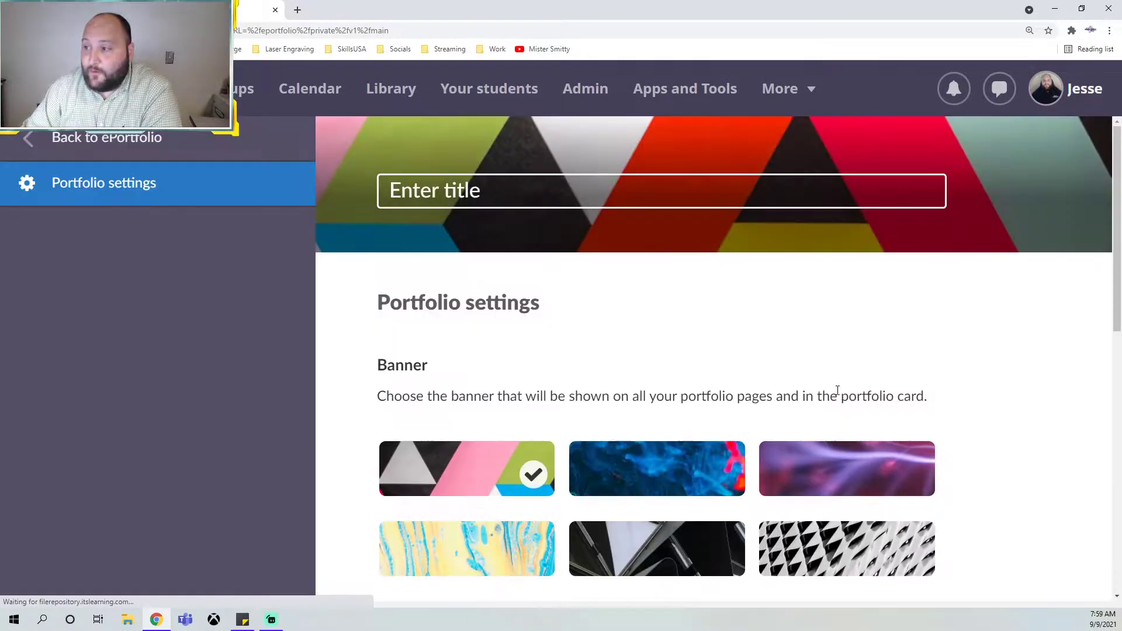
left_click(472, 178)
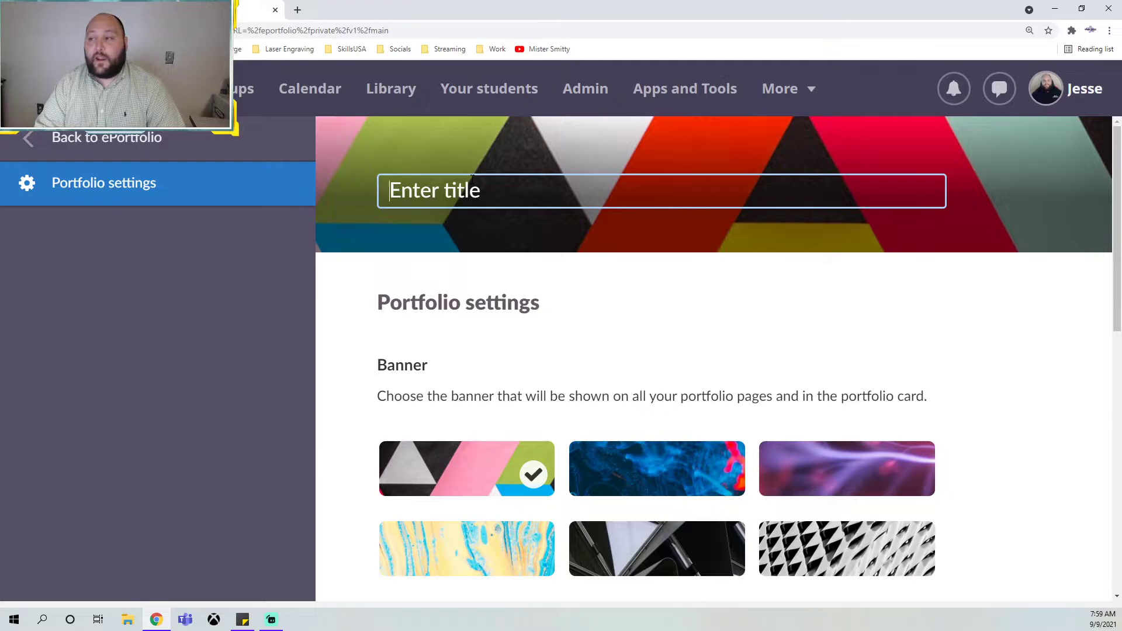
Try "Year 1: Construction" as the portfolio title and clear it
type("Y")
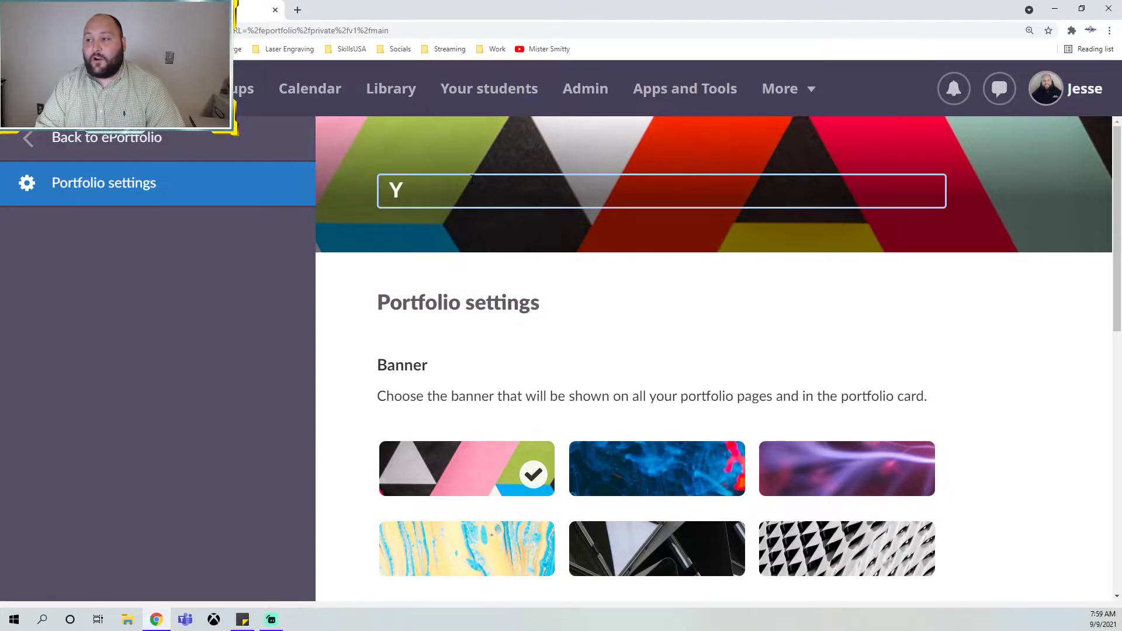
type("ear 1 Cons")
key("BackSpace")
key("BackSpace")
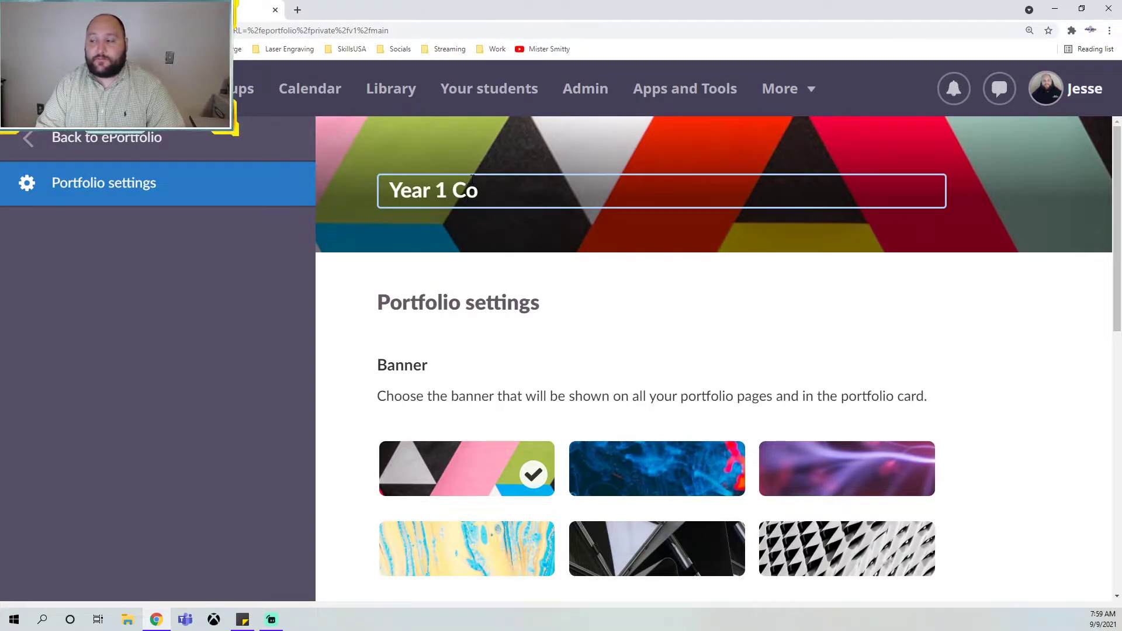
key("BackSpace")
key("BackSpace")
key("BackSpace")
type(": Constructi")
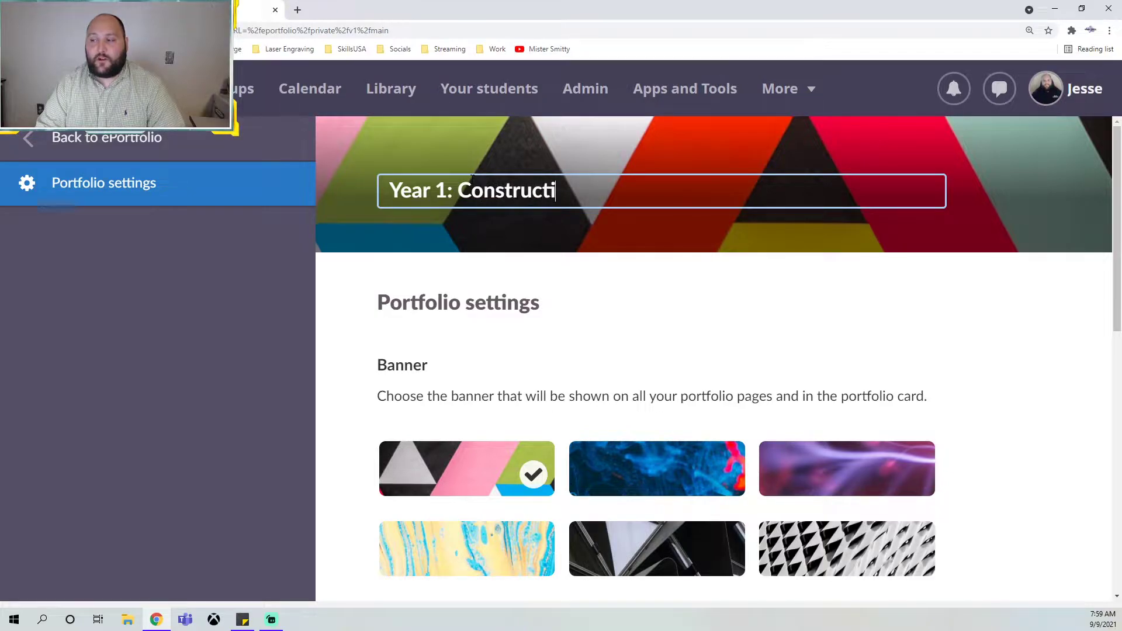
type("on")
key("BackSpace")
key("BackSpace")
key("BackSpace")
key("BackSpace")
key("BackSpace")
key("BackSpace")
key("BackSpace")
key("BackSpace")
key("BackSpace")
key("BackSpace")
key("BackSpace")
key("BackSpace")
key("BackSpace")
key("BackSpace")
key("BackSpace")
key("BackSpace")
key("BackSpace")
key("BackSpace")
key("BackSpace")
key("BackSpace")
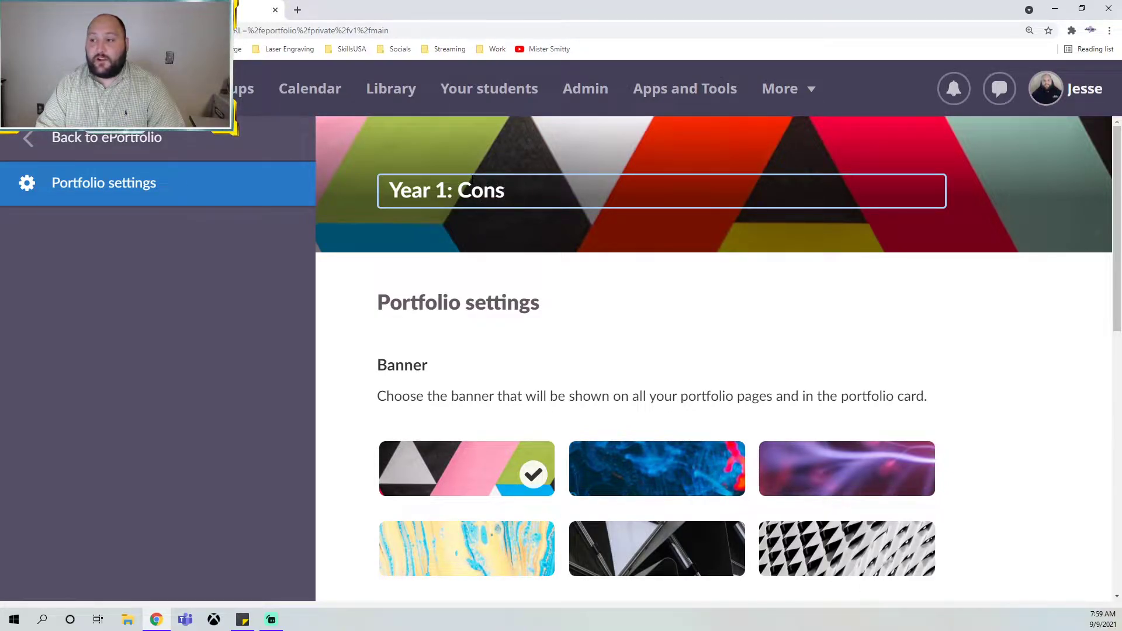
Try "Year 2: Construction" as the portfolio title and erase it
type("Year 2: Construction")
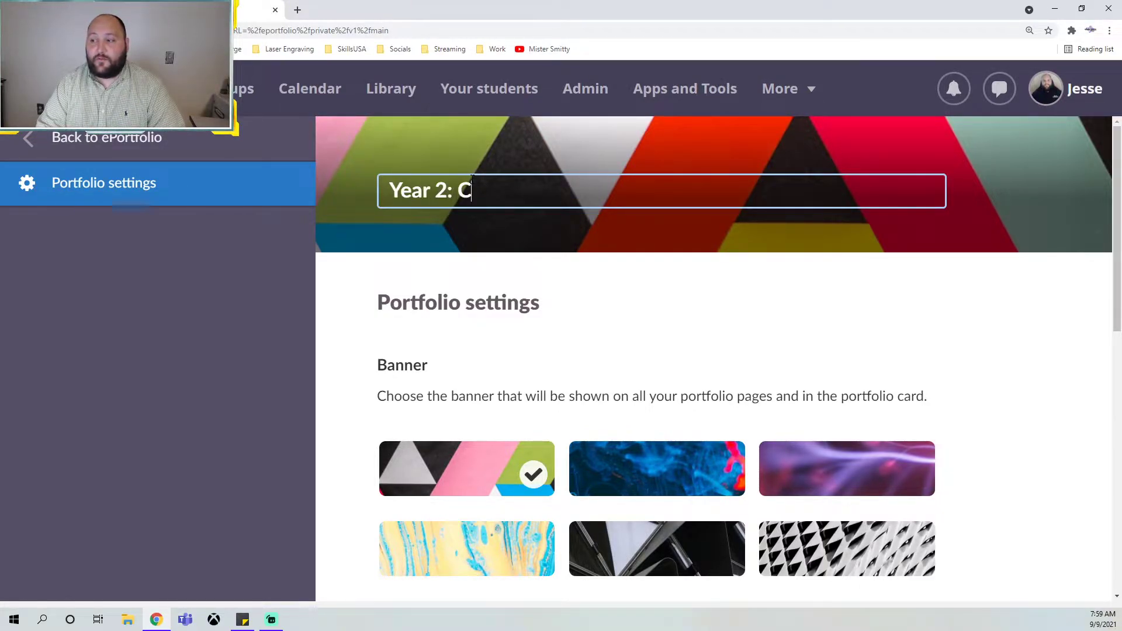
key("BackSpace")
key("BackSpace")
key("BackSpace")
key("BackSpace")
key("BackSpace")
key("BackSpace")
key("BackSpace")
key("BackSpace")
key("BackSpace")
key("BackSpace")
key("BackSpace")
key("BackSpace")
key("BackSpace")
key("BackSpace")
key("BackSpace")
key("BackSpace")
key("BackSpace")
key("BackSpace")
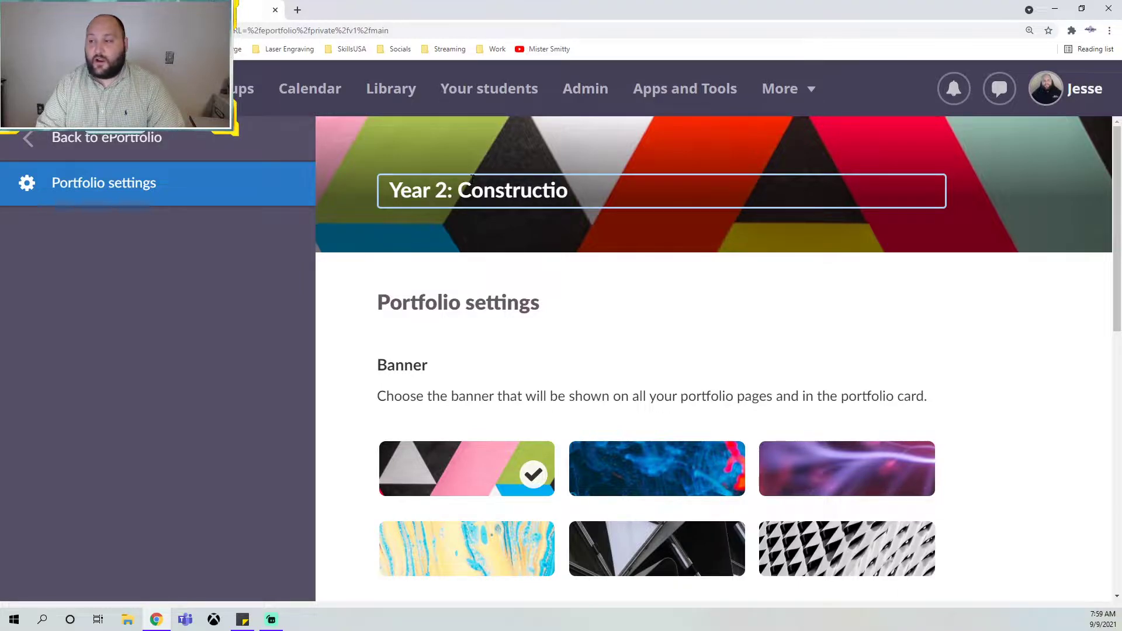
Try "Year 3: Construction" as the portfolio title and clear the field
type("ar 3: ")
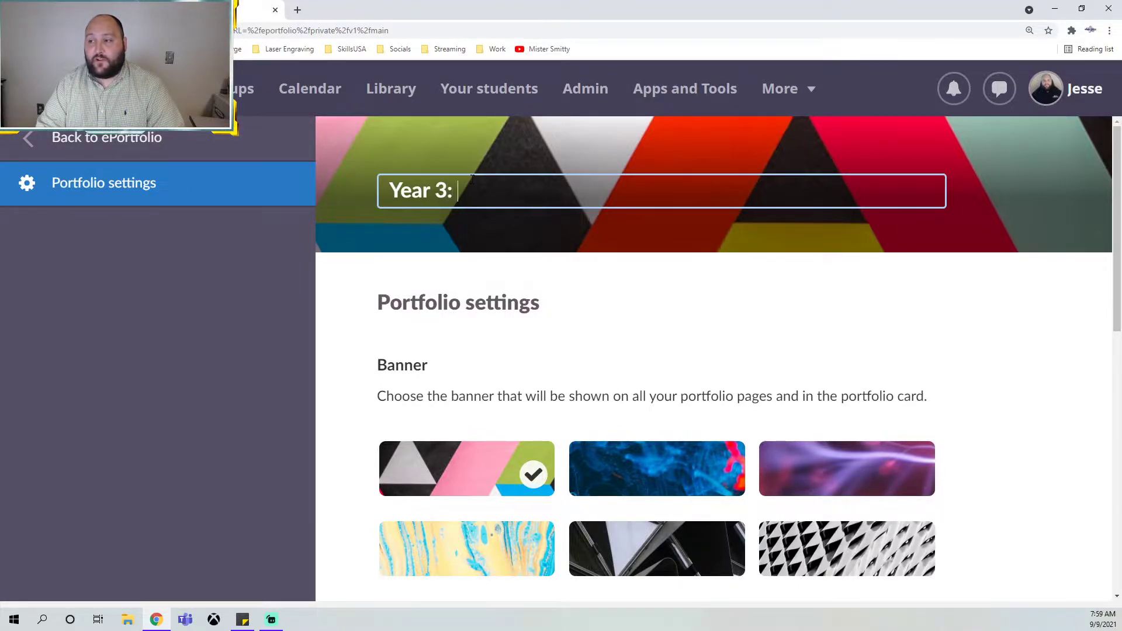
type("Construction")
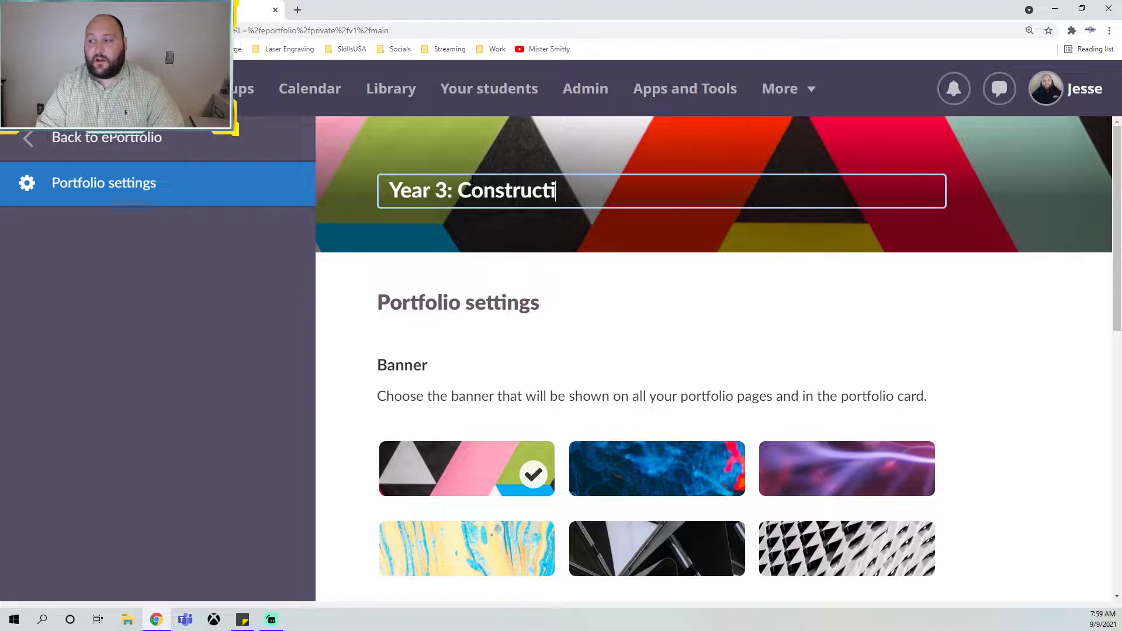
key("BackSpace")
key("BackSpace")
key("BackSpace")
key("BackSpace")
key("BackSpace")
key("BackSpace")
key("BackSpace")
key("BackSpace")
key("BackSpace")
key("BackSpace")
key("BackSpace")
key("BackSpace")
key("BackSpace")
key("BackSpace")
key("BackSpace")
key("BackSpace")
key("BackSpace")
key("BackSpace")
key("BackSpace")
key("BackSpace")
Title the portfolio "Year 1, 2, 3: Construction" and choose the blue misty mountains image as its banner
type("Year ")
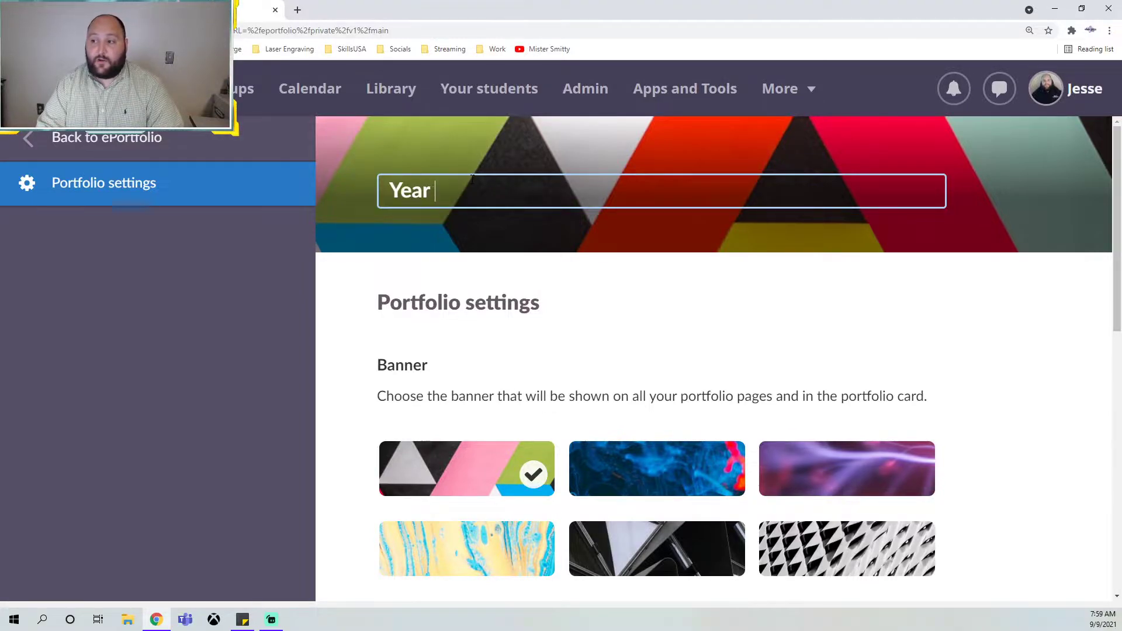
type("1, 2, 3: Construction")
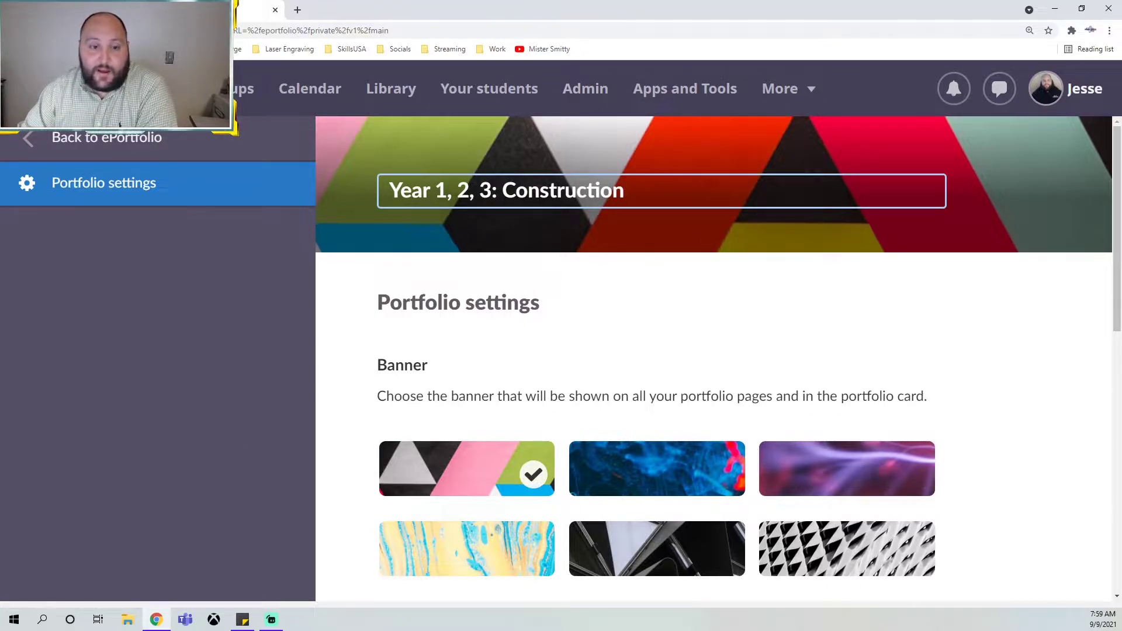
scroll(576, 321, "down", 3)
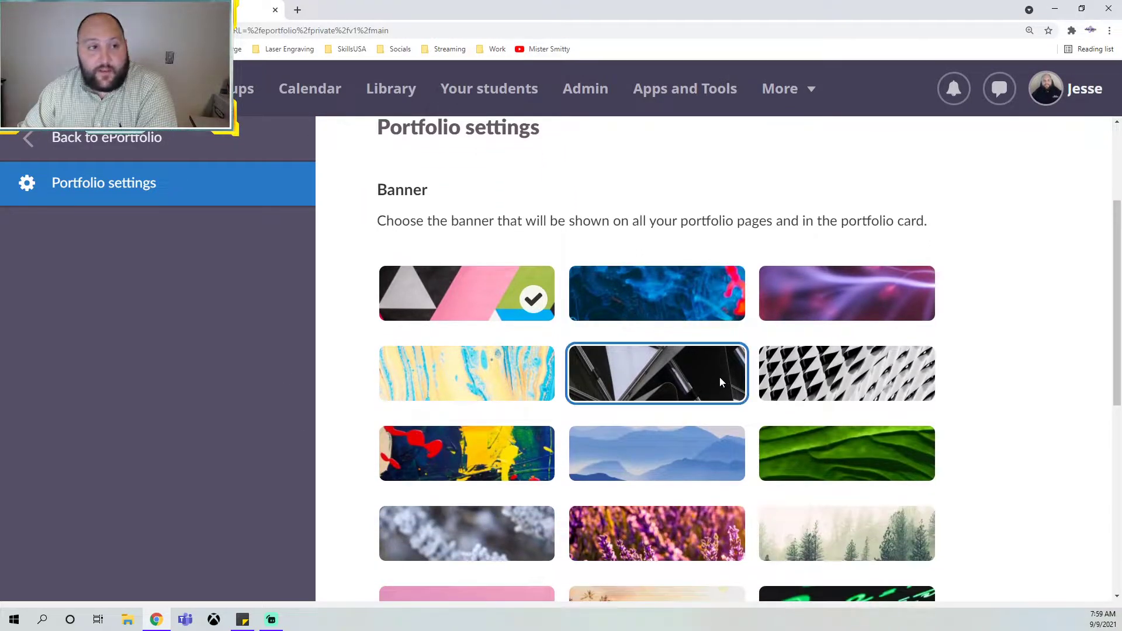
scroll(762, 448, "down", 2)
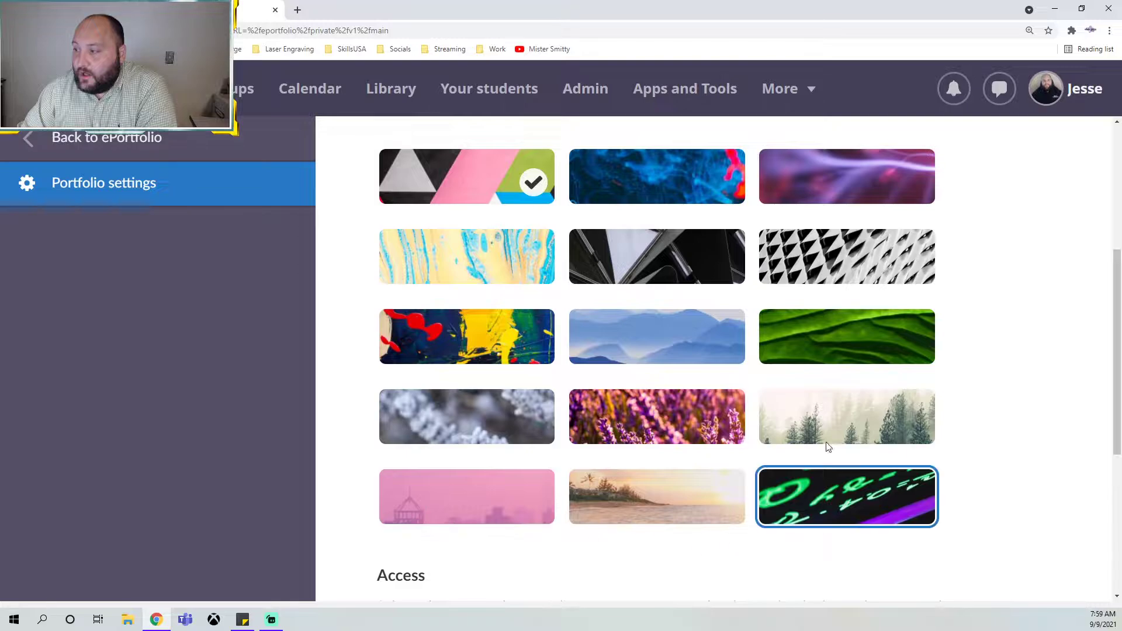
left_click(668, 323)
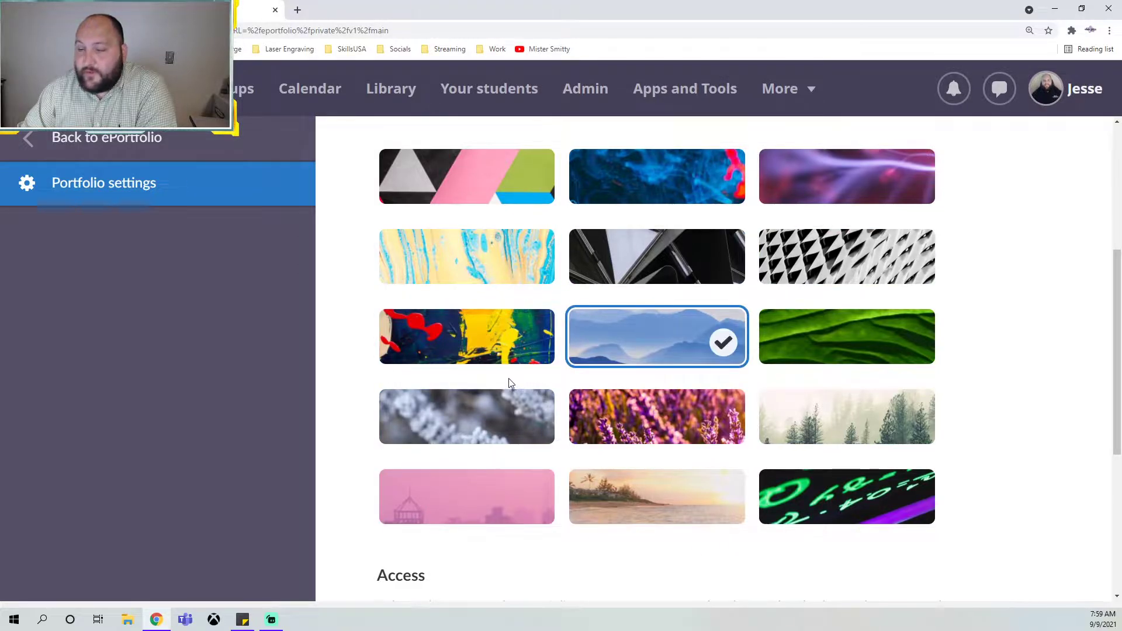
scroll(510, 380, "up", 5)
scroll(559, 341, "down", 3)
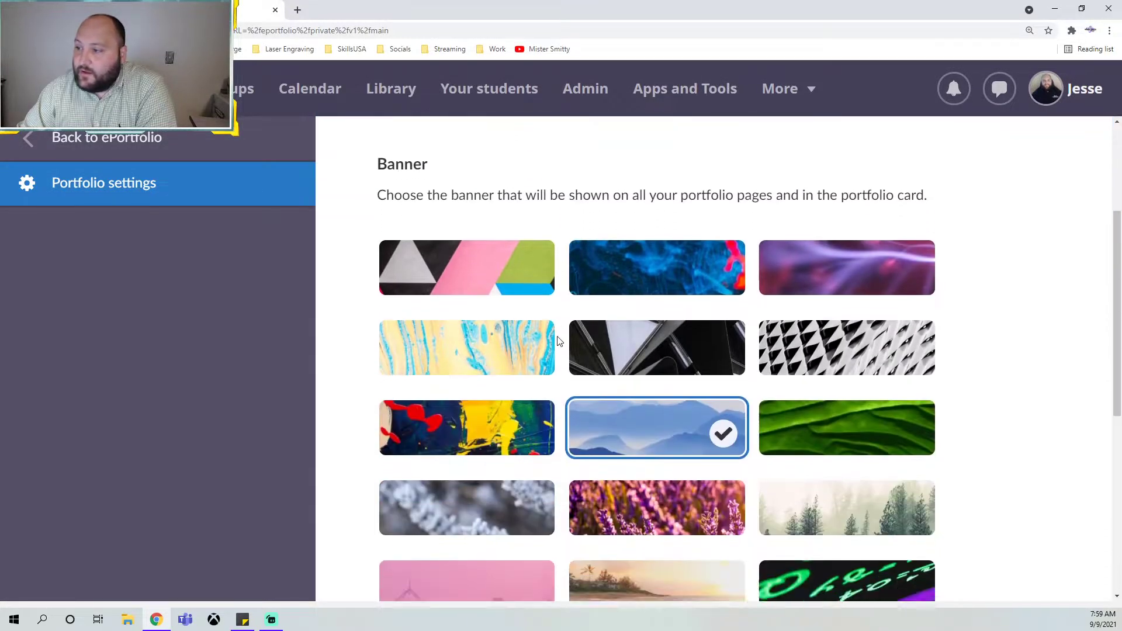
Save the new portfolio with access set to Your courses and communities
scroll(559, 341, "down", 6)
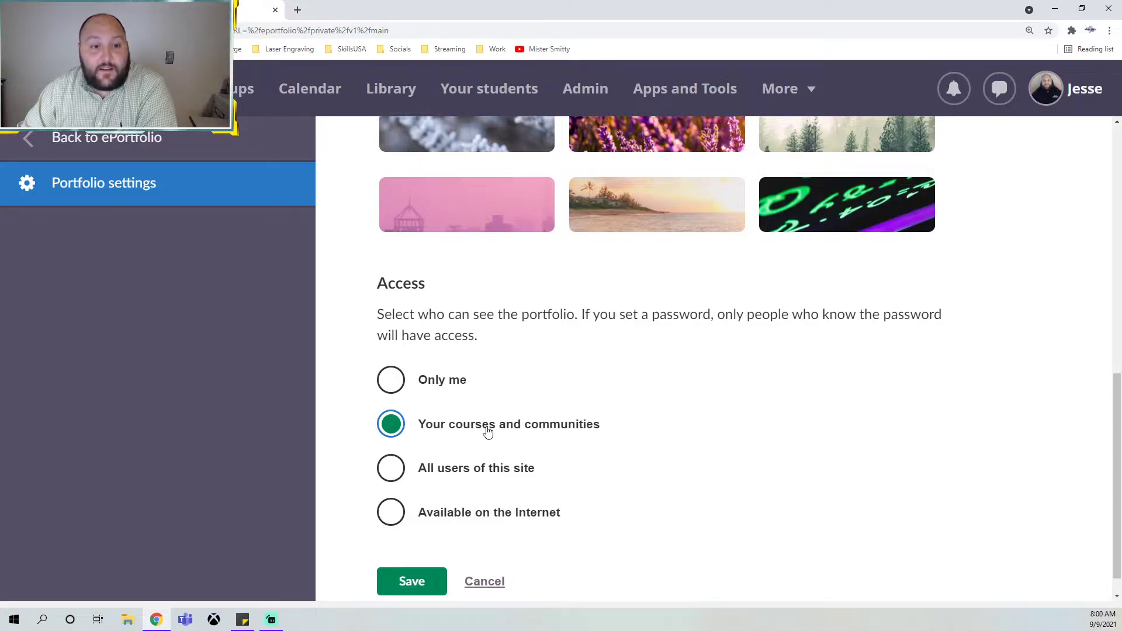
scroll(484, 426, "down", 1)
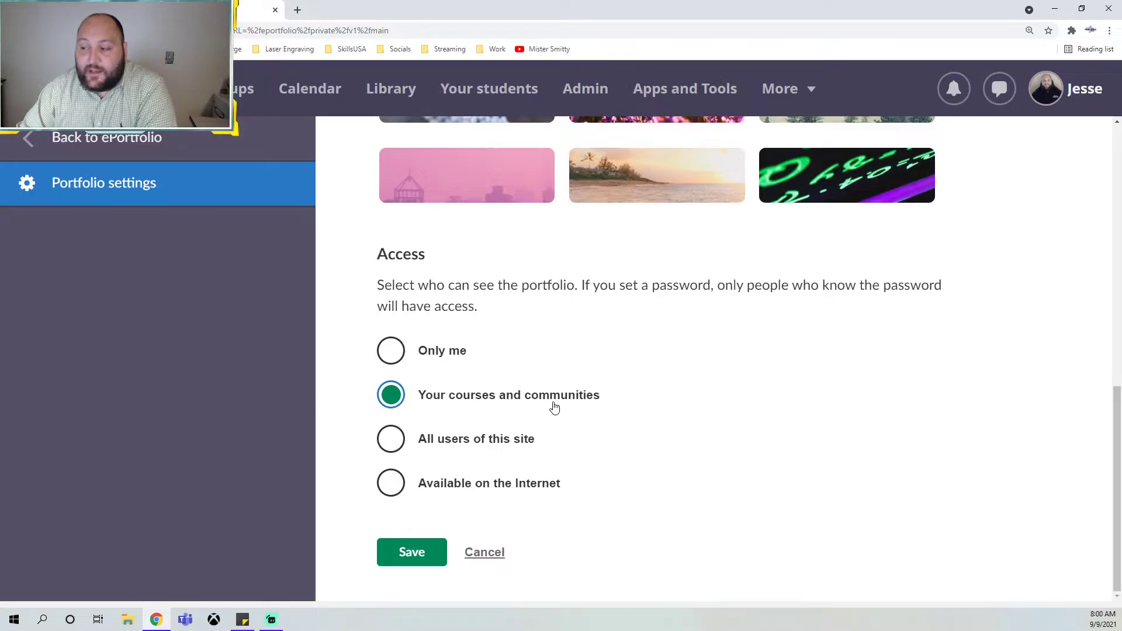
left_click(411, 551)
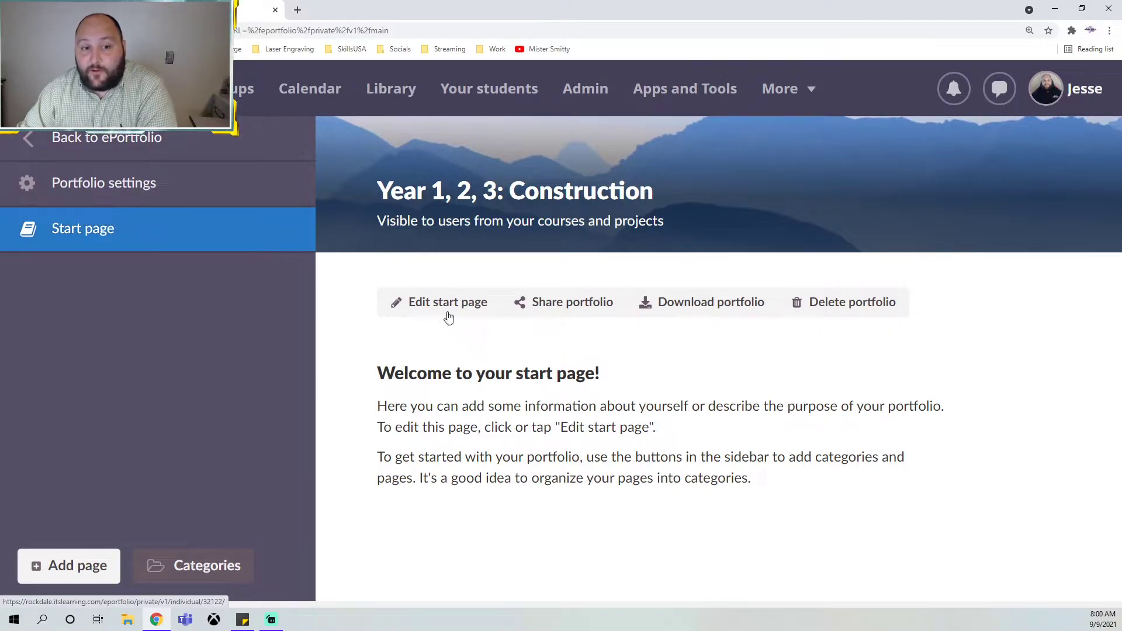
Open the portfolio's start page for editing and enter "Your Name: (First and Last)" in its description
left_click(465, 304)
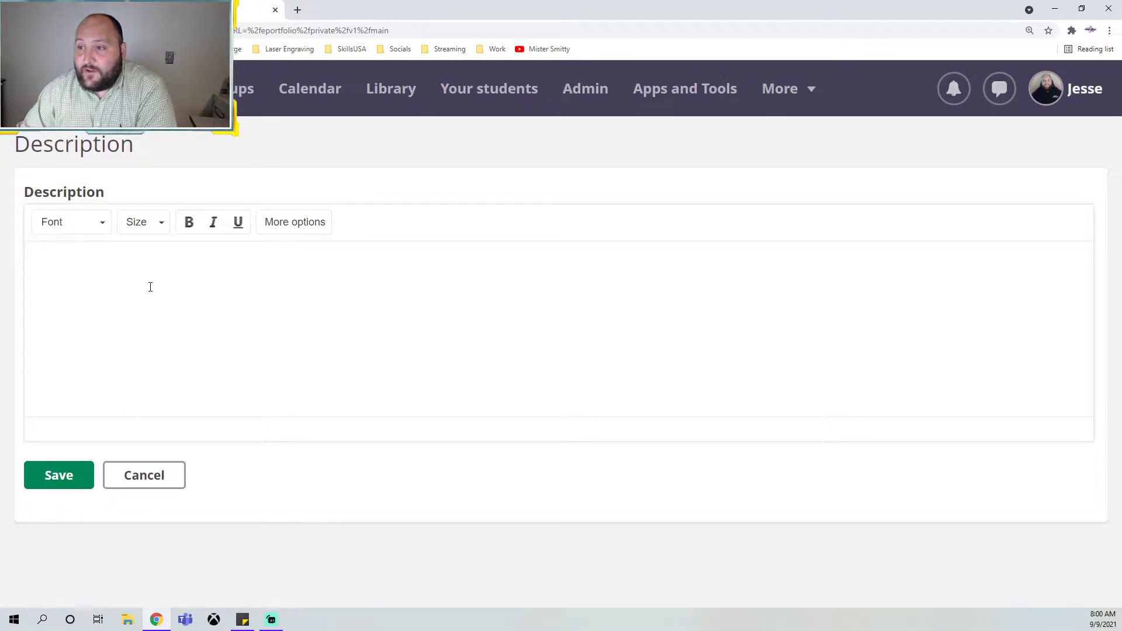
left_click(150, 285)
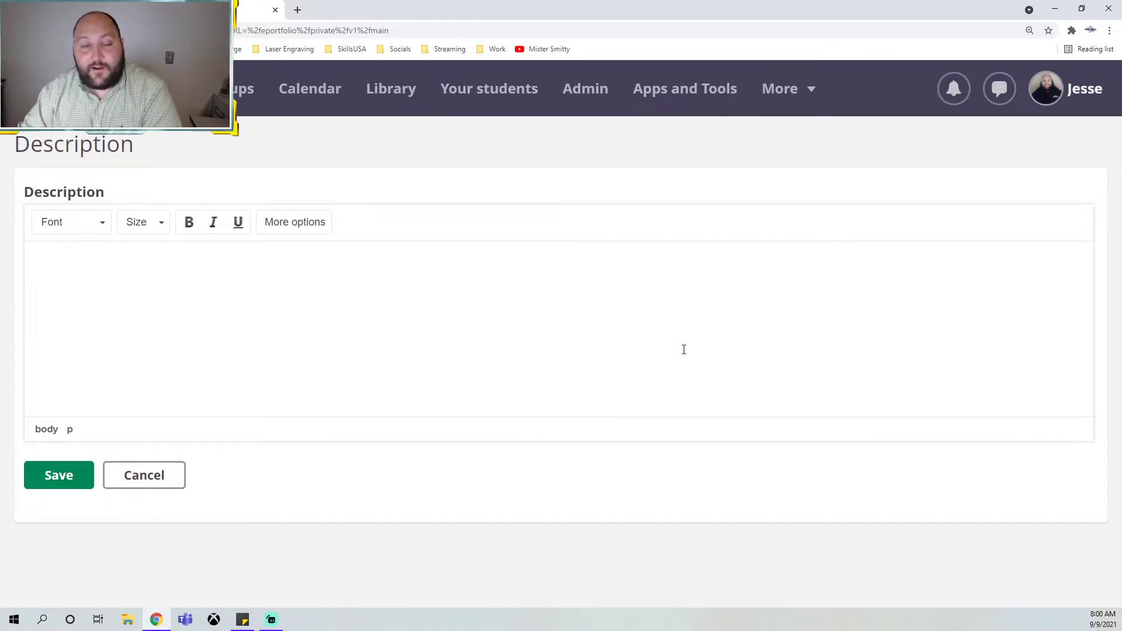
type("Your Nmae")
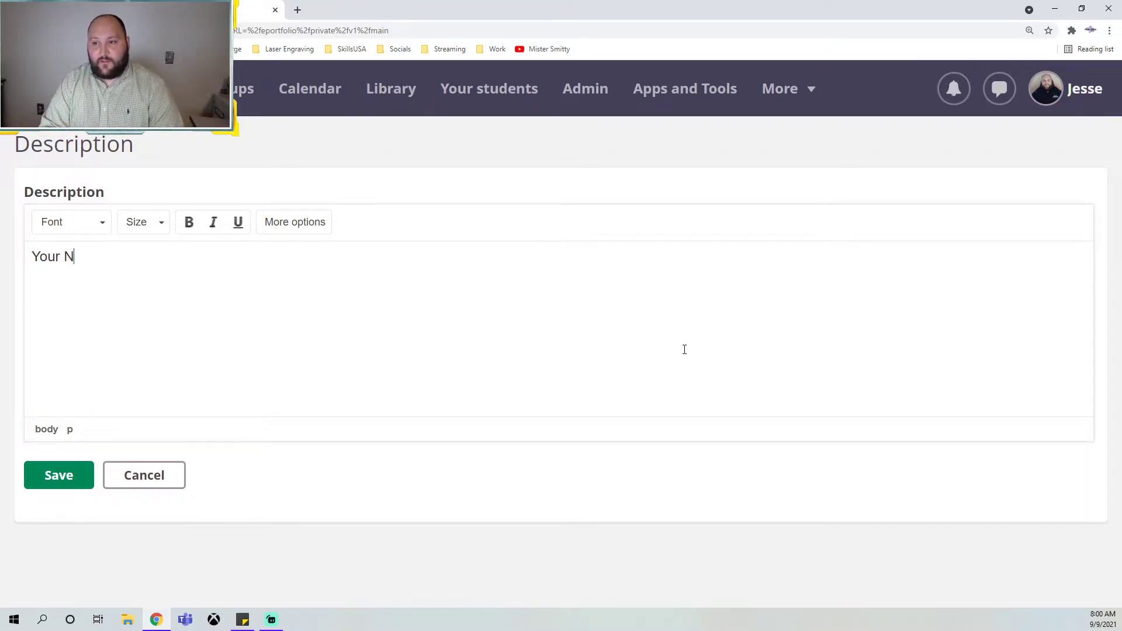
key("BackSpace")
key("BackSpace")
key("BackSpace")
type("ame:")
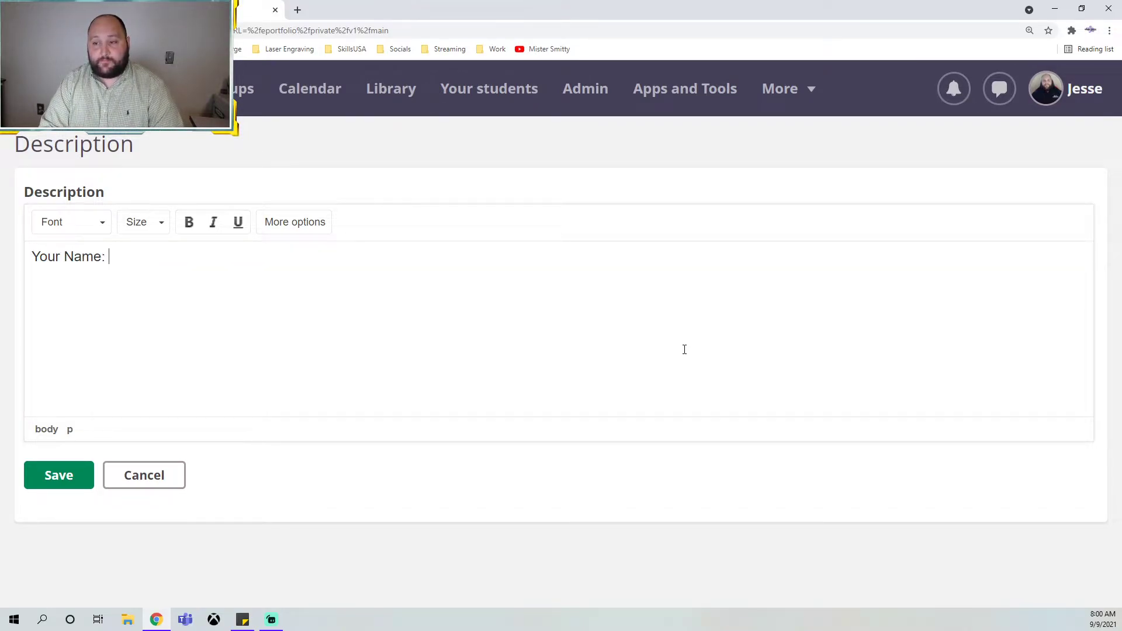
type(" (First and Last) ")
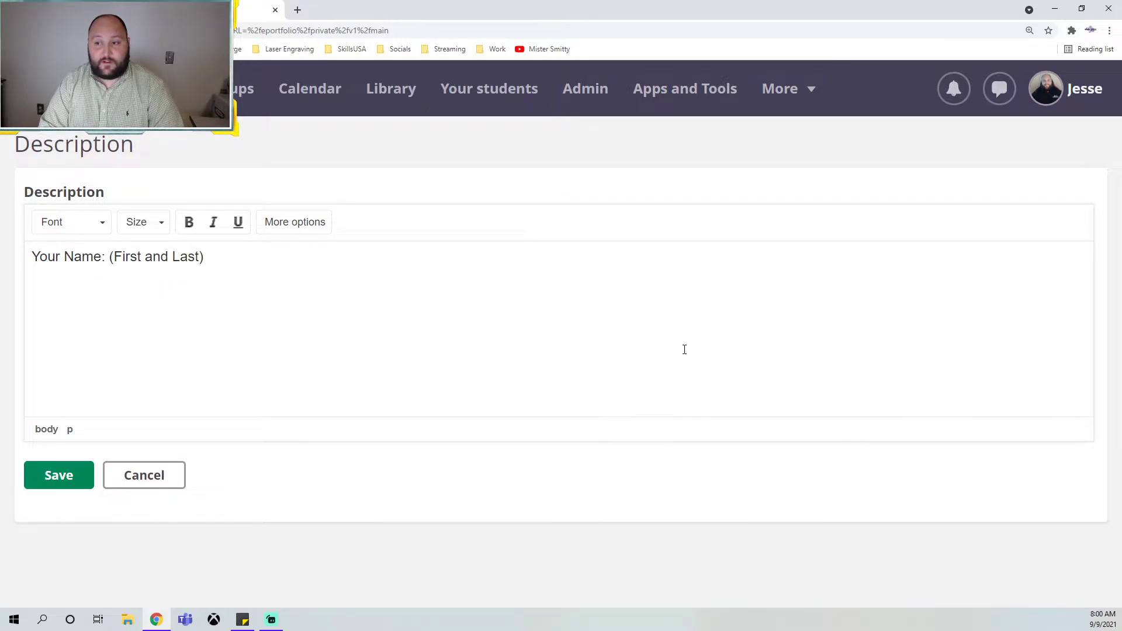
Add the line "Your Home School: (Rockdale, Heritage, or Salem)" to the start page description
type("Your Home Schoo")
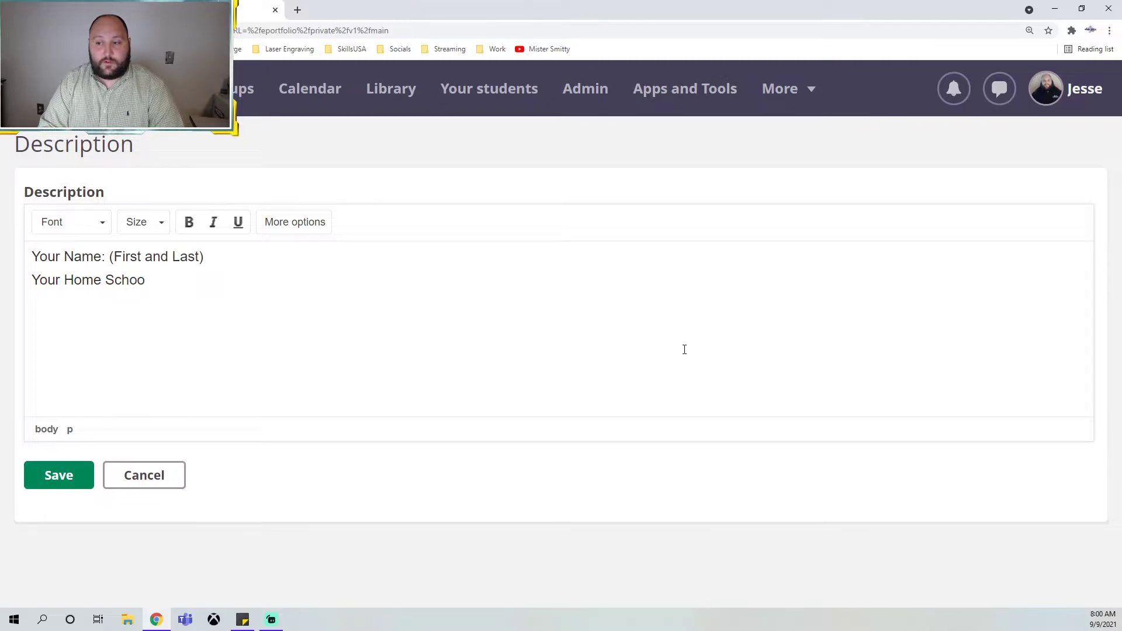
type("l: (Rockdale,")
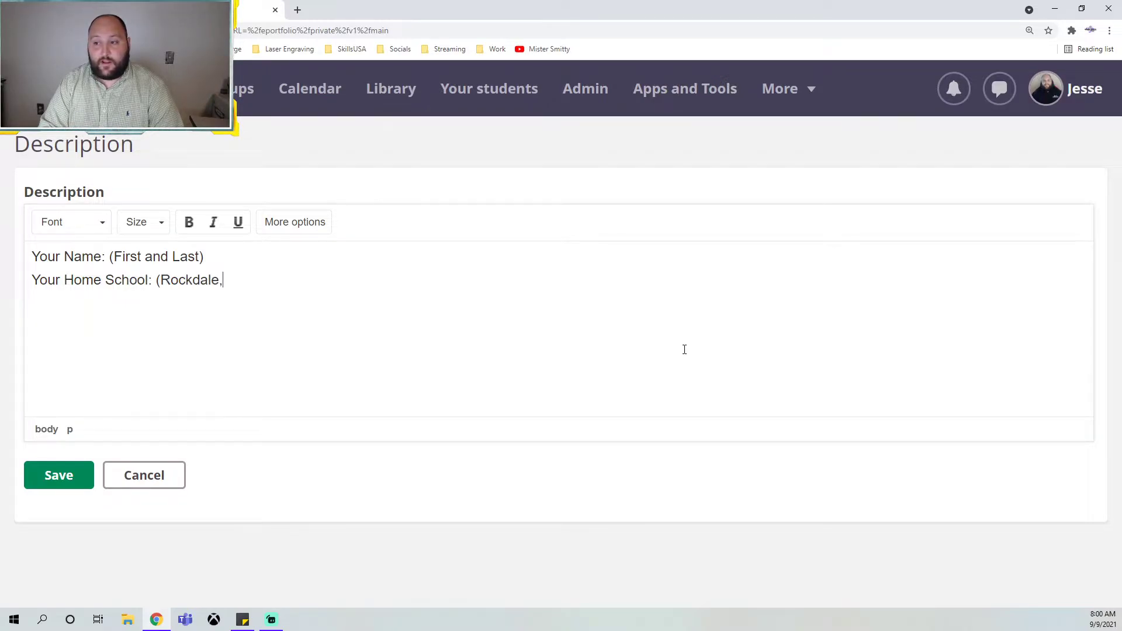
type(" Heritage, or Sale")
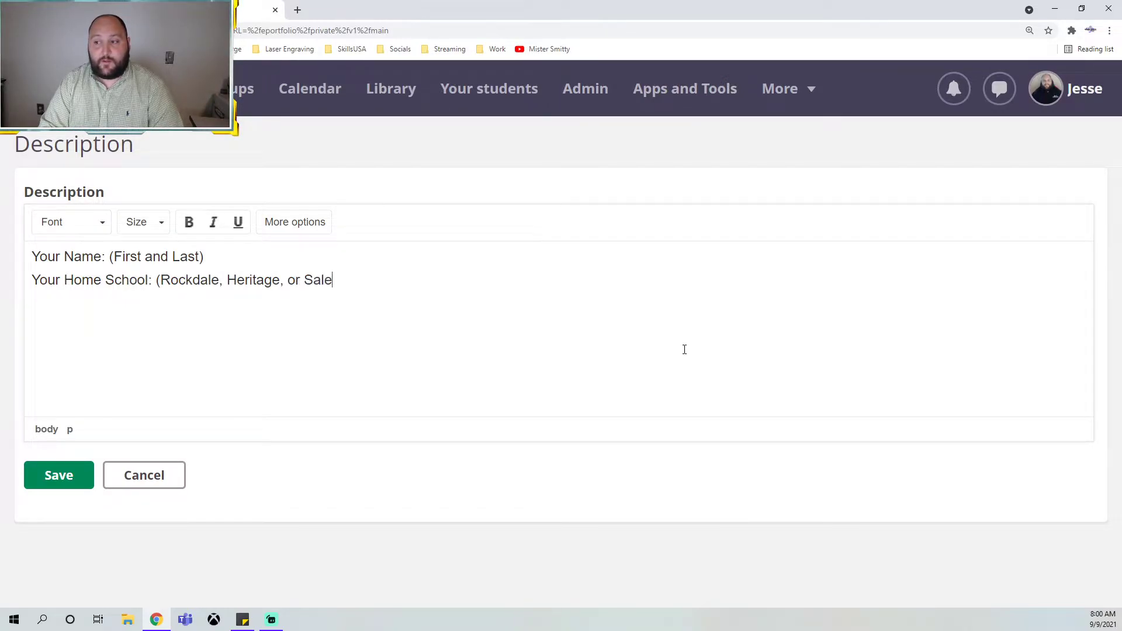
type("m)")
key("Return")
Add the line "RCA Pathways: (Construction….)" below the home school line
type("R")
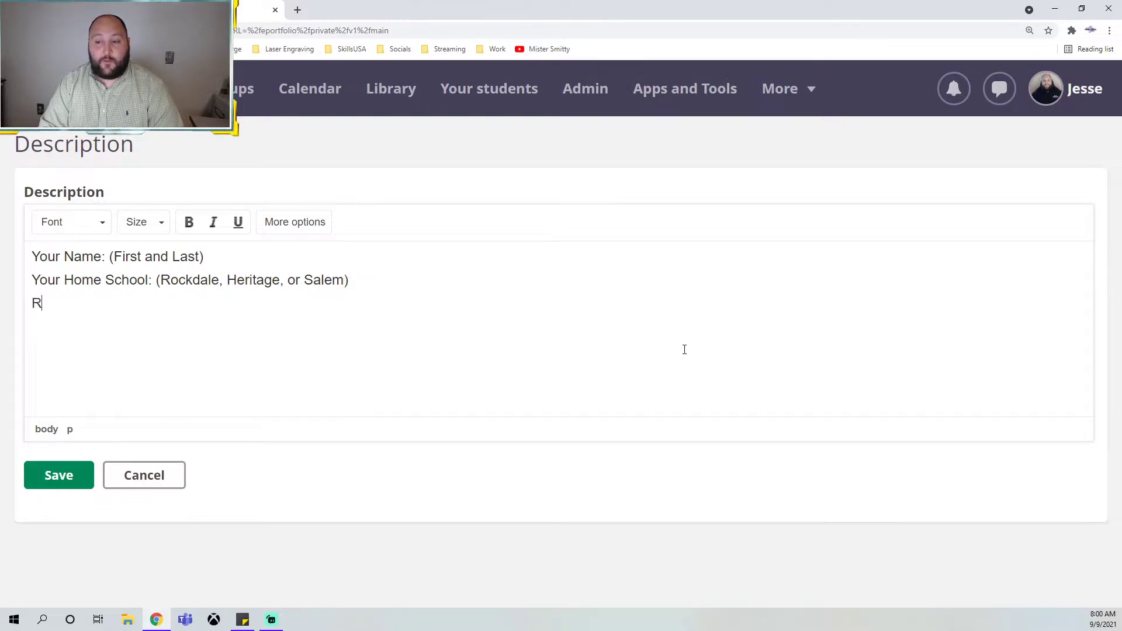
type("CA Pathways: ")
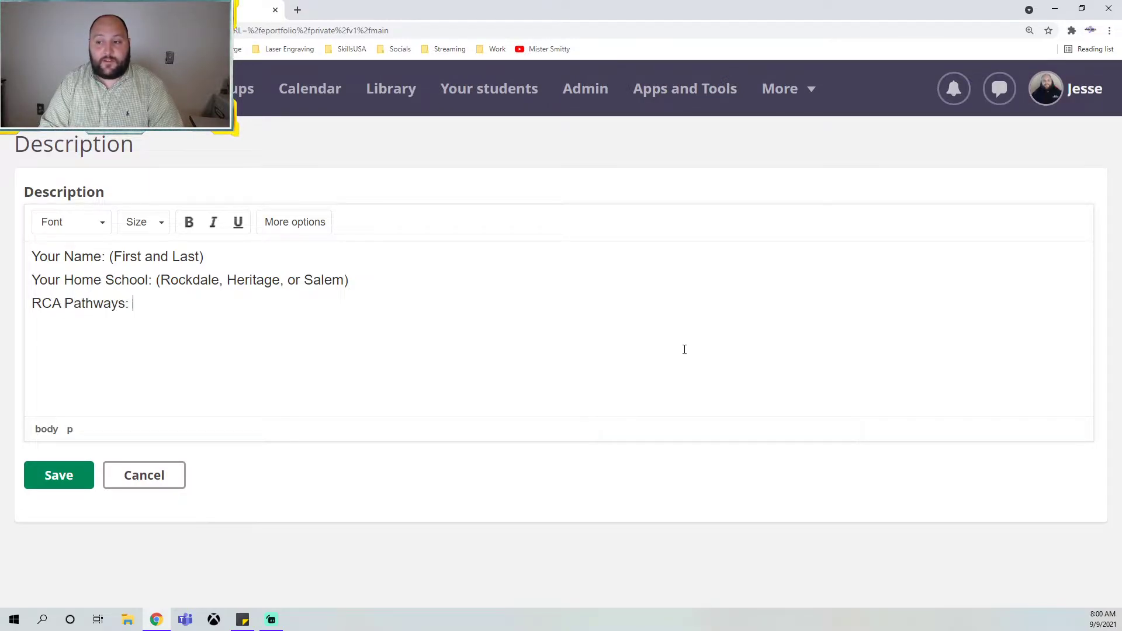
type("(Constructio")
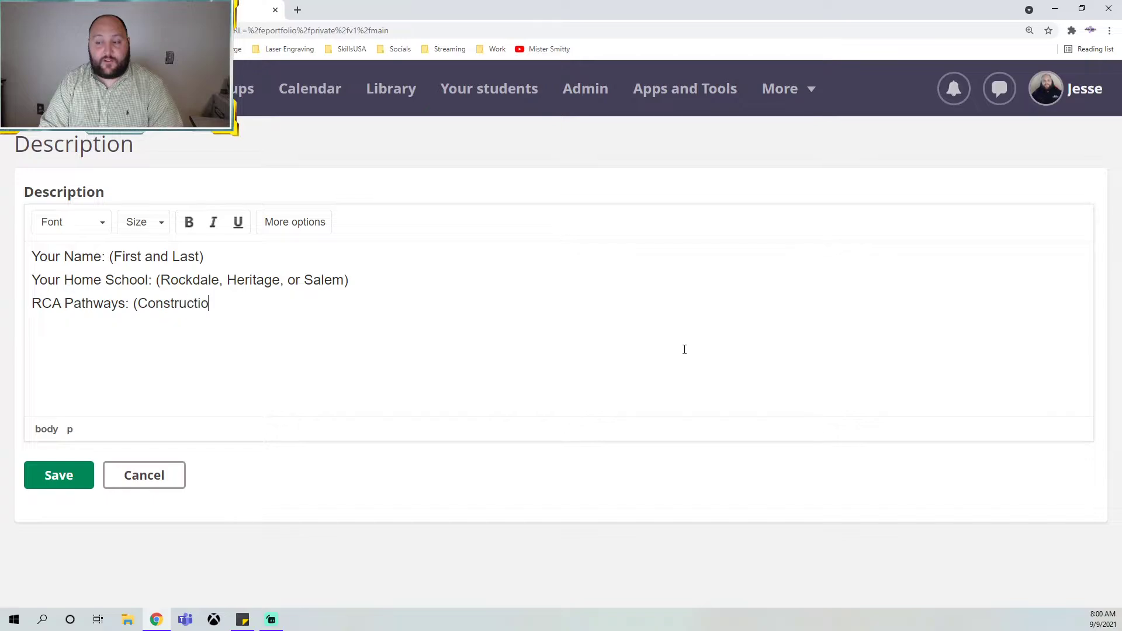
type("n")
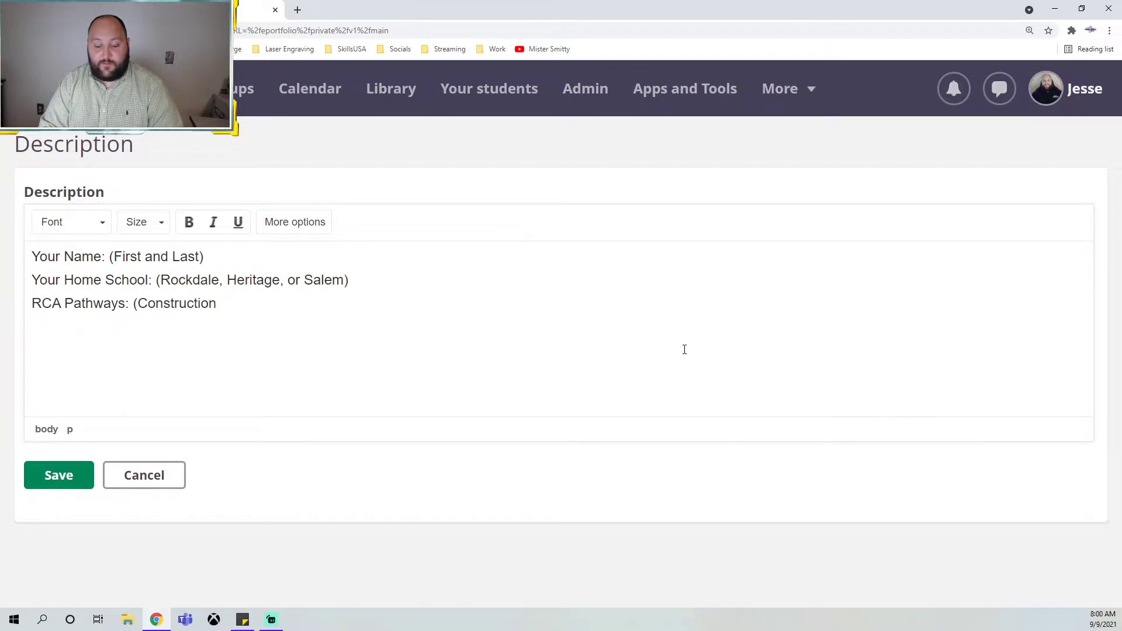
key("Return")
type("..")
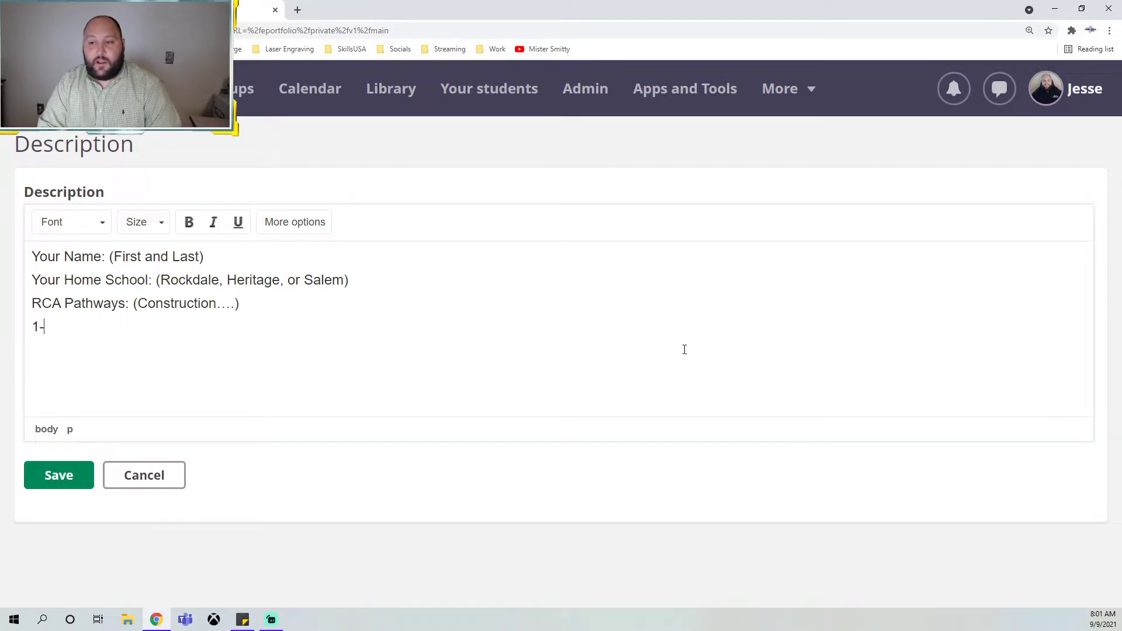
Add the lines "1-Year Goal:" and "3-Year Goal:" at the end of the description
type("Year Goal:")
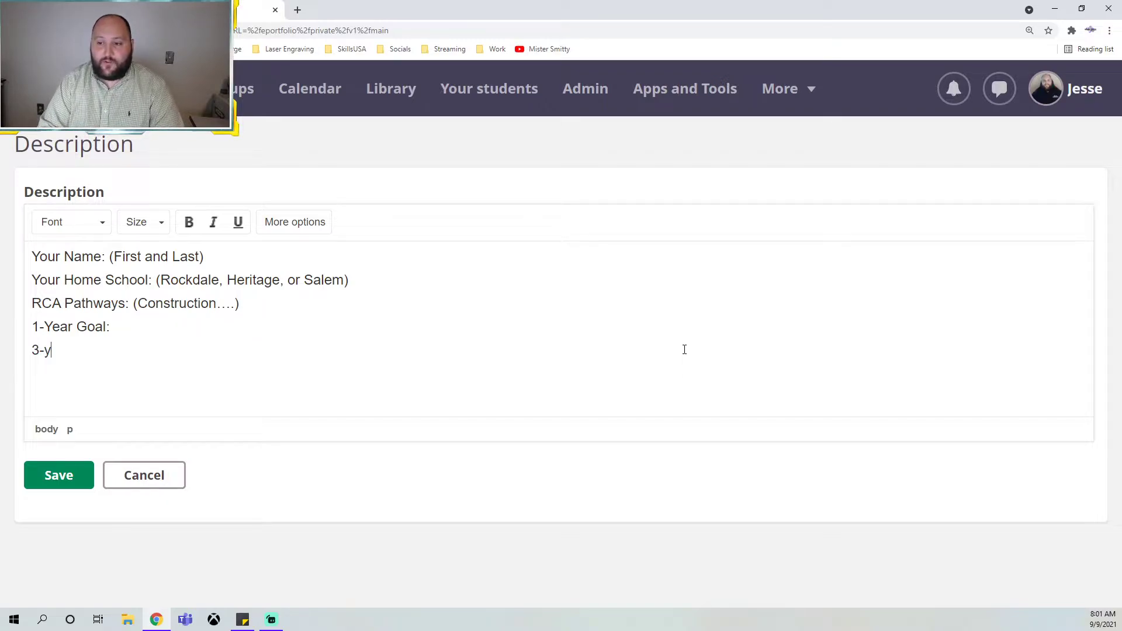
key("BackSpace")
type("Year Goal:")
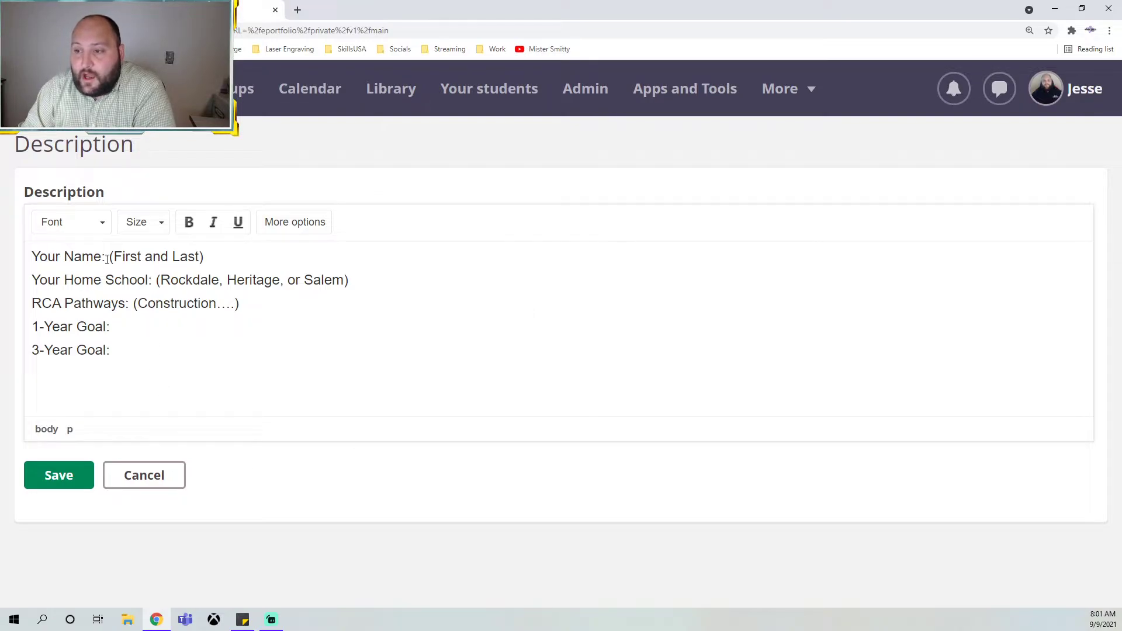
Bold the name, home school, RCA Pathways, 1-Year Goal and 3-Year Goal labels and save the description
left_click_drag(107, 259, 33, 257)
left_click(188, 223)
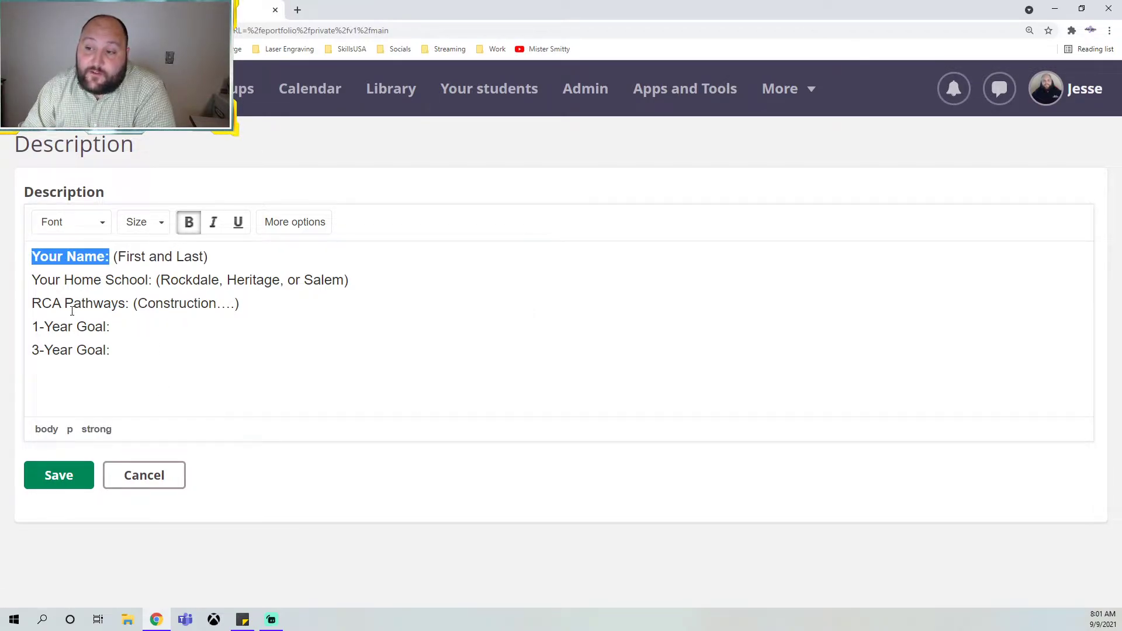
left_click_drag(150, 280, 32, 280)
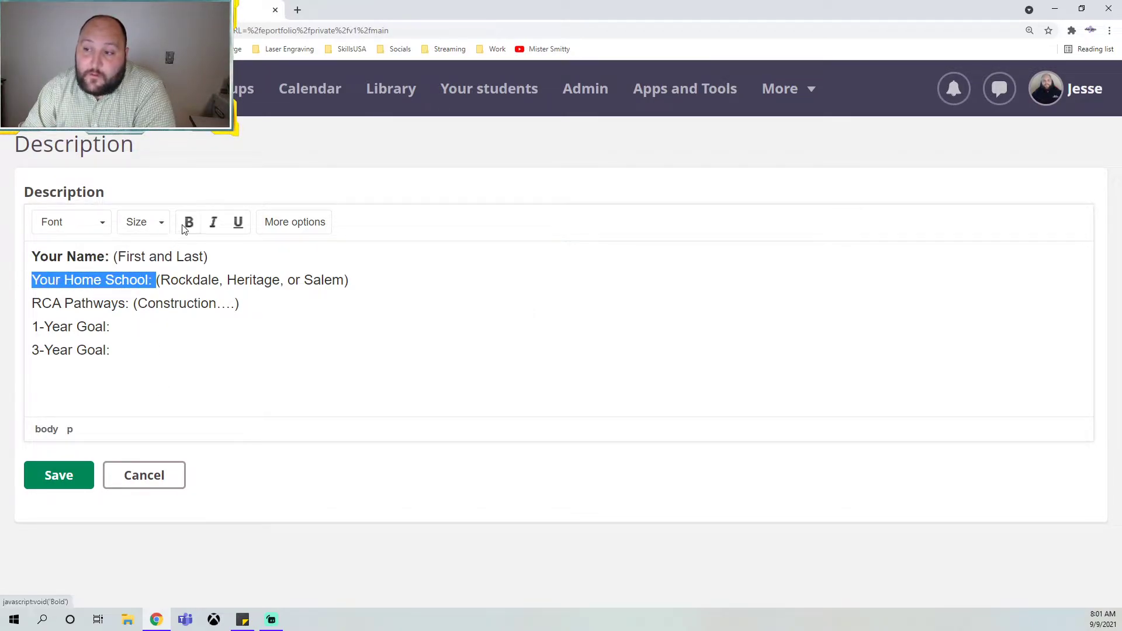
left_click(188, 223)
left_click_drag(138, 304, 32, 304)
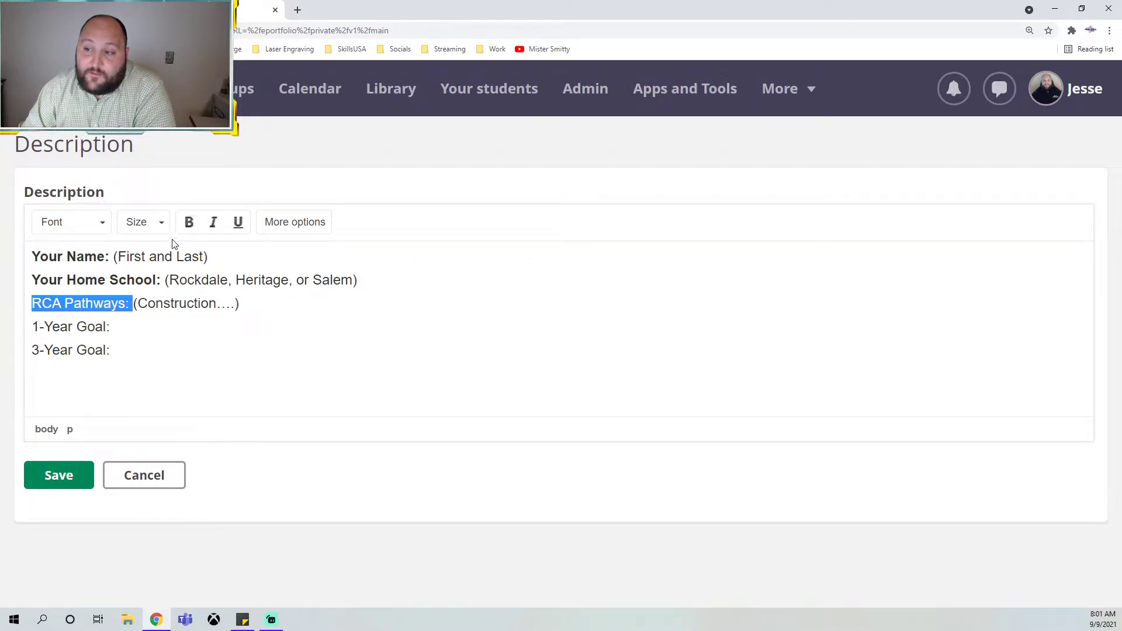
left_click(188, 224)
left_click_drag(111, 326, 33, 326)
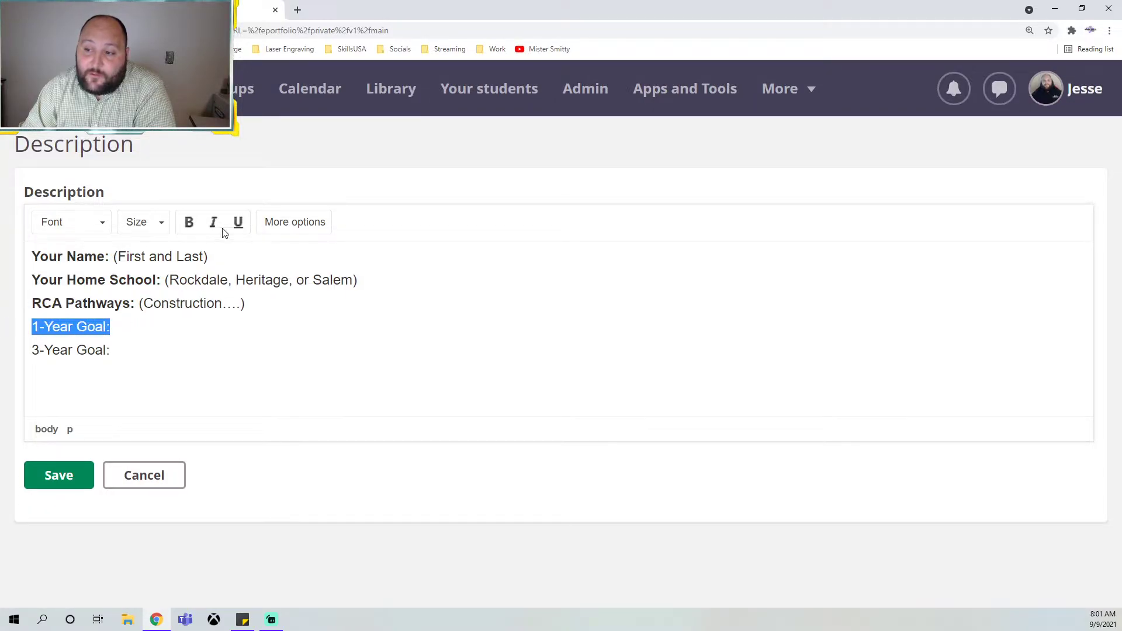
left_click(189, 225)
left_click_drag(114, 350, 32, 350)
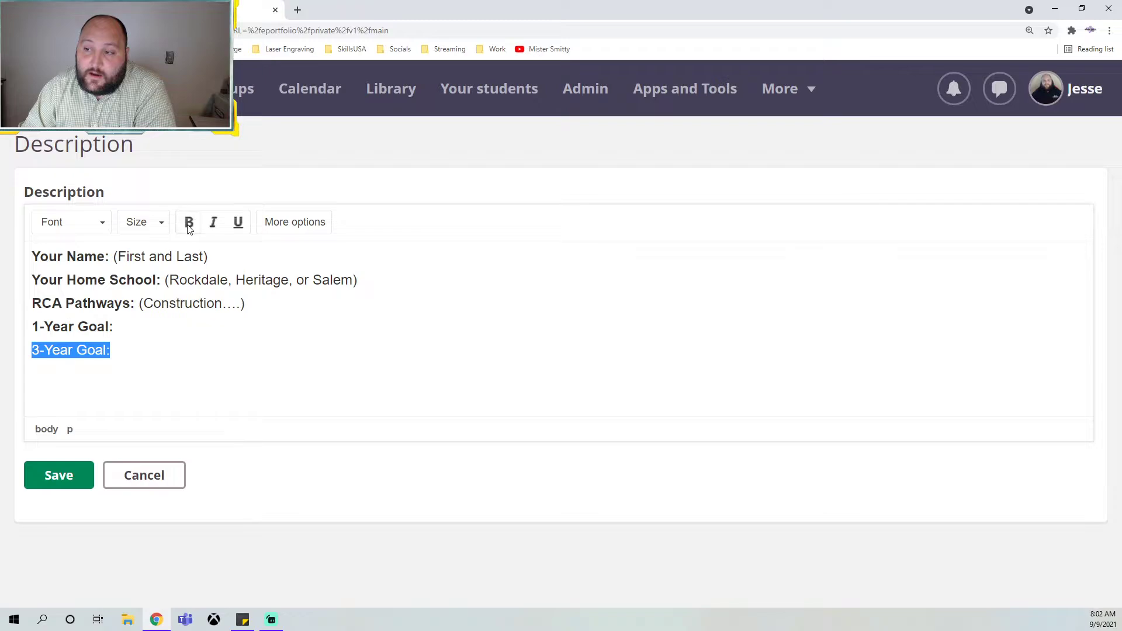
left_click(188, 222)
left_click(65, 491)
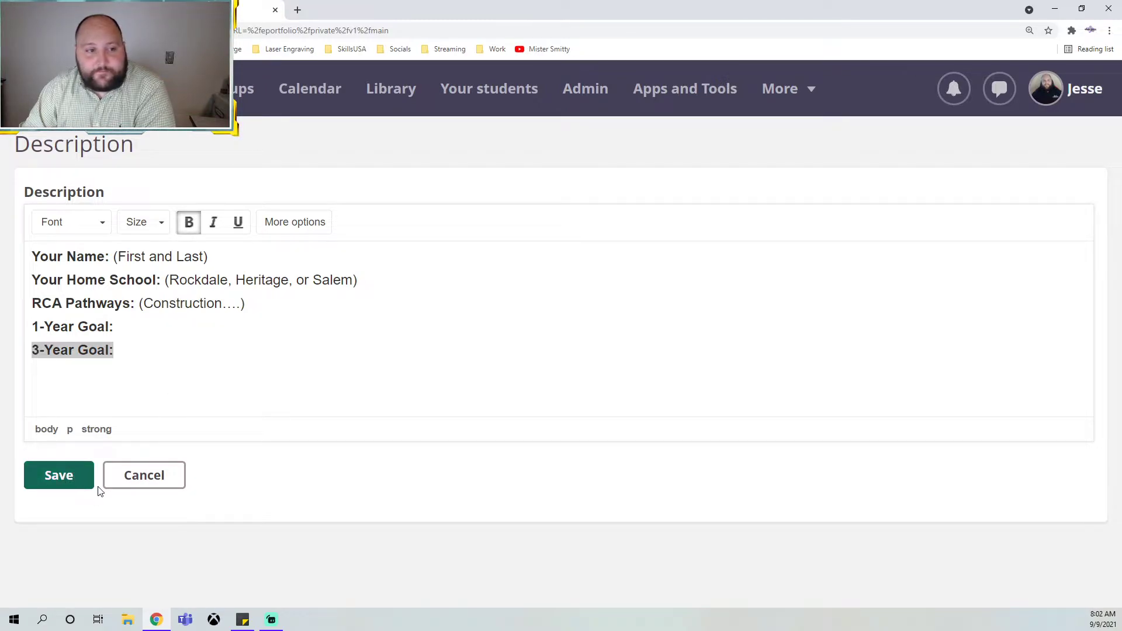
left_click(88, 476)
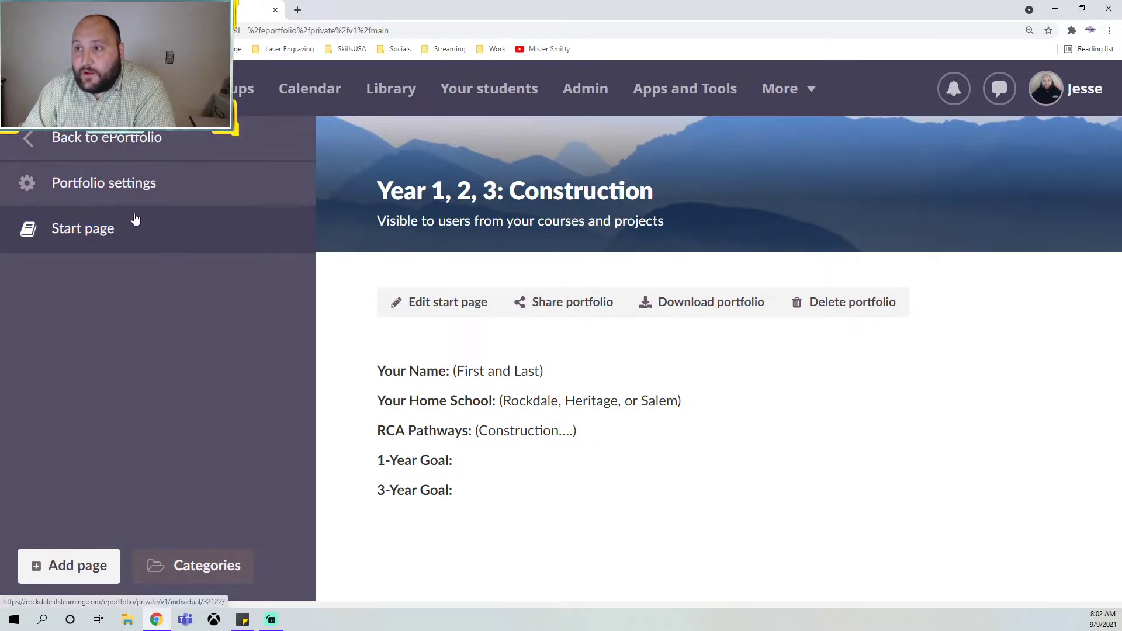
Duplicate the portfolio's browser tab and open the RCA Construction (Year 1, 2, 3) course in the copy
right_click(173, 13)
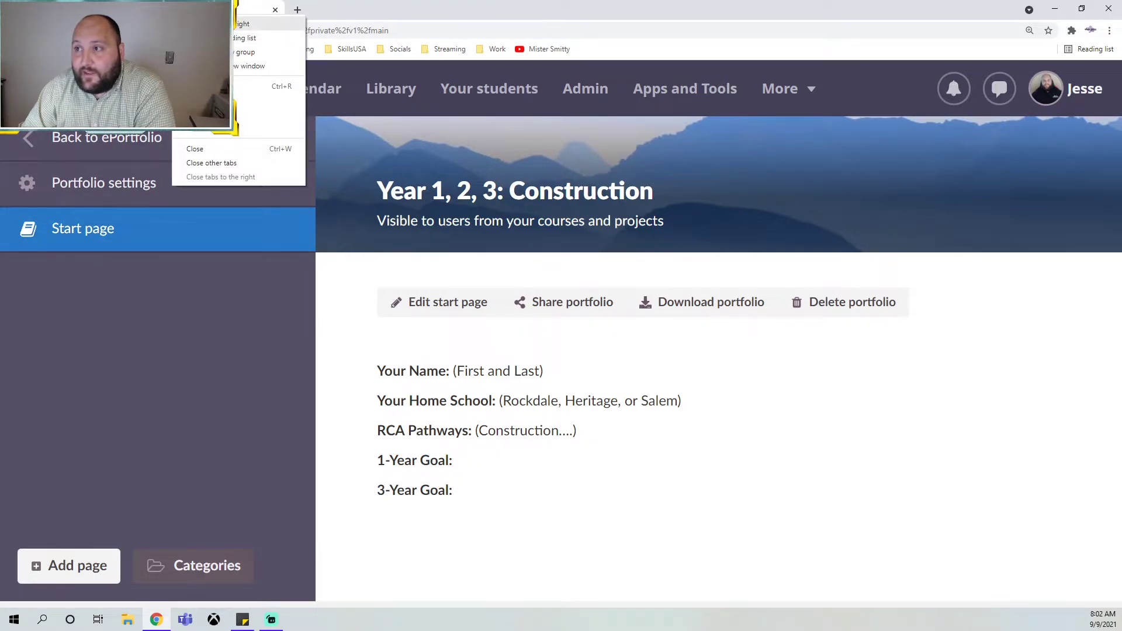
left_click(257, 100)
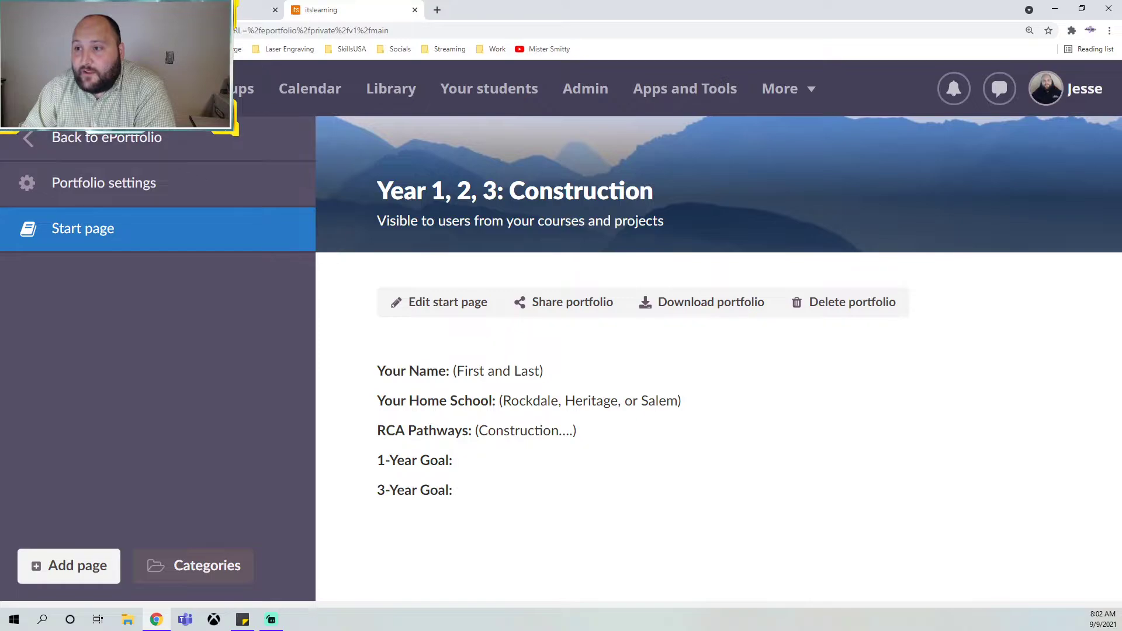
left_click(78, 89)
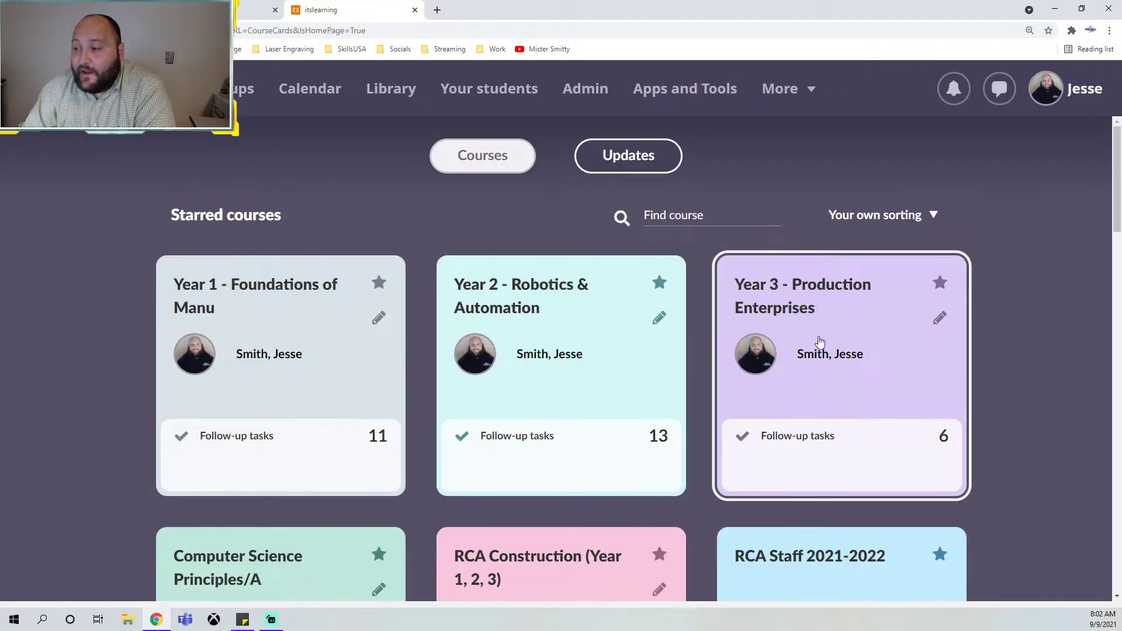
scroll(818, 345, "down", 6)
left_click(499, 292)
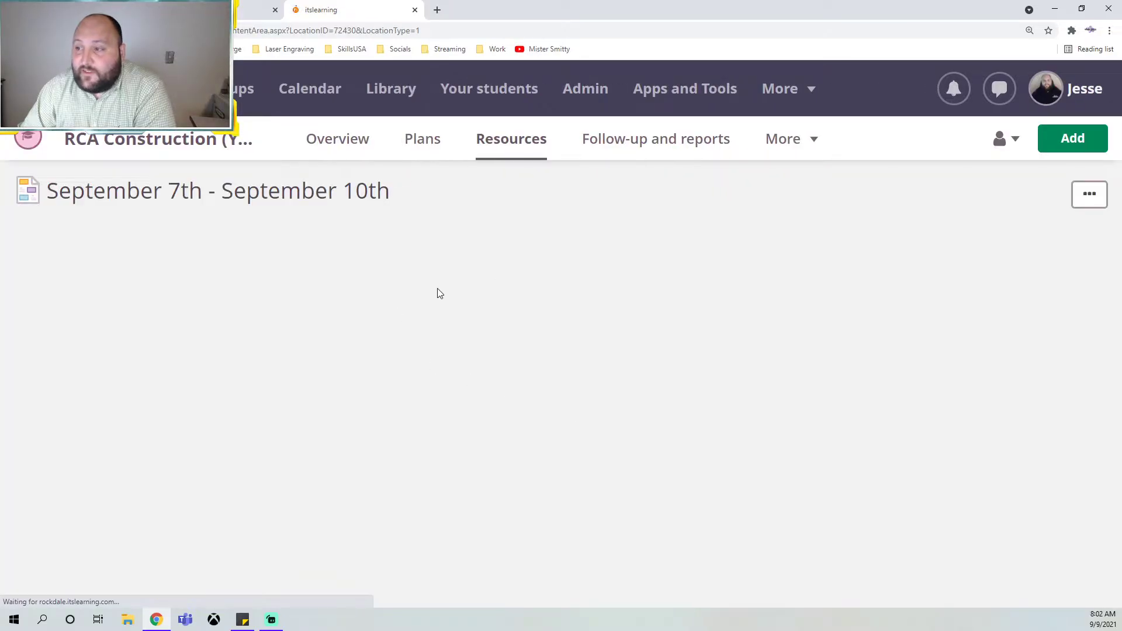
Examine the Start Page and Terminology Page instructions and the terminology chart in the September 7th - September 10th lesson page
scroll(468, 351, "down", 15)
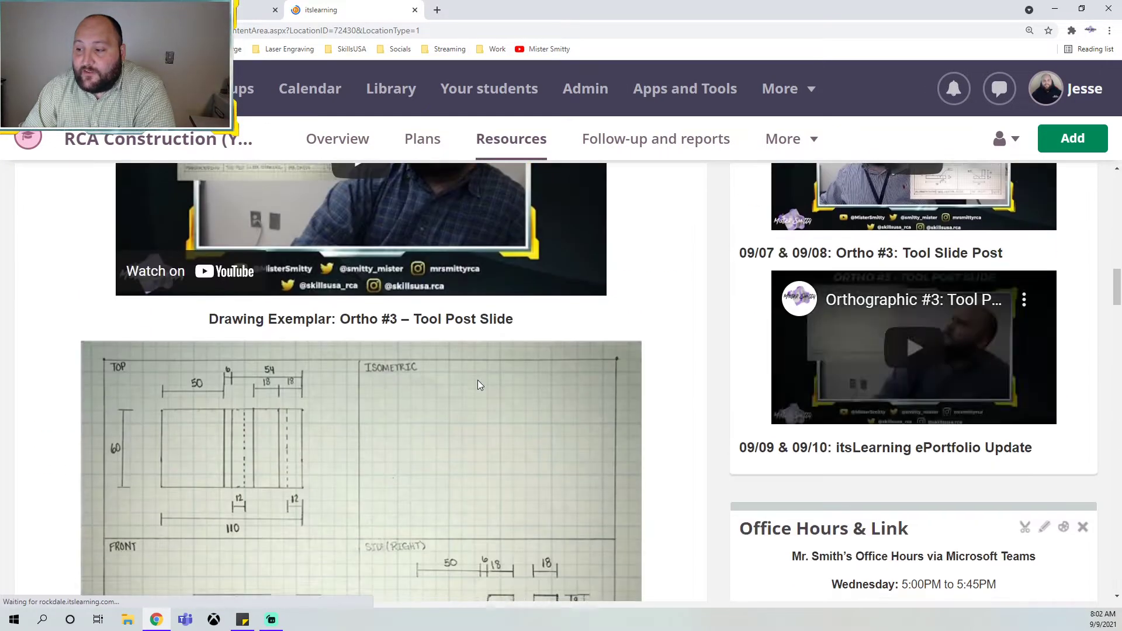
scroll(478, 367, "down", 10)
scroll(344, 373, "up", 3)
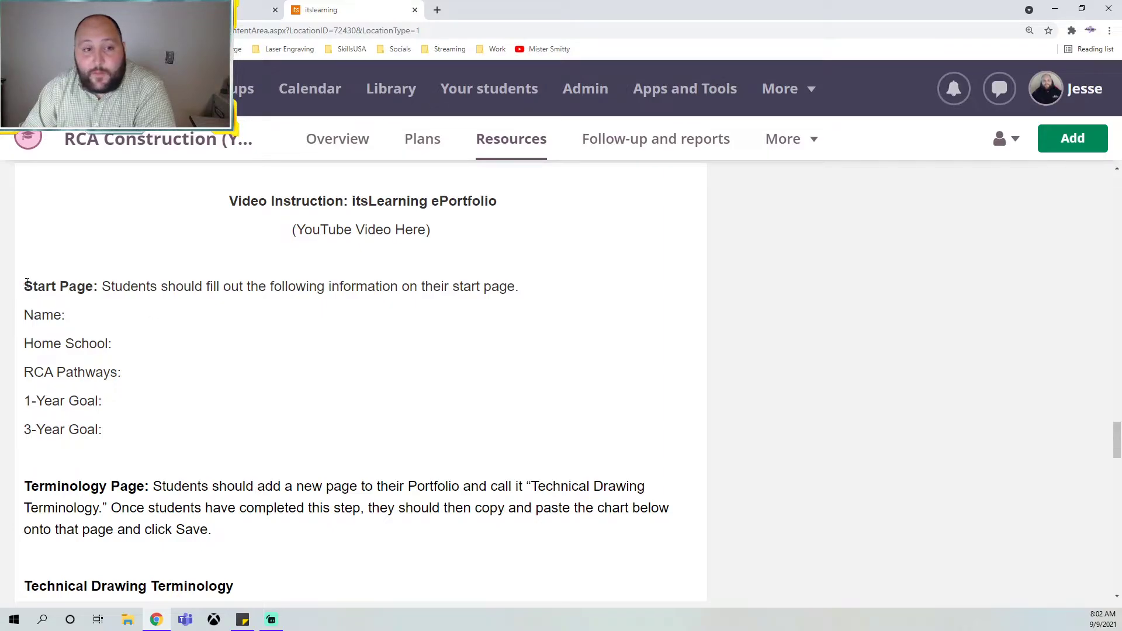
left_click_drag(26, 284, 116, 423)
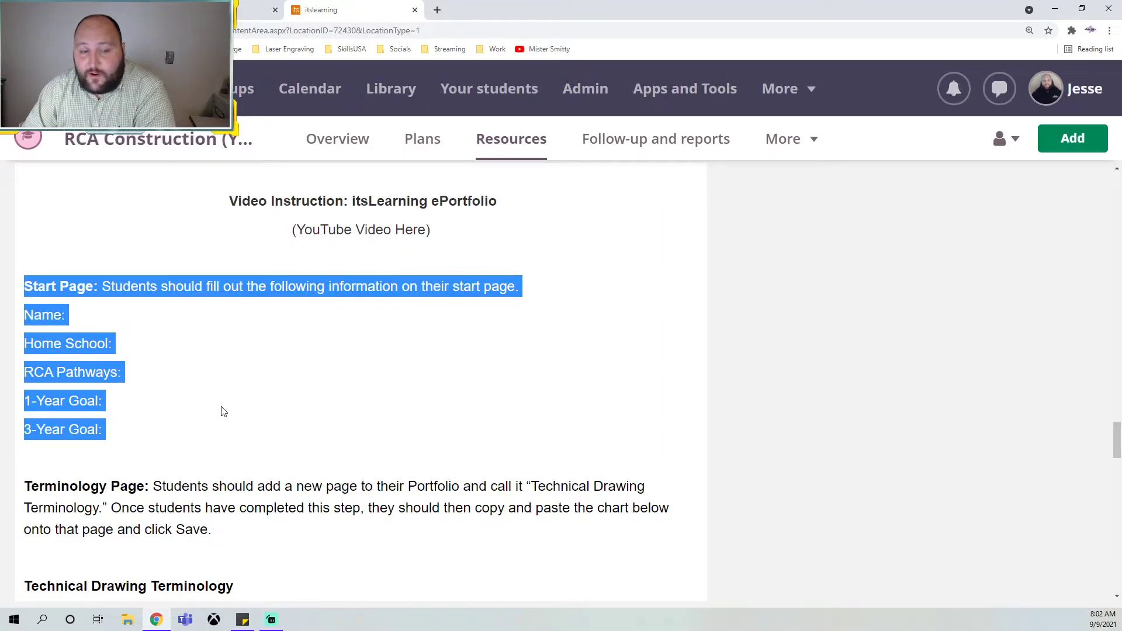
scroll(223, 410, "down", 2)
left_click(27, 372)
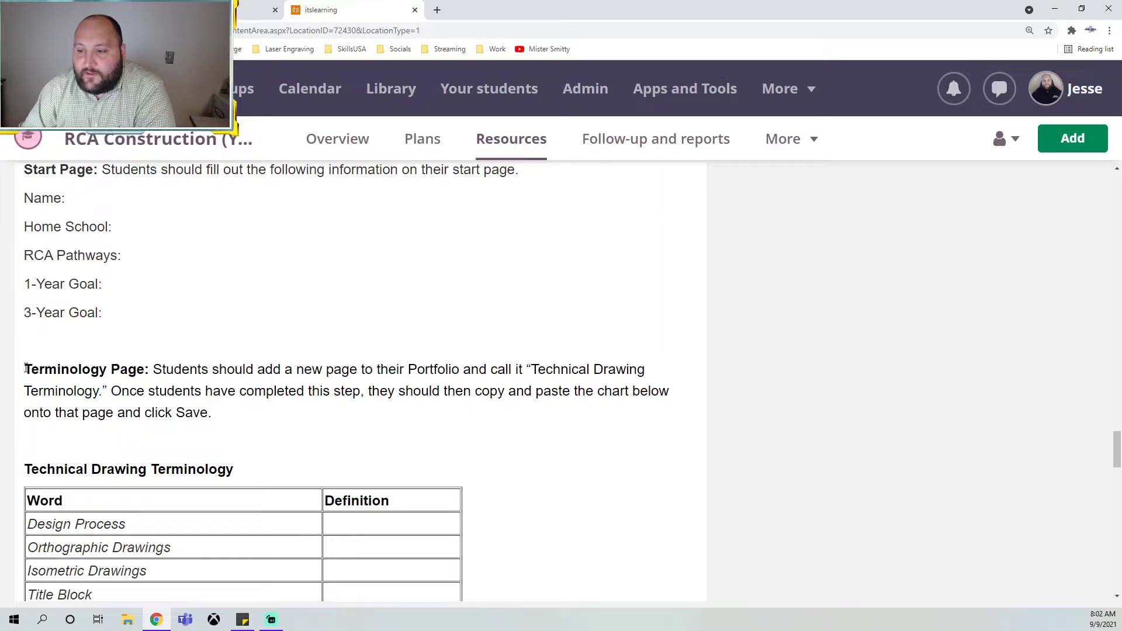
left_click_drag(27, 368, 306, 425)
scroll(306, 426, "down", 5)
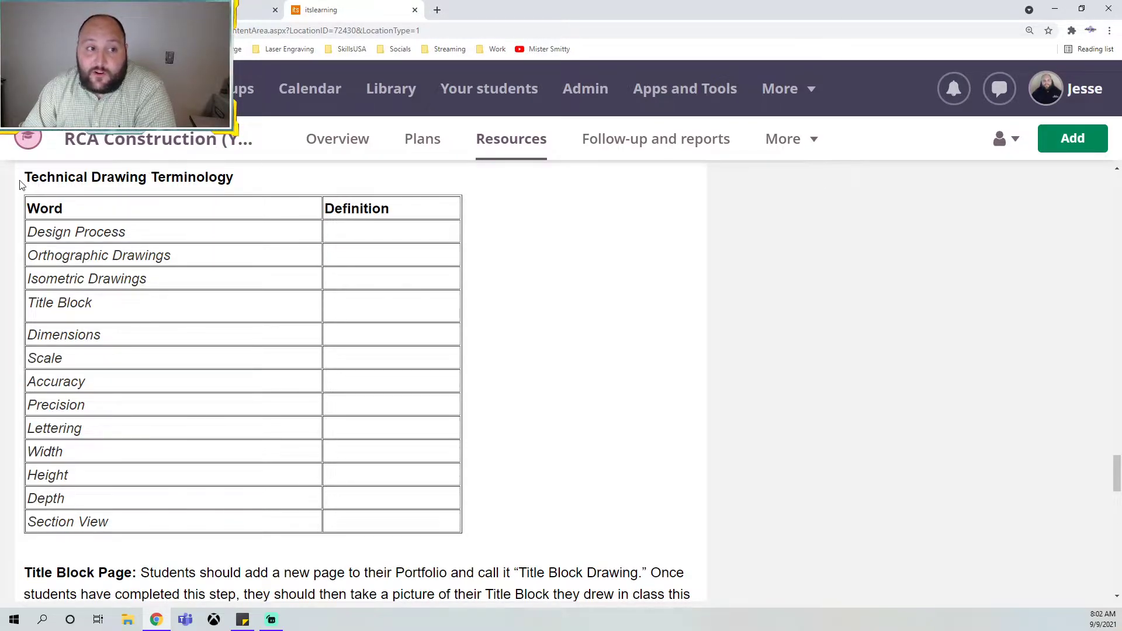
mouse_move(29, 175)
left_mouse_down()
mouse_move(181, 243)
mouse_move(403, 431)
mouse_move(503, 530)
mouse_move(504, 545)
left_mouse_up()
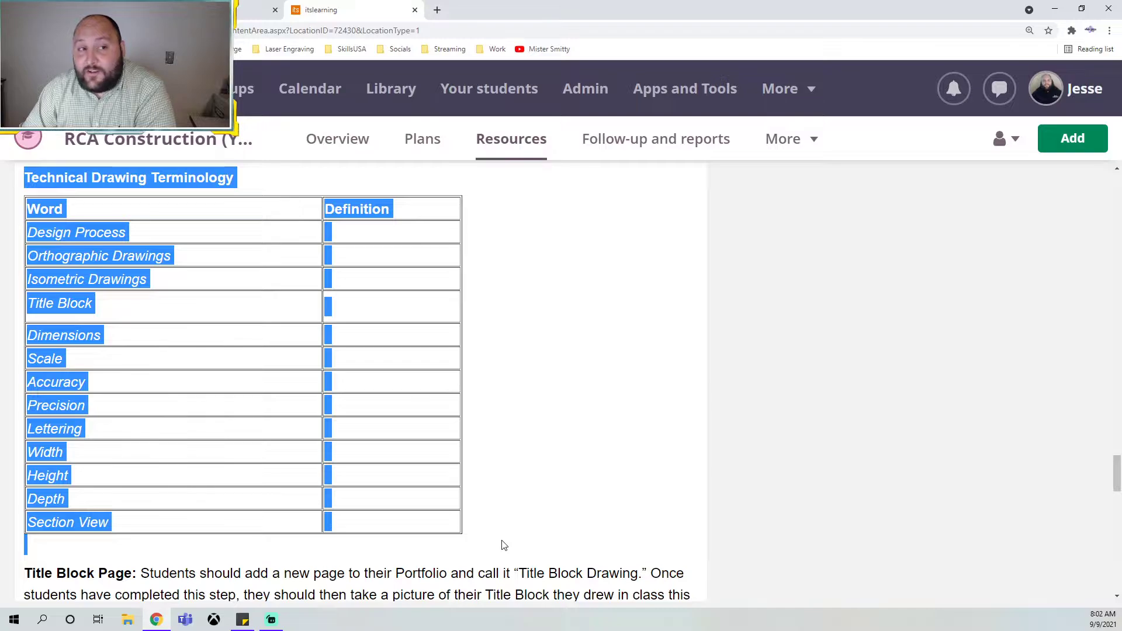
Return to the portfolio and add a new page titled "Terminology"
left_click(213, 10)
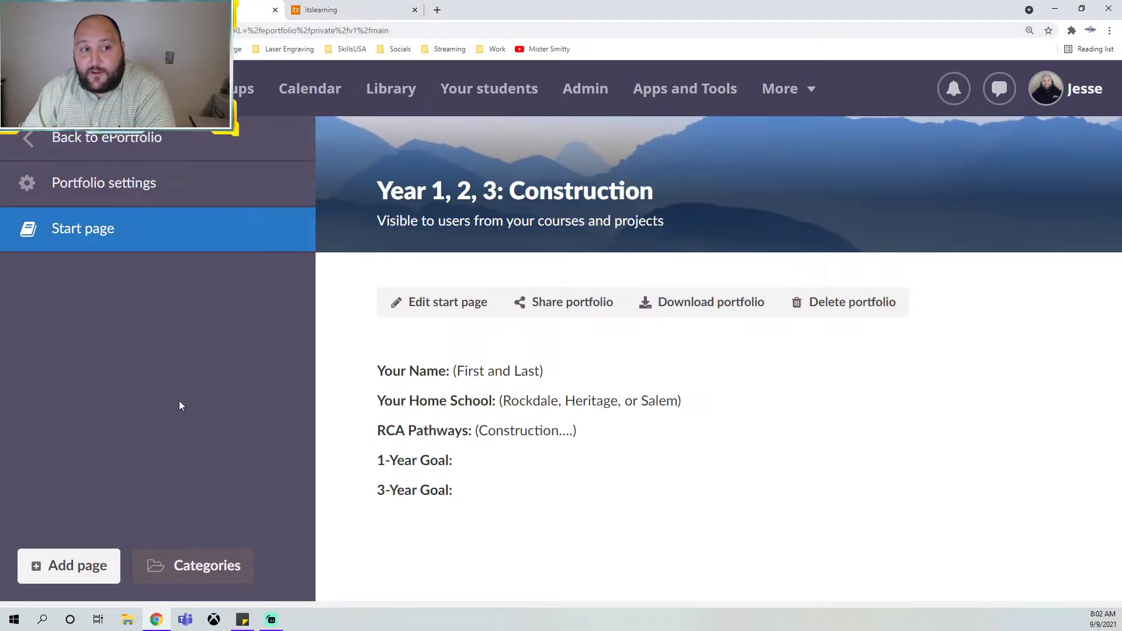
left_click(69, 570)
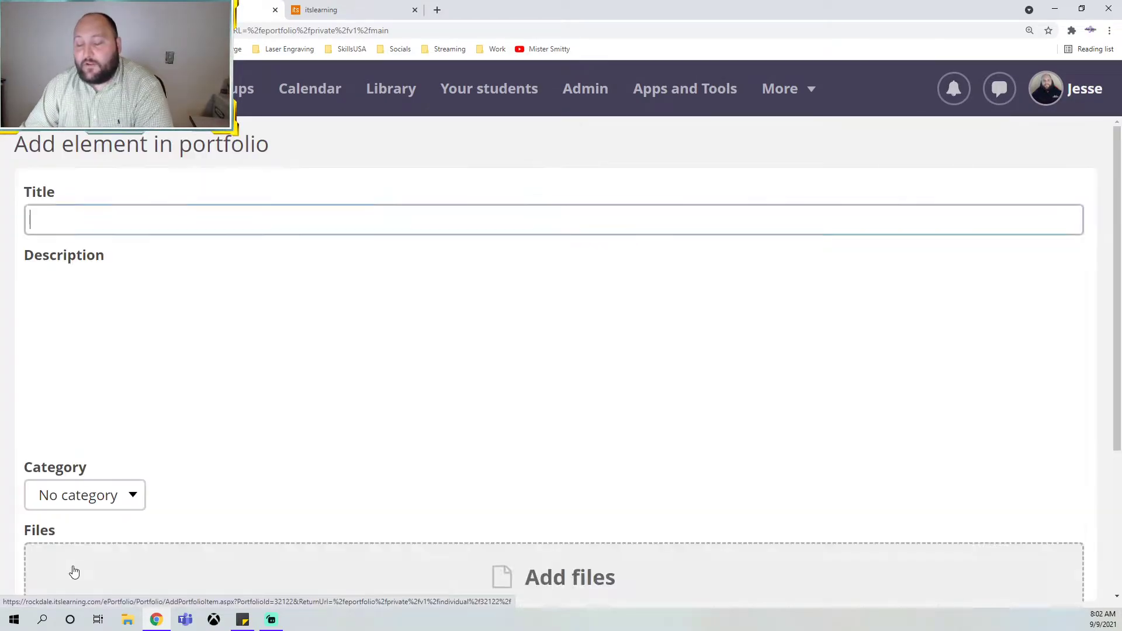
type("Terminology")
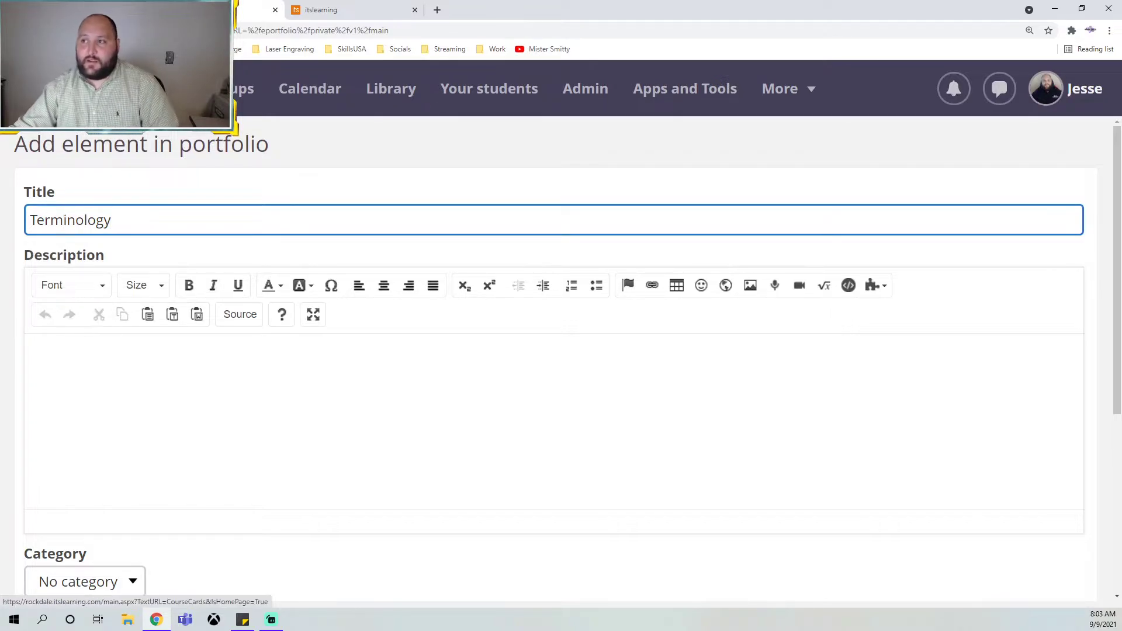
Copy the Technical Drawing Terminology heading and its whole word and definition chart from the course's lesson page
left_click(336, 9)
scroll(522, 348, "up", 3)
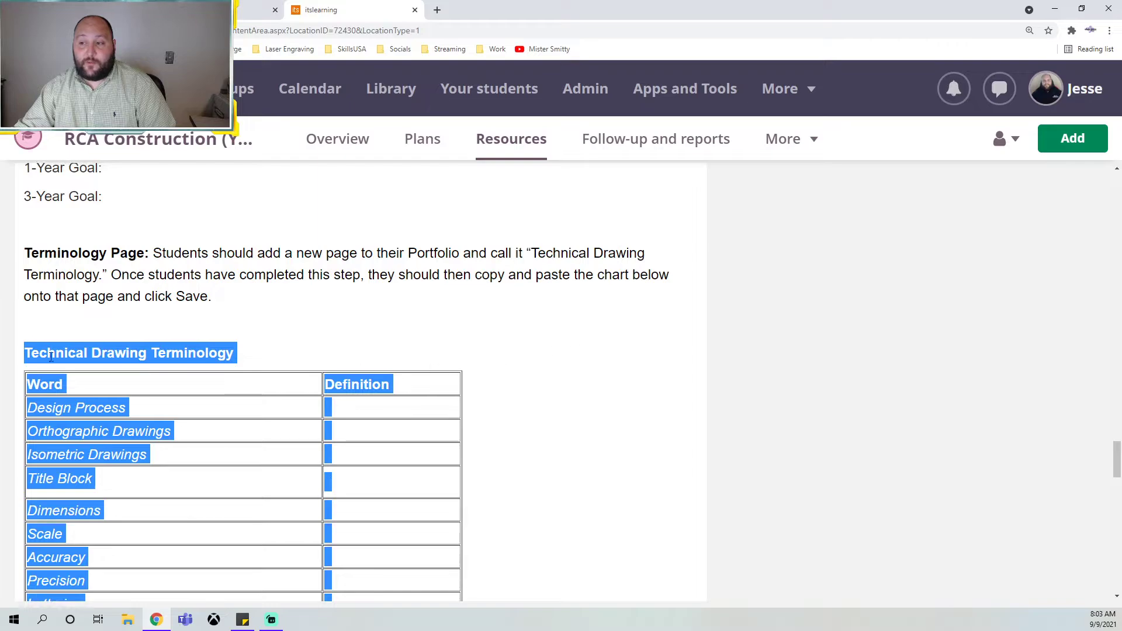
left_click(71, 332)
mouse_move(30, 349)
left_mouse_down()
mouse_move(300, 418)
mouse_move(375, 413)
mouse_move(470, 429)
left_mouse_up()
key("ctrl+c")
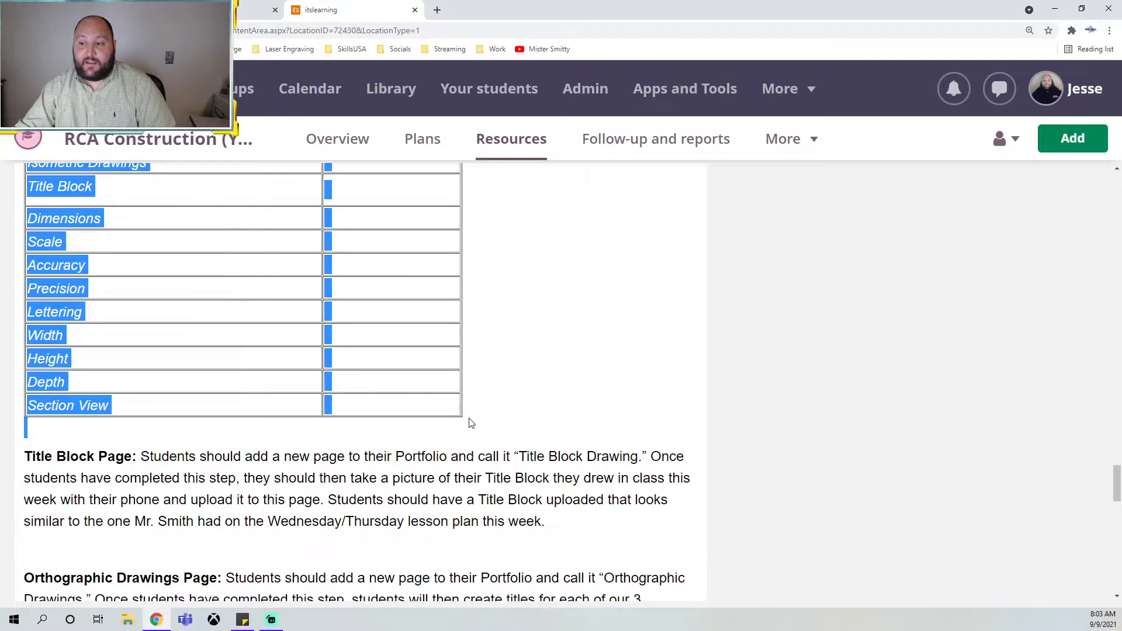
right_click(91, 262)
left_click(111, 270)
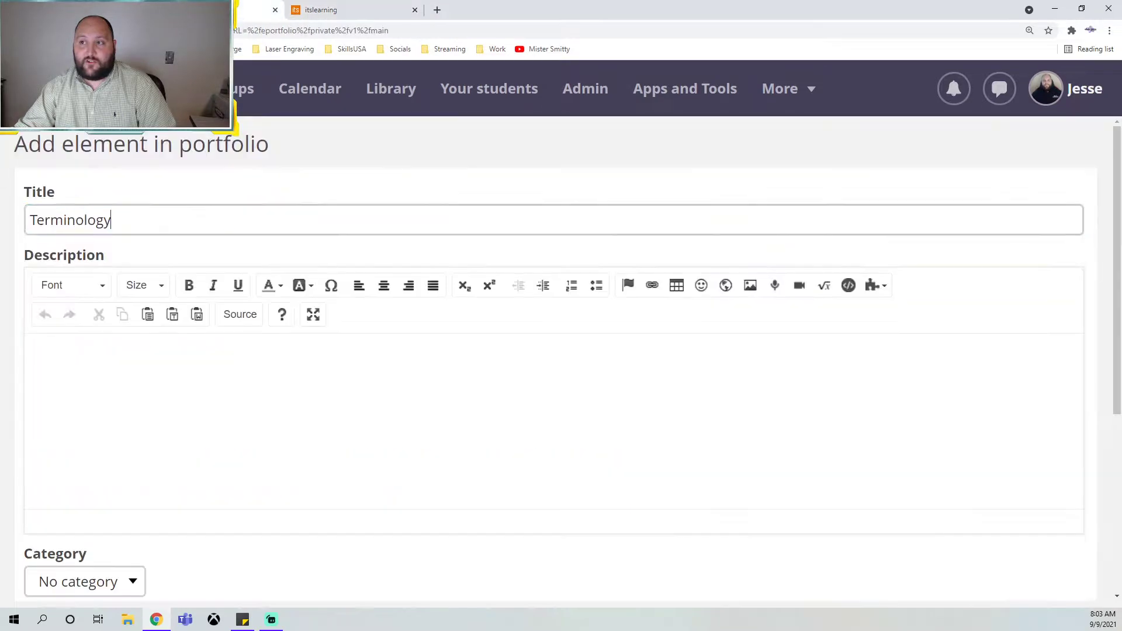
Paste the copied heading and chart into the Terminology page's description and check the pasted table
left_click(353, 392)
key("ctrl+v")
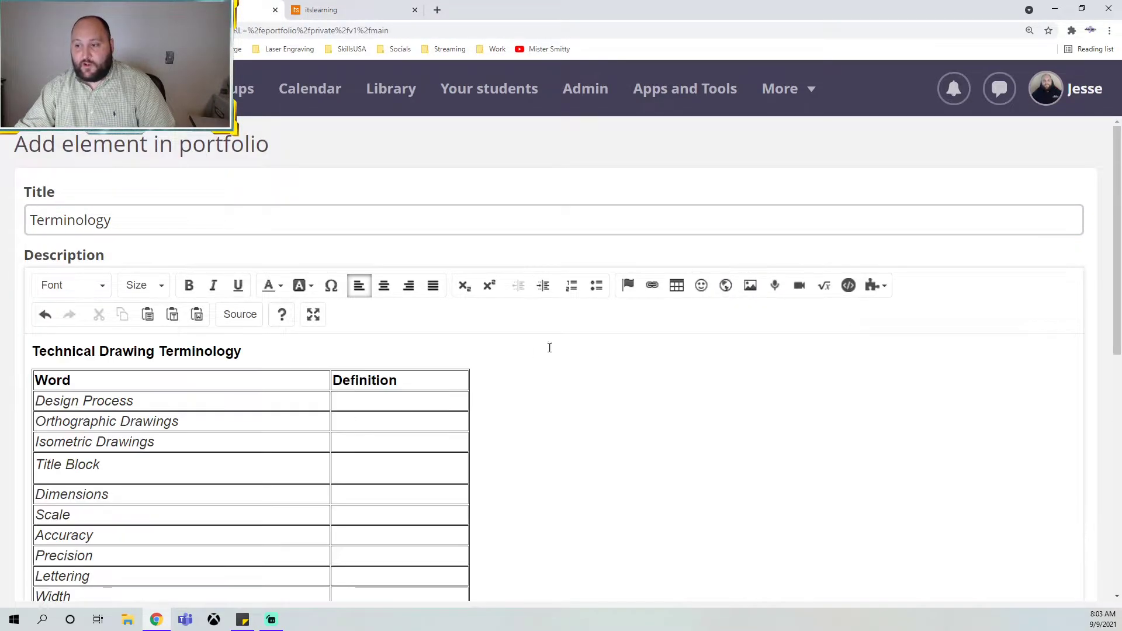
scroll(598, 353, "down", 3)
scroll(101, 499, "up", 1)
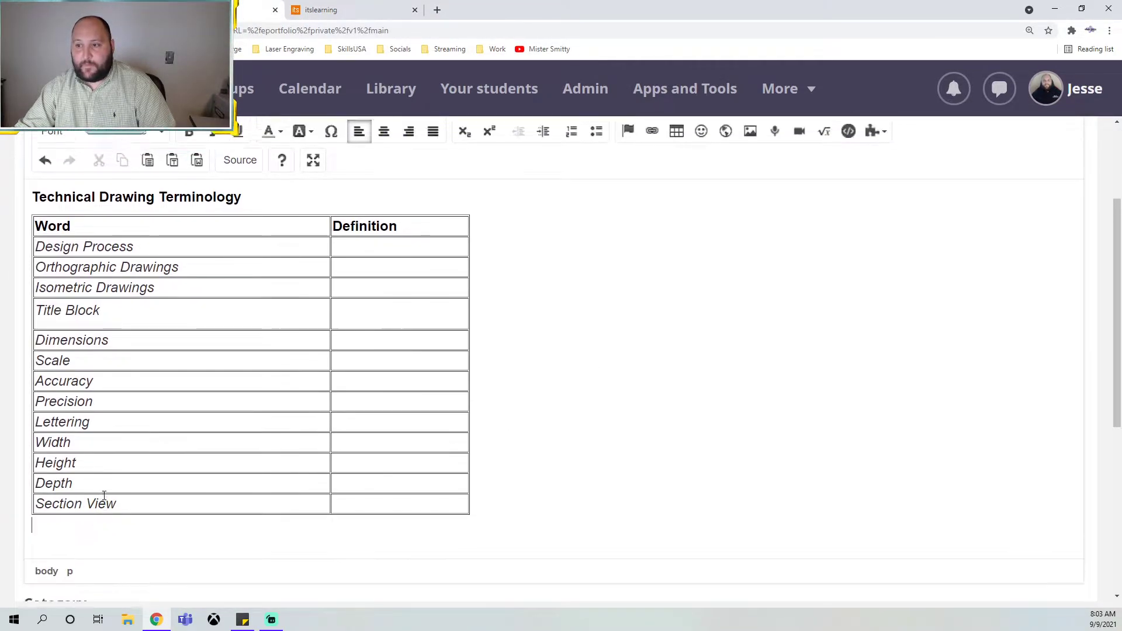
Save the Terminology page and check its word and definition chart in the portfolio
scroll(103, 494, "down", 3)
scroll(199, 506, "down", 3)
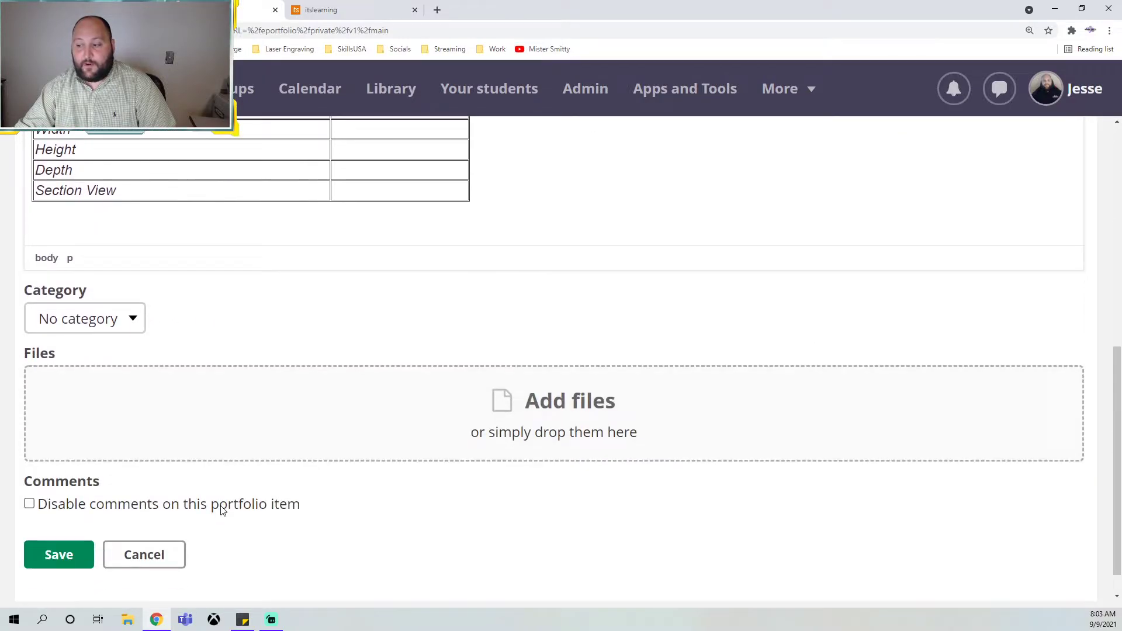
left_click(51, 549)
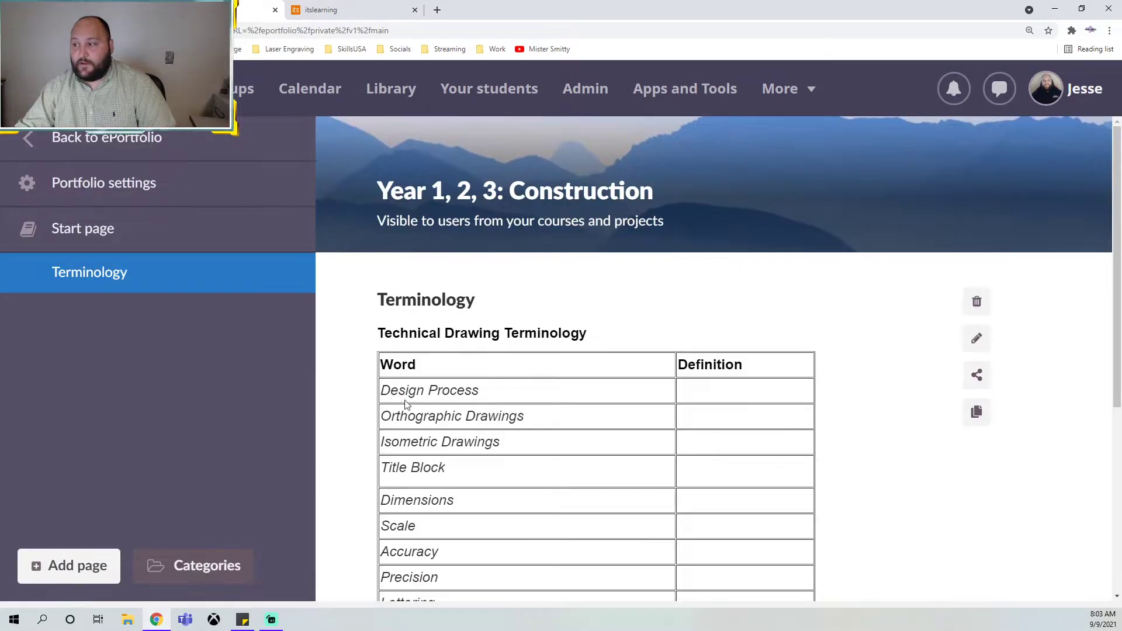
scroll(556, 415, "down", 4)
scroll(821, 288, "up", 2)
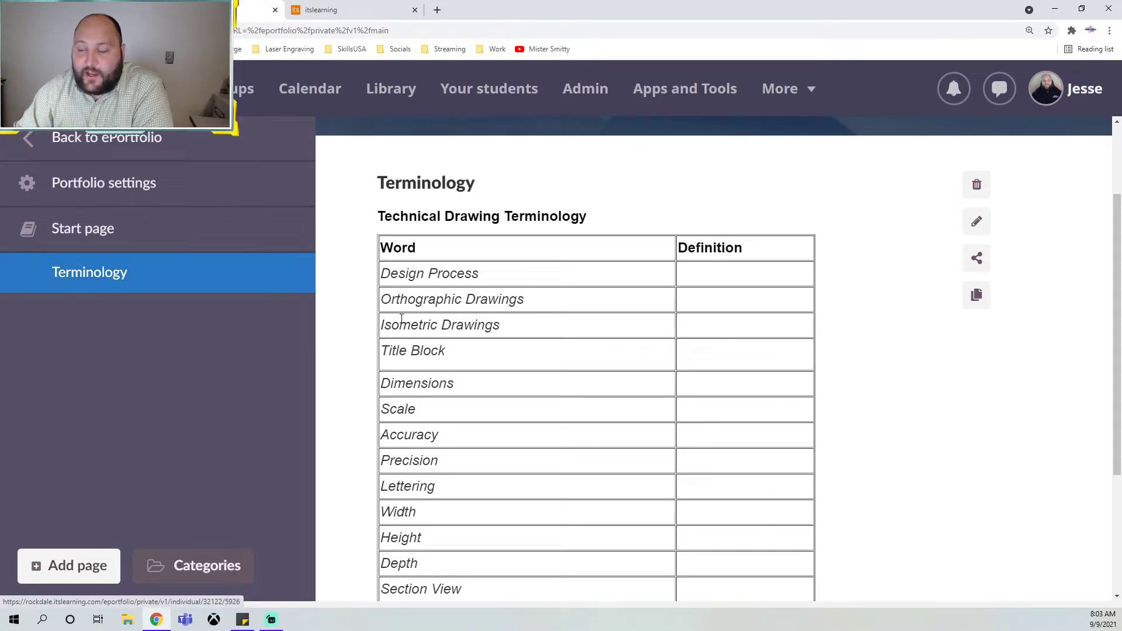
scroll(488, 250, "down", 2)
scroll(431, 253, "up", 2)
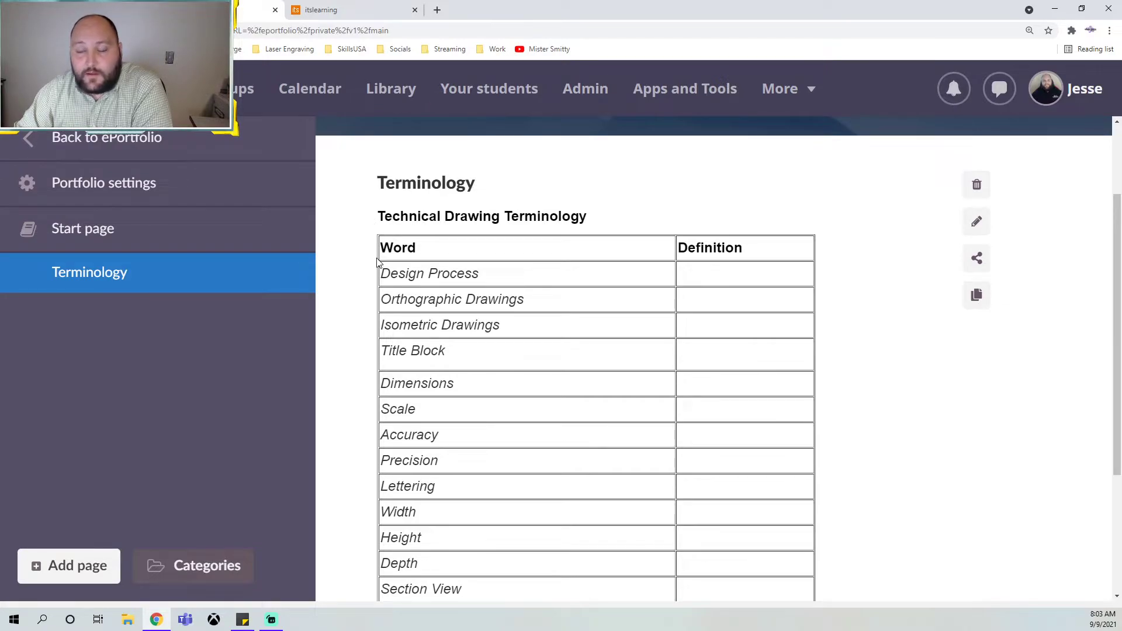
Switch between the portfolio's Start page and Terminology page to compare their contents
left_click(113, 240)
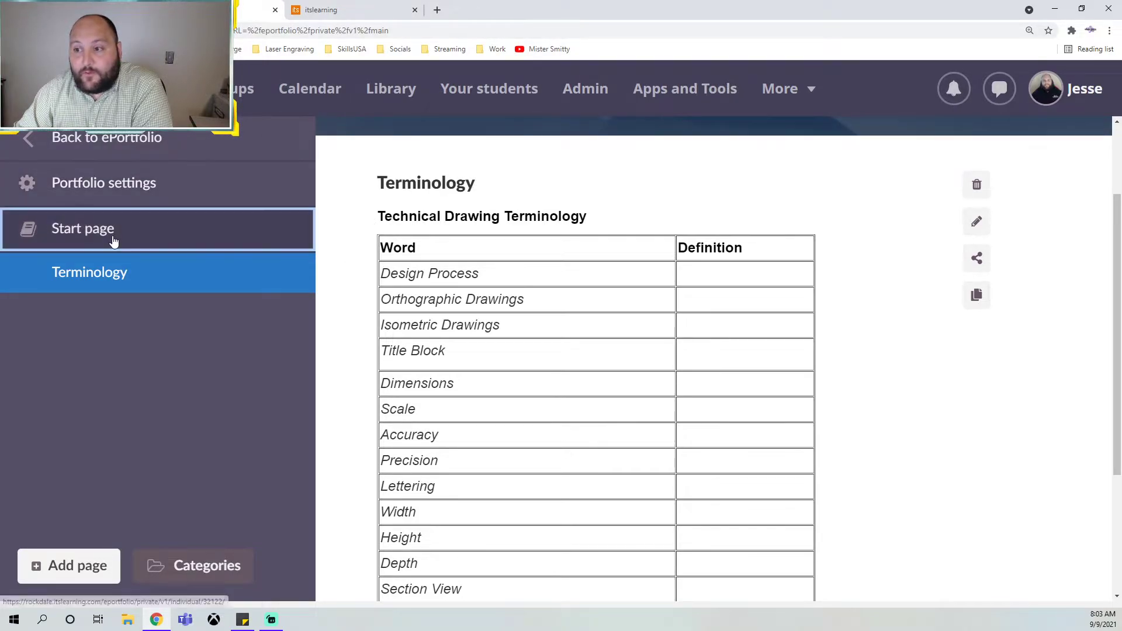
left_click(118, 281)
left_click(118, 242)
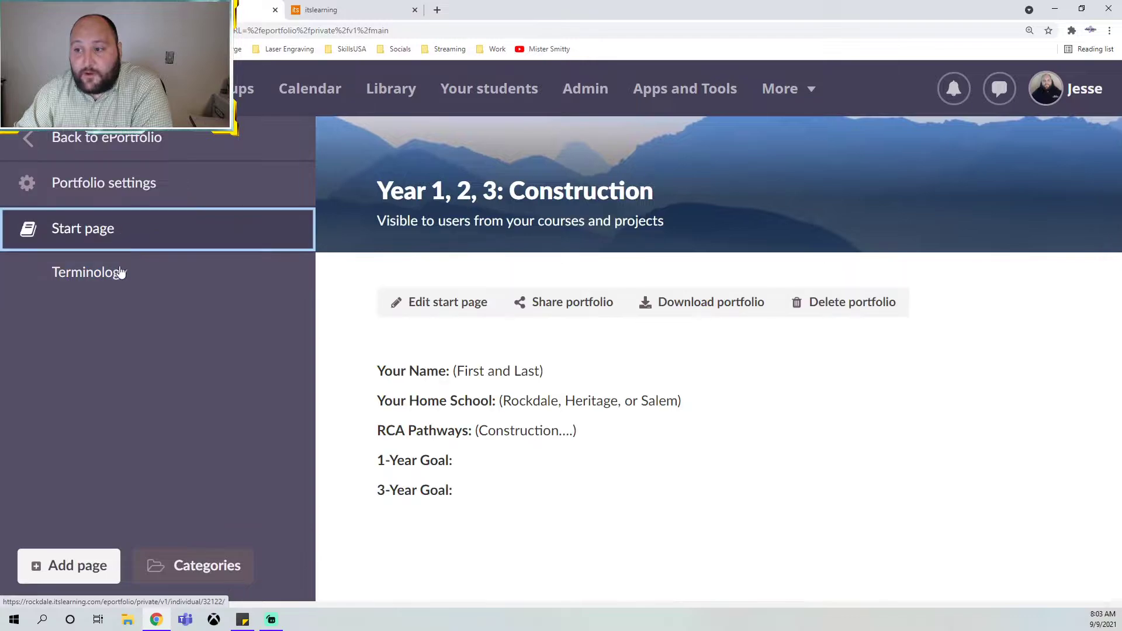
left_click(121, 275)
left_click(131, 247)
left_click(120, 271)
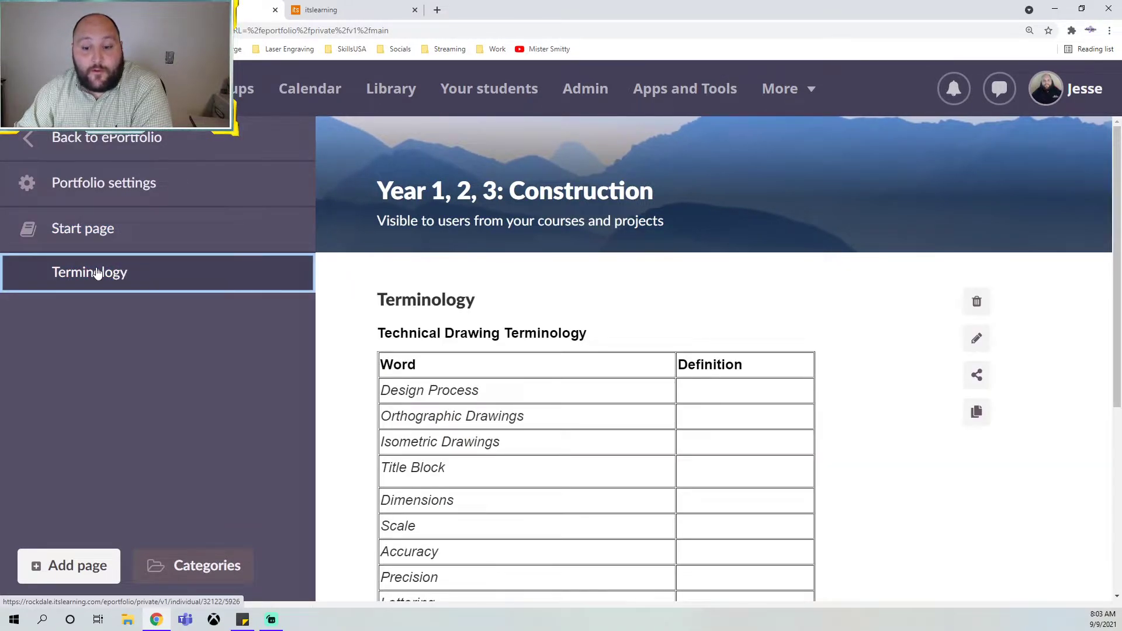
Read the Title Block Page instructions below the terminology chart in the course's lesson page
left_click(321, 10)
scroll(356, 283, "down", 4)
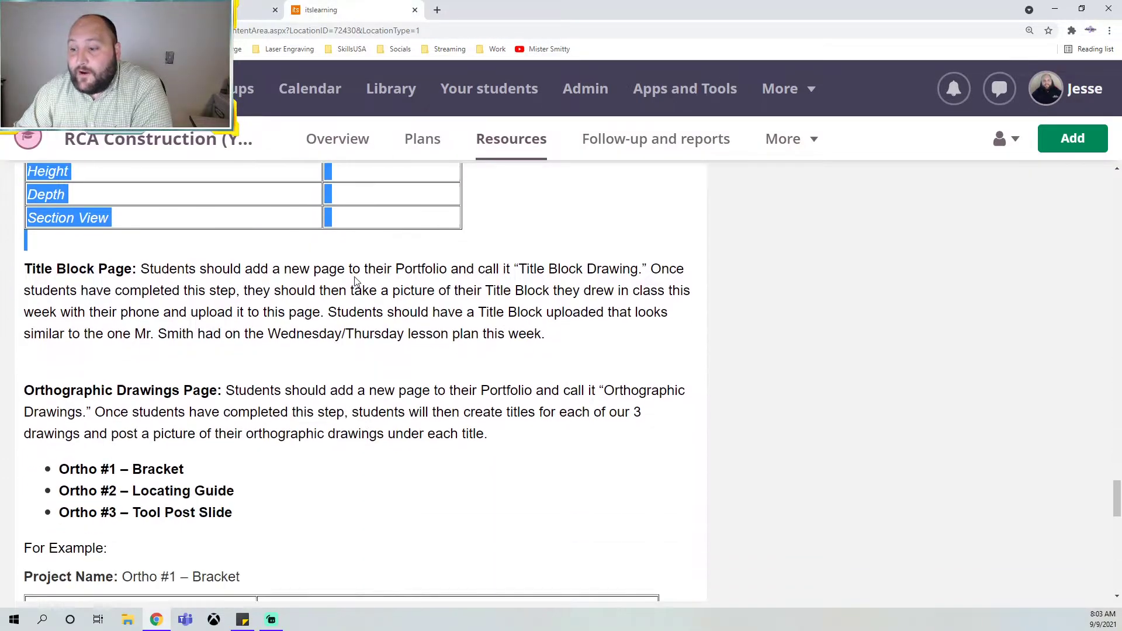
left_click(196, 337)
left_click_drag(25, 221, 574, 295)
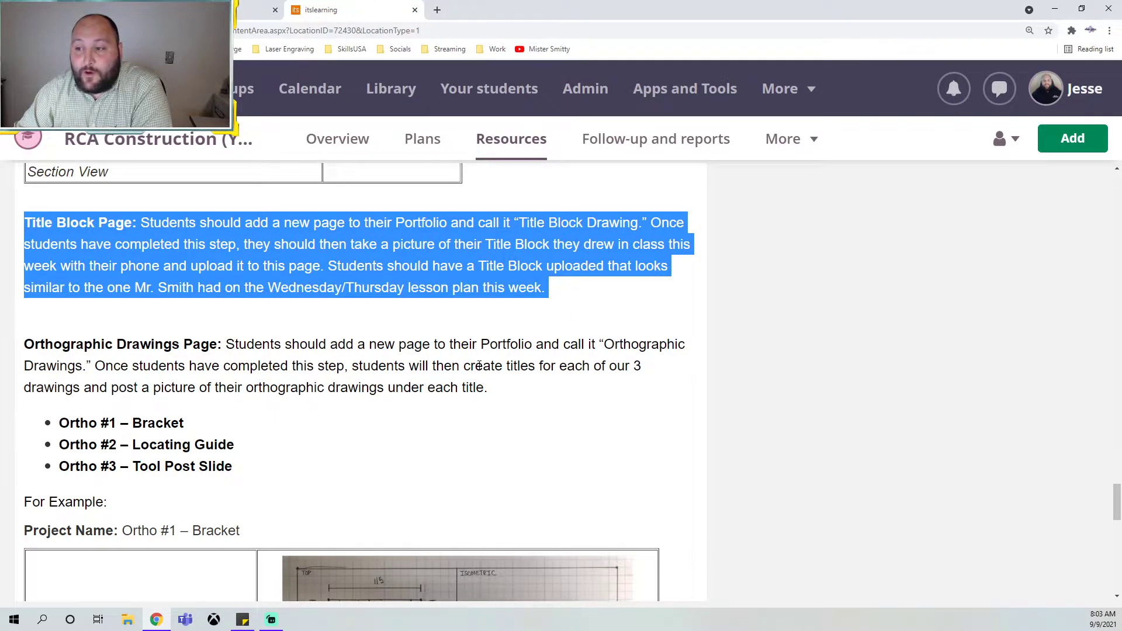
Return to the portfolio, add a new page titled "Title Block" and open the image picker for its description
left_click(257, 9)
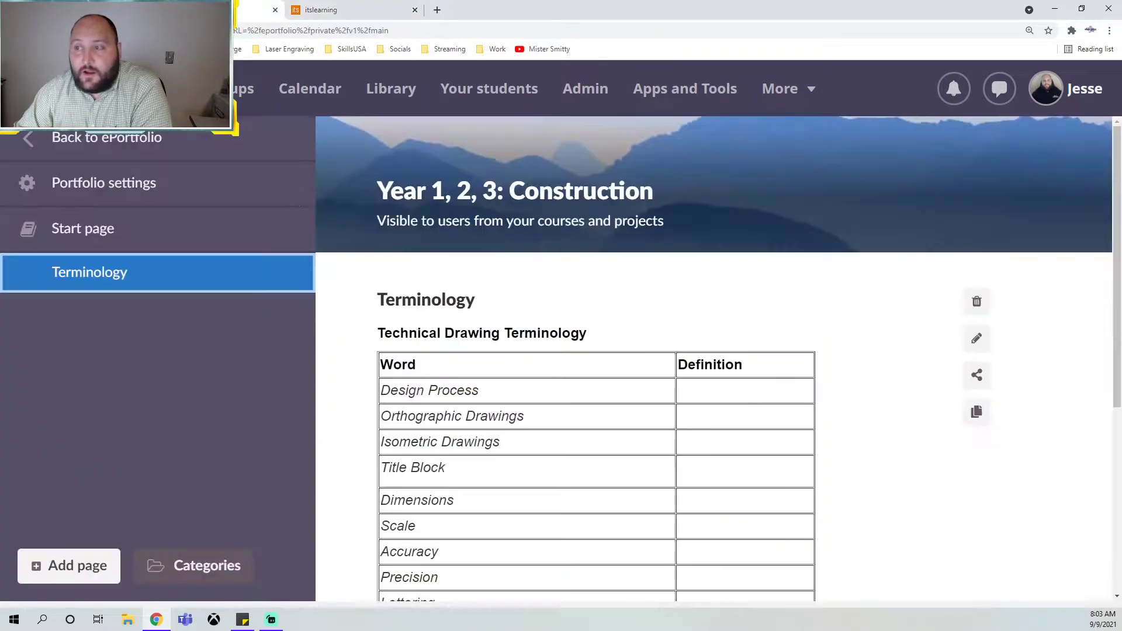
left_click(72, 572)
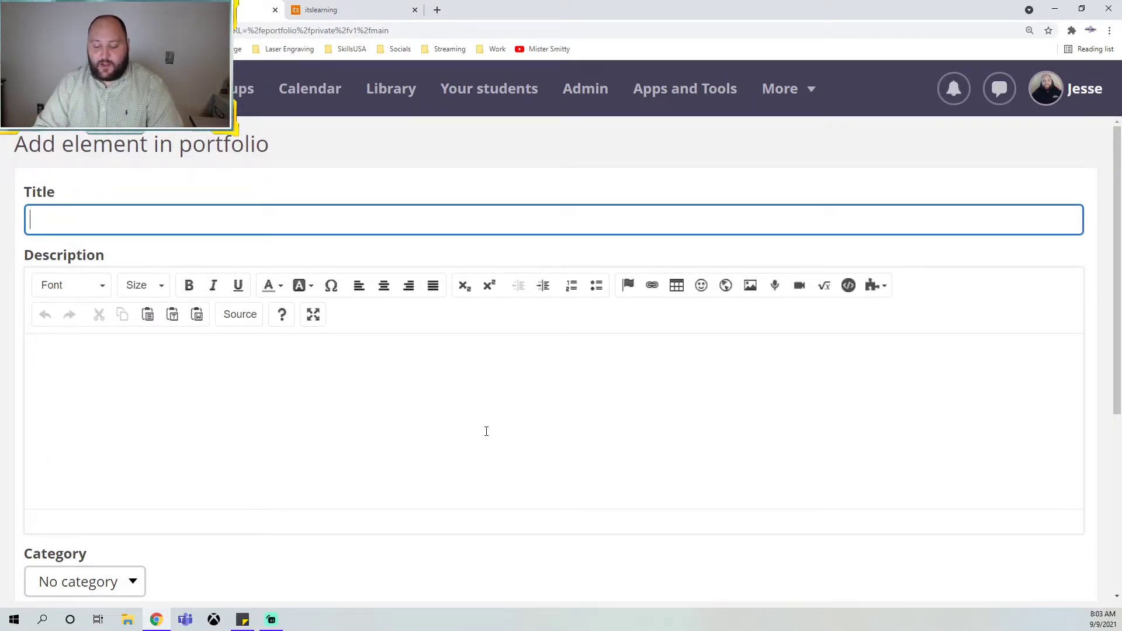
type("Title Block")
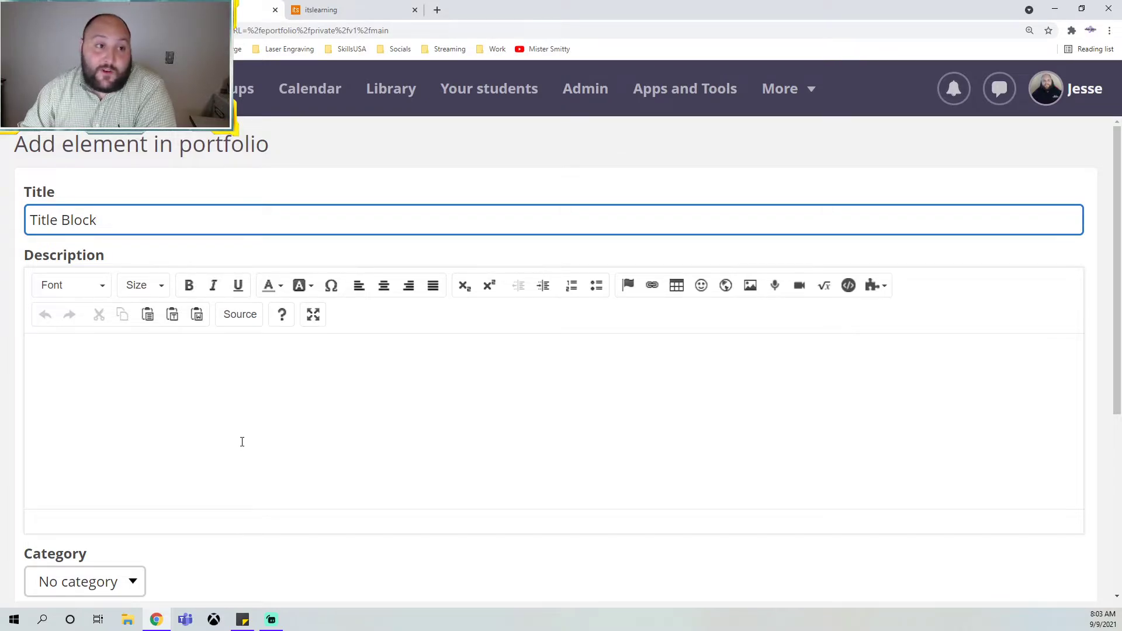
left_click(209, 399)
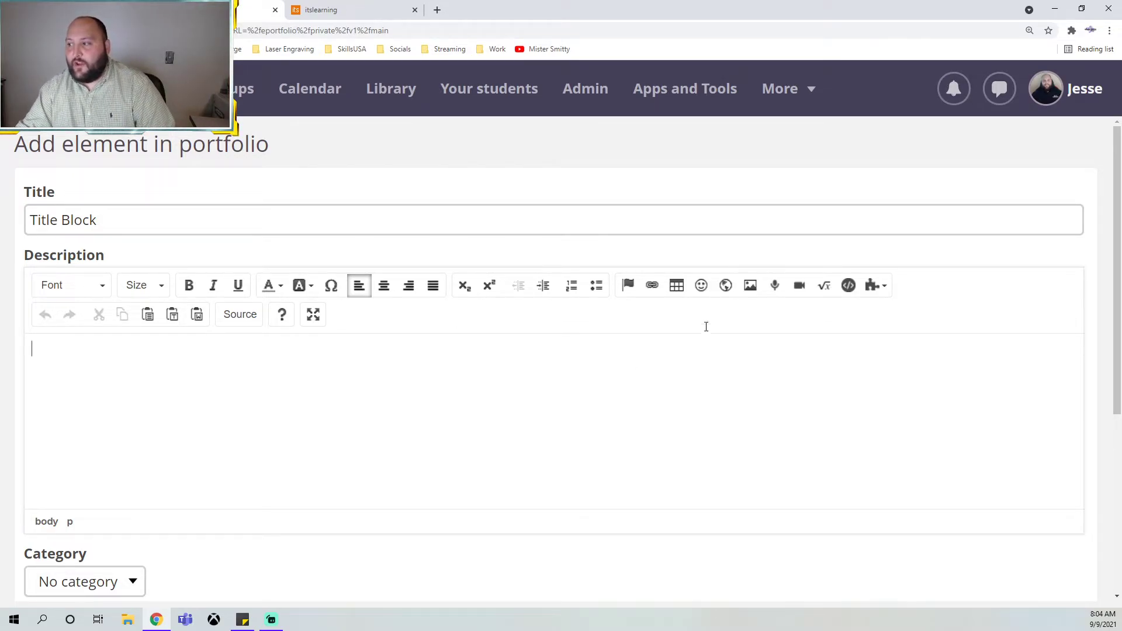
left_click(748, 289)
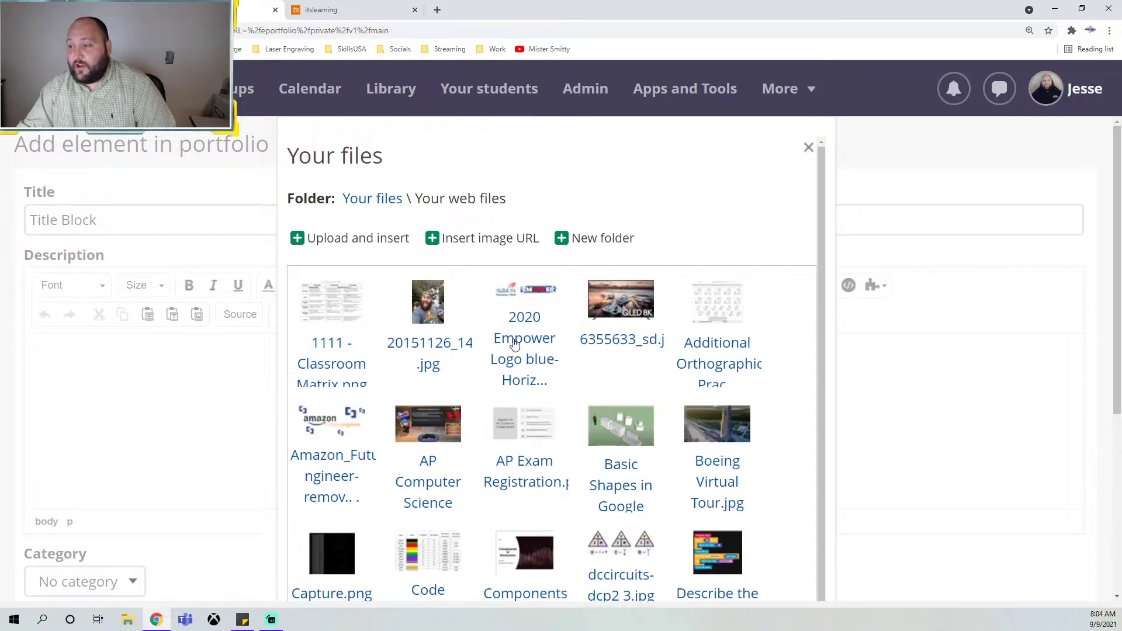
Look through pages 3 to 6 of the stored web files for the title block photo
scroll(614, 360, "down", 5)
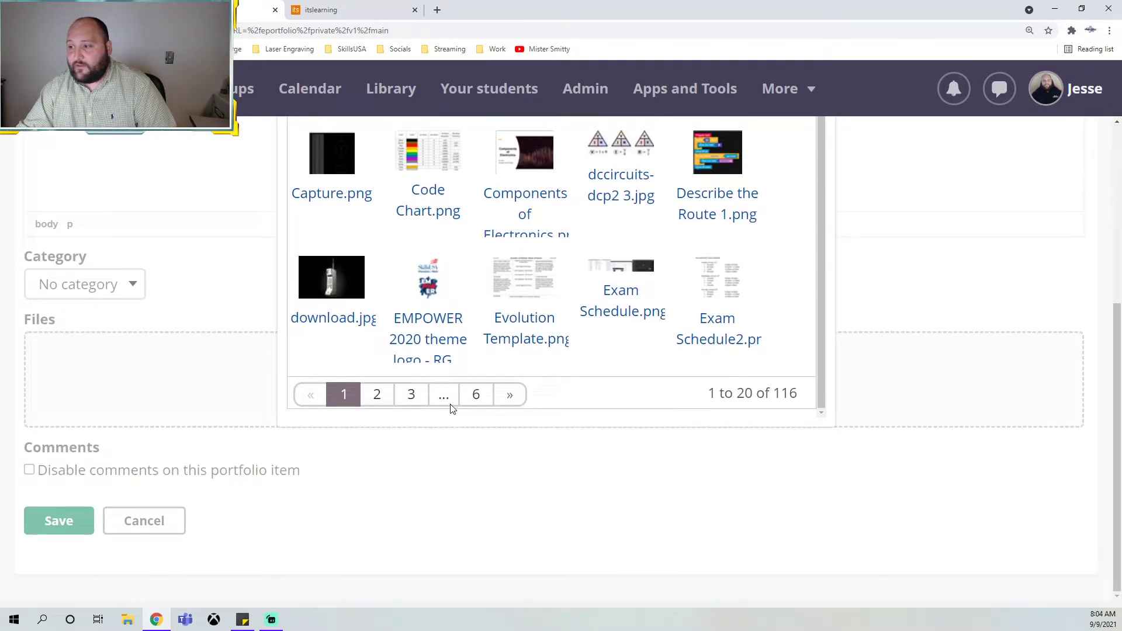
left_click(411, 395)
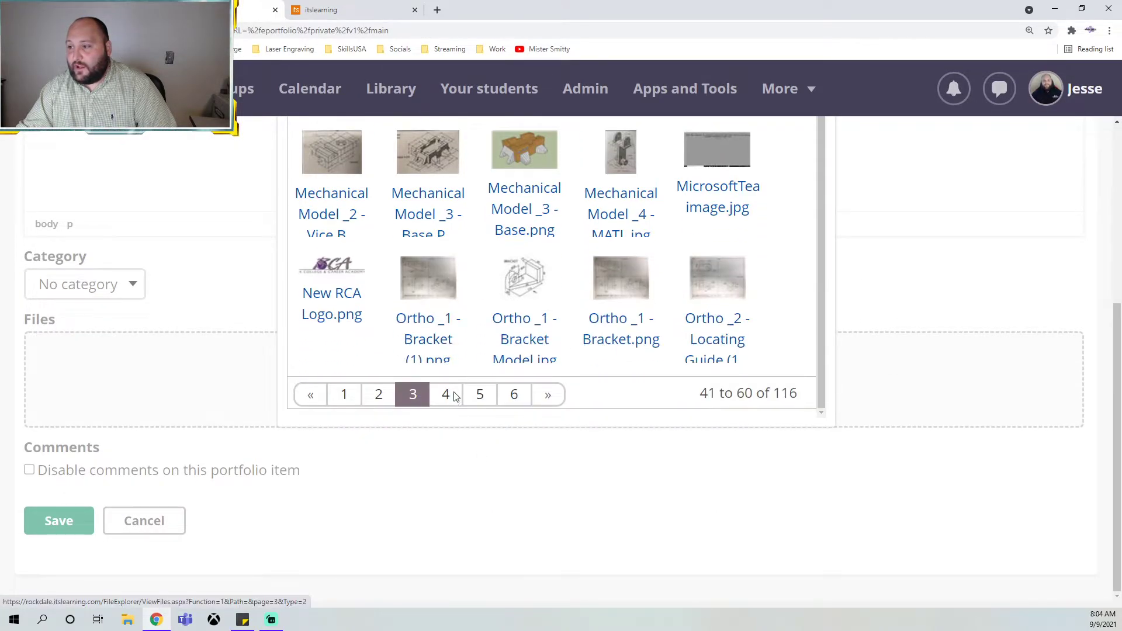
left_click(447, 397)
scroll(497, 318, "down", 2)
scroll(497, 318, "up", 2)
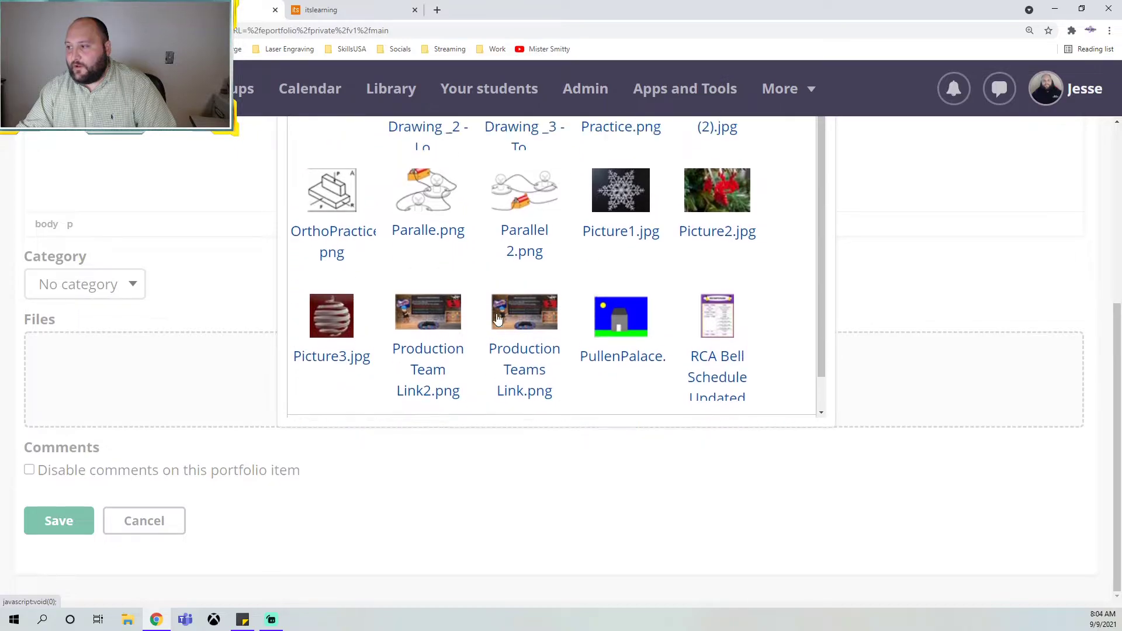
scroll(491, 339, "down", 2)
left_click(478, 395)
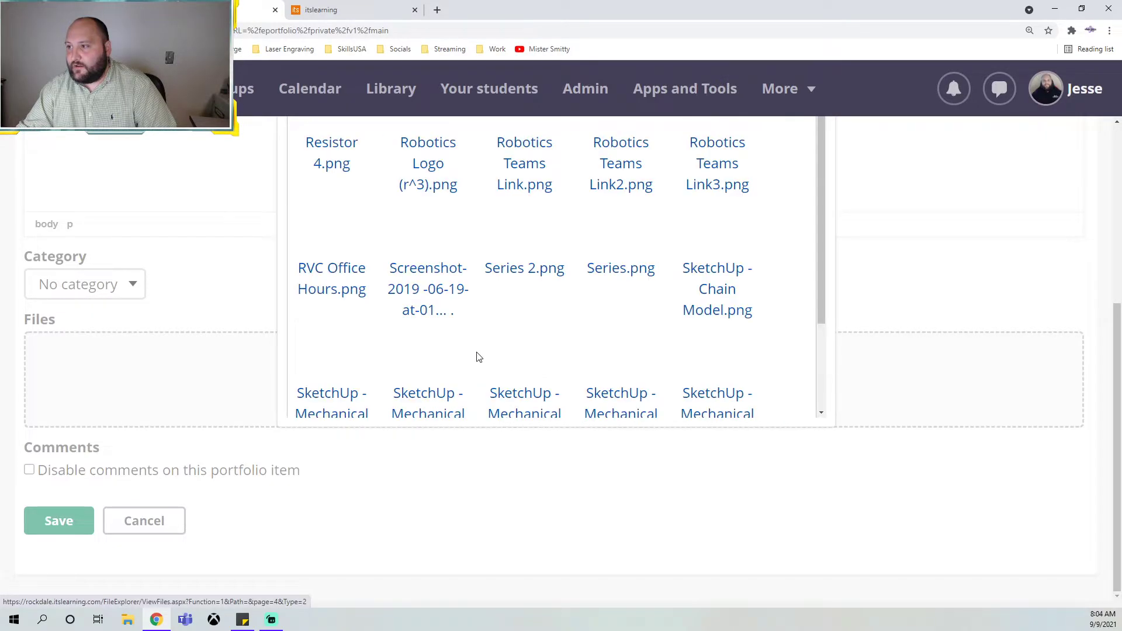
scroll(482, 357, "down", 3)
scroll(558, 433, "down", 3)
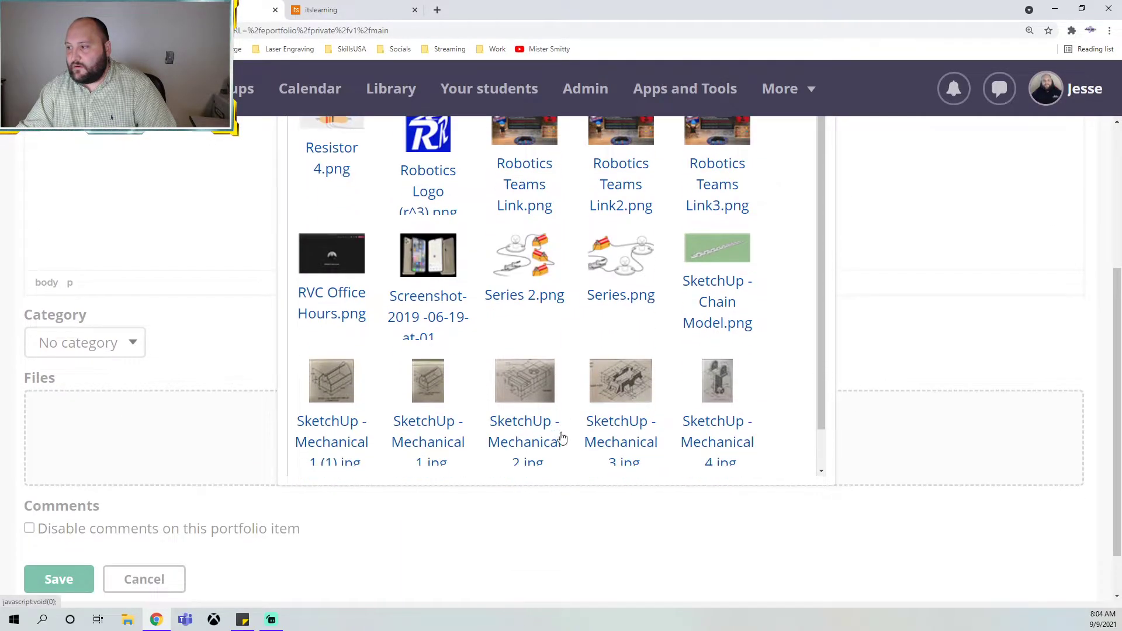
left_click(509, 454)
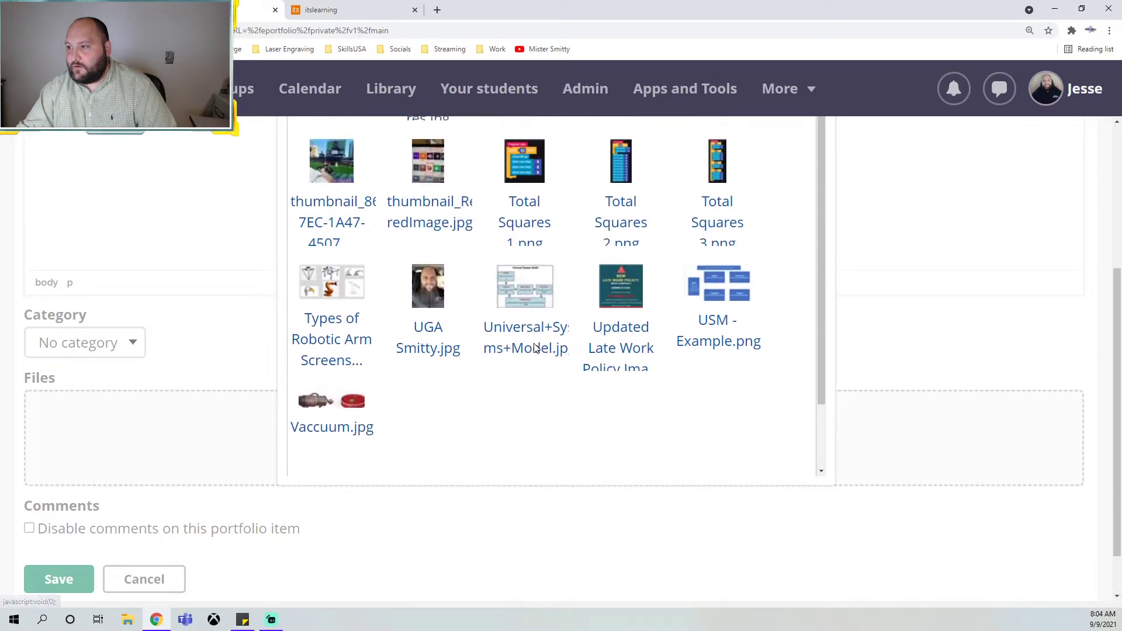
scroll(321, 514, "down", 2)
scroll(320, 513, "down", 5)
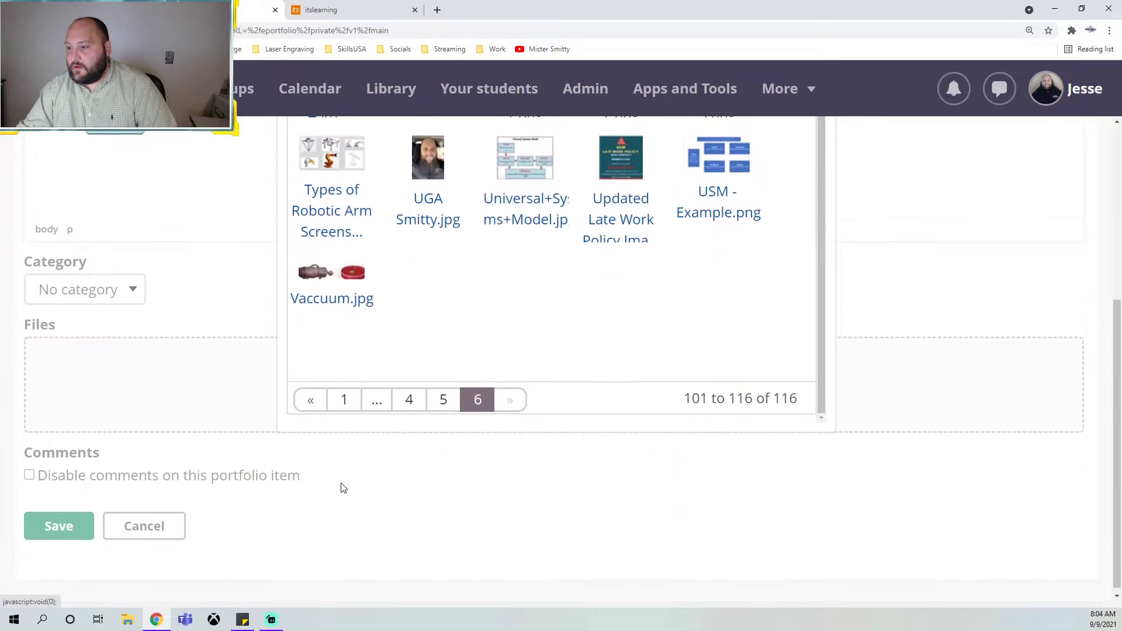
Insert IMG_5453.jpg from page 2 of the web files into the description, leaving its image properties at their defaults
left_click(349, 400)
scroll(506, 327, "up", 1)
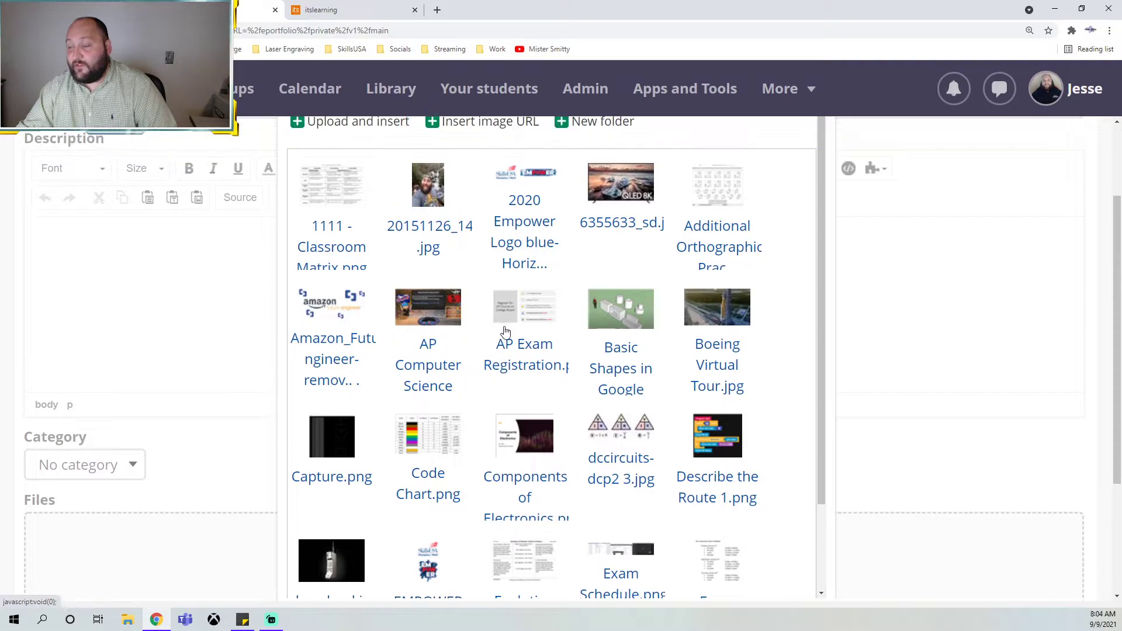
scroll(503, 330, "down", 3)
left_click(378, 575)
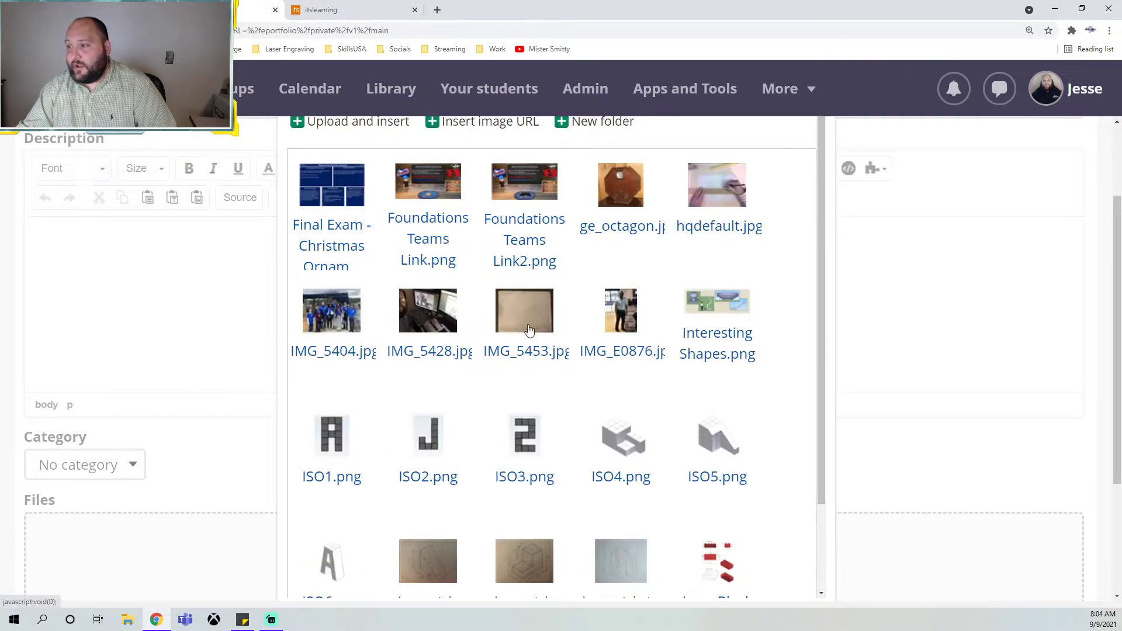
left_click(530, 351)
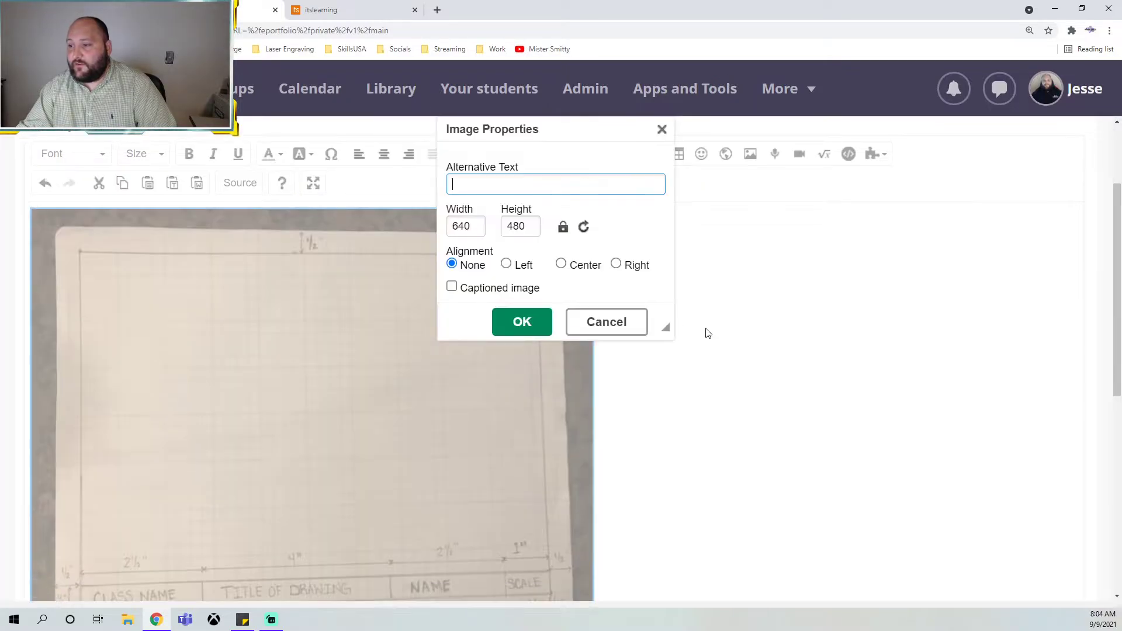
left_click(662, 130)
Review the Title Block page's title and drawing photo, save the page and check it in the portfolio
scroll(462, 296, "down", 5)
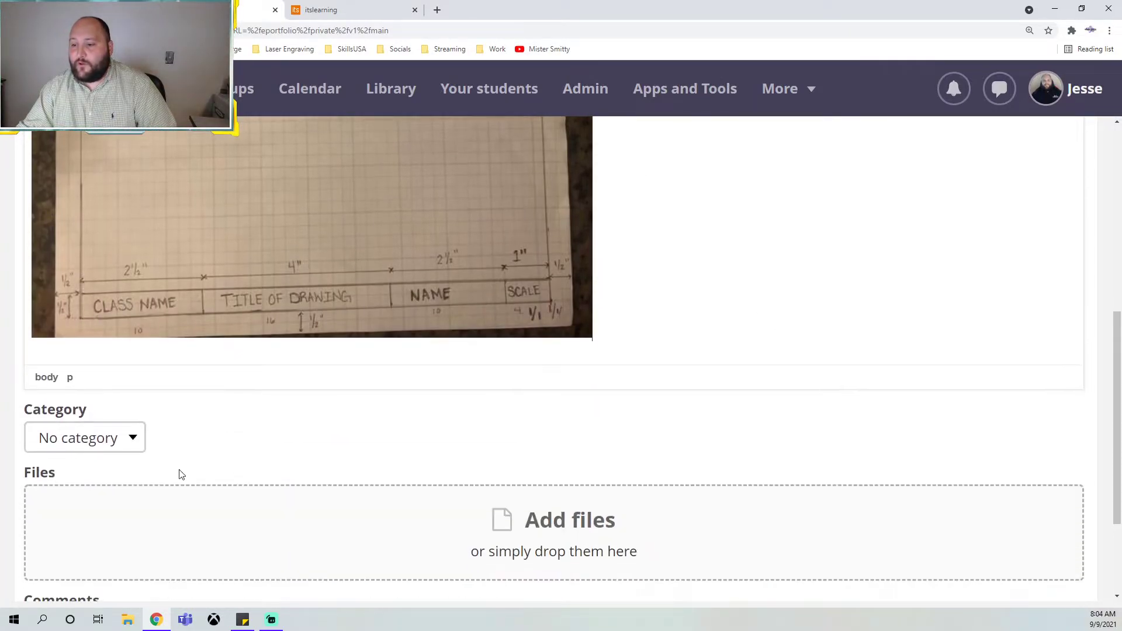
scroll(197, 431, "up", 7)
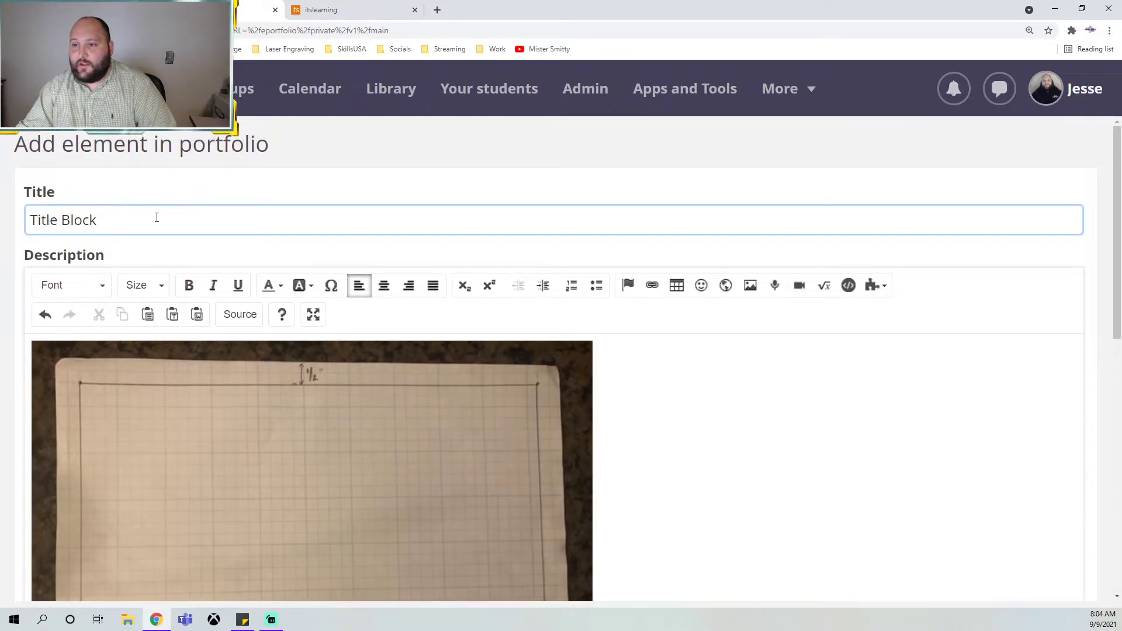
triple_click(156, 217)
scroll(462, 361, "down", 5)
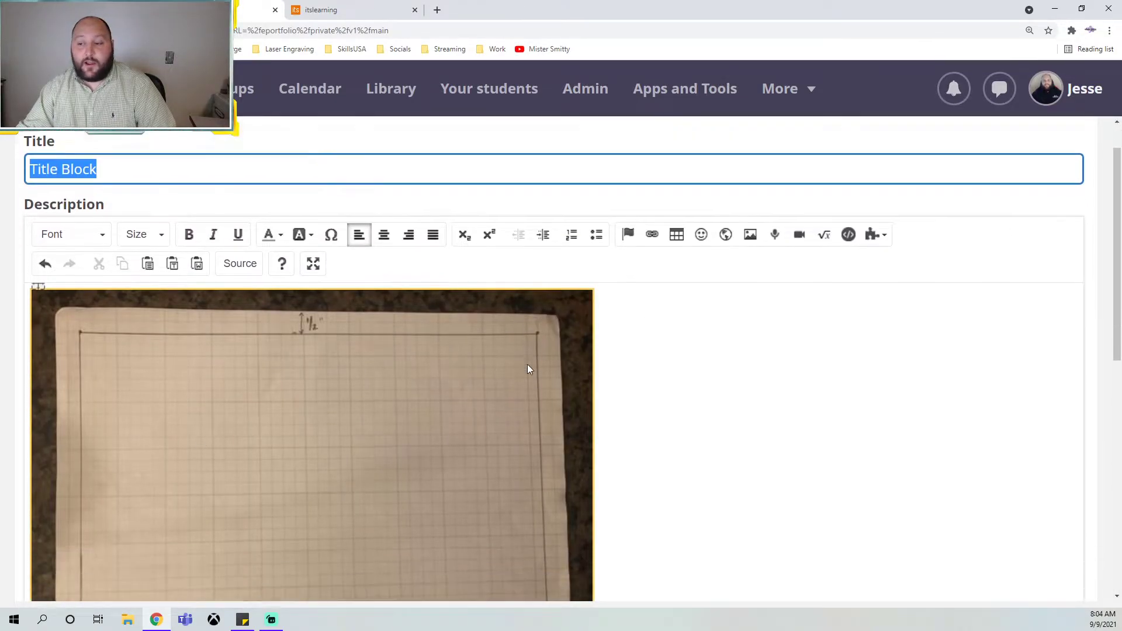
scroll(182, 593, "down", 4)
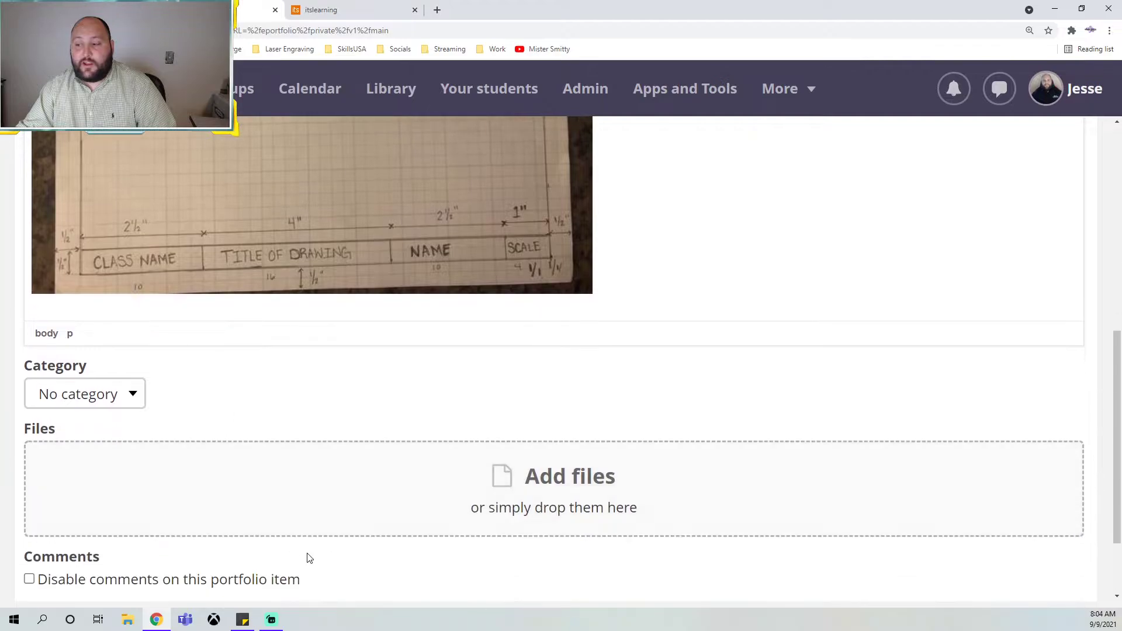
left_click(92, 531)
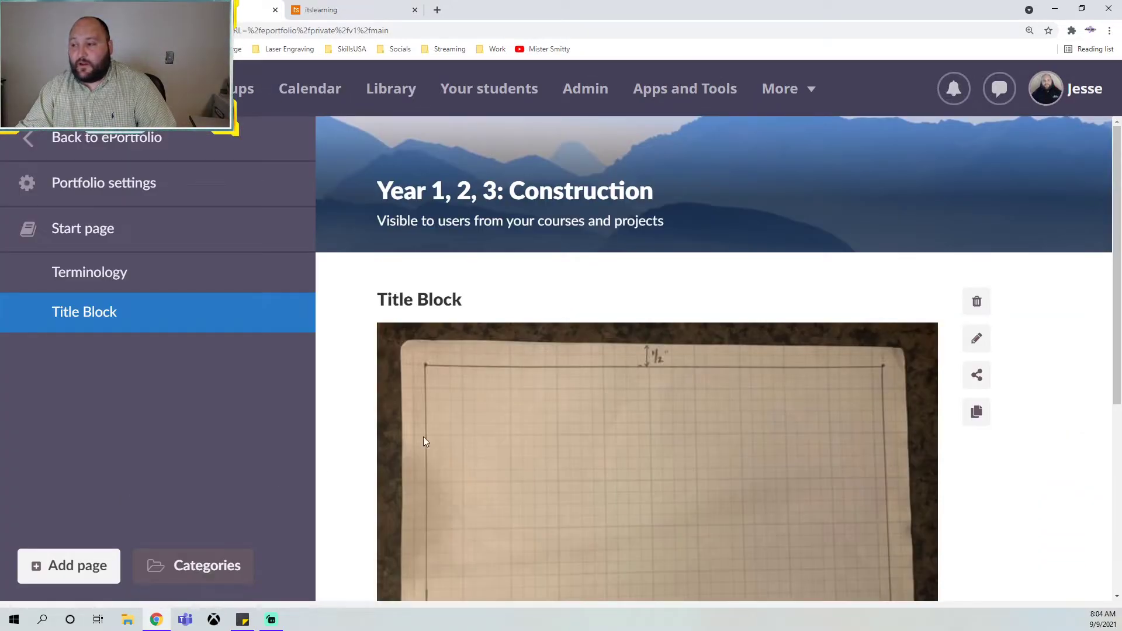
scroll(680, 328, "down", 4)
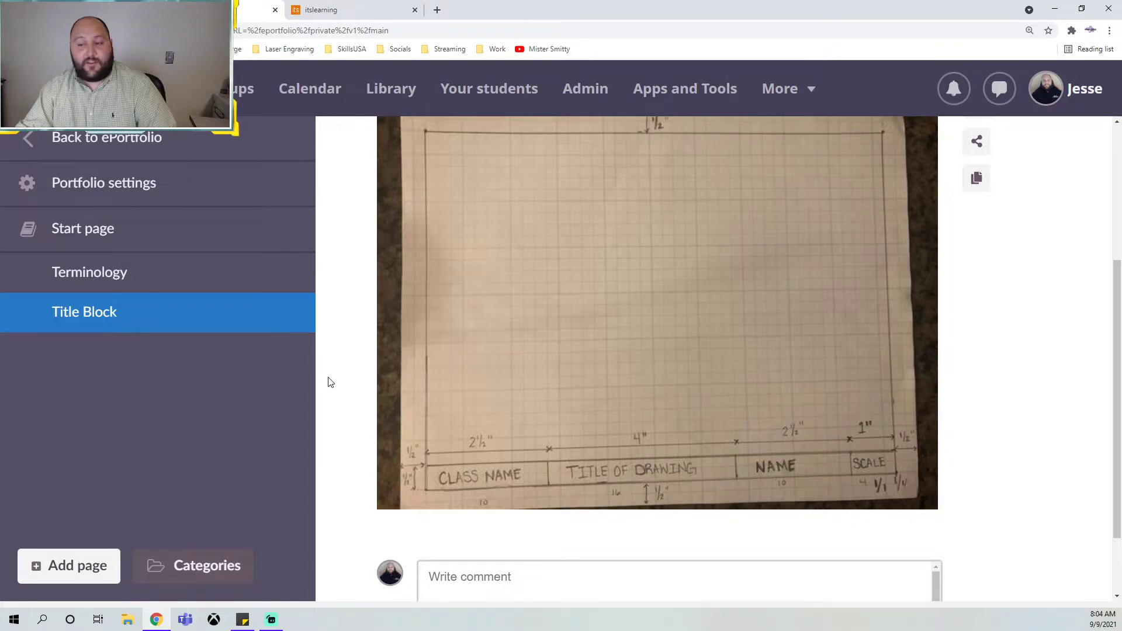
scroll(492, 344, "up", 3)
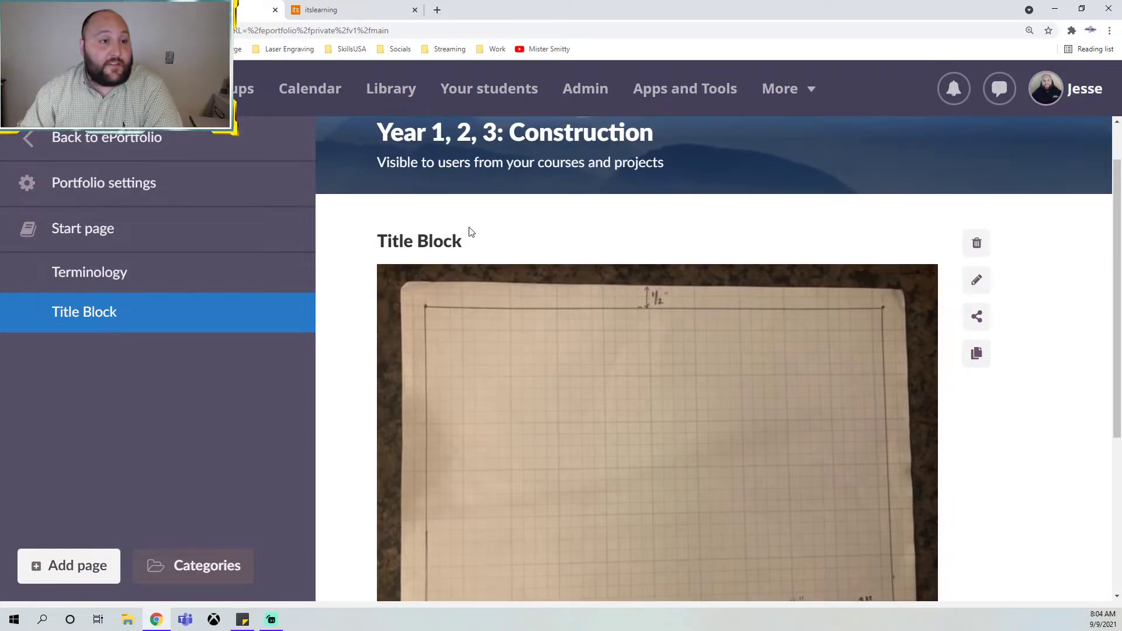
View the portfolio's Start page, Terminology page and Title Block page in turn
left_click(98, 228)
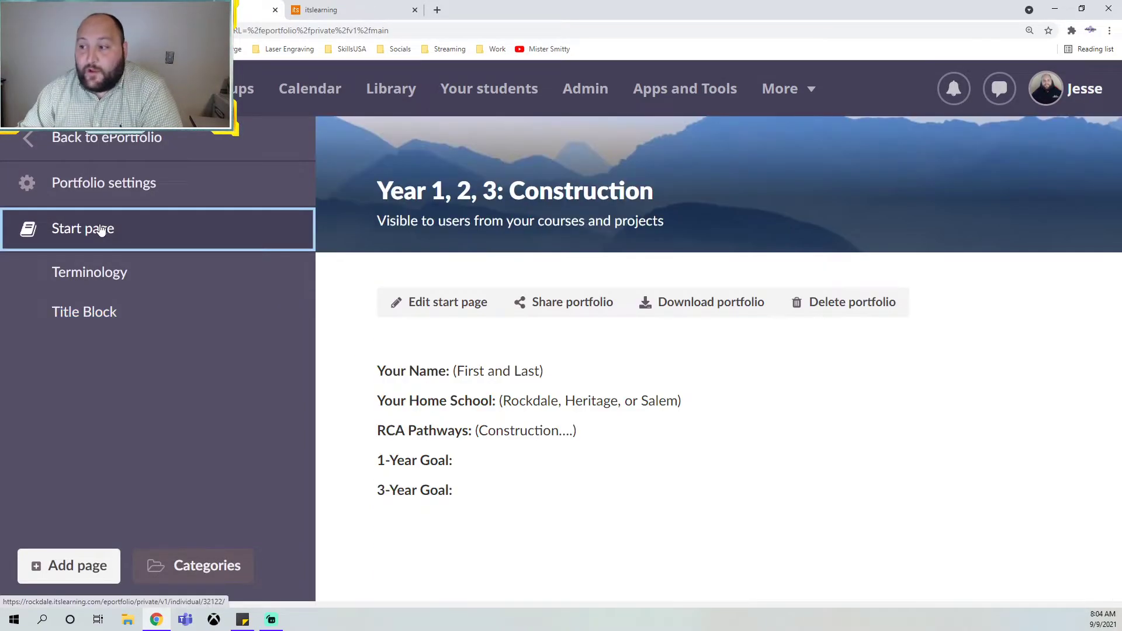
left_click(92, 273)
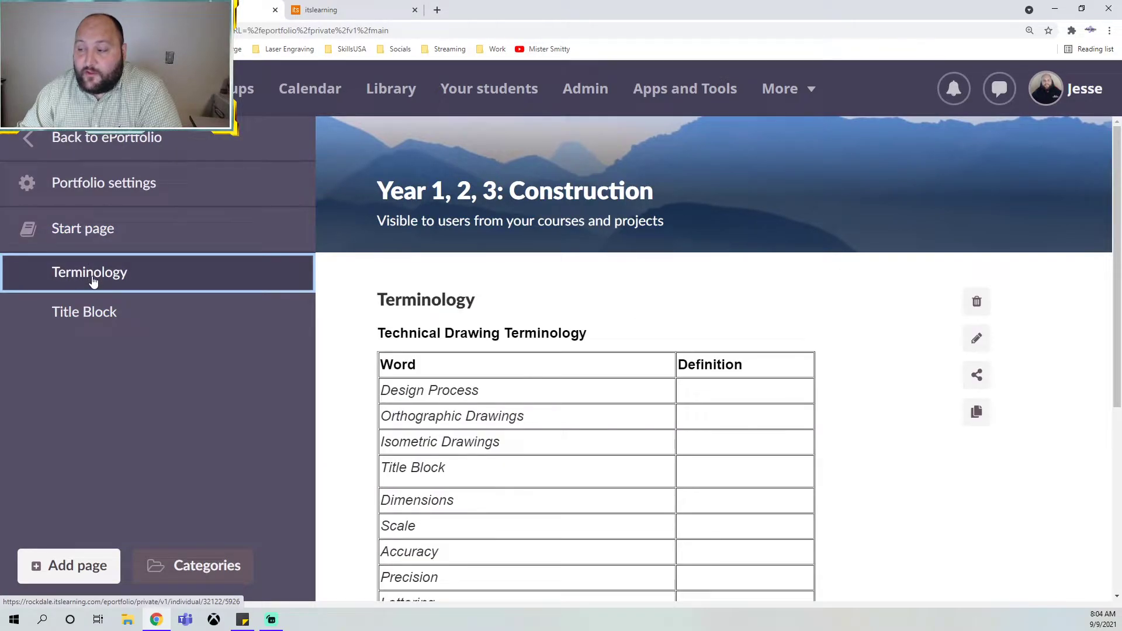
left_click(97, 329)
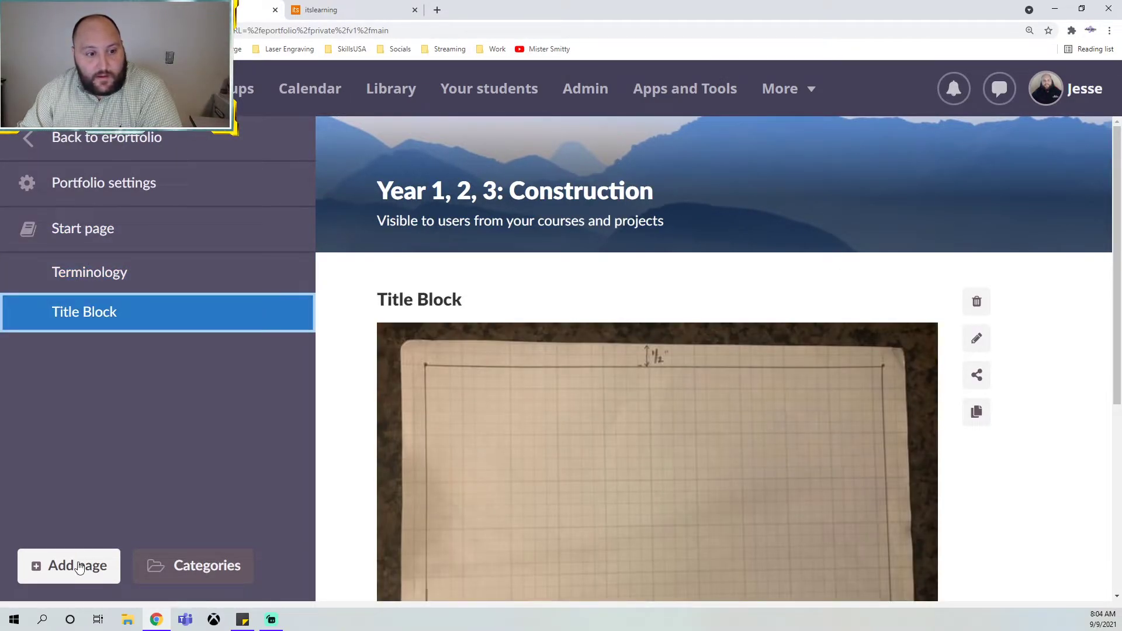
Read the lesson's Orthographic Drawings page instructions, its list of three required drawings and the Ortho #1 – Bracket example
left_click(300, 5)
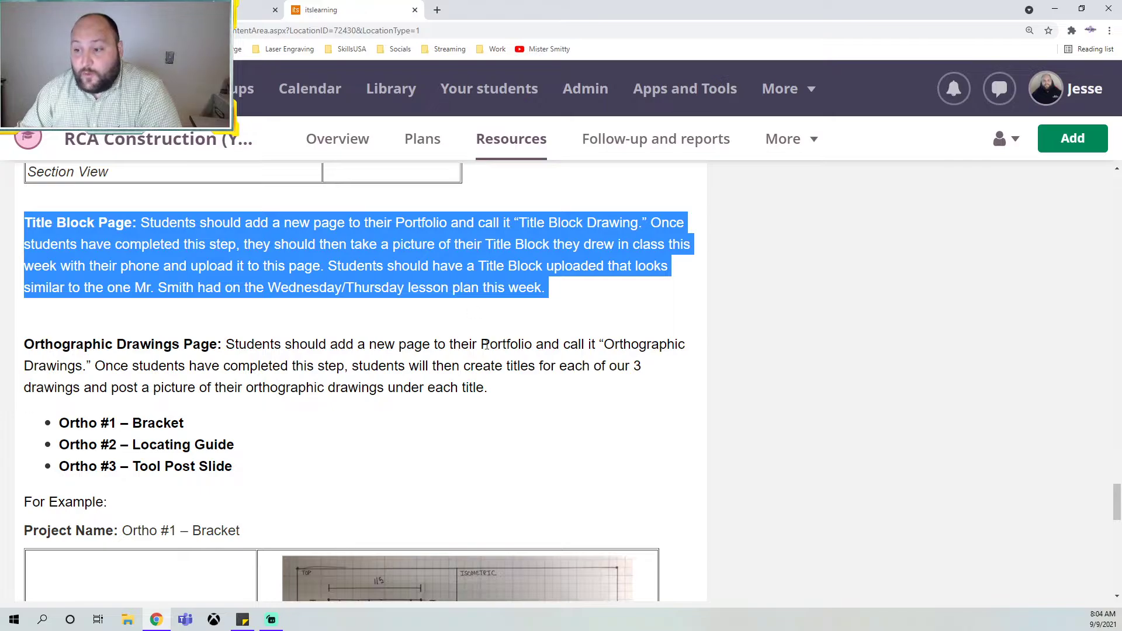
scroll(433, 326, "down", 3)
scroll(200, 253, "down", 12)
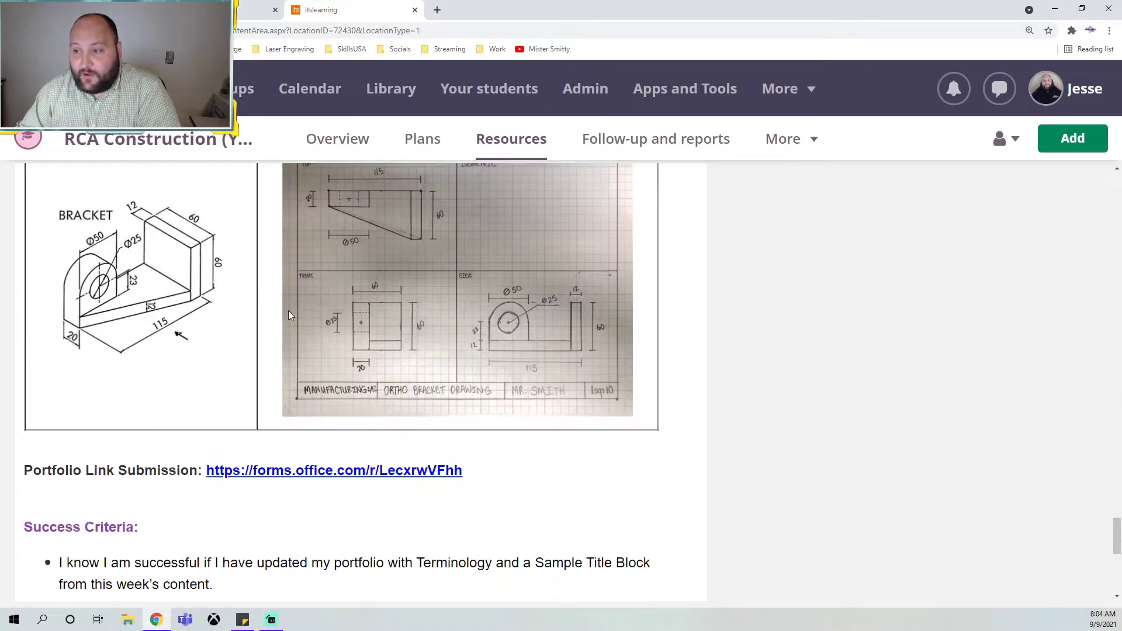
scroll(342, 338, "up", 10)
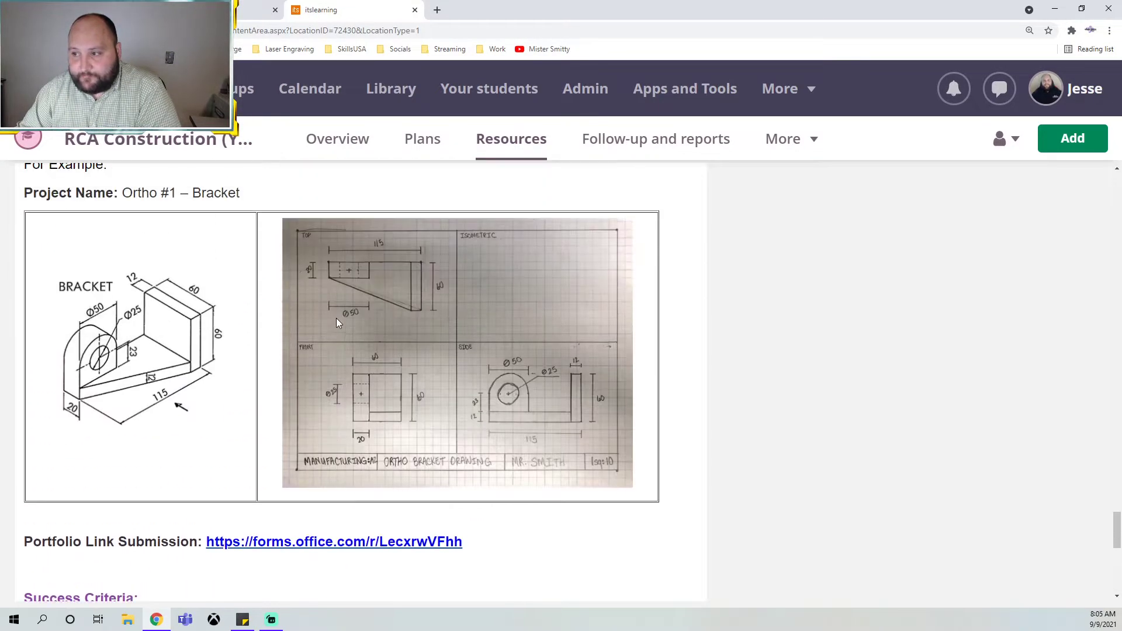
scroll(333, 336, "up", 3)
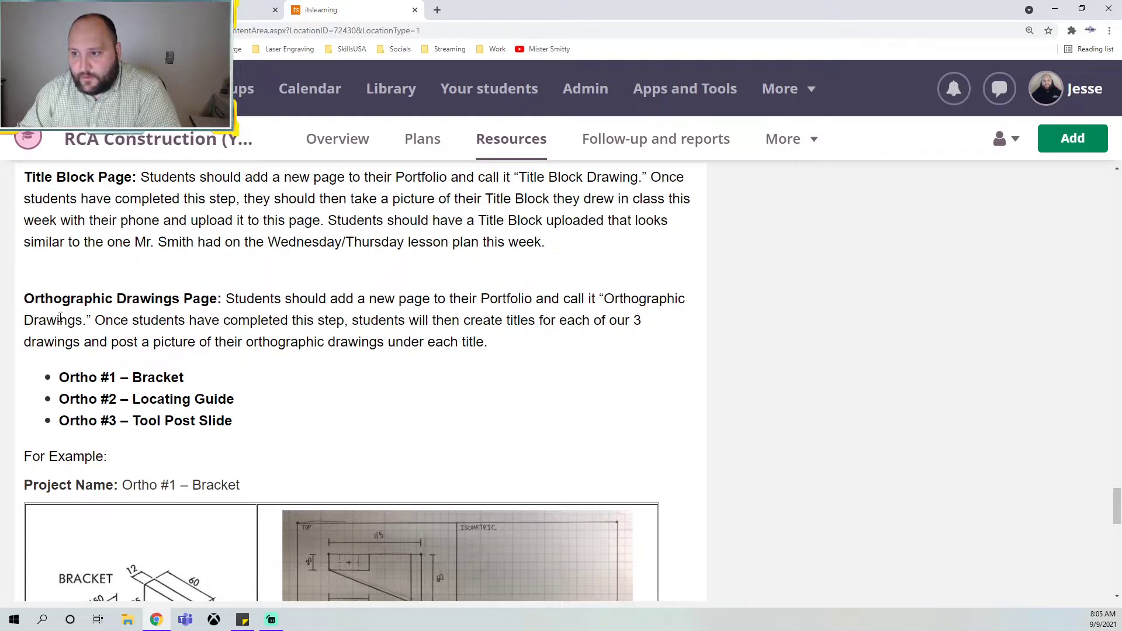
left_click_drag(26, 292, 171, 297)
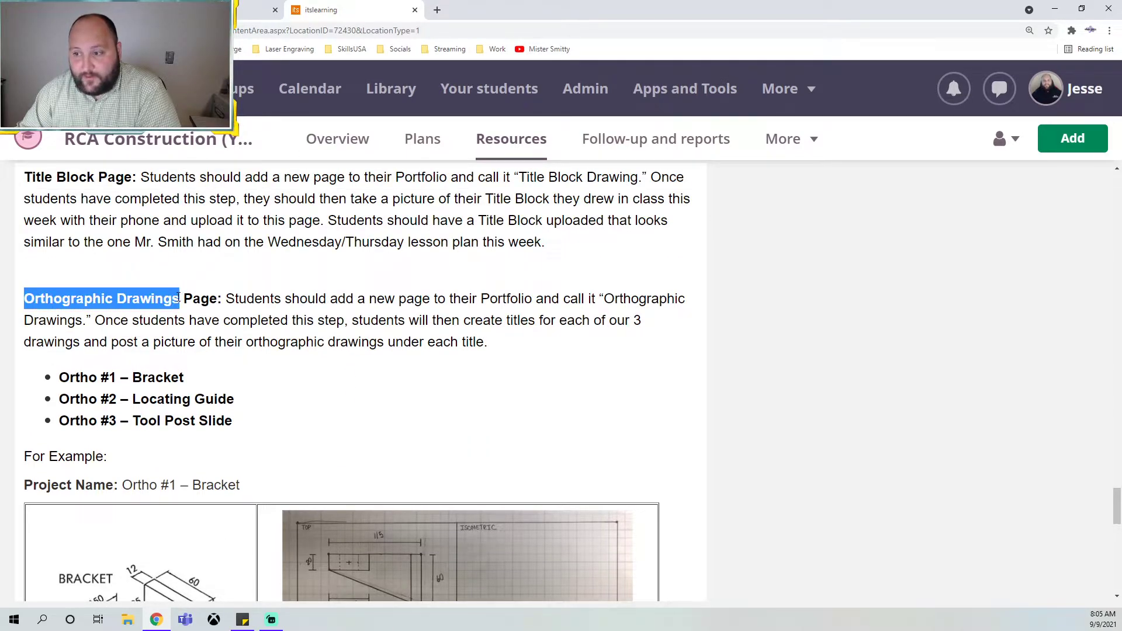
left_click_drag(64, 374, 193, 399)
left_click(118, 385)
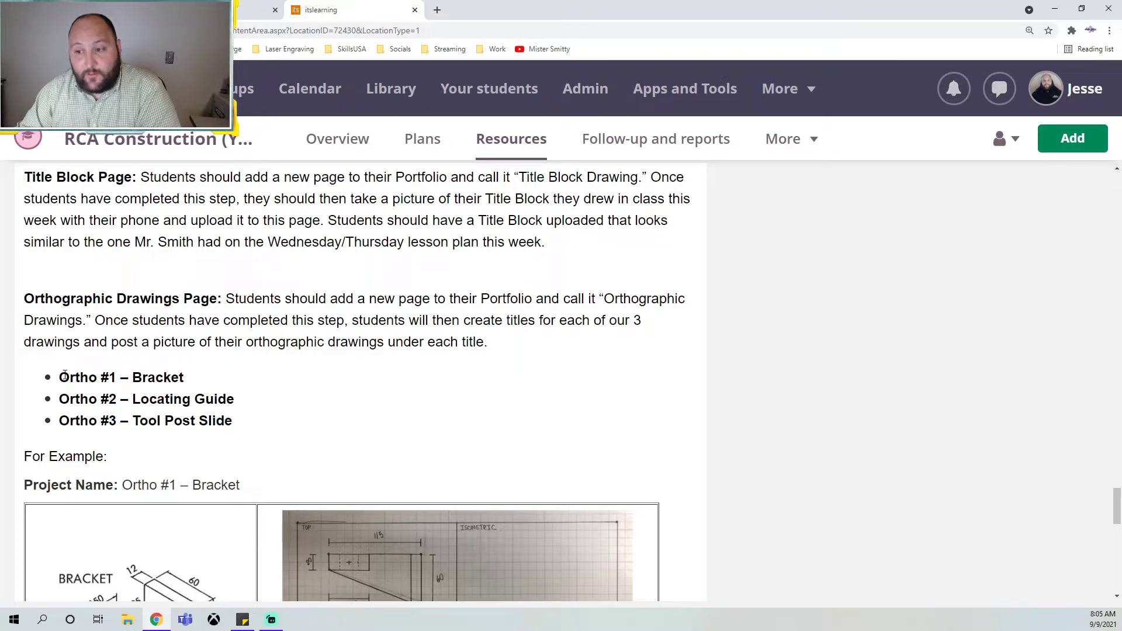
left_click_drag(65, 377, 238, 421)
left_click(191, 381)
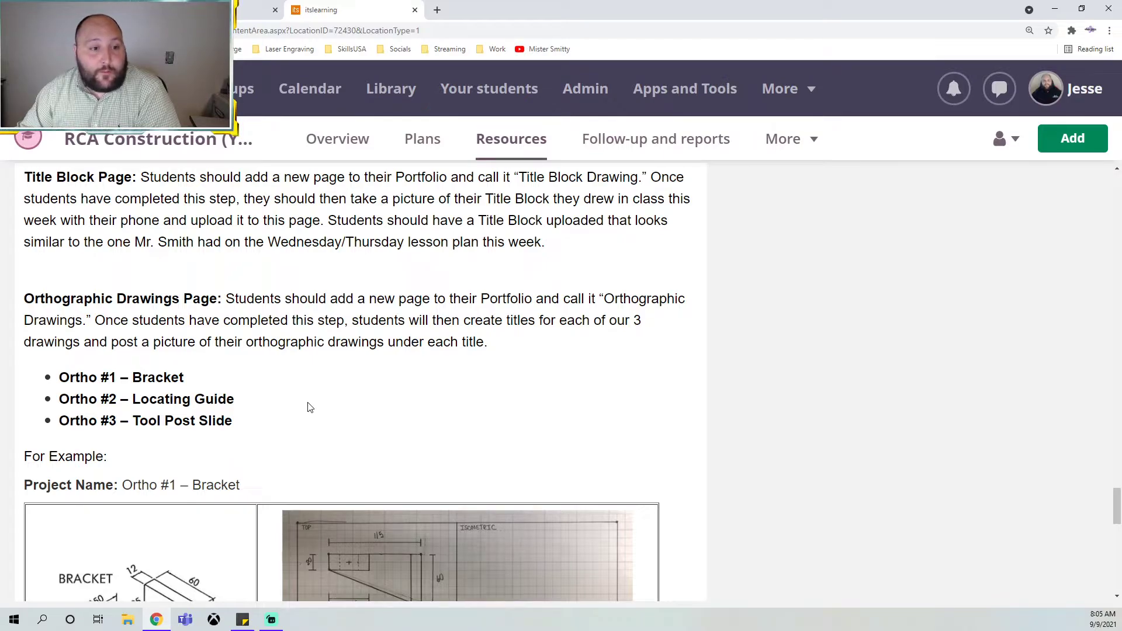
scroll(310, 408, "down", 4)
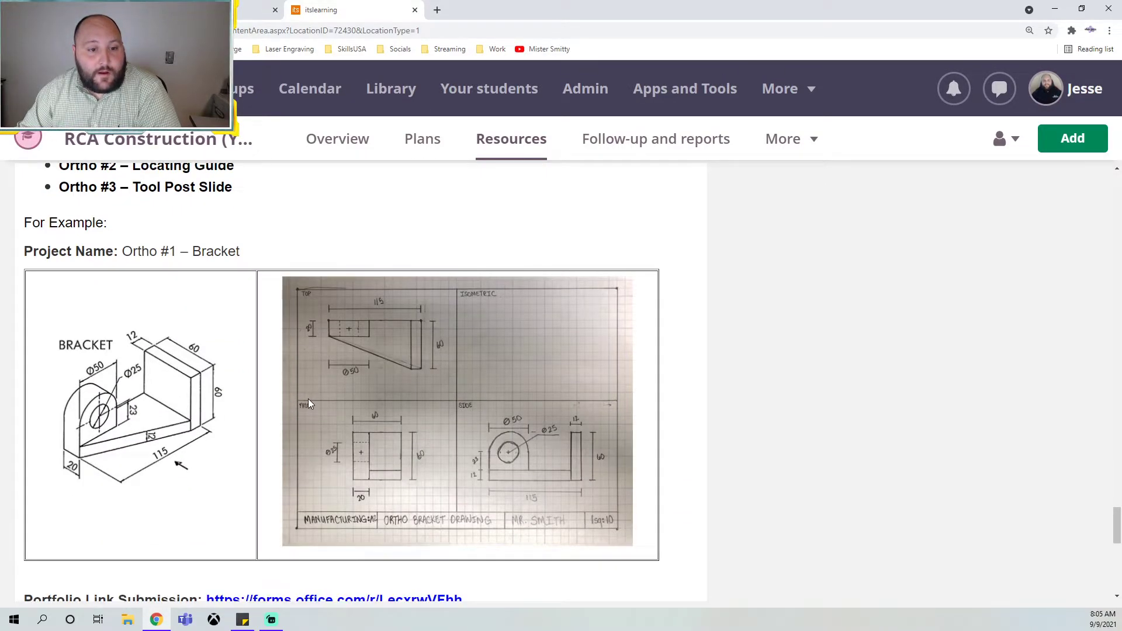
scroll(309, 403, "down", 2)
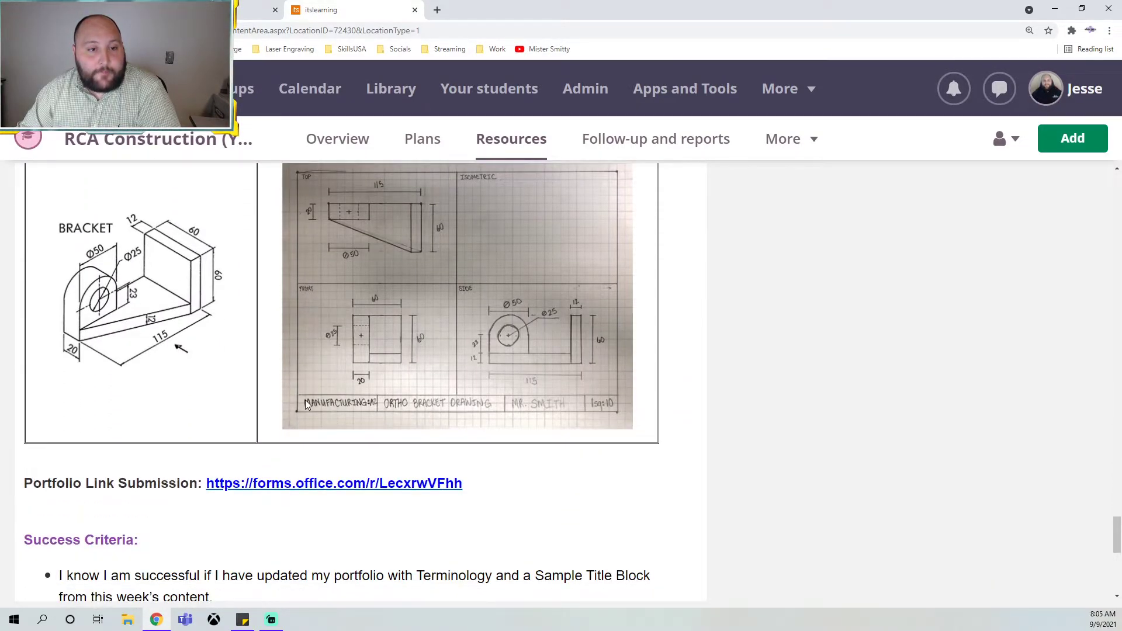
scroll(305, 403, "up", 2)
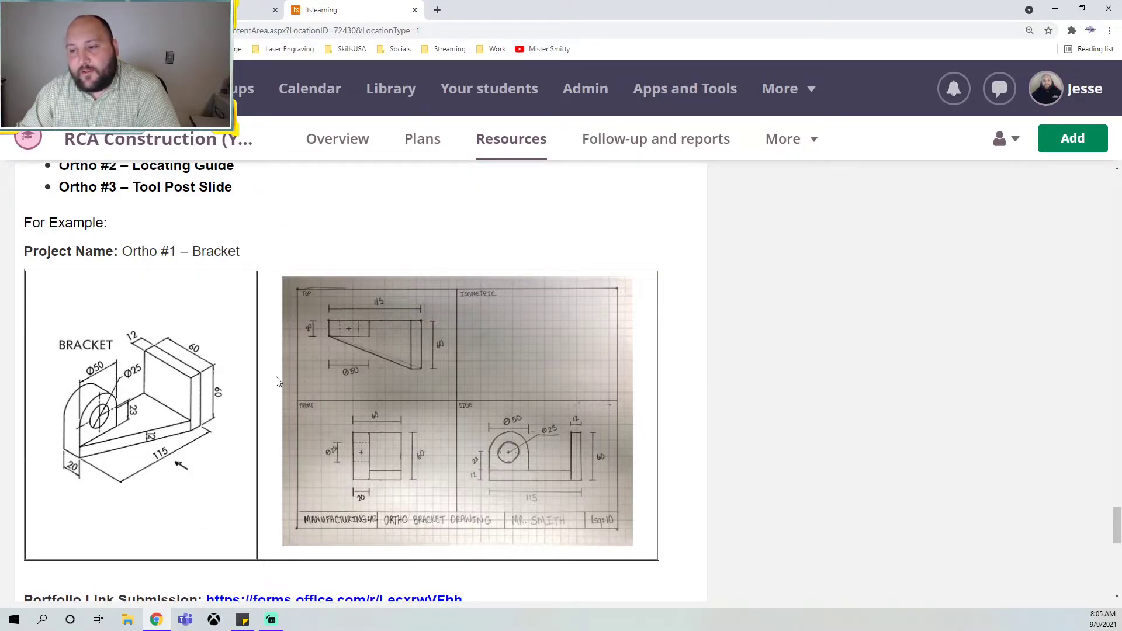
scroll(253, 386, "down", 3)
scroll(252, 387, "up", 3)
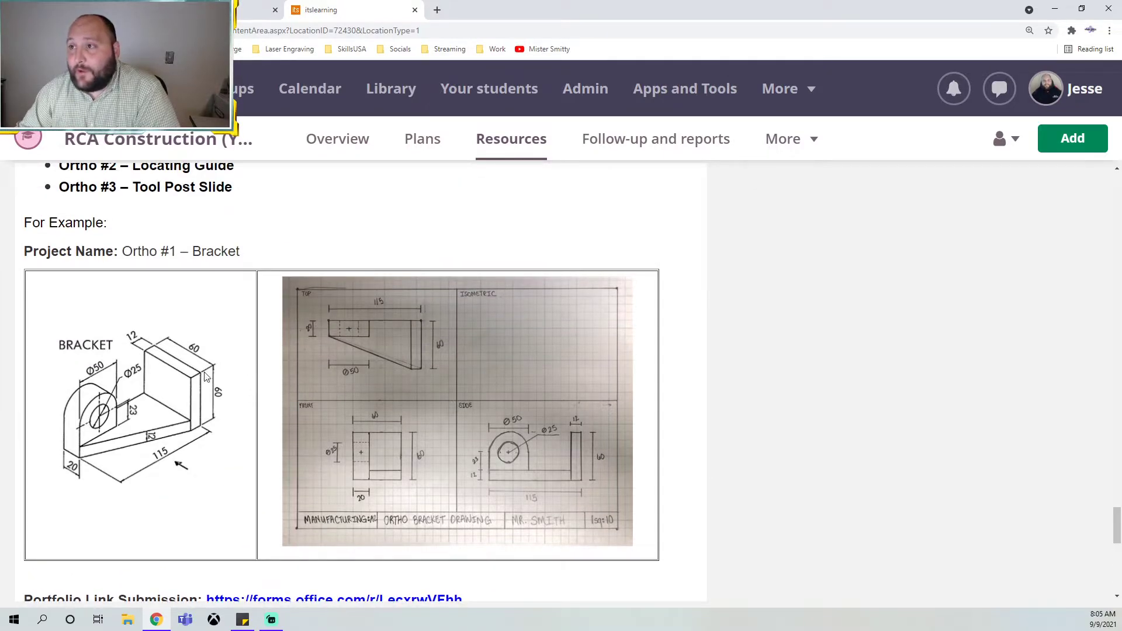
Add a new page to the construction portfolio and title it Orthographic Drawings
left_click(243, 6)
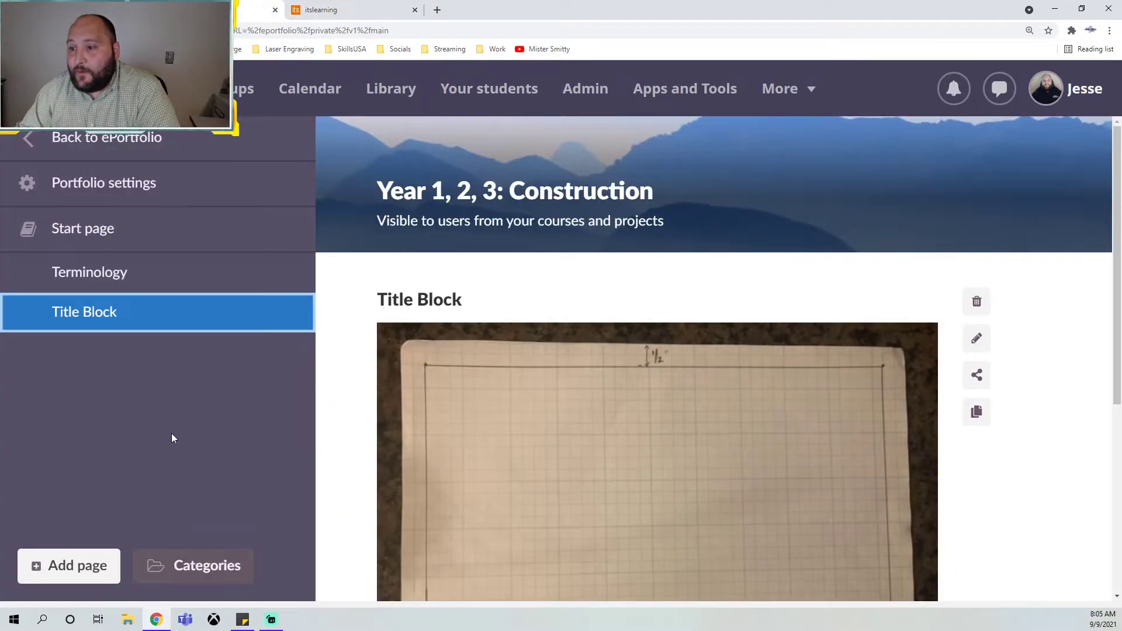
left_click(71, 569)
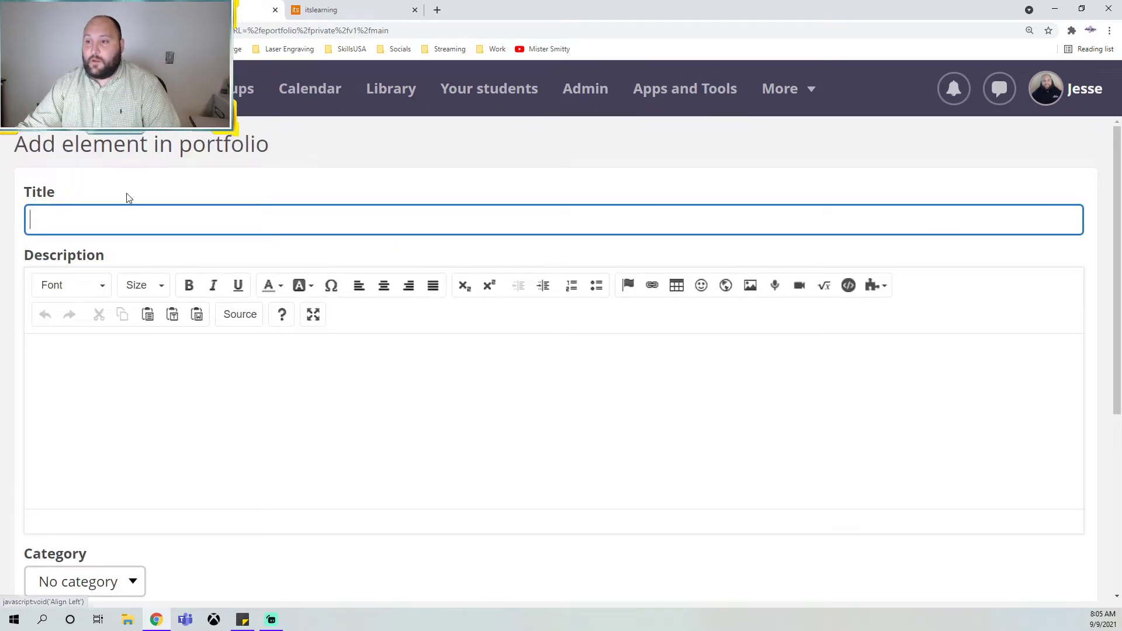
left_click(119, 218)
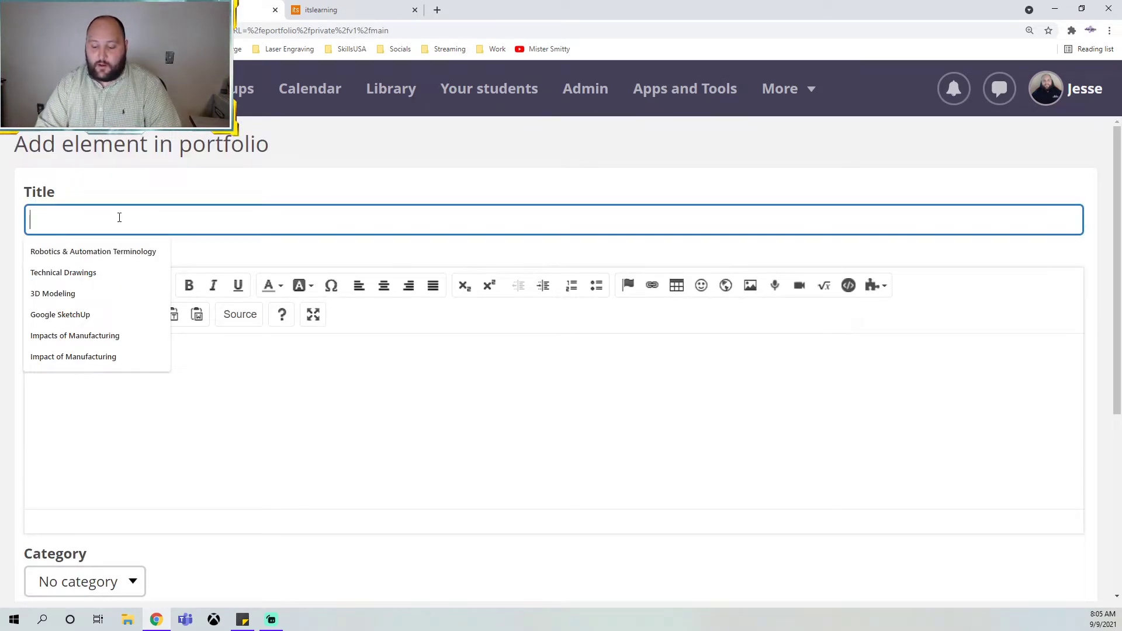
type("Orthographic")
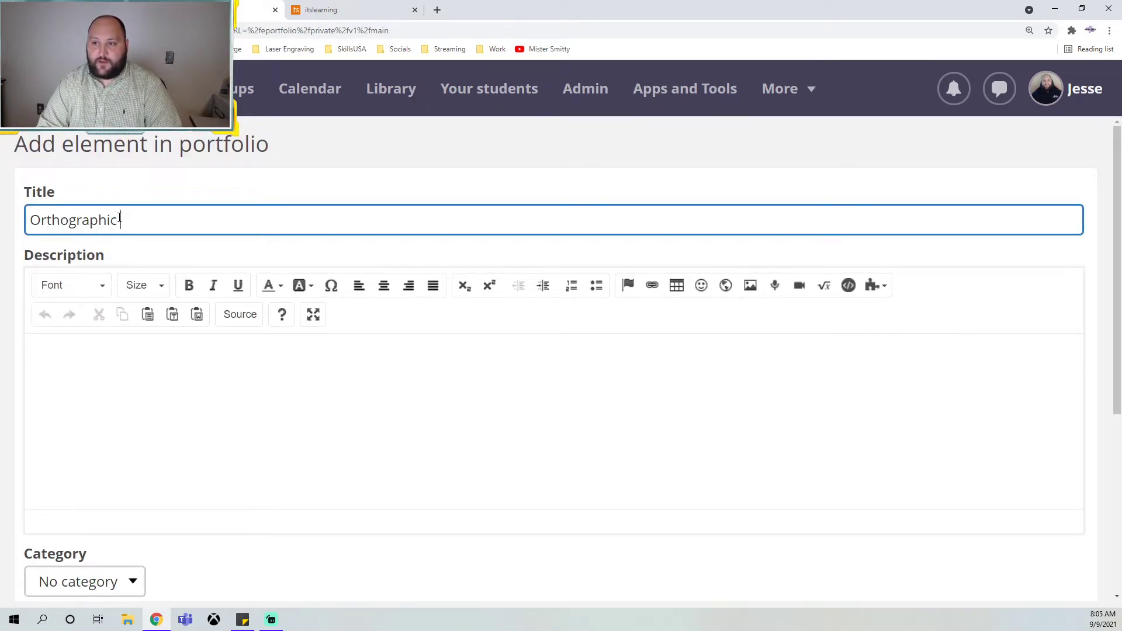
type("DRW")
type("awings")
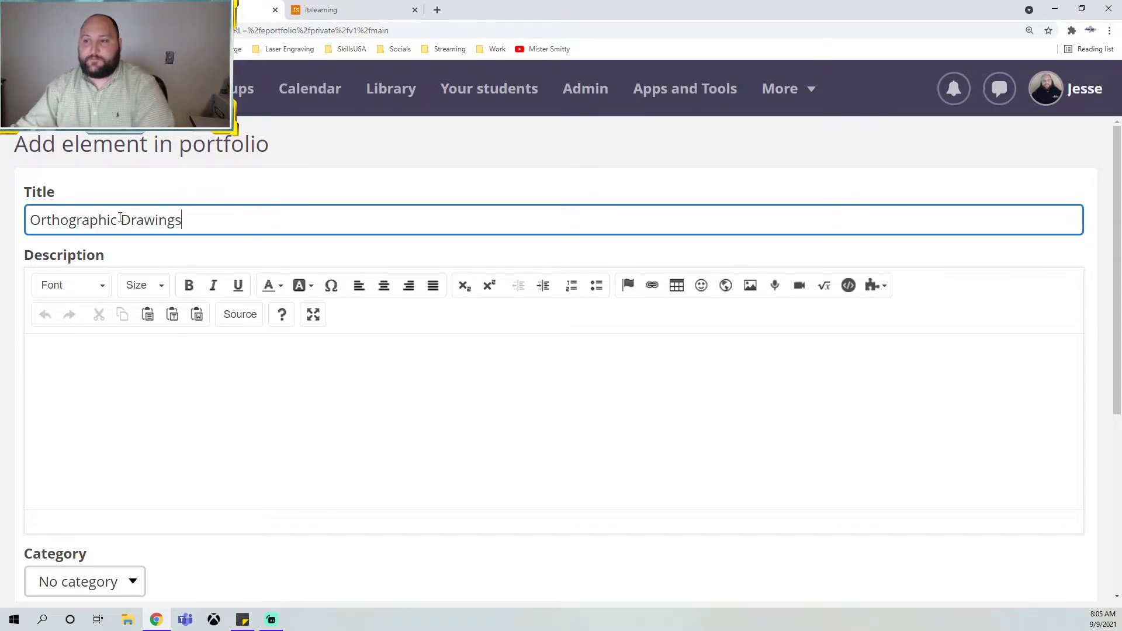
Copy the Bracket, Locating Guide and Tool Post Slide list from the lesson into the new page's description
left_click(488, 385)
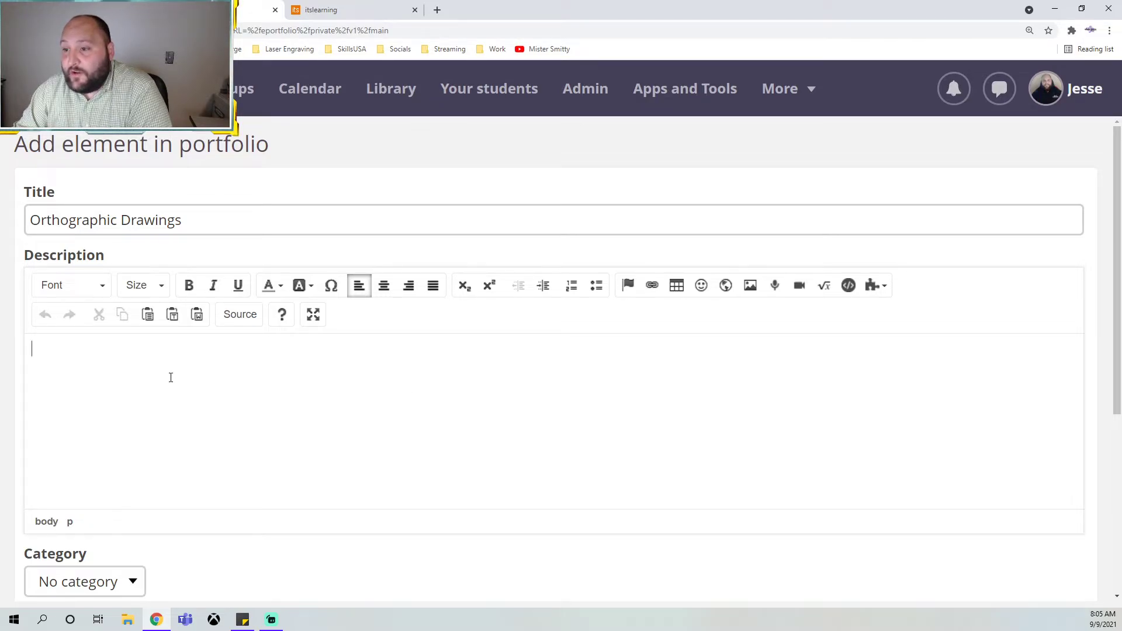
key("ctrl+Tab")
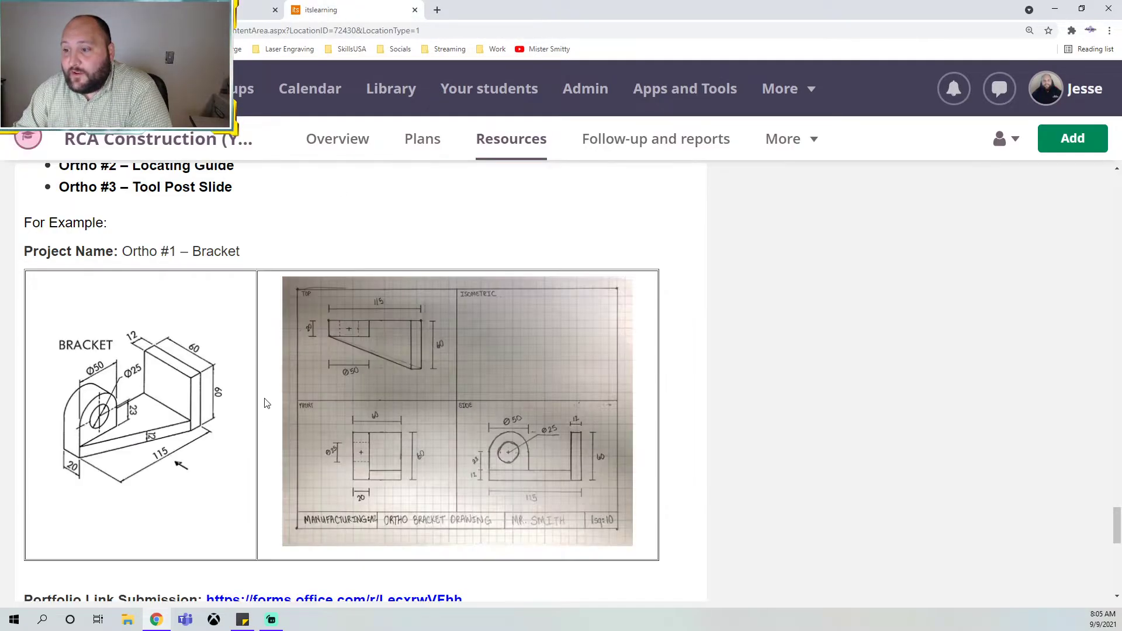
scroll(138, 245, "up", 2)
left_click_drag(238, 246, 40, 209)
key("ctrl+c")
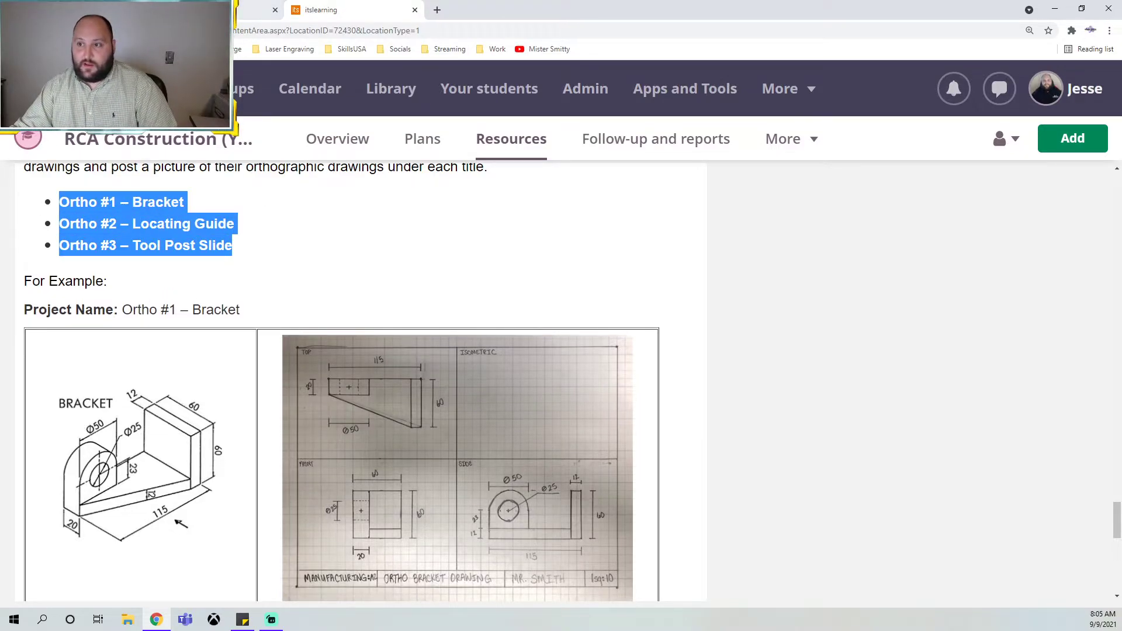
key("ctrl+shift+Tab")
key("ctrl+v")
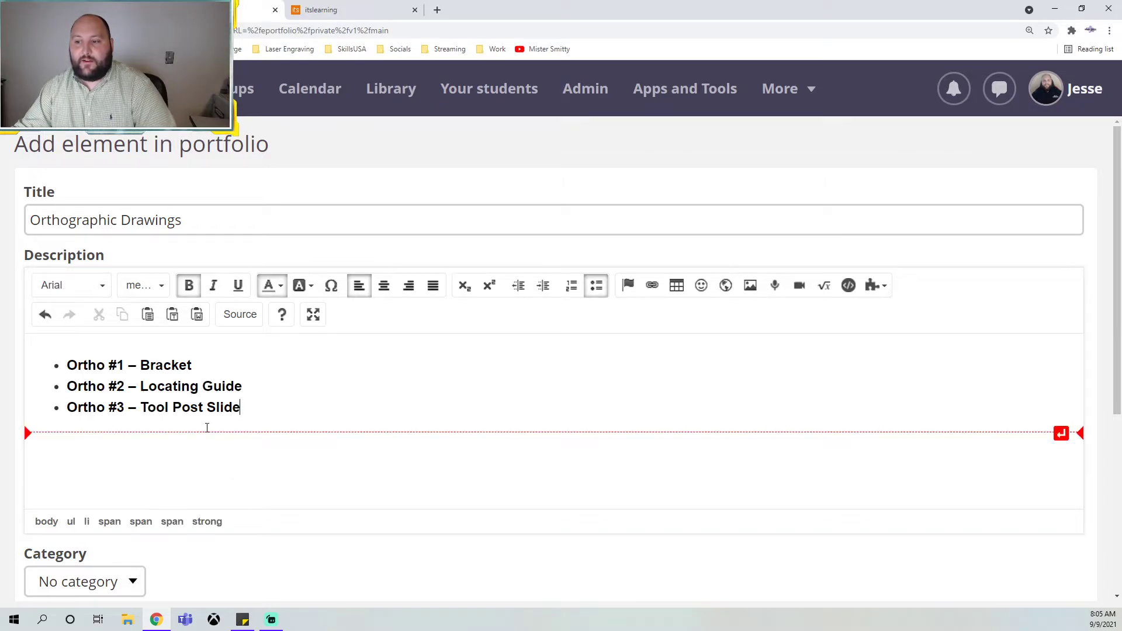
Remove the bullets from the three Ortho headings and add a blank line beneath Ortho #1 – Bracket
left_click(44, 371)
key("BackSpace")
left_click(68, 388)
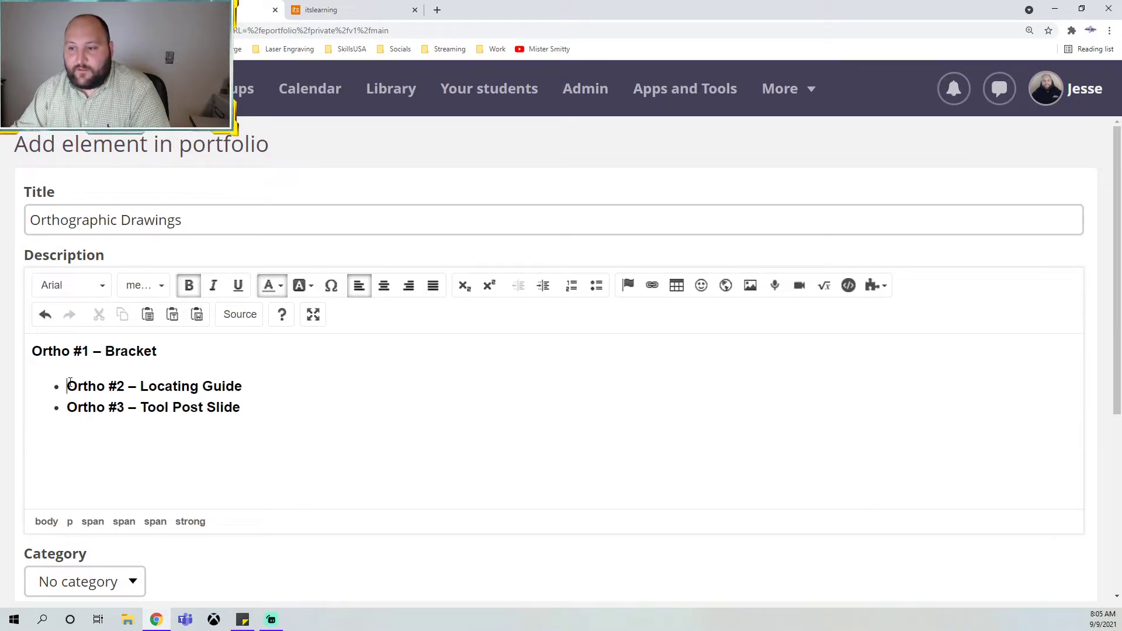
key("BackSpace")
left_click(56, 415)
key("BackSpace")
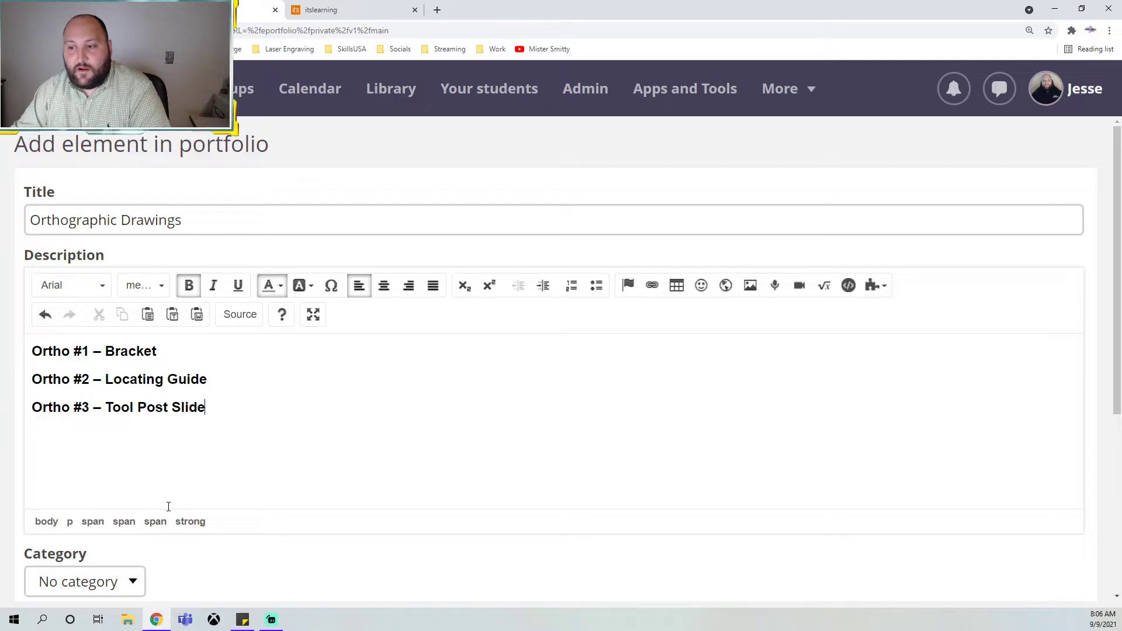
left_click(167, 506)
key("Return")
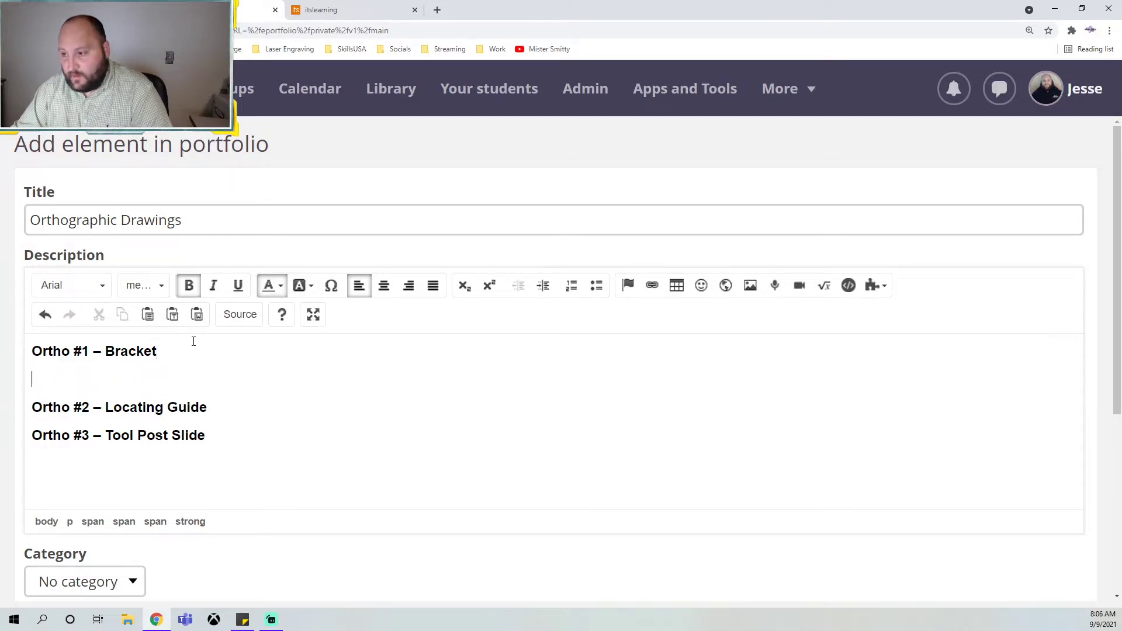
Copy the lesson's example table with the bracket image and drawing photo into the description beneath Ortho #1 – Bracket
left_click(328, 10)
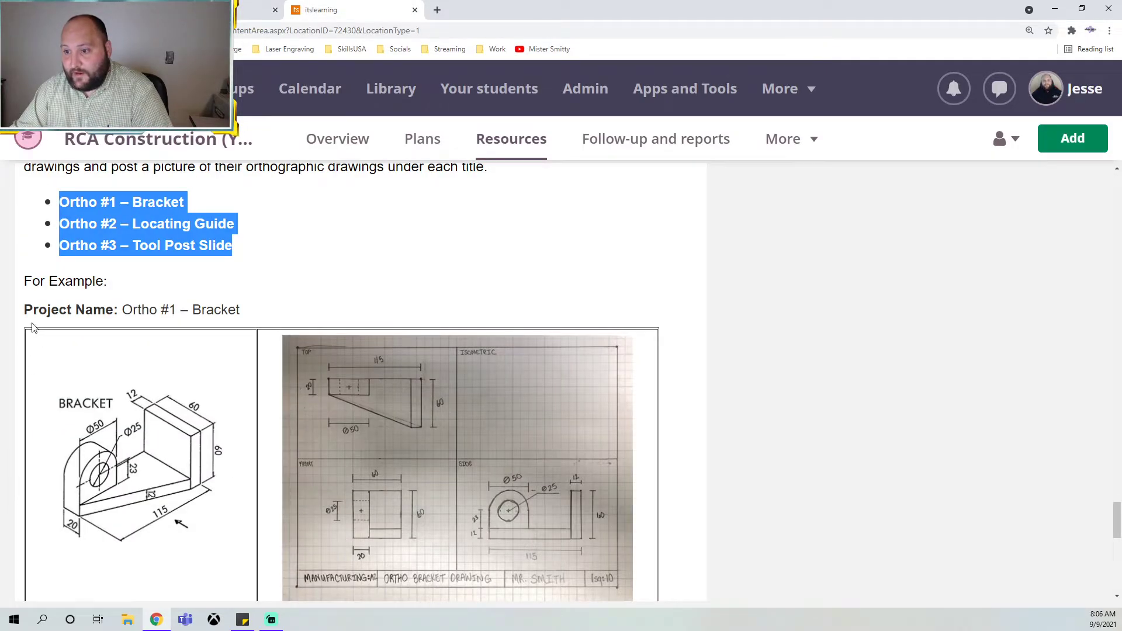
mouse_move(32, 329)
left_mouse_down()
mouse_move(237, 423)
mouse_move(490, 511)
left_mouse_up()
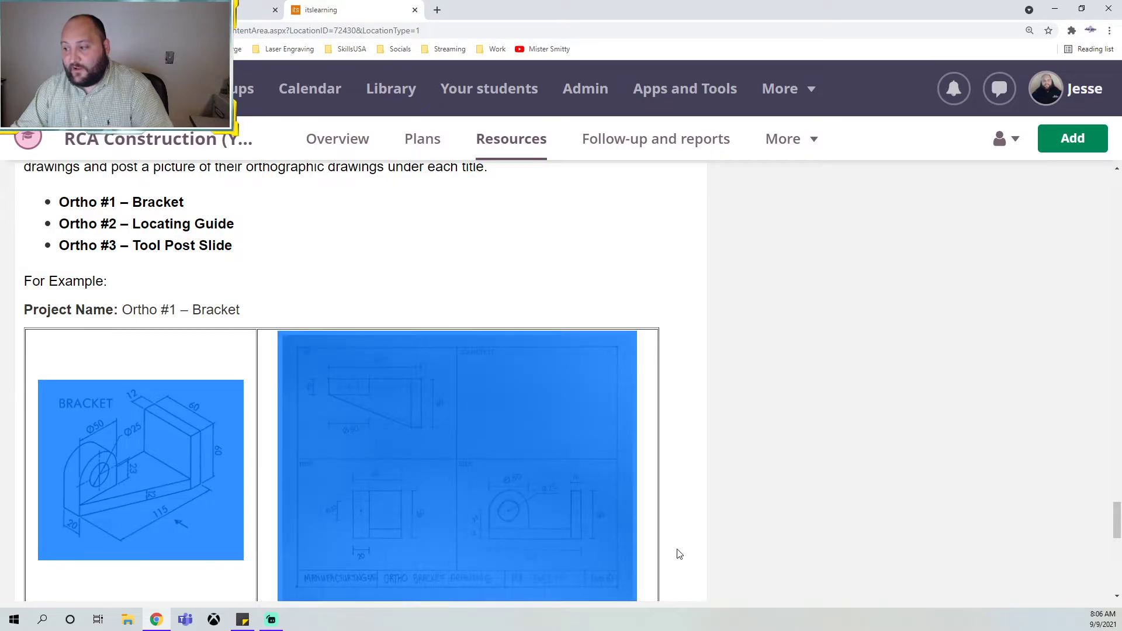
left_click(219, 10)
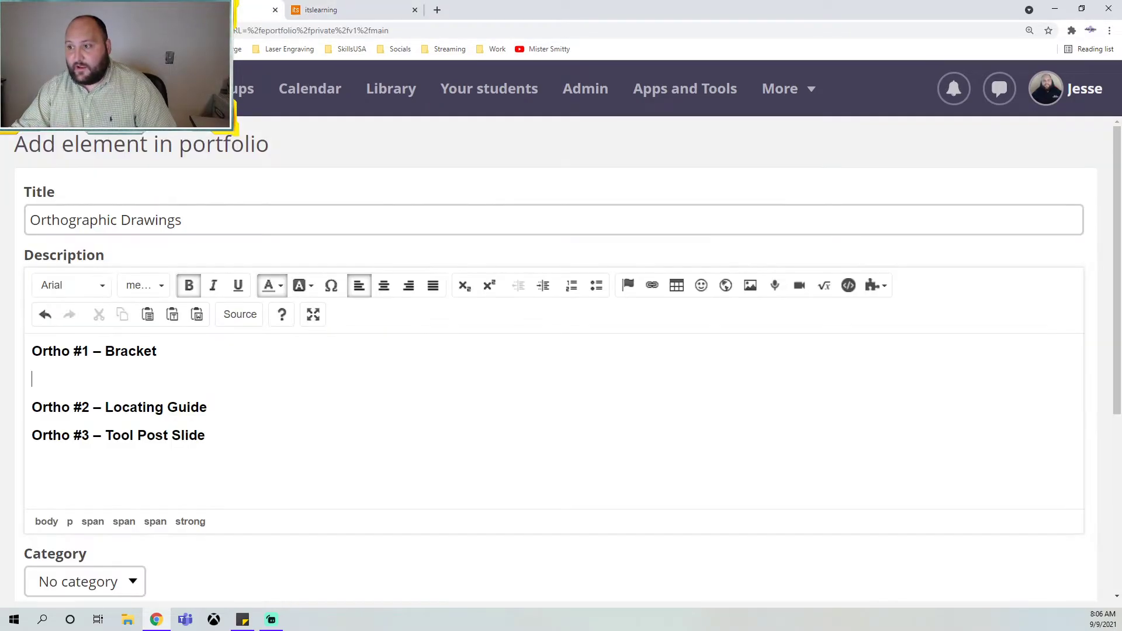
key("ctrl+v")
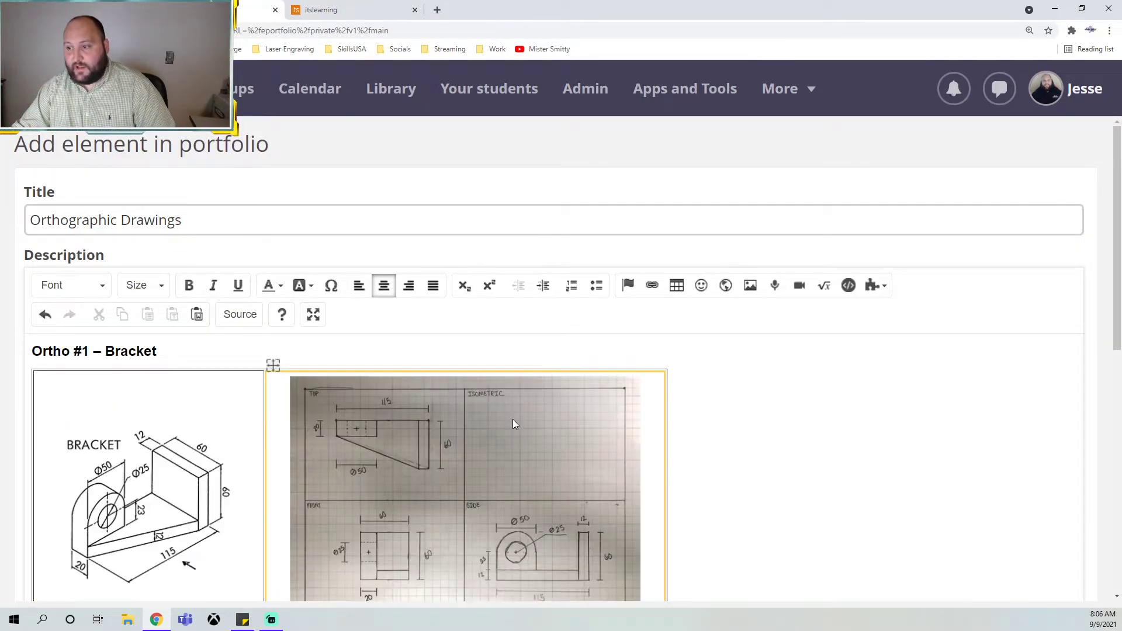
scroll(513, 419, "down", 3)
left_click(321, 10)
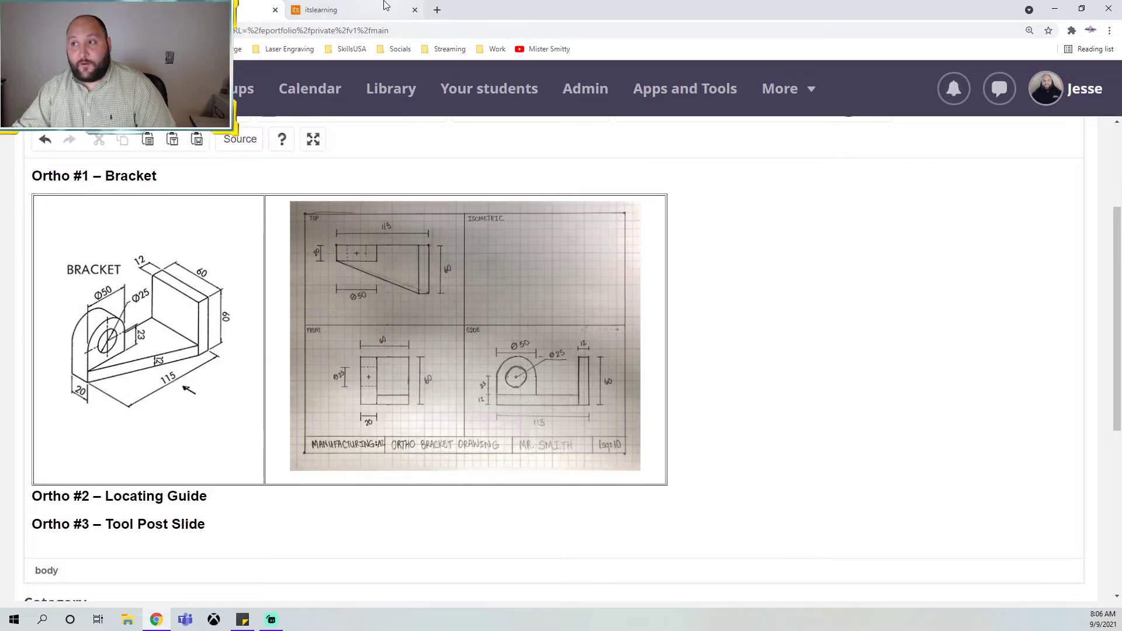
left_click(219, 10)
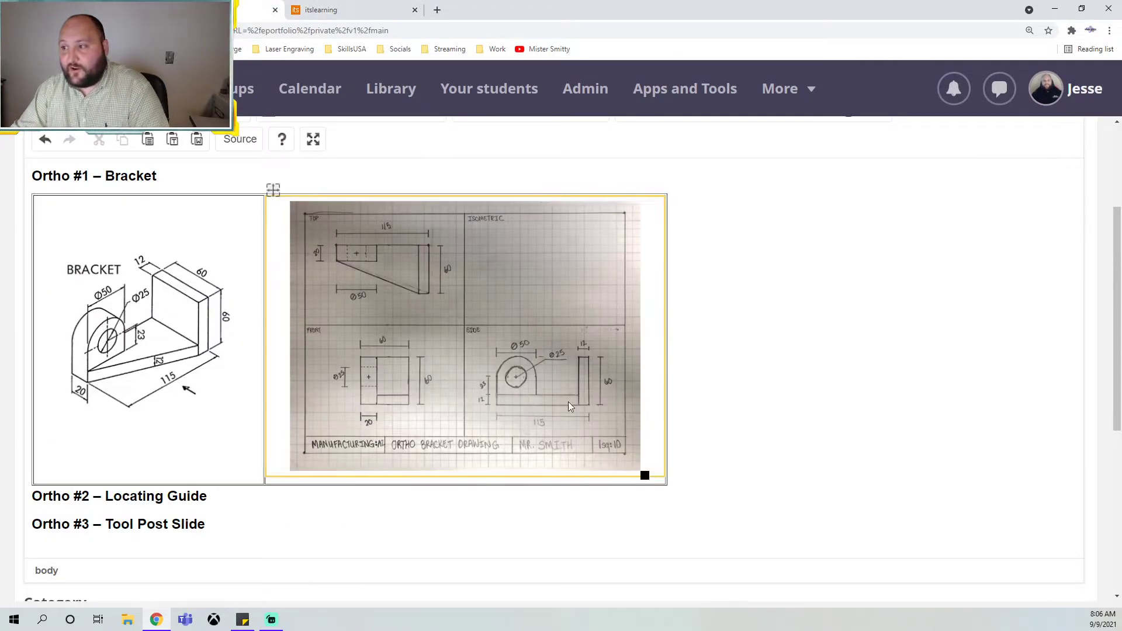
Try to clear both images from the table under Ortho #1 – Bracket, and undo the deletions
left_click(455, 324)
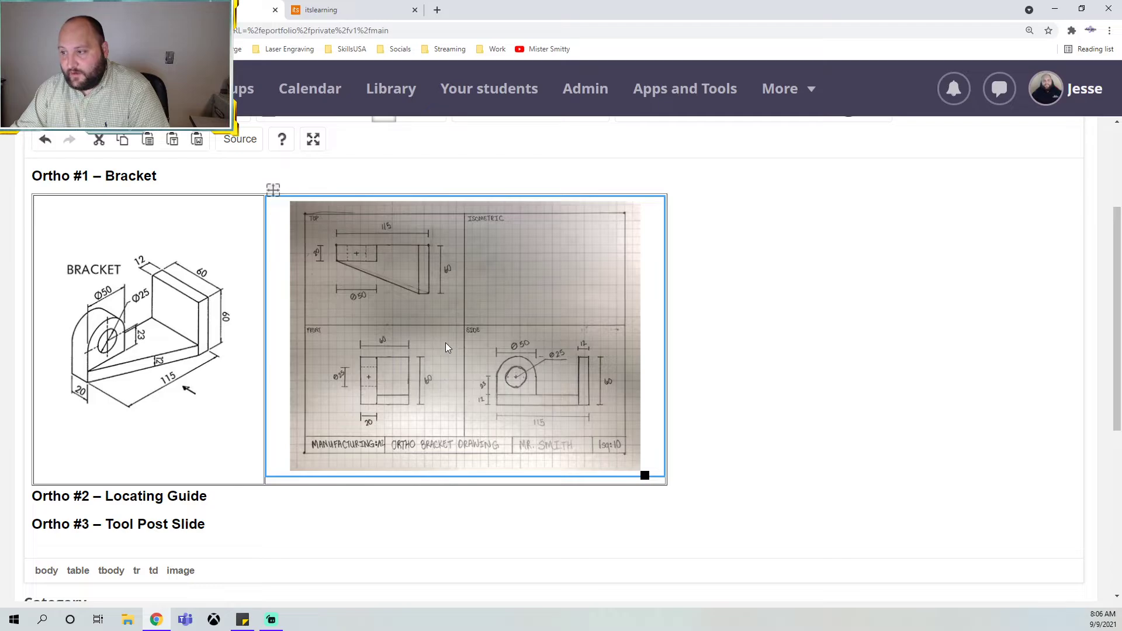
key("Delete")
left_click(298, 290)
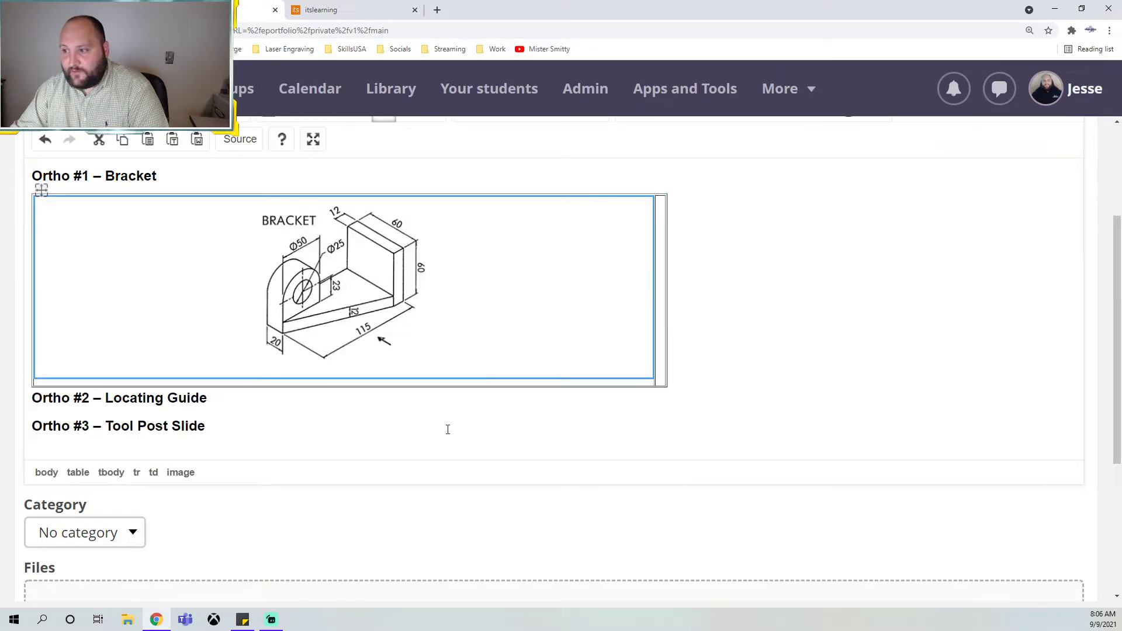
key("Delete")
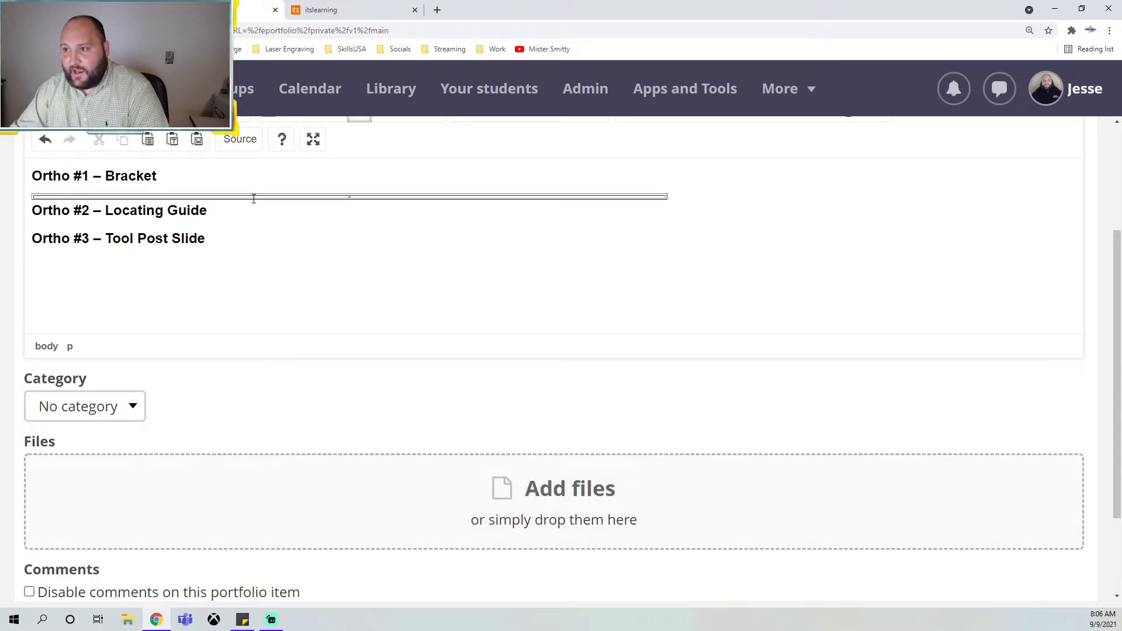
left_click_drag(41, 186, 88, 212)
left_click(389, 208)
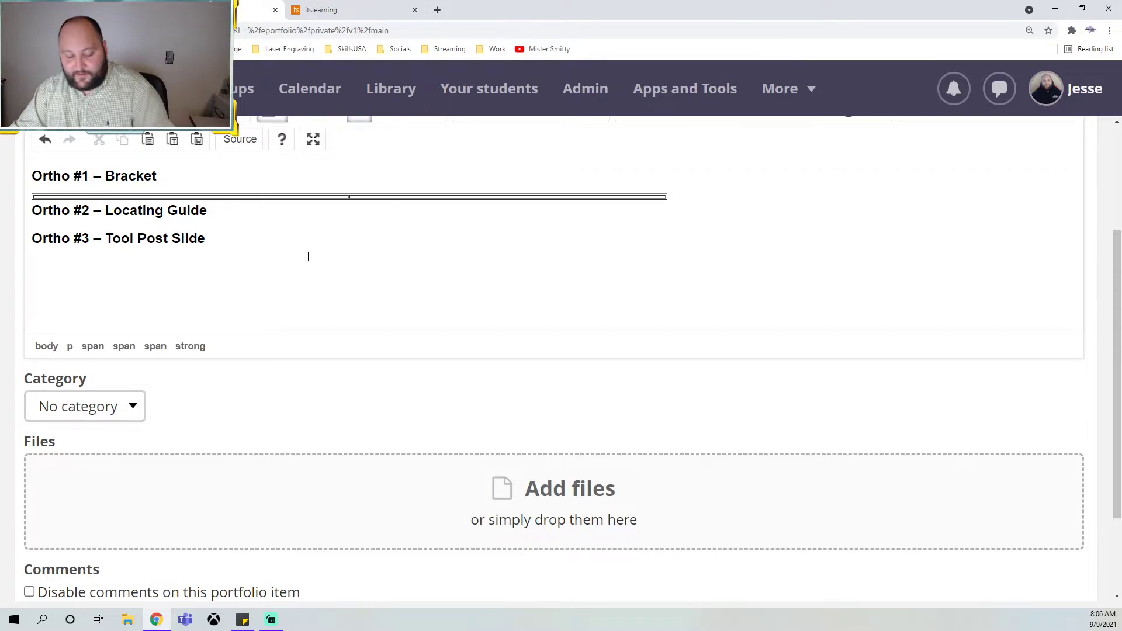
key("ctrl+z")
key("ctrl+z")
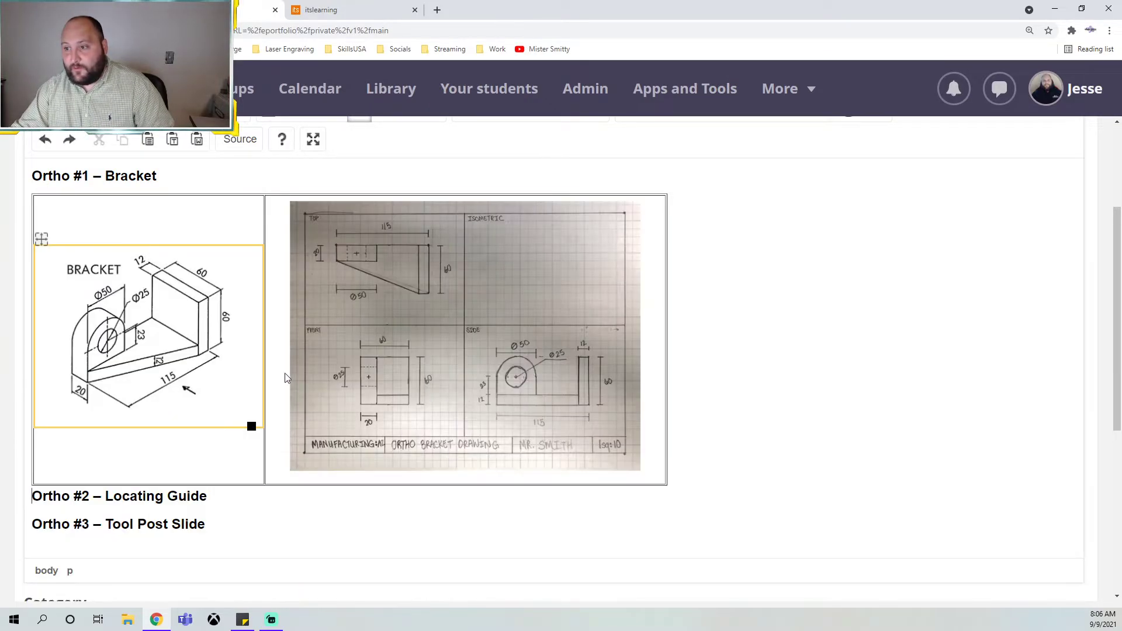
Paste copies of the example bracket table beneath the Ortho #2 – Locating Guide and Ortho #3 – Tool Post Slide headings
scroll(171, 430, "down", 2)
left_click(256, 380)
key("Return")
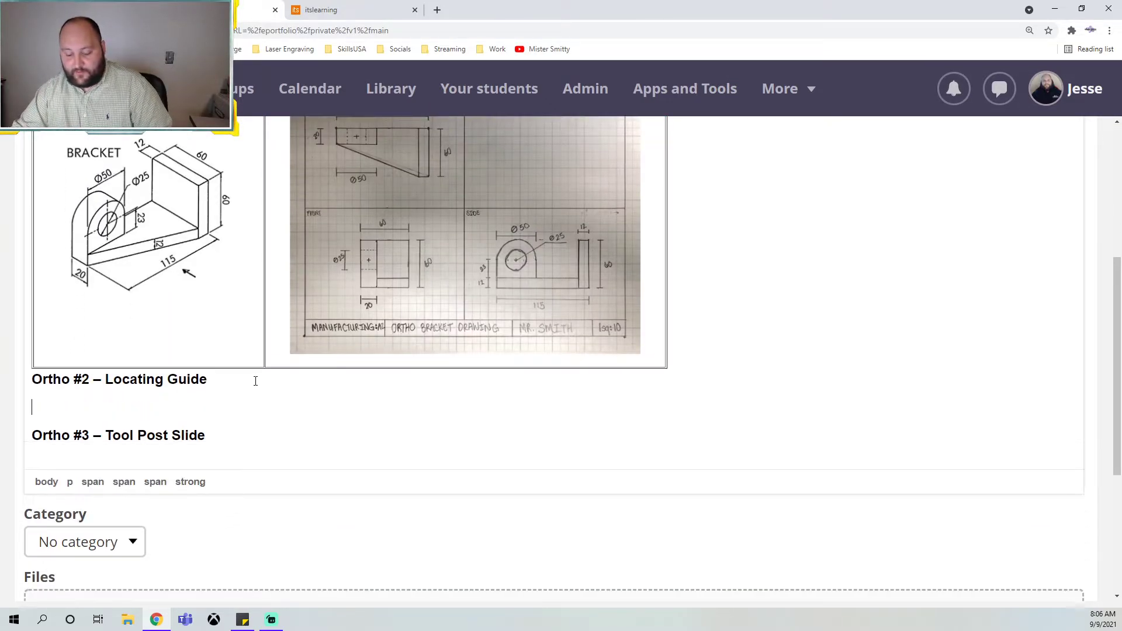
key("ctrl+v")
scroll(254, 462, "down", 3)
left_click(222, 410)
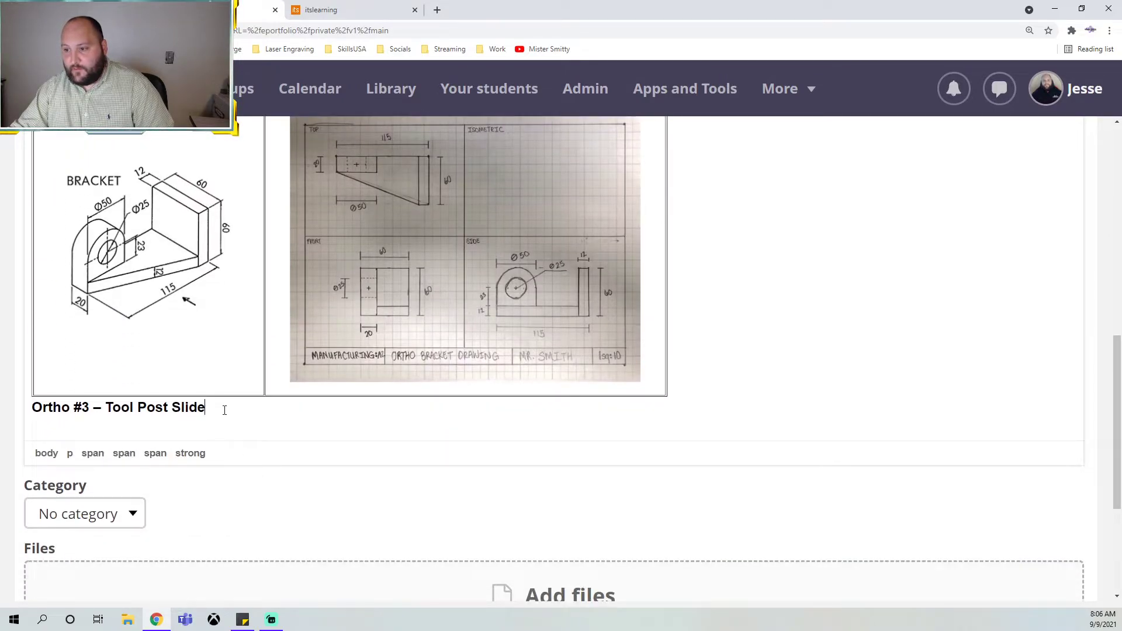
key("Return")
key("ctrl+v")
scroll(222, 386, "up", 15)
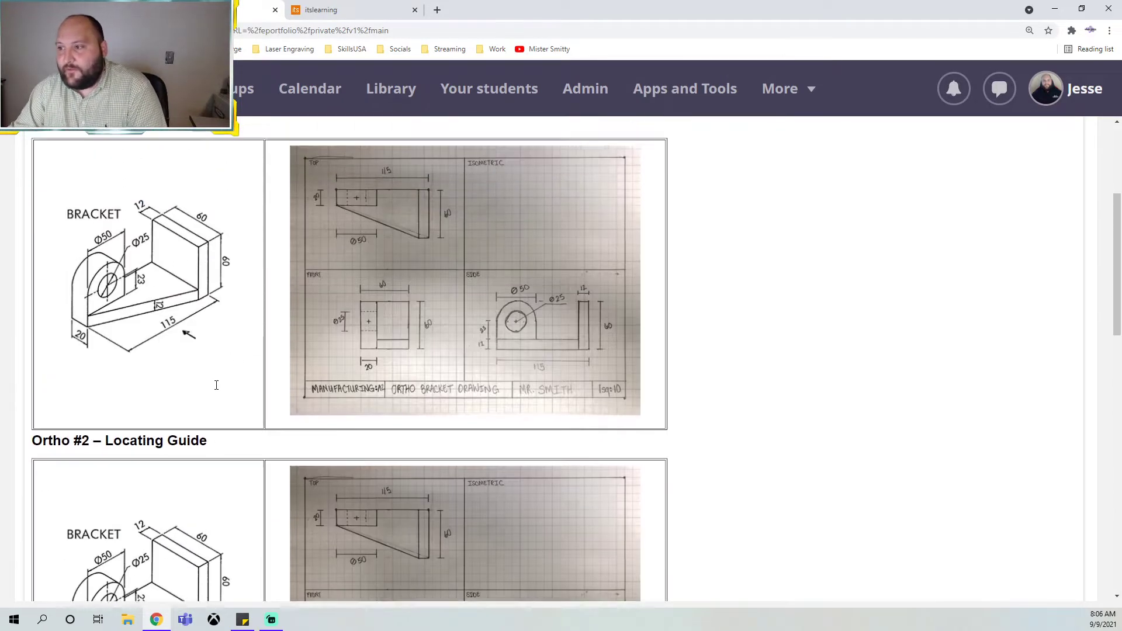
Delete the drawing photo from the table beneath Ortho #1 – Bracket
scroll(146, 431, "down", 2)
left_click(360, 320)
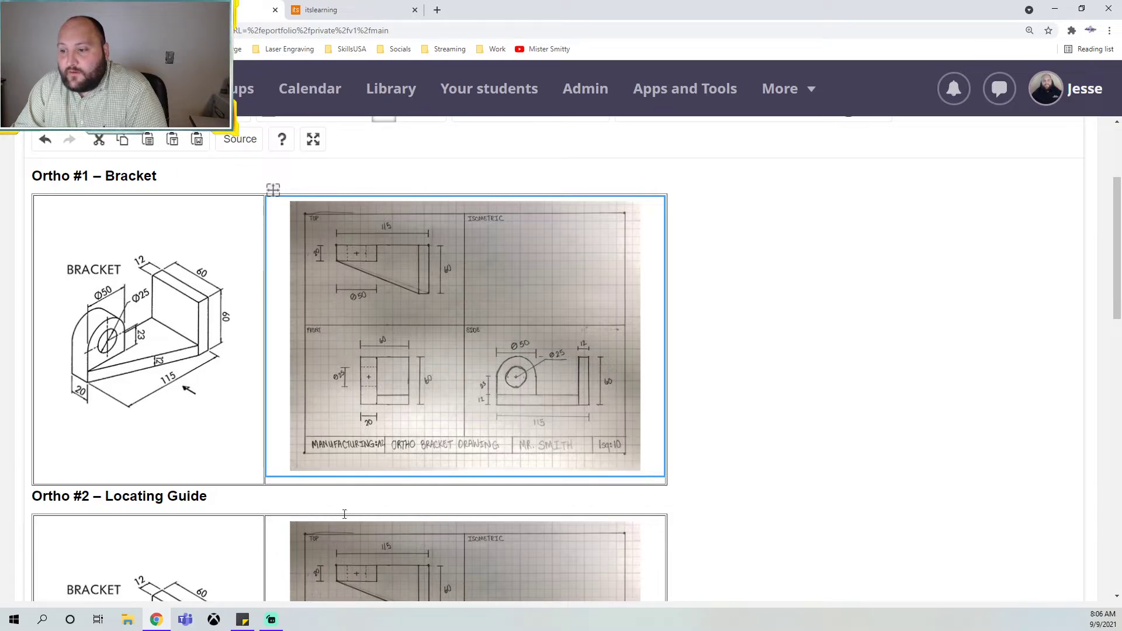
scroll(344, 514, "down", 3)
left_click(176, 497)
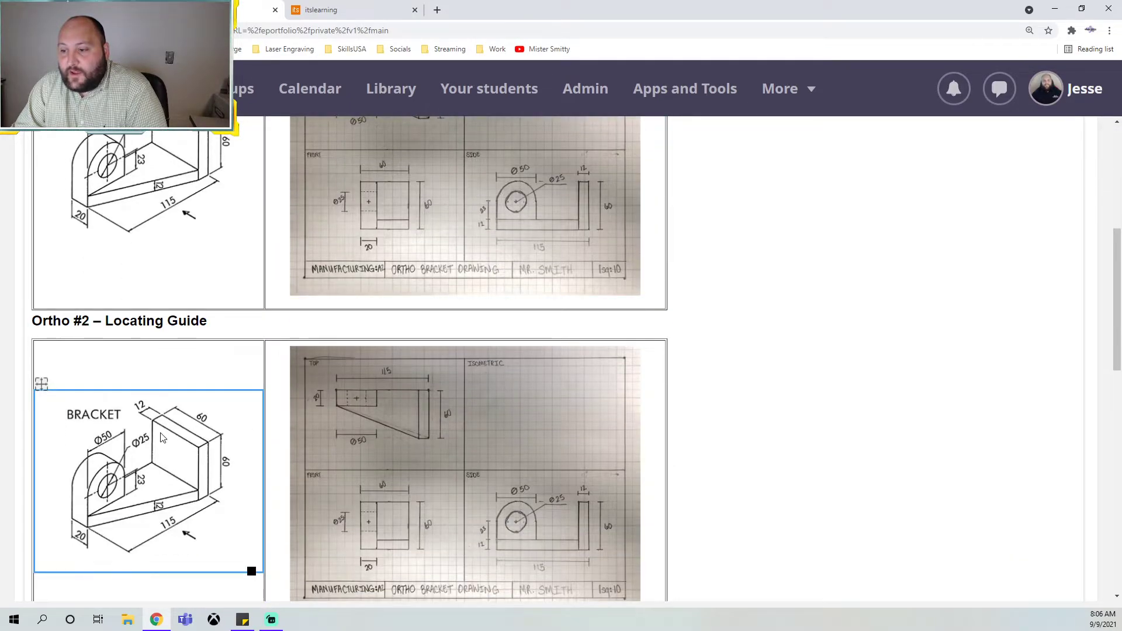
left_click(427, 146)
scroll(410, 246, "up", 2)
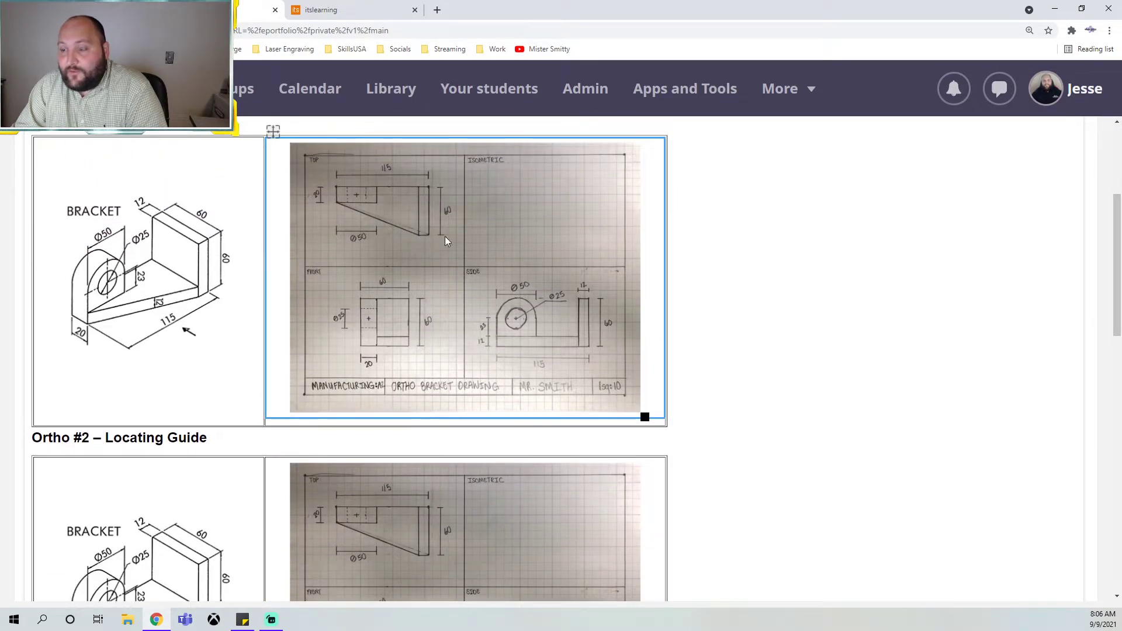
key("Delete")
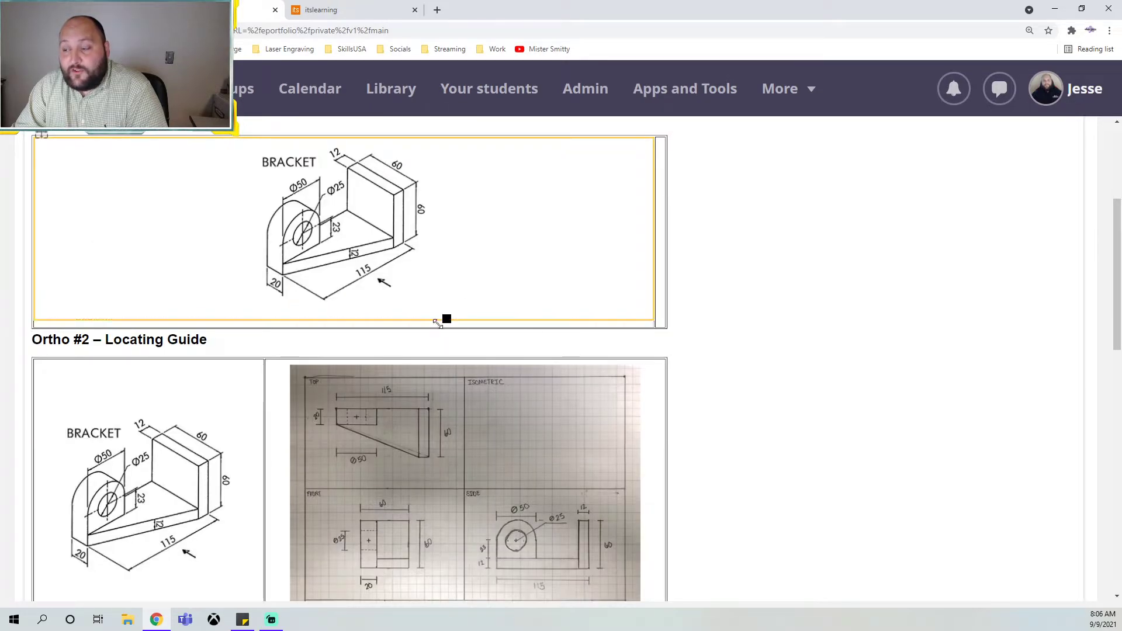
Open the image browser to insert a picture into the emptied cell of the Ortho #1 table
left_click(661, 269)
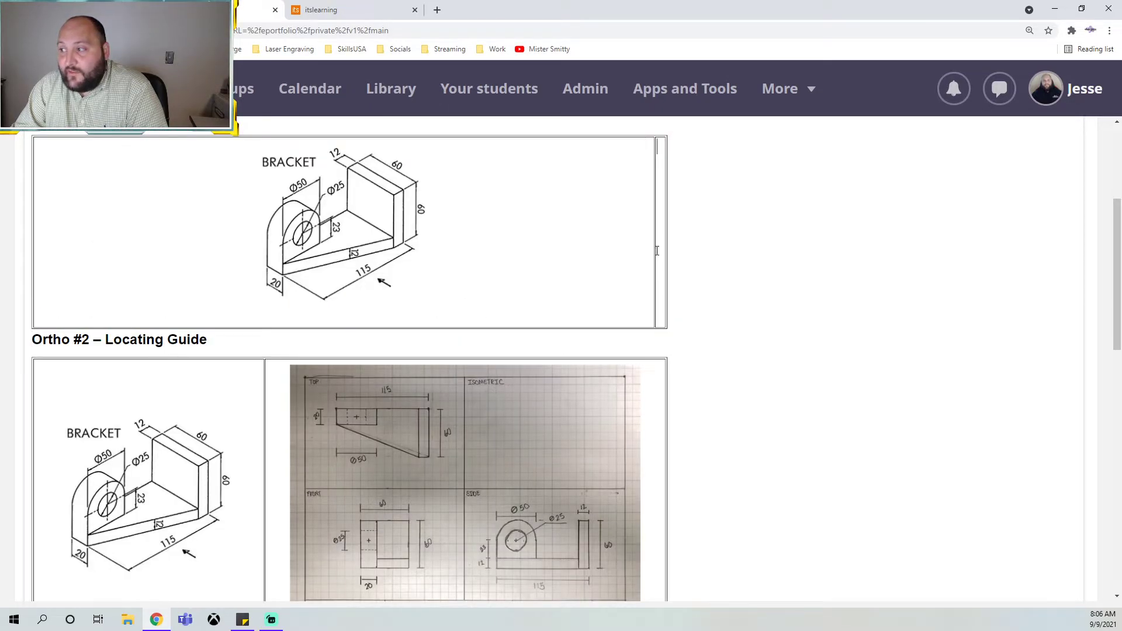
scroll(689, 337, "up", 3)
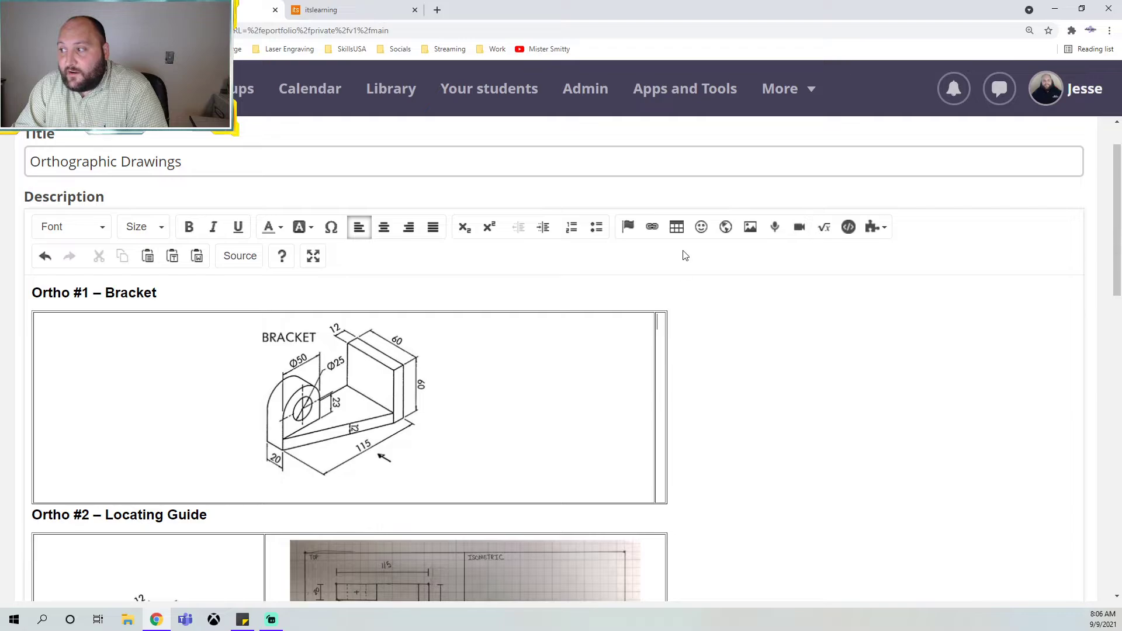
left_click(754, 231)
left_click(344, 239)
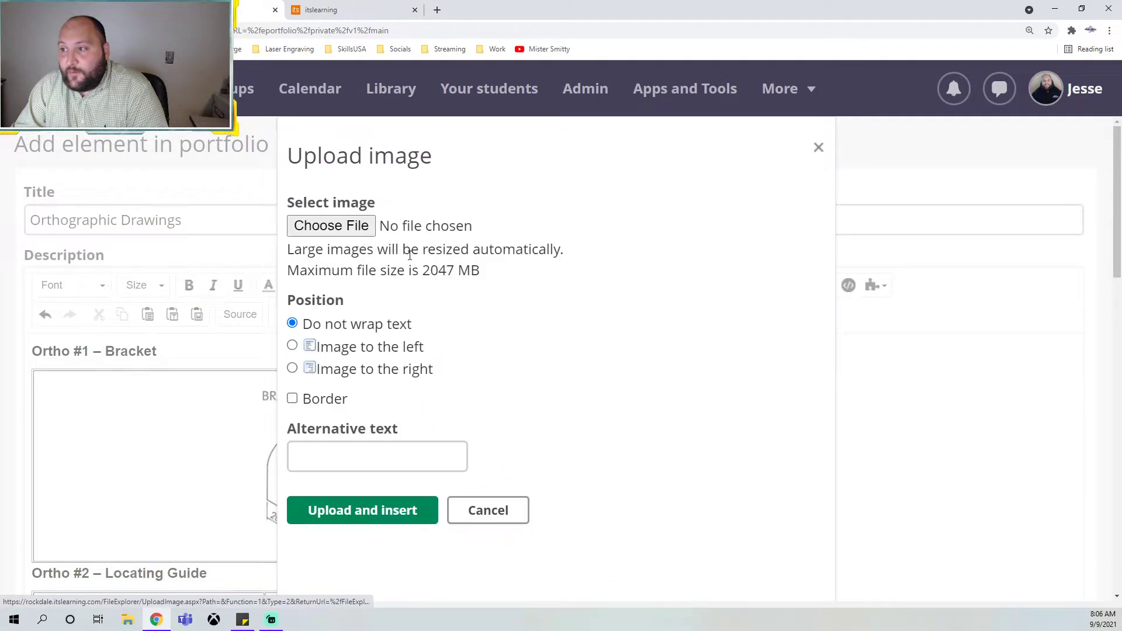
left_click(338, 221)
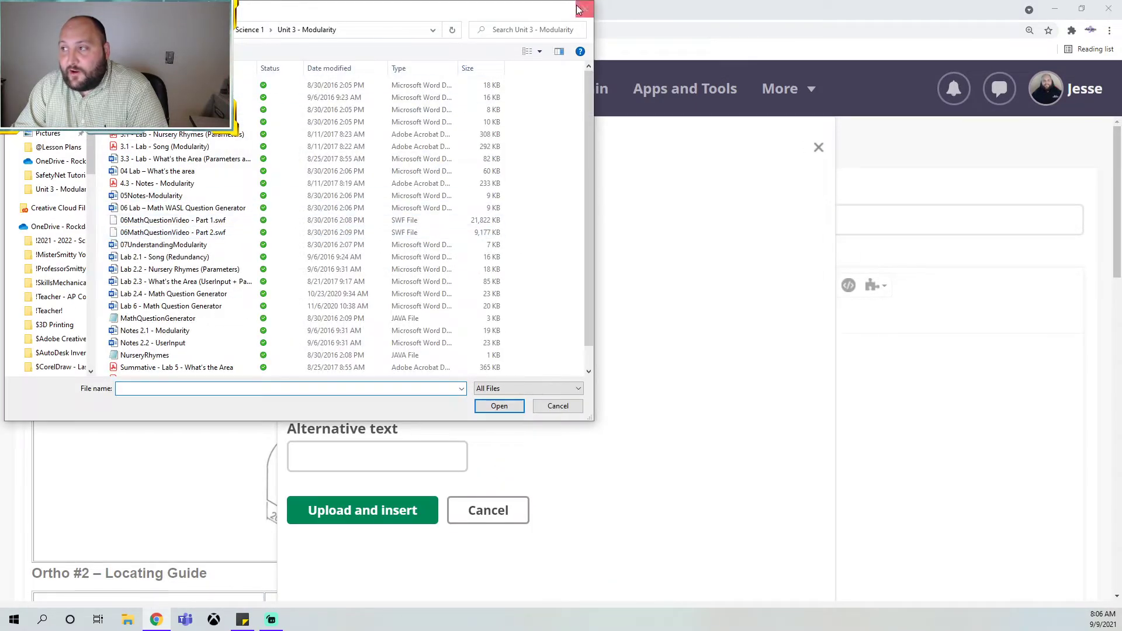
key("Escape")
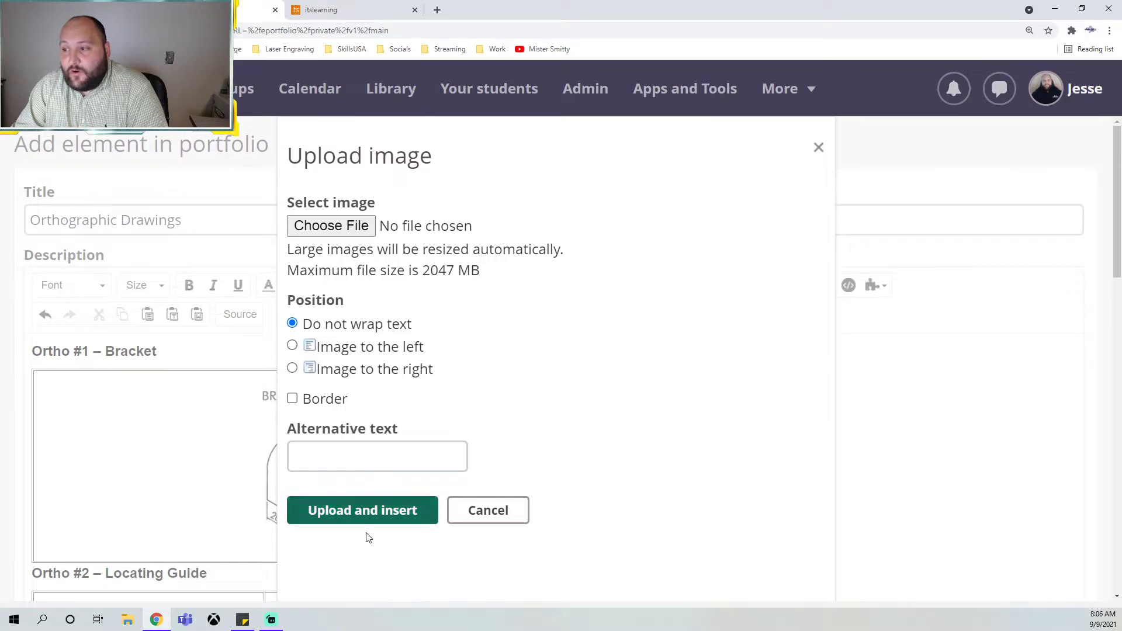
left_click(488, 511)
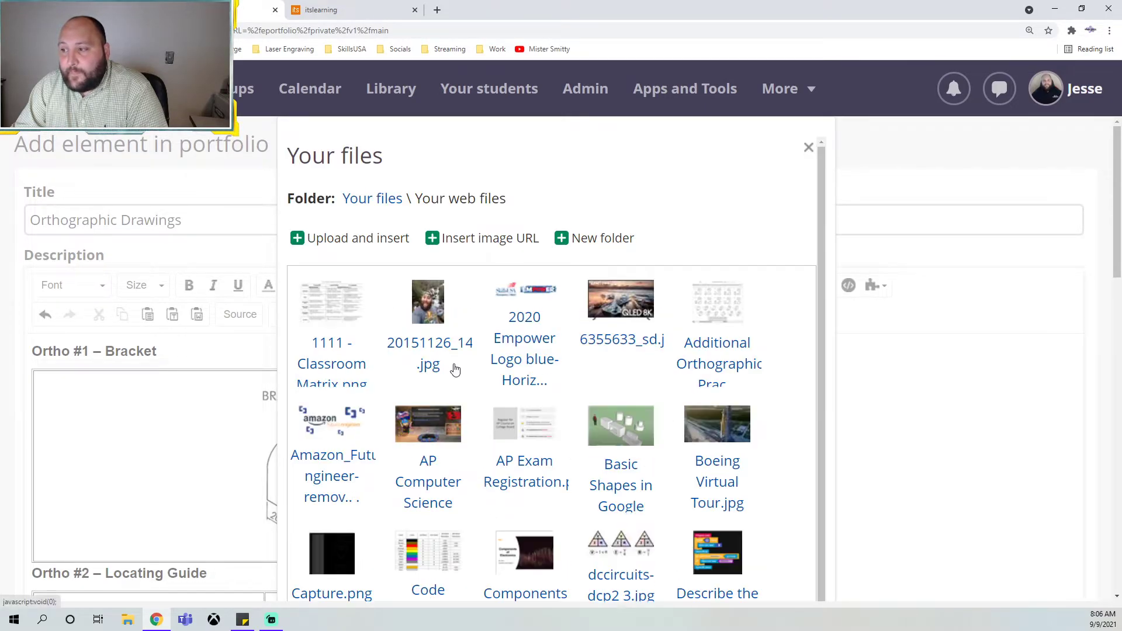
Insert the existing web file Ortho _1 - Bracket.png from page 3 of the stored images into the emptied Ortho #1 cell
scroll(457, 368, "down", 5)
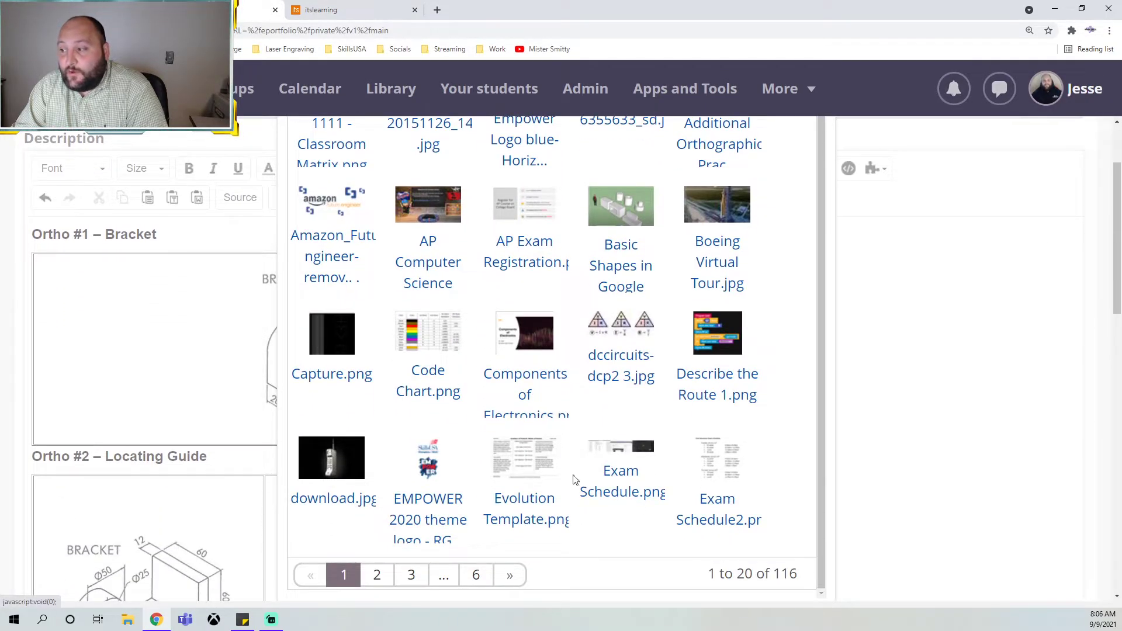
scroll(562, 484, "up", 5)
scroll(461, 532, "down", 5)
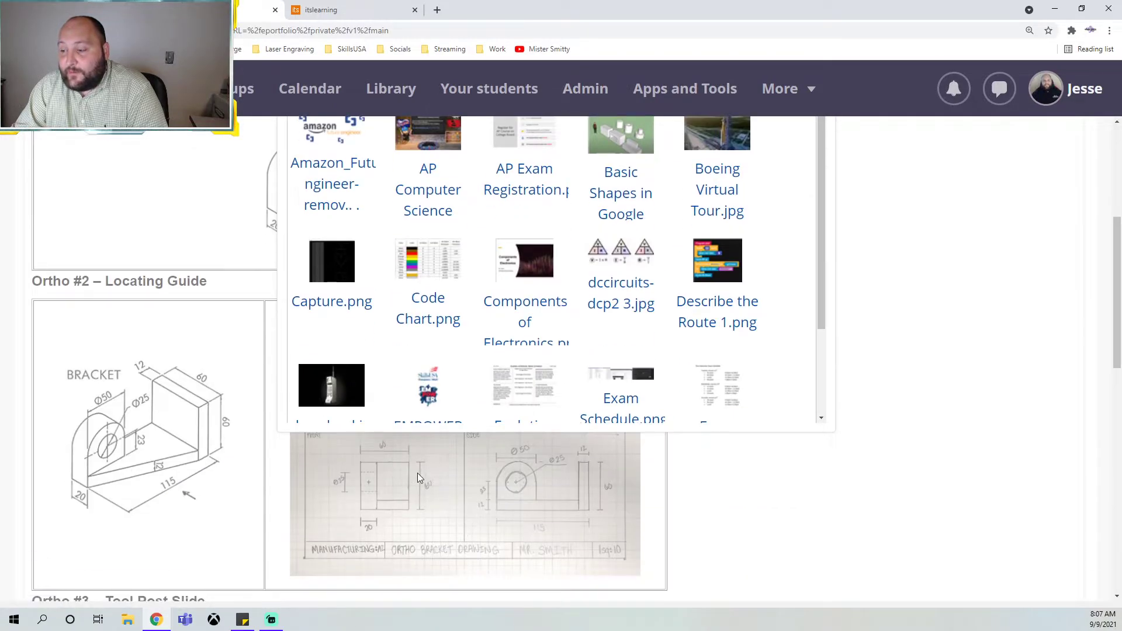
scroll(461, 532, "up", 5)
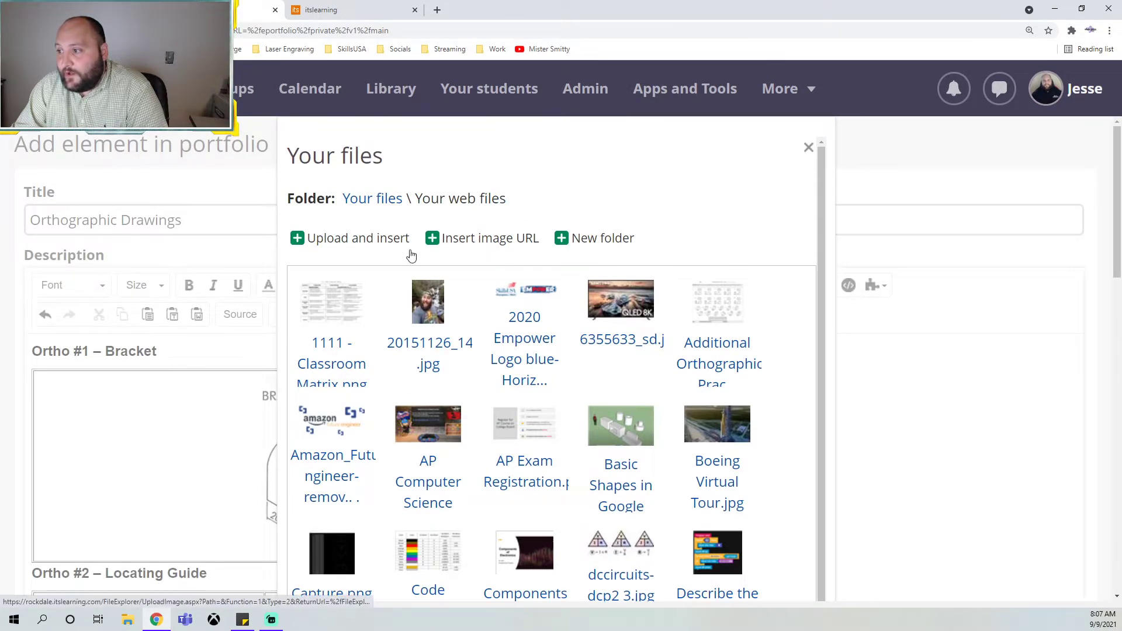
scroll(499, 519, "down", 2)
scroll(500, 519, "down", 5)
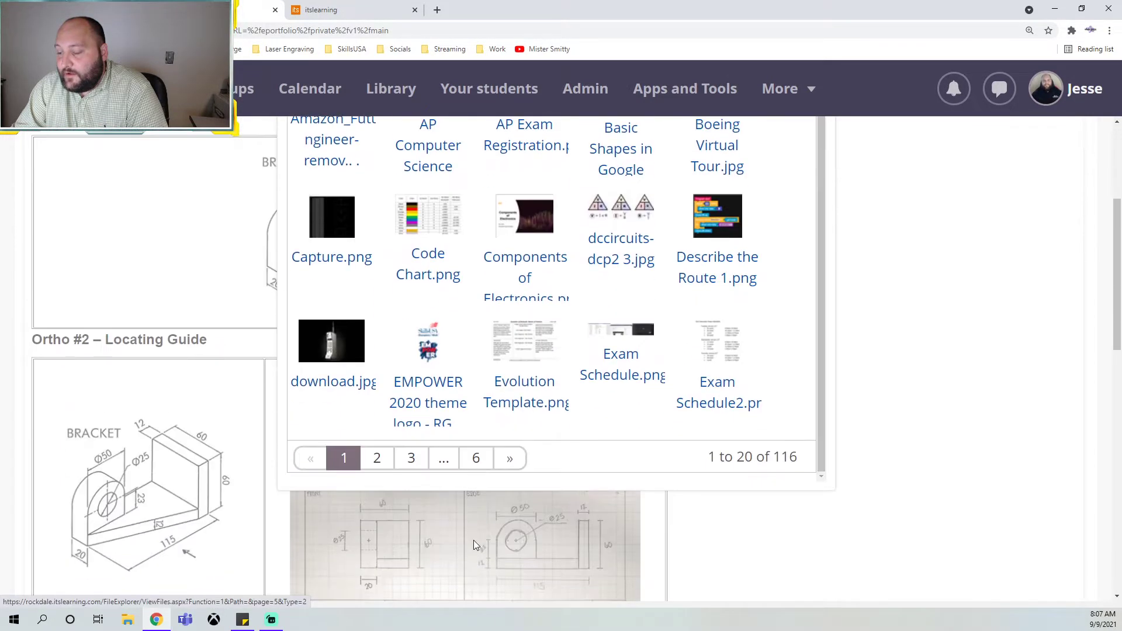
left_click(411, 459)
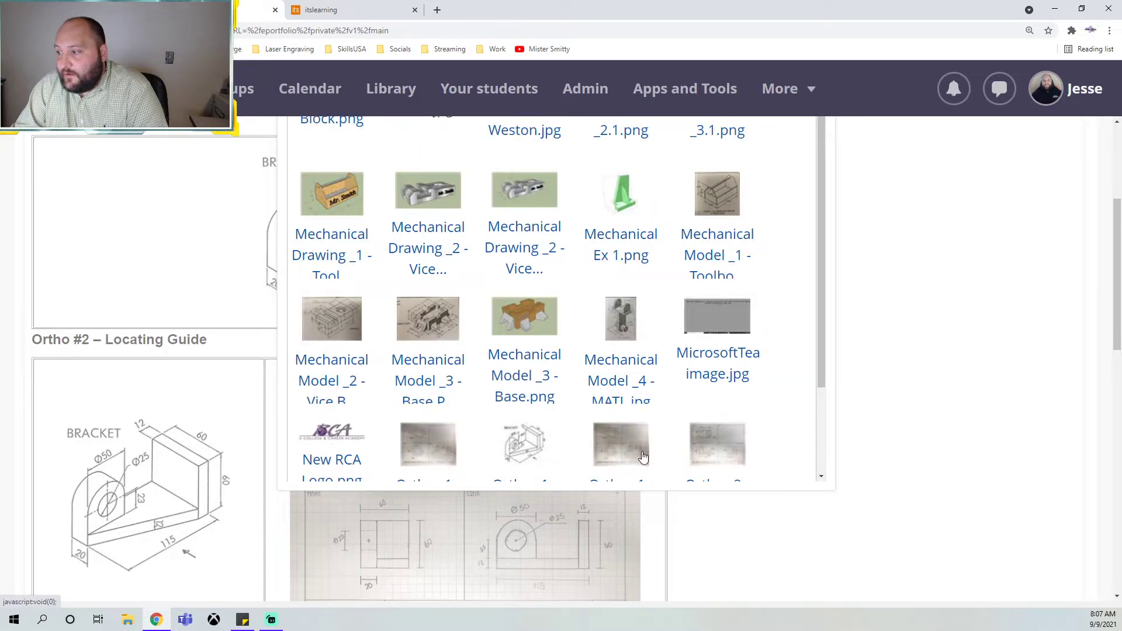
scroll(634, 447, "down", 2)
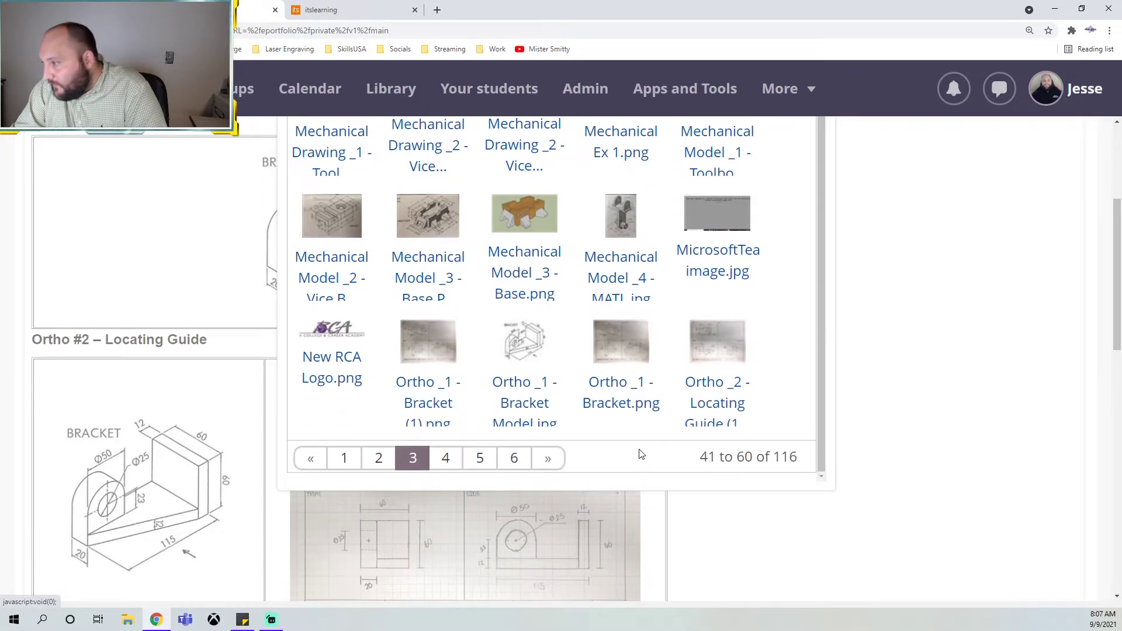
left_click(605, 395)
scroll(447, 408, "down", 2)
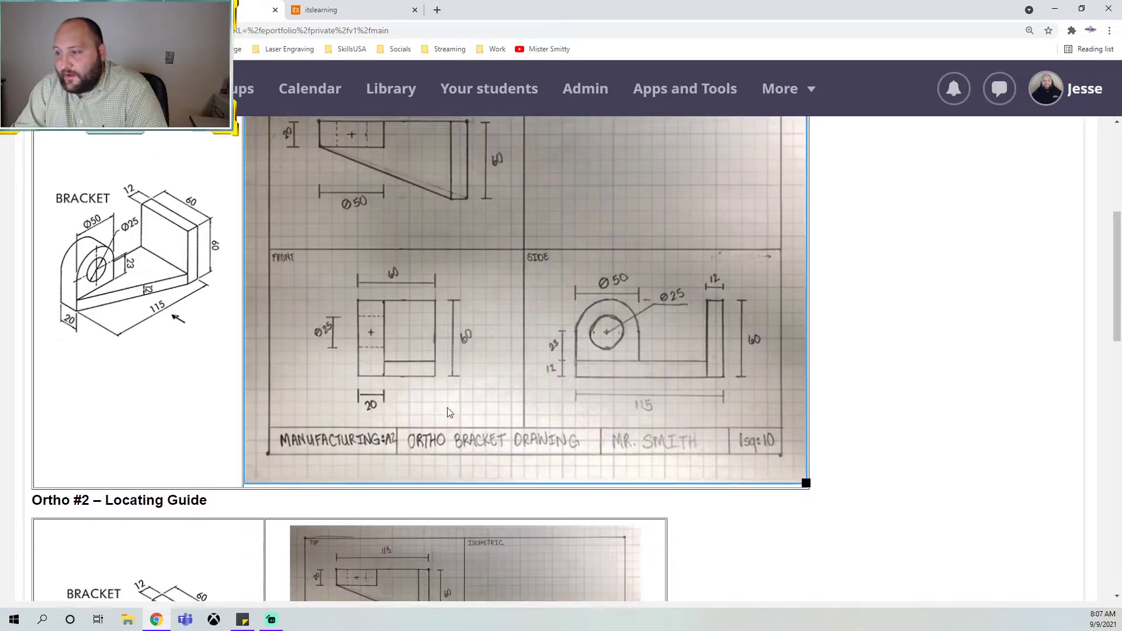
scroll(417, 294, "up", 3)
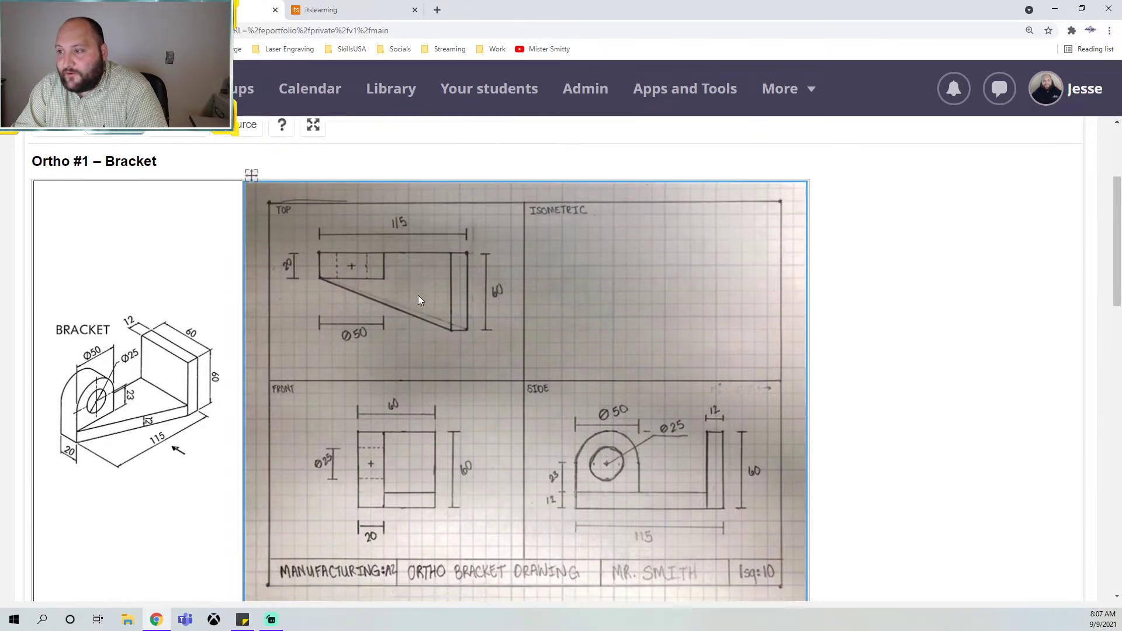
Check the width and height of the drawing photo in the Ortho #2 table through its image properties
scroll(444, 397, "down", 5)
right_click(462, 476)
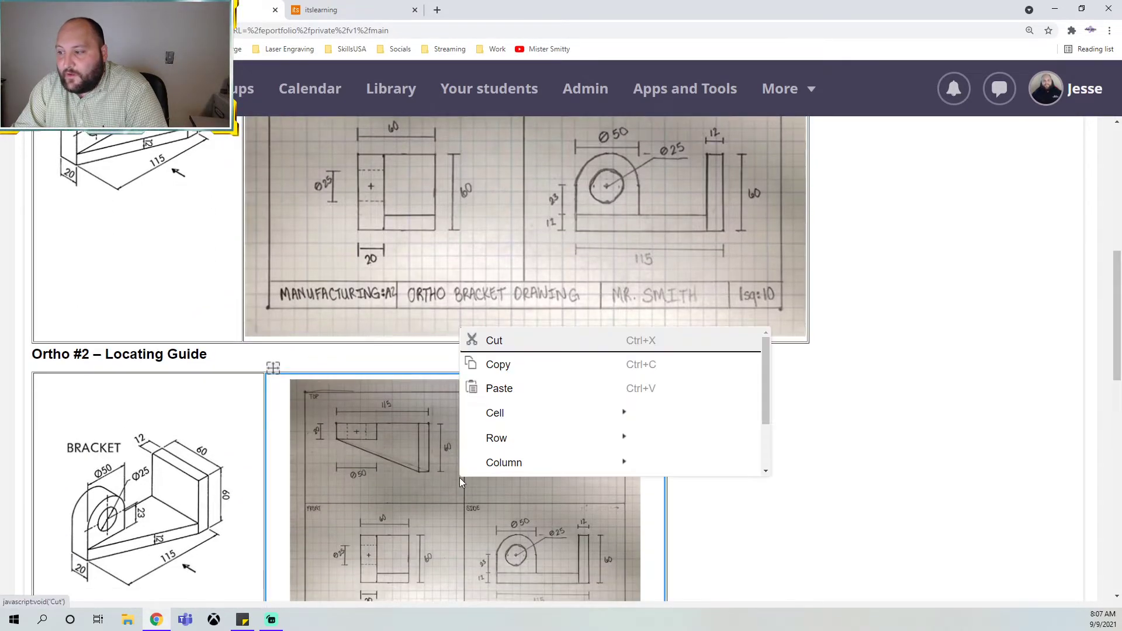
left_click(383, 483)
scroll(433, 433, "down", 2)
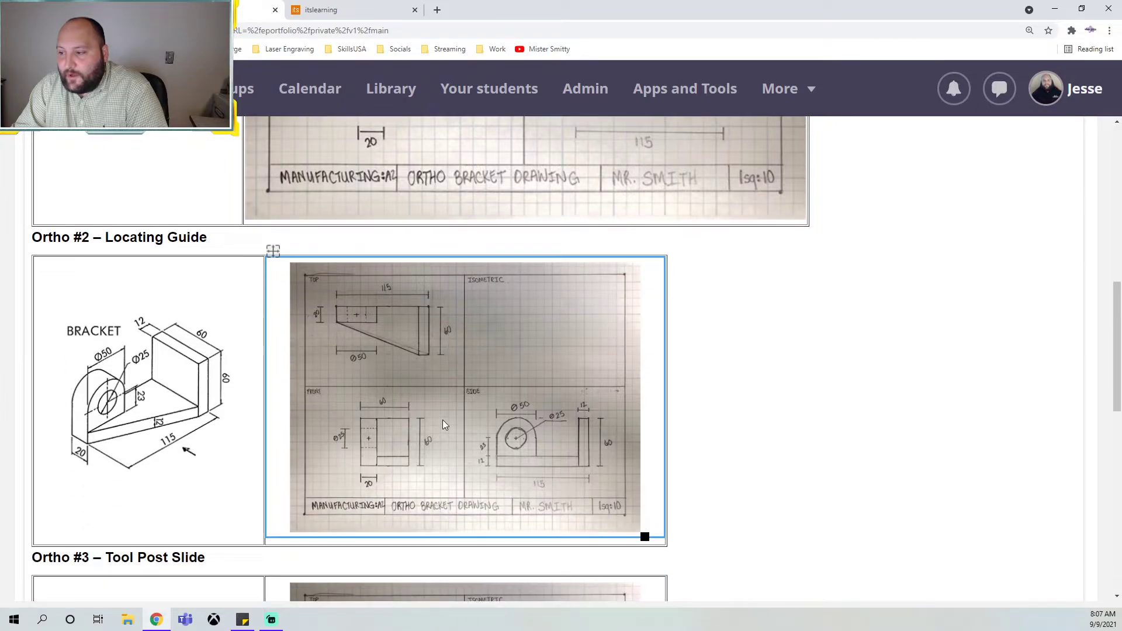
right_click(508, 430)
scroll(579, 544, "down", 2)
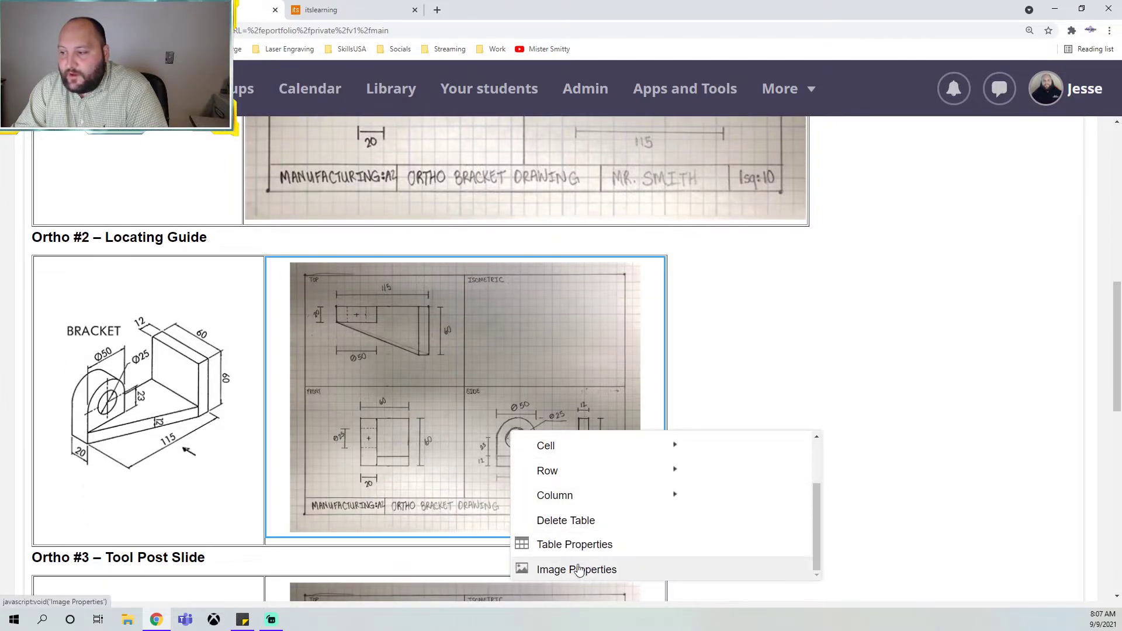
left_click(577, 570)
left_click(475, 227)
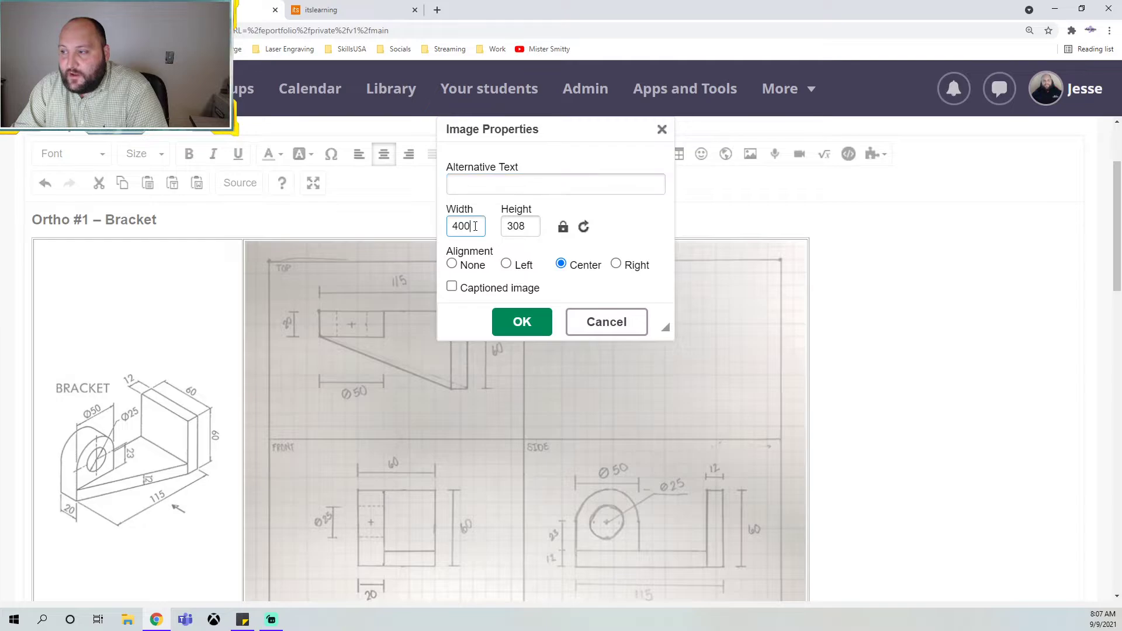
double_click(475, 226)
left_click_drag(525, 227, 512, 230)
left_click(621, 319)
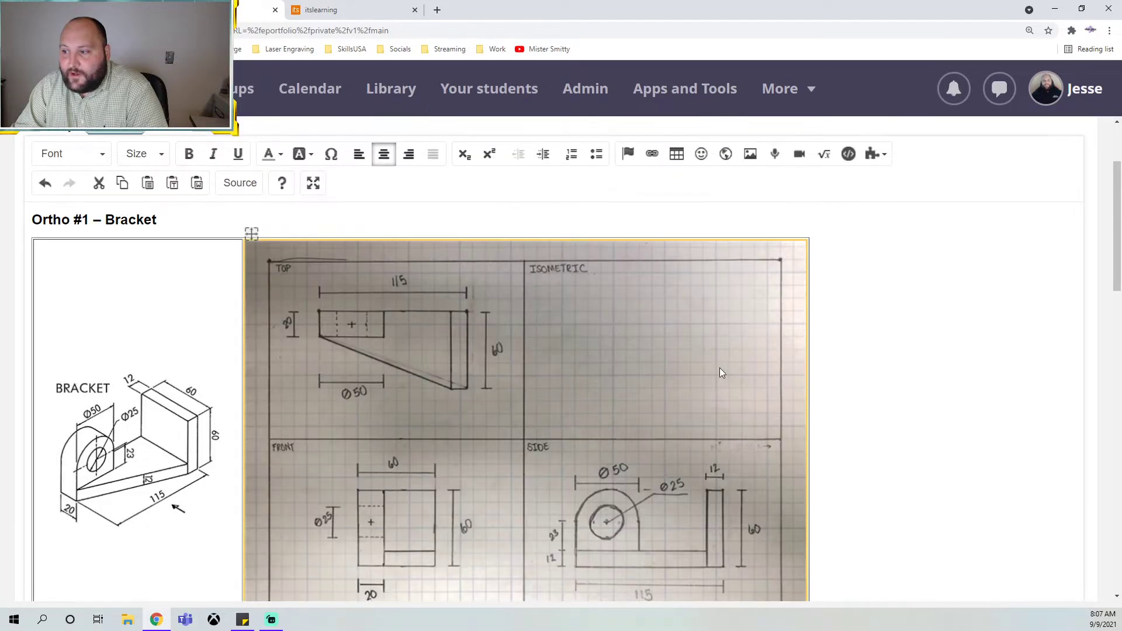
Set the width of the drawing photo in the Ortho #1 table to 400, keeping its proportions
scroll(720, 367, "up", 2)
scroll(707, 394, "down", 3)
right_click(380, 314)
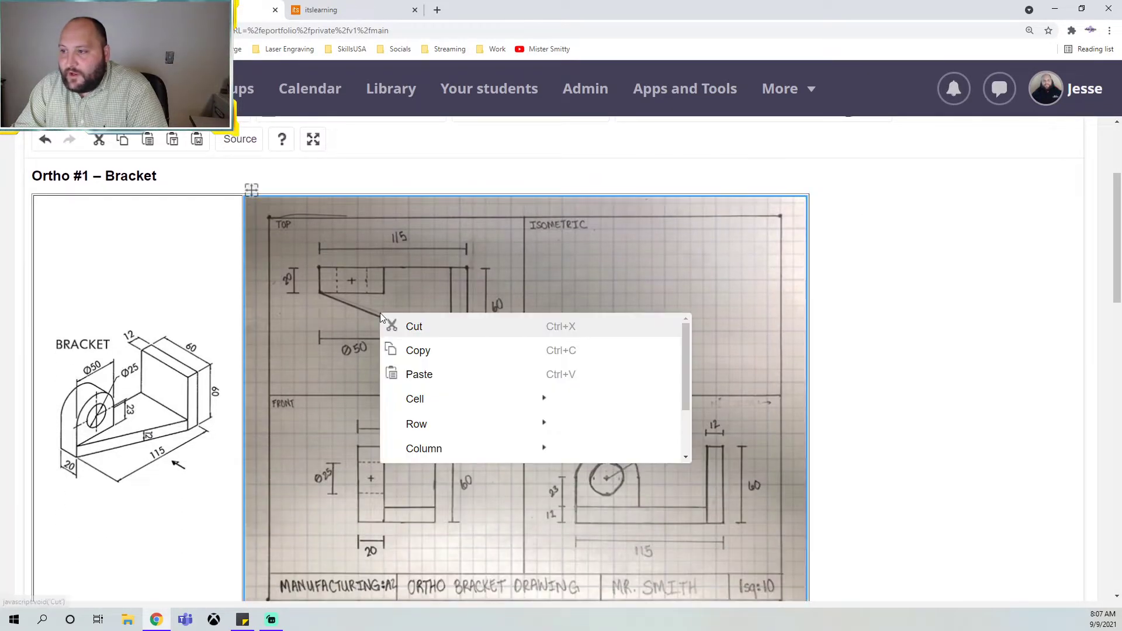
scroll(511, 409, "down", 2)
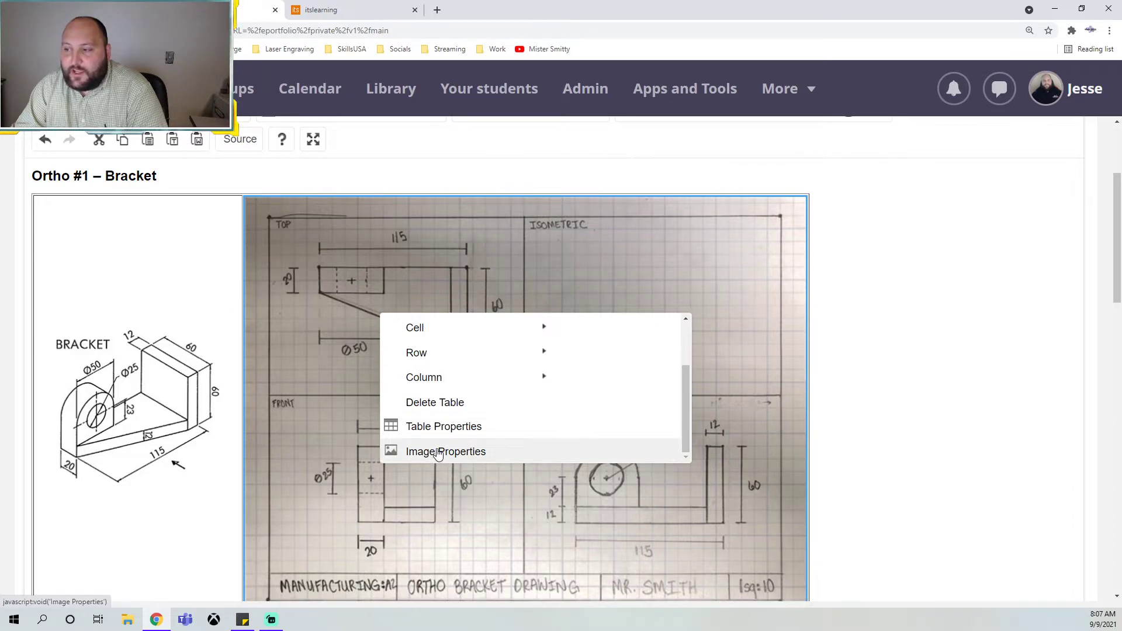
left_click(437, 455)
key("Tab")
type("40")
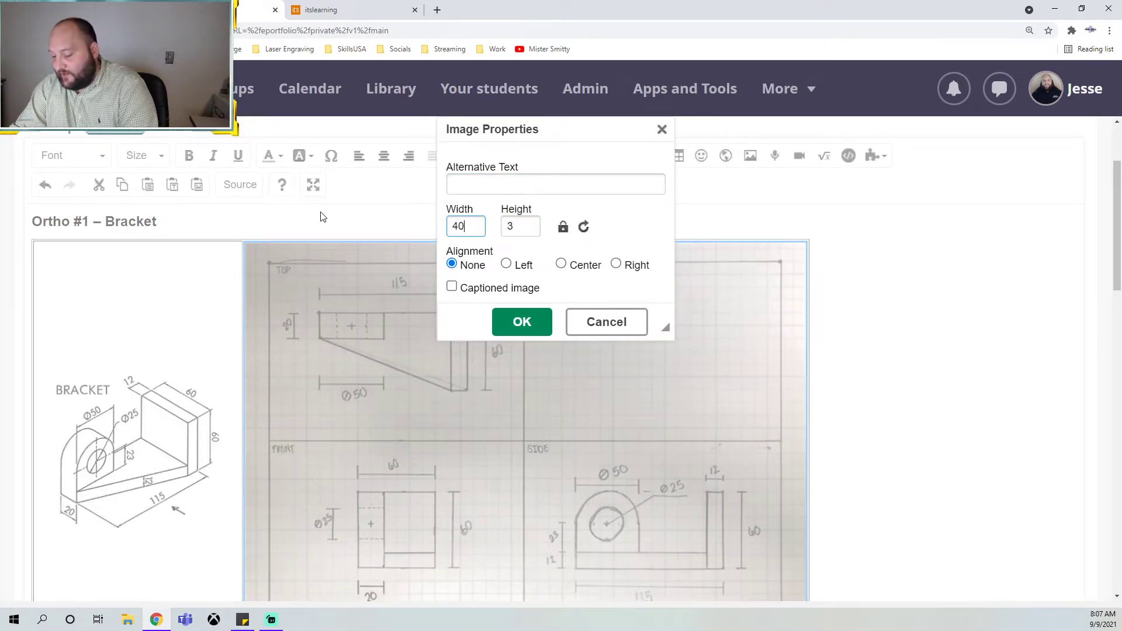
type("08")
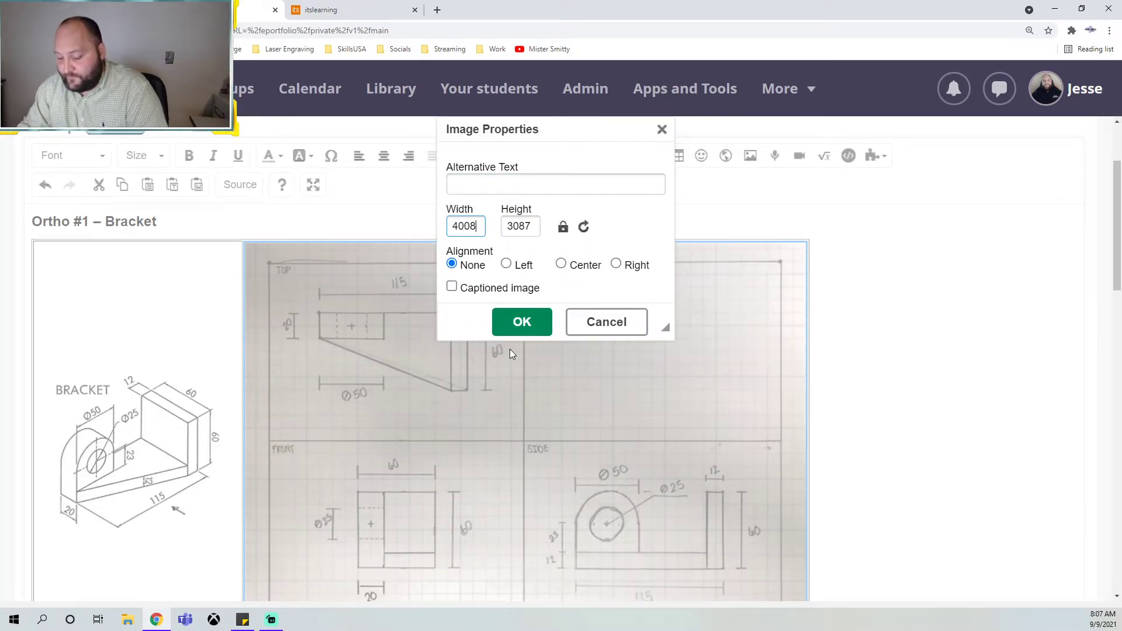
key("BackSpace")
key("BackSpace")
type("0")
left_click(517, 322)
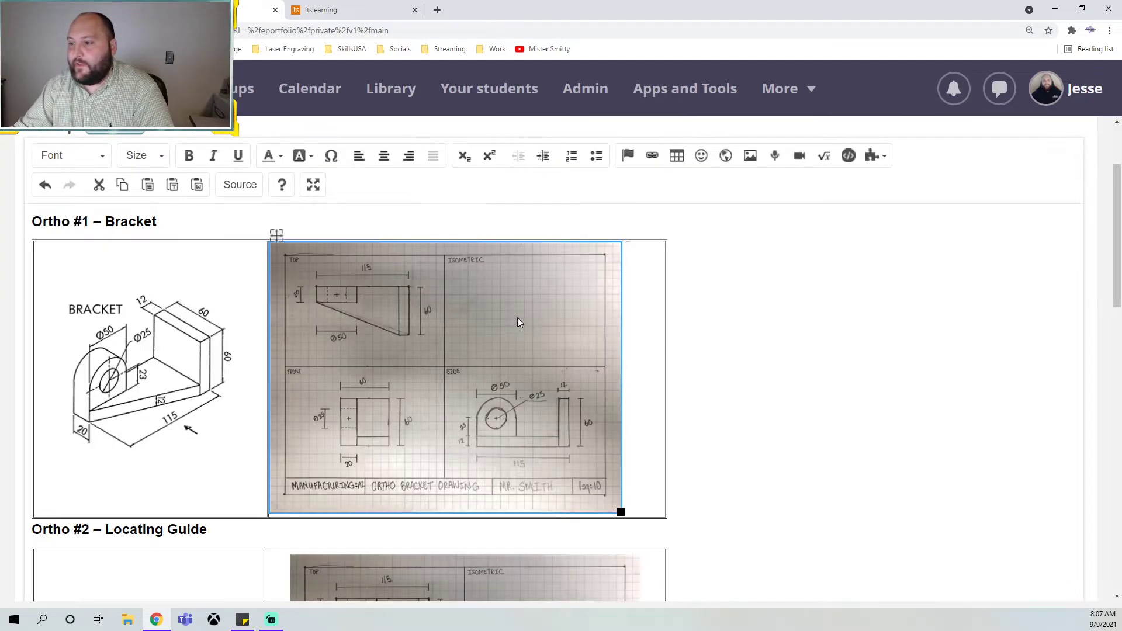
Center the drawing photo within its cell of the Ortho #1 table
scroll(760, 333, "down", 2)
scroll(576, 249, "up", 3)
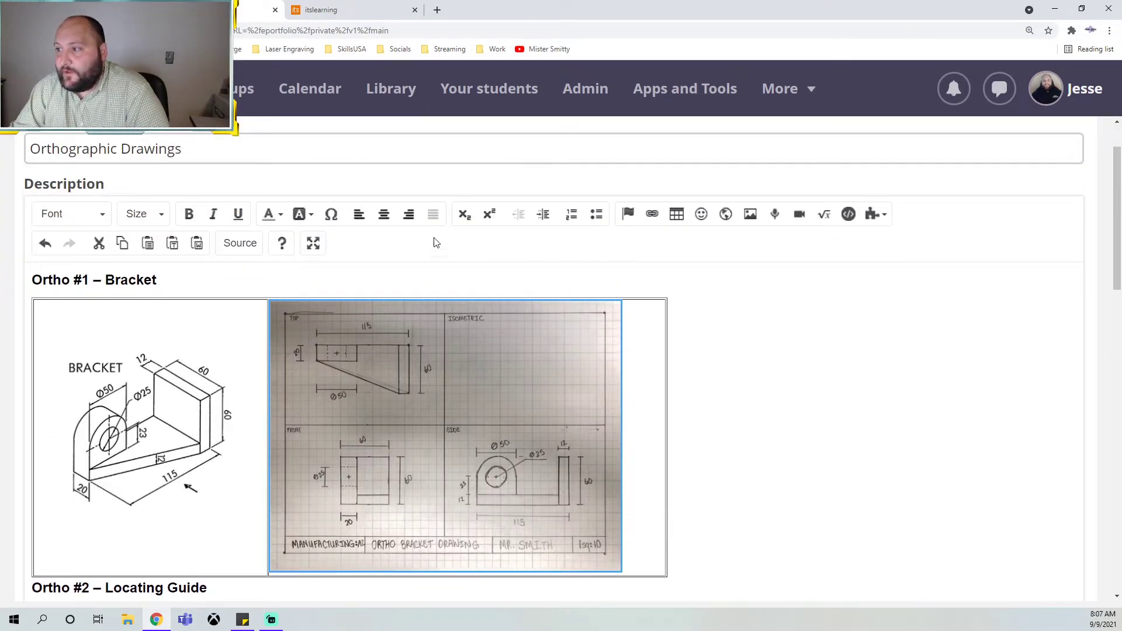
left_click(381, 215)
left_click(761, 439)
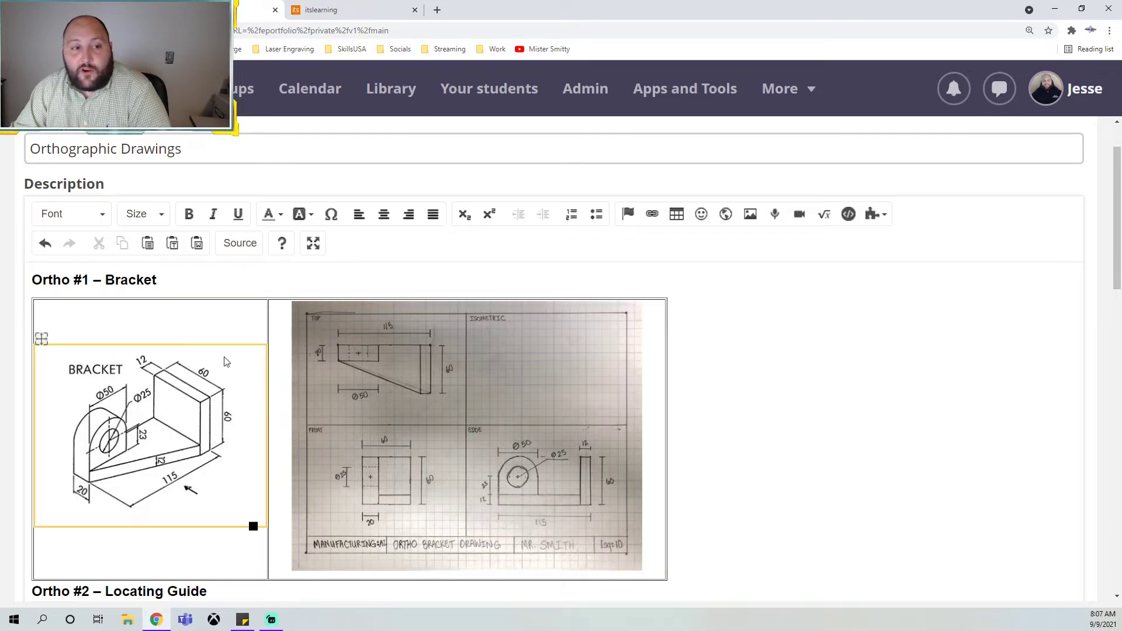
scroll(193, 433, "down", 1)
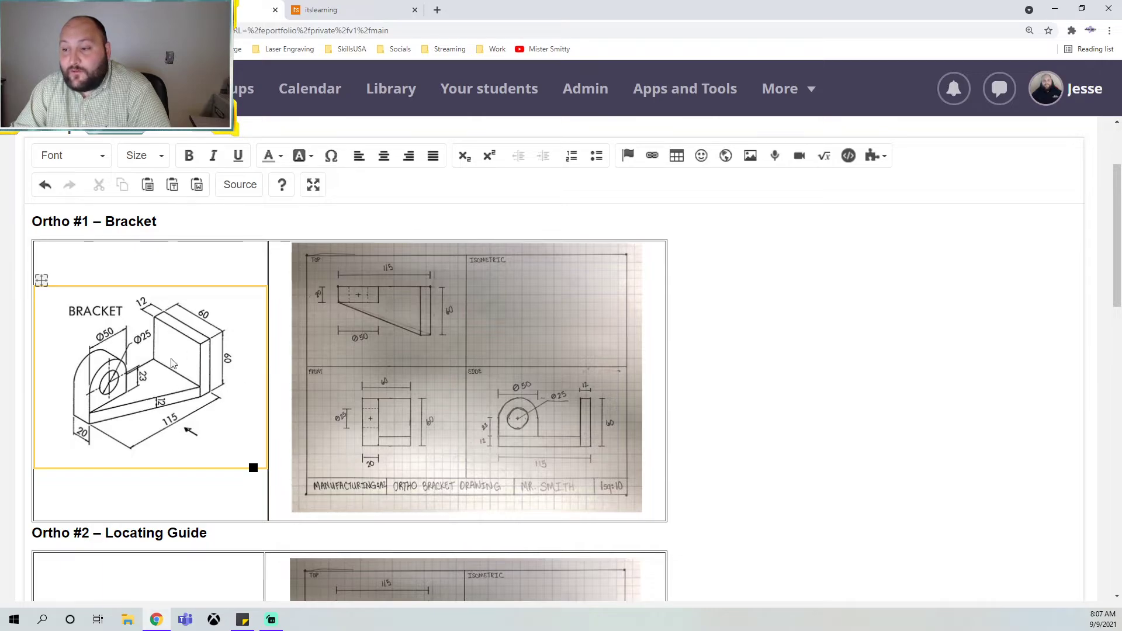
left_click(863, 466)
scroll(814, 451, "down", 3)
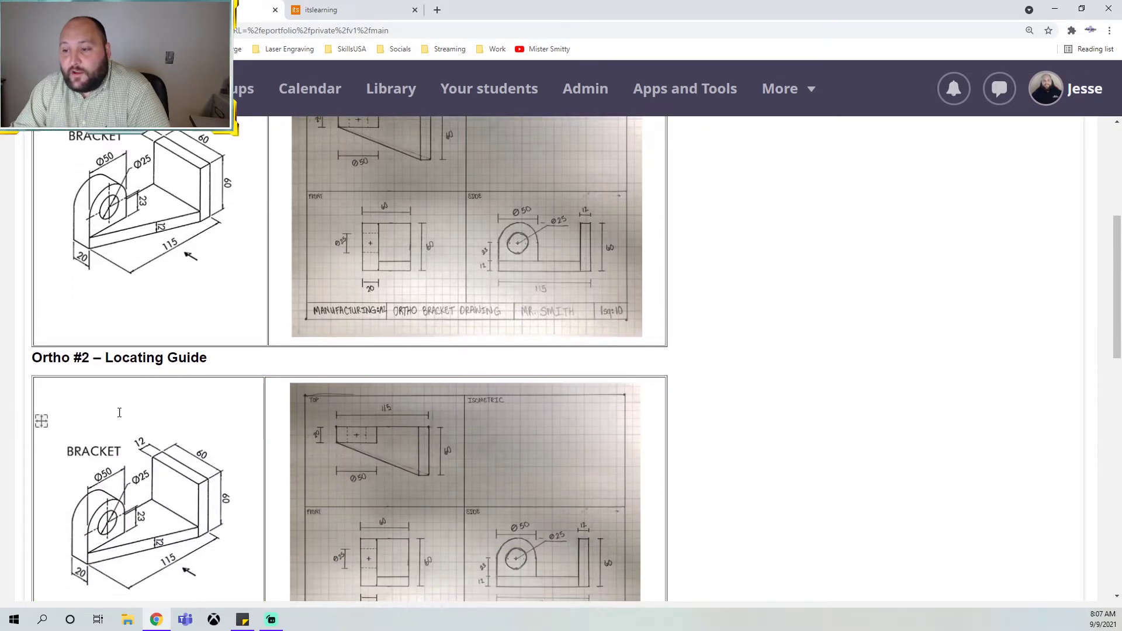
Add a blank line above the Ortho #2 heading and delete the bracket model image and drawing photo from its table
left_click(97, 440)
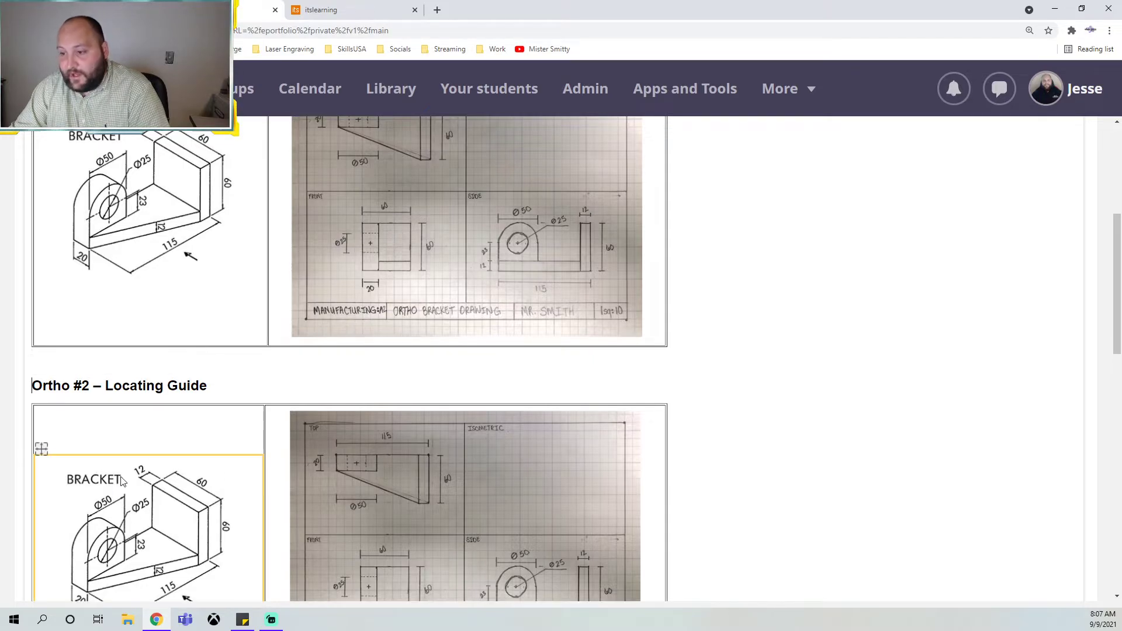
scroll(120, 475, "down", 2)
key("Delete")
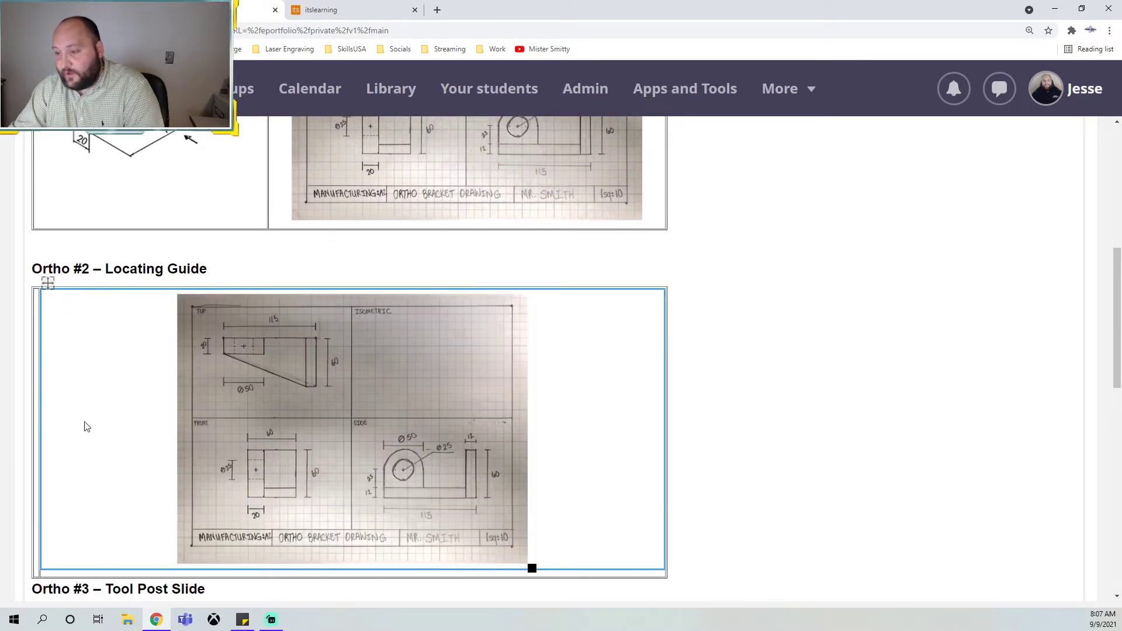
key("Delete")
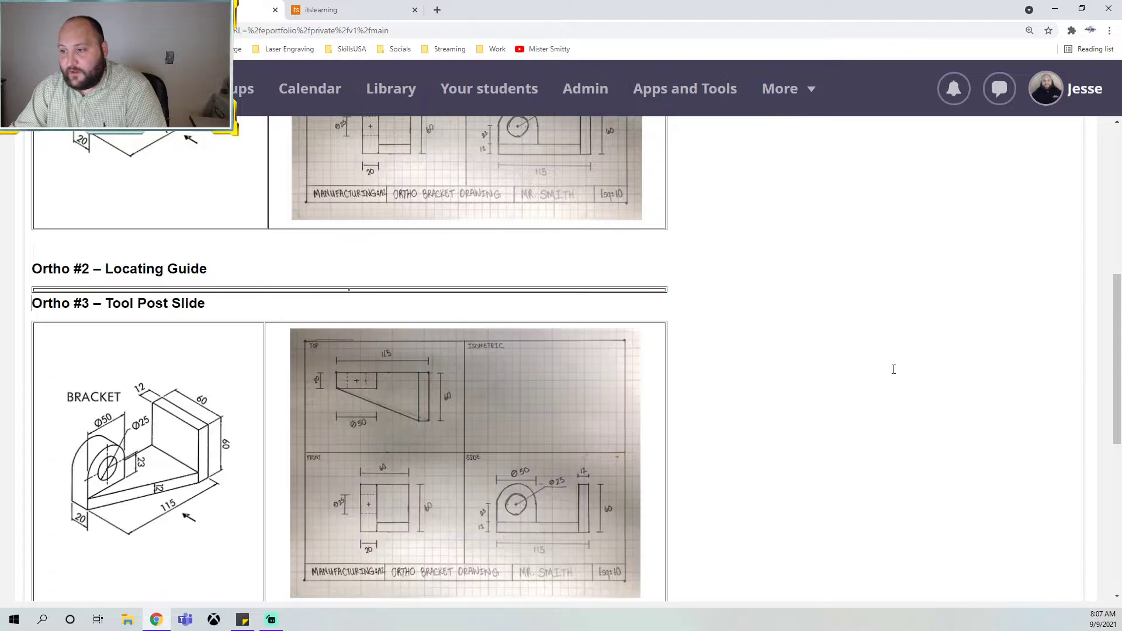
Delete the bracket model image and drawing photo from the Ortho #3 table and leave a blank line above its heading
left_click(330, 421)
key("Delete")
left_click(321, 443)
key("Delete")
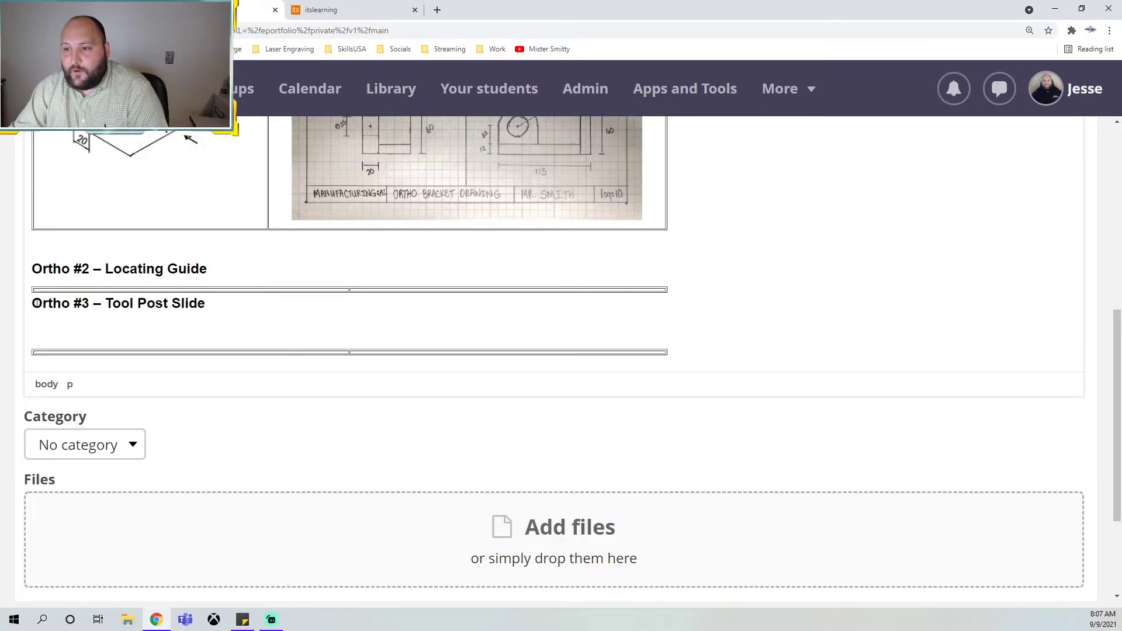
key("Delete")
key("Return")
key("Up")
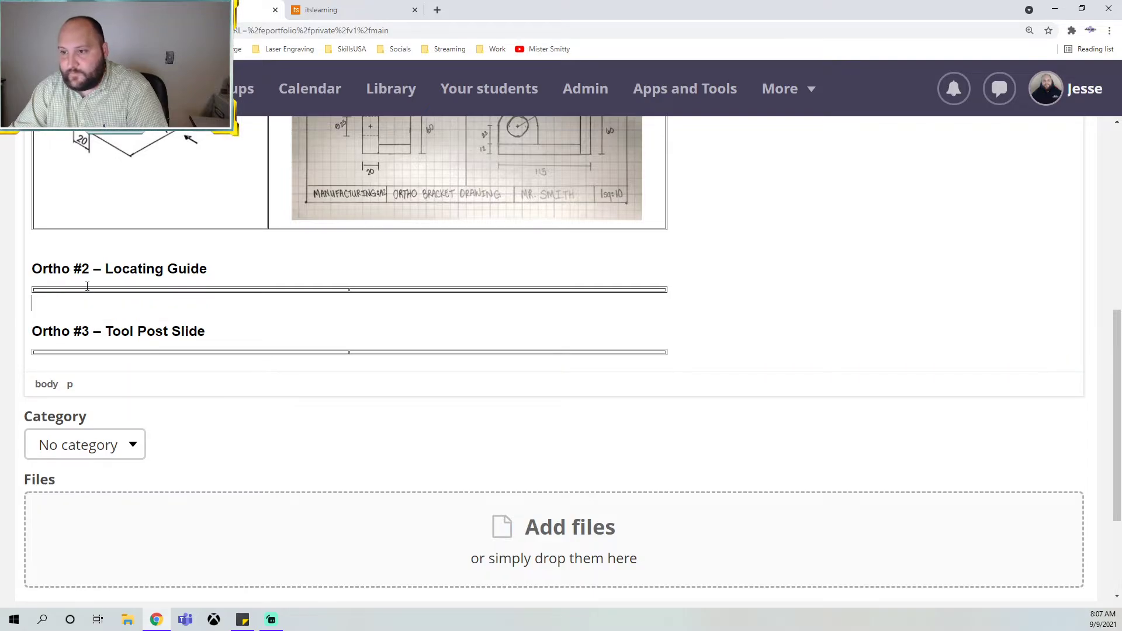
Place the cursor in the first Ortho #2 cell and open the Ortho #2: Locating Guide assignment from the course's Unit 2 resources
left_click(120, 289)
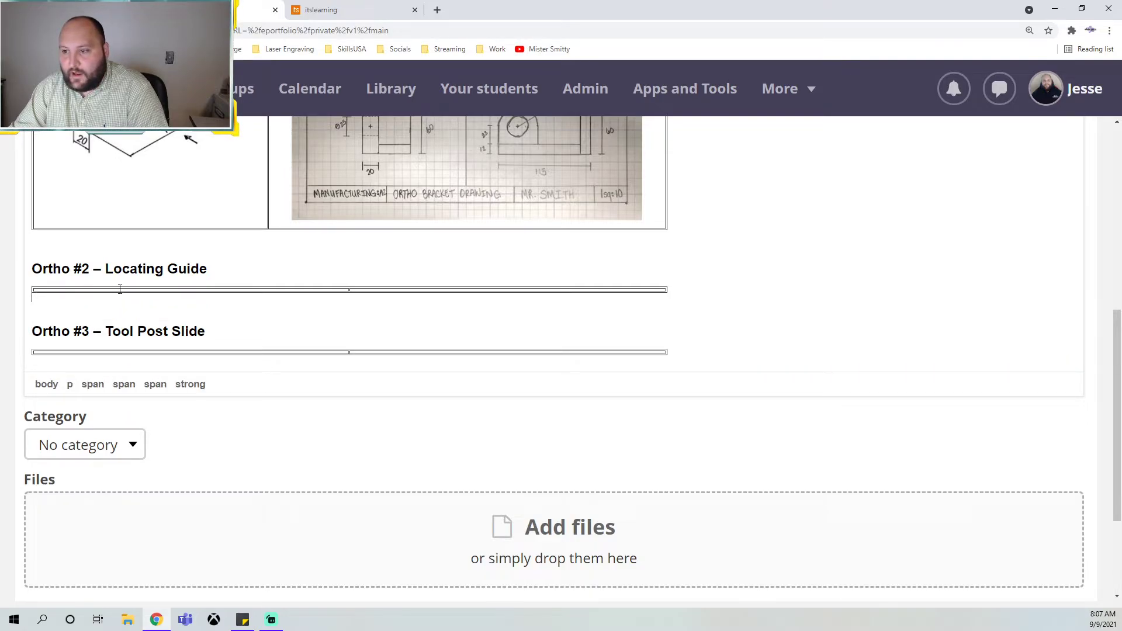
left_click(165, 292)
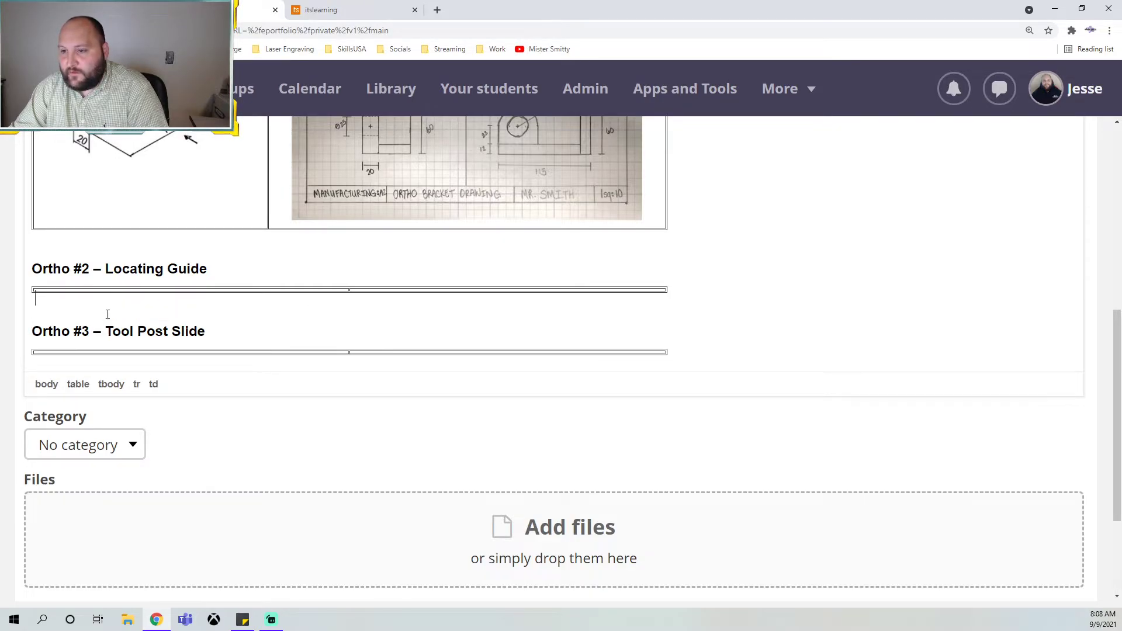
left_click(322, 13)
scroll(295, 216, "up", 15)
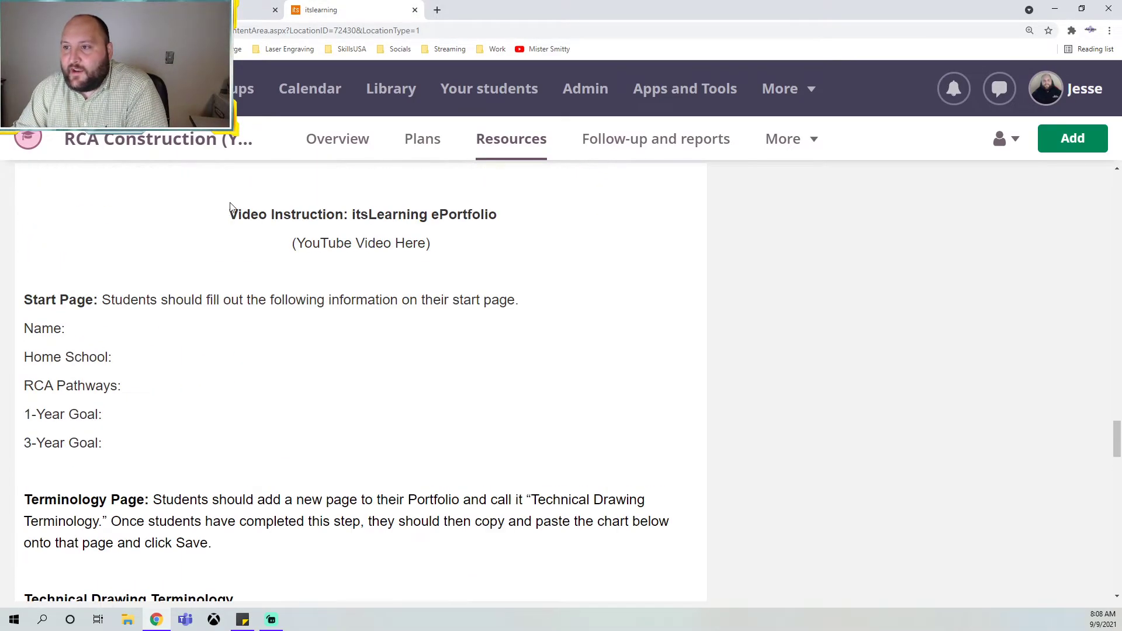
left_click(502, 138)
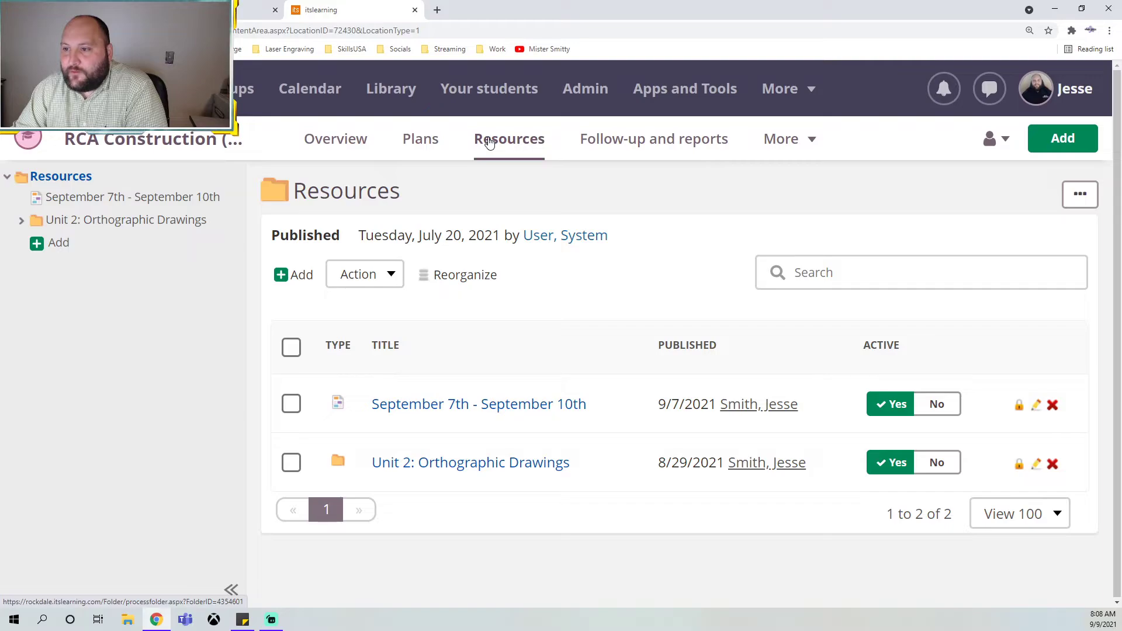
left_click(108, 220)
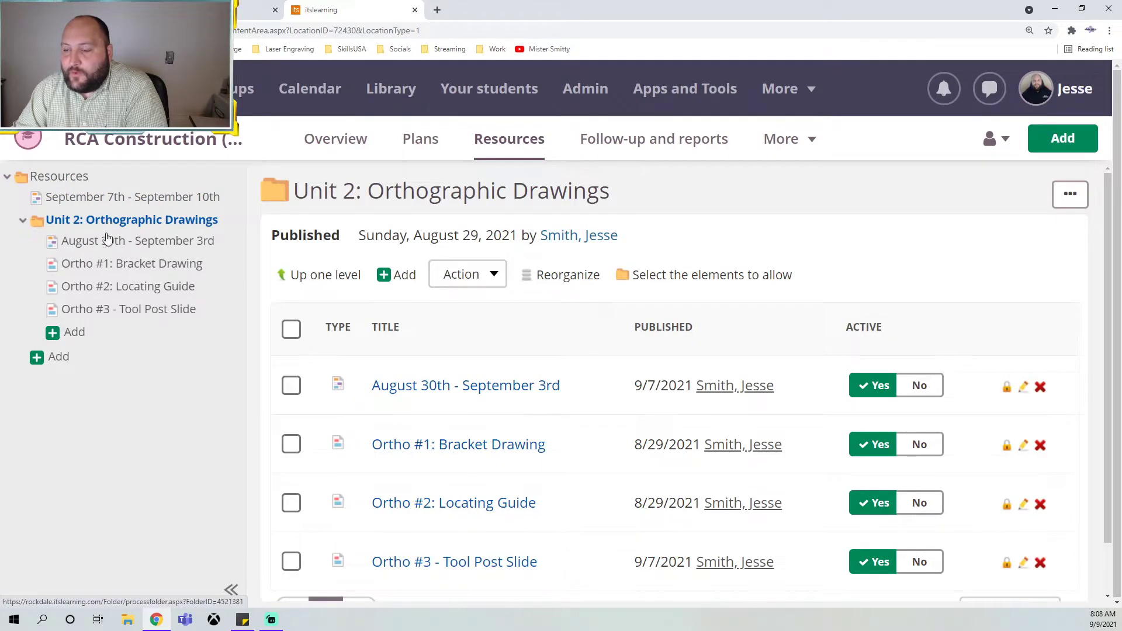
left_click(114, 287)
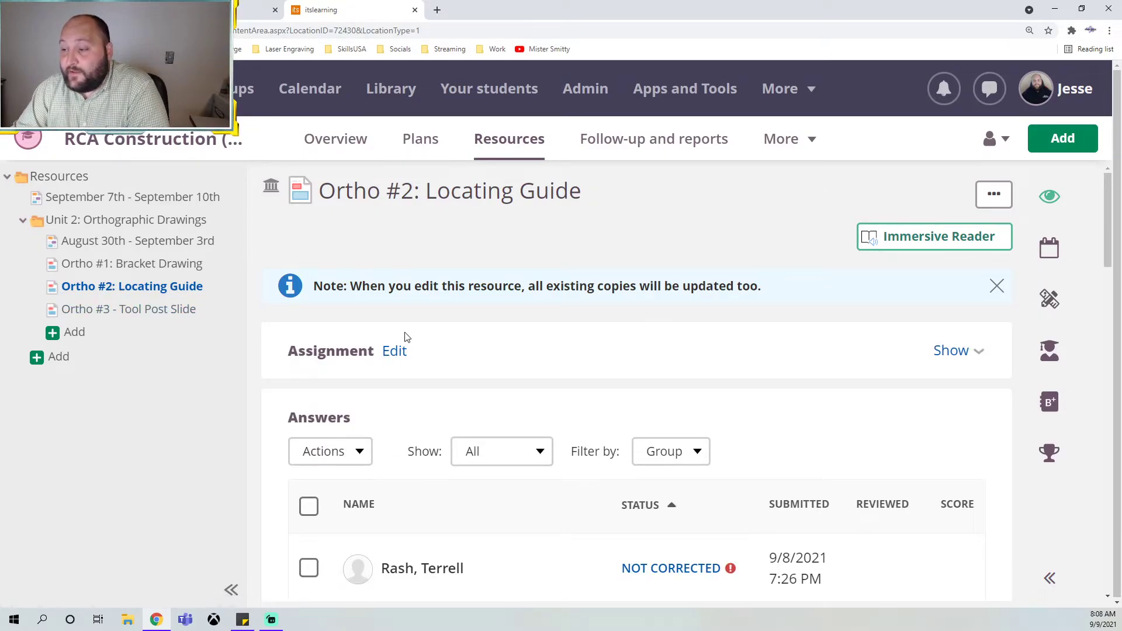
Open the Ortho #2 assignment for editing and copy the Locating Guide model image from its description
left_click(393, 351)
scroll(712, 407, "down", 4)
left_click(621, 371)
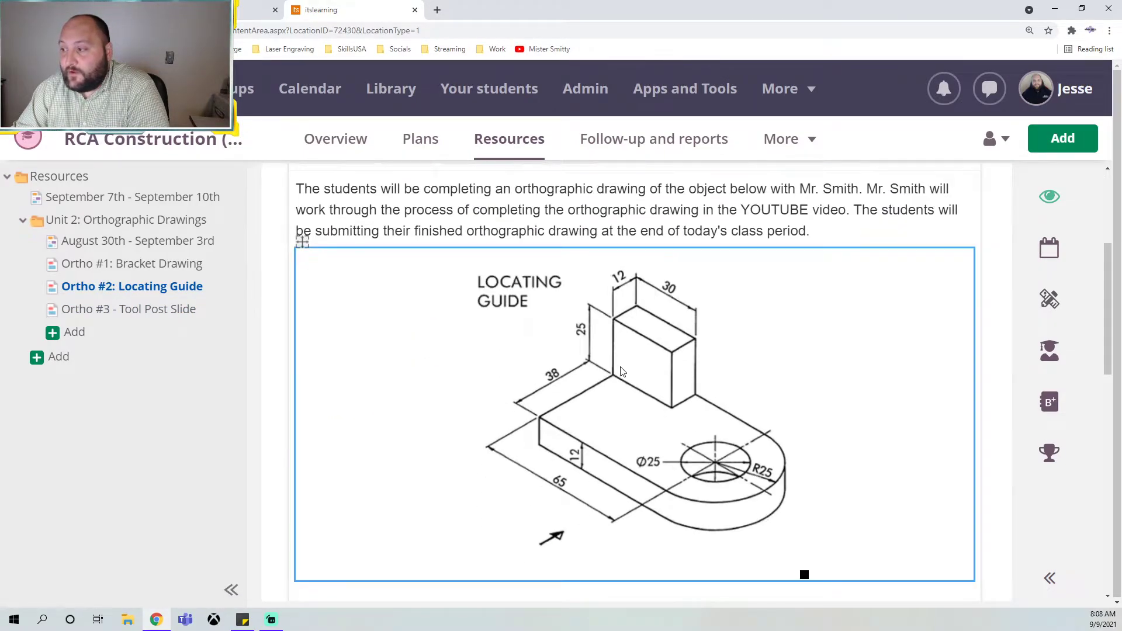
right_click(555, 355)
left_click(624, 389)
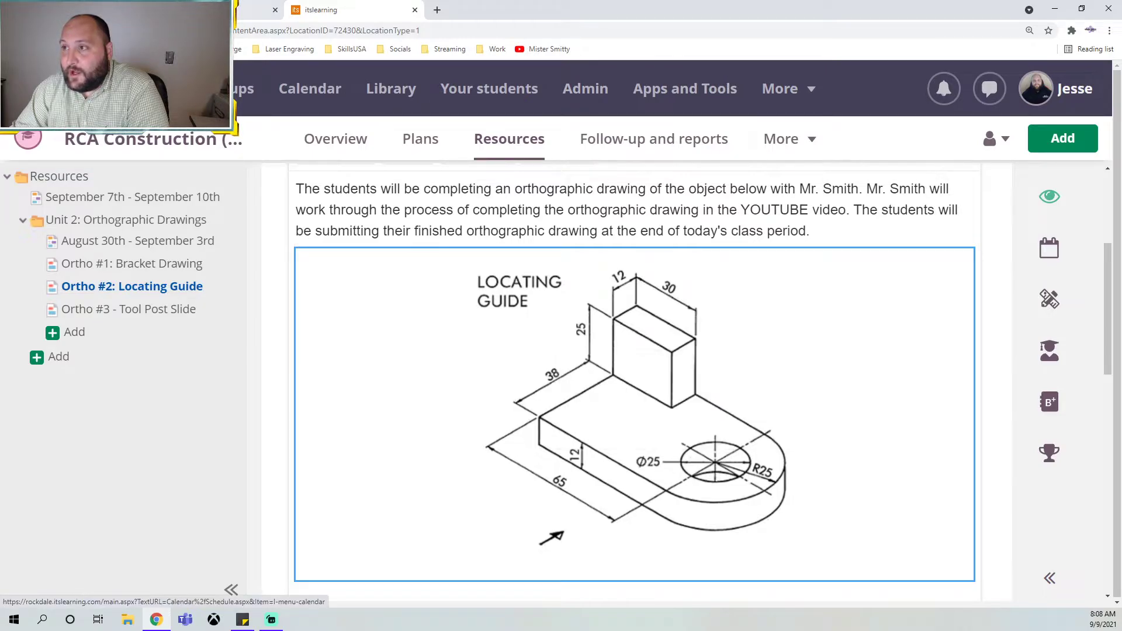
Paste the copied Locating Guide model image into the first cell of the Ortho #2 table on the portfolio page
left_click(255, 10)
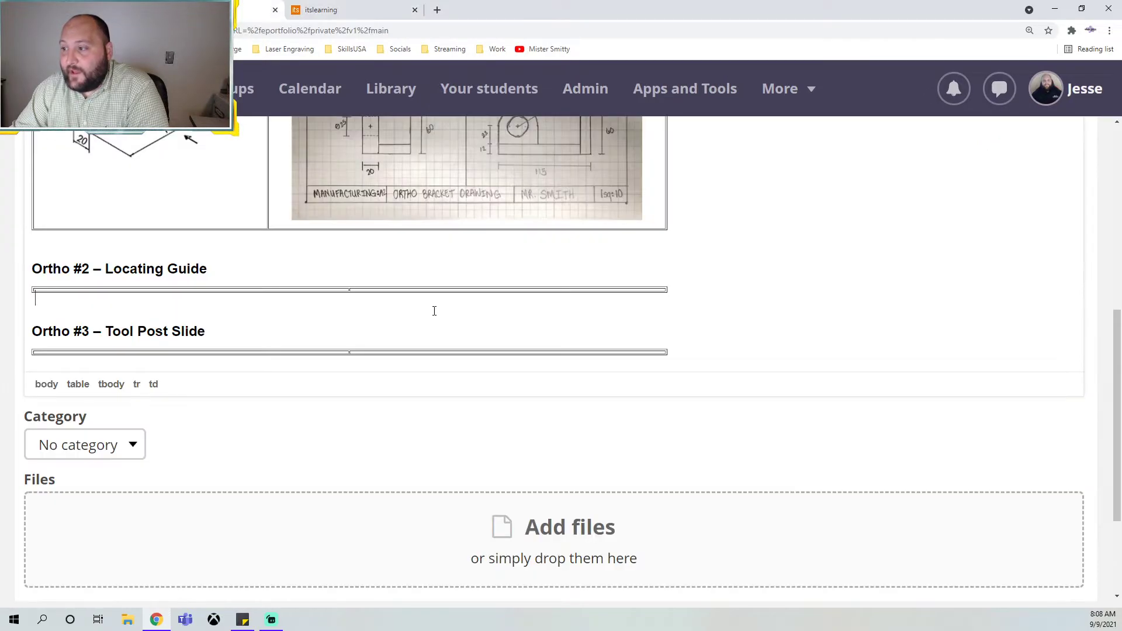
left_click(173, 286)
key("ctrl+v")
scroll(226, 358, "down", 3)
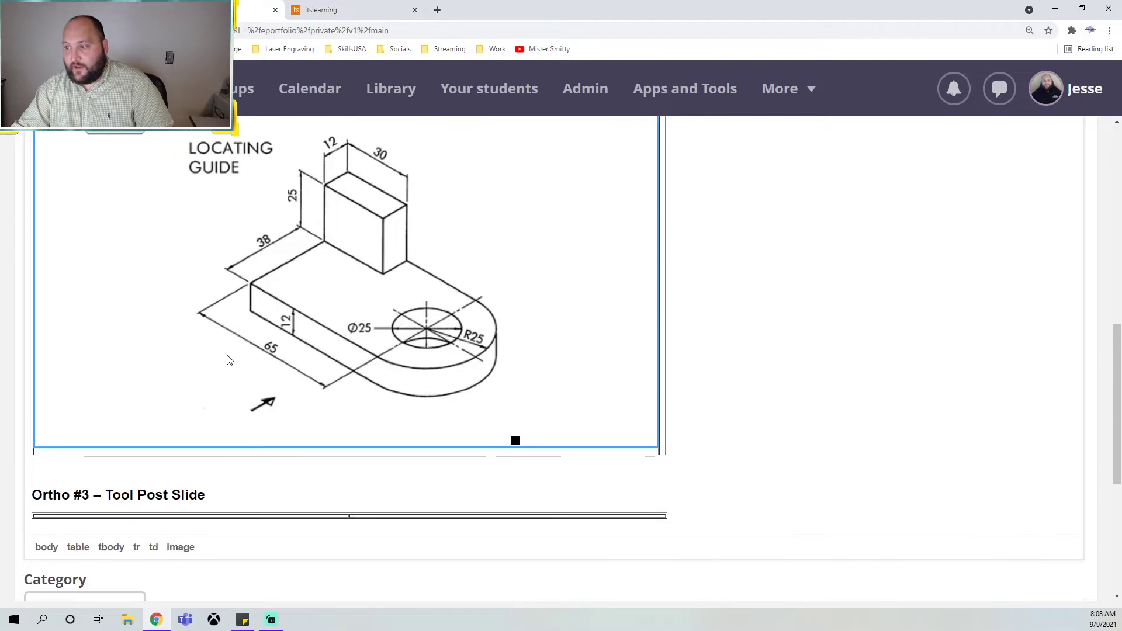
Check the width and height of the bracket model image in the Ortho #1 table through its image properties
scroll(225, 359, "up", 4)
scroll(137, 205, "up", 2)
left_click(106, 196)
right_click(106, 196)
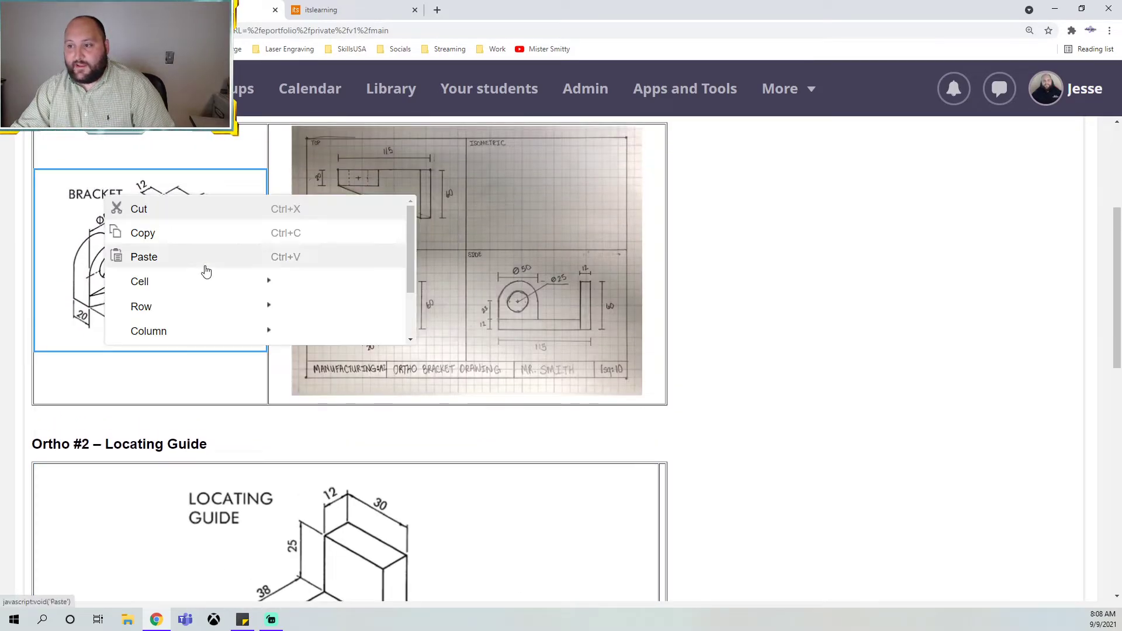
scroll(185, 314, "down", 1)
scroll(185, 314, "down", 1)
left_click(183, 331)
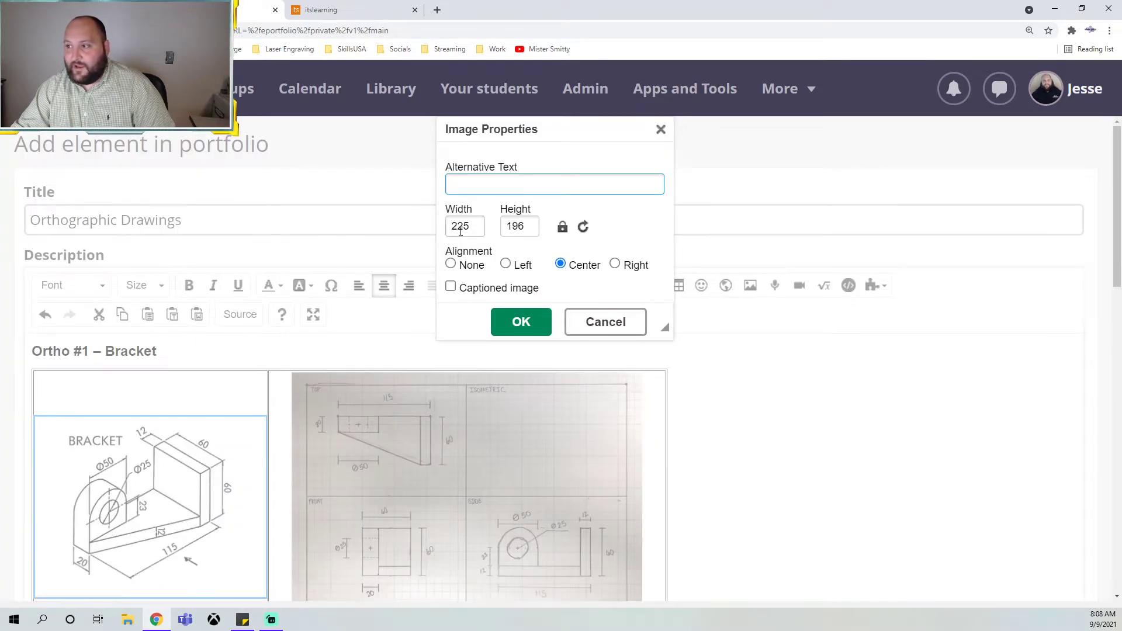
left_click(505, 312)
Set the width of the Locating Guide model image in the Ortho #2 table to 225, keeping its proportions
scroll(193, 406, "down", 8)
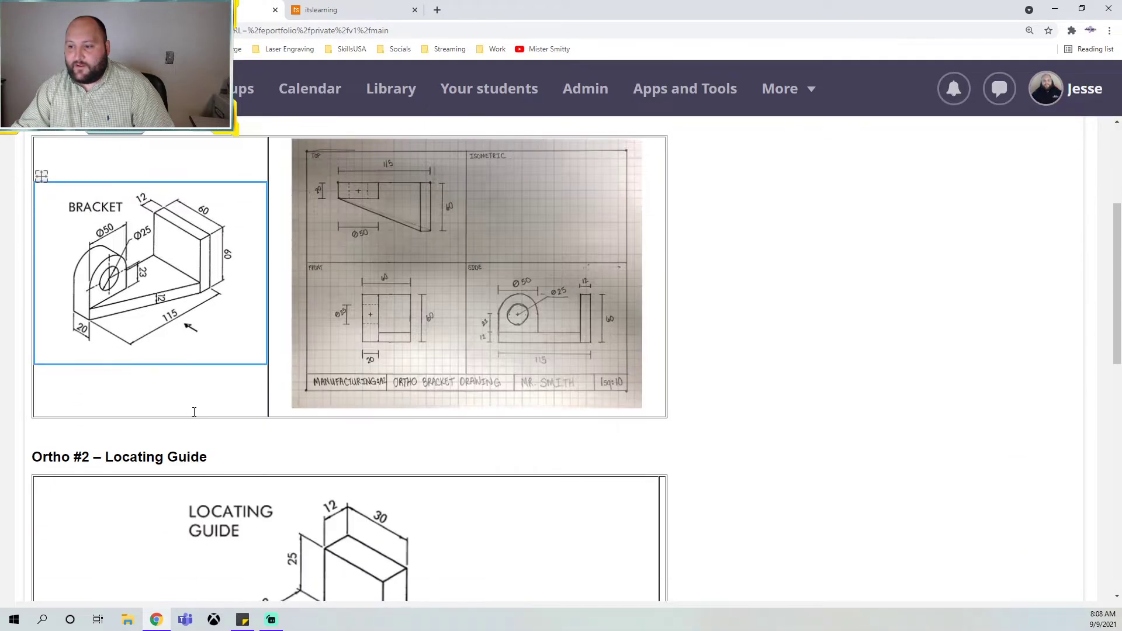
right_click(204, 381)
scroll(278, 487, "down", 1)
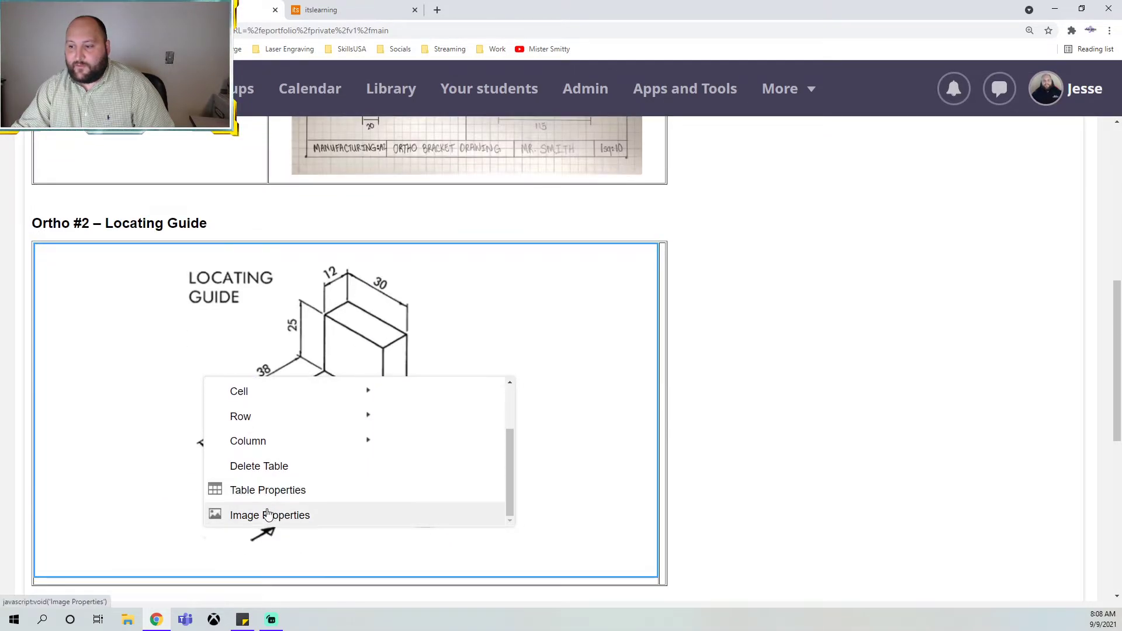
left_click(265, 513)
left_click(474, 226)
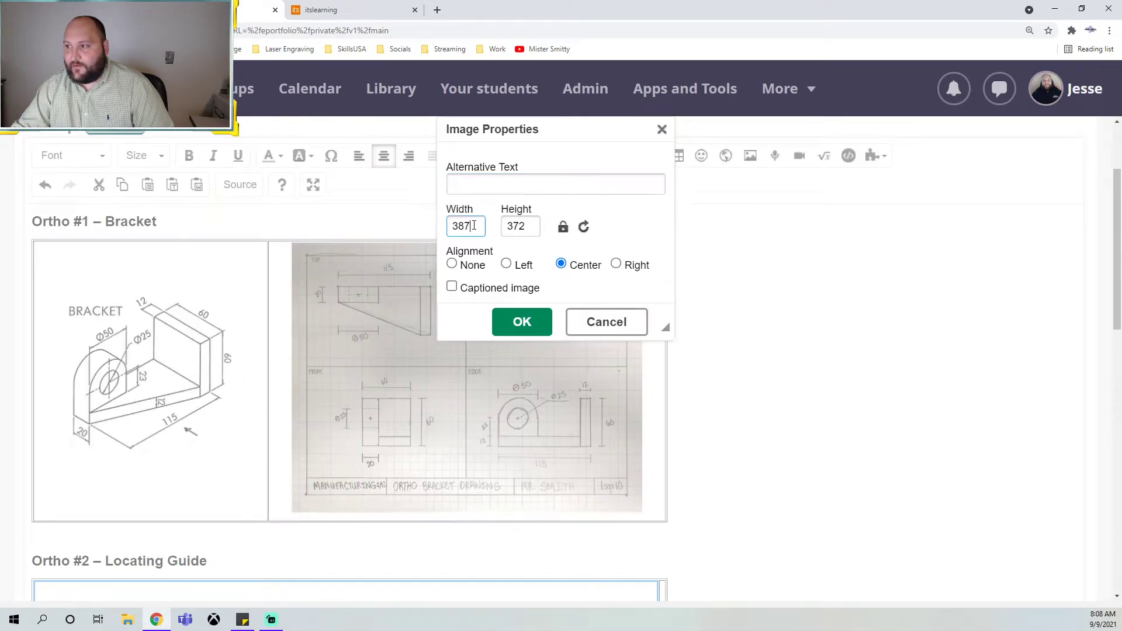
type("225")
key("Return")
Insert the stored Ortho _2 - Locating Guide drawing photo from page 3 of the images into the second Ortho #2 cell
scroll(351, 449, "down", 6)
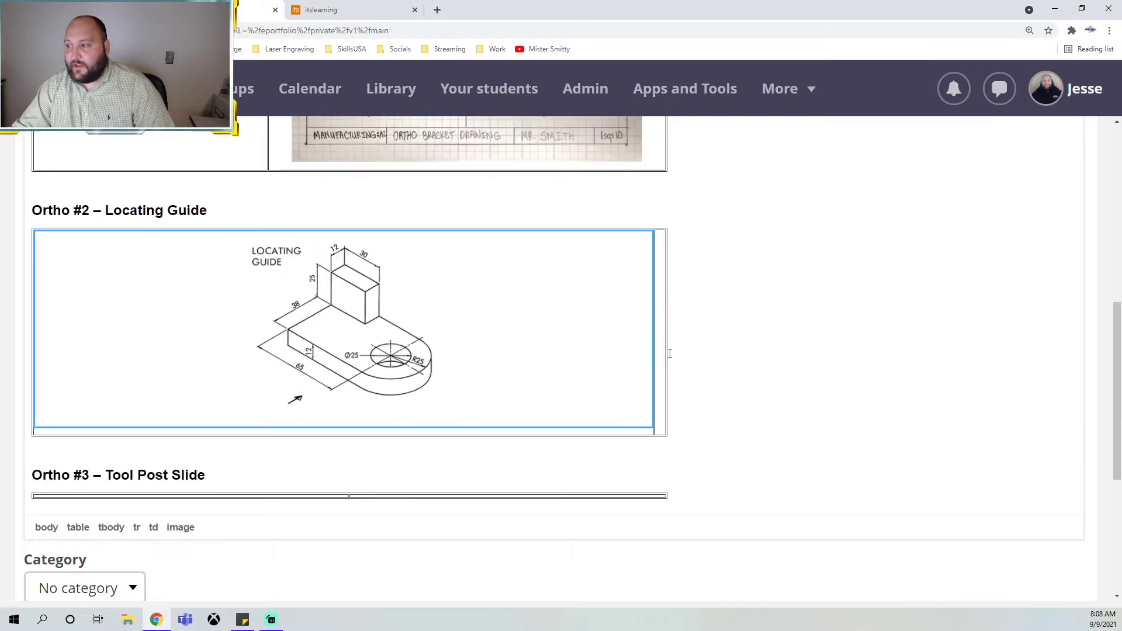
left_click(734, 424)
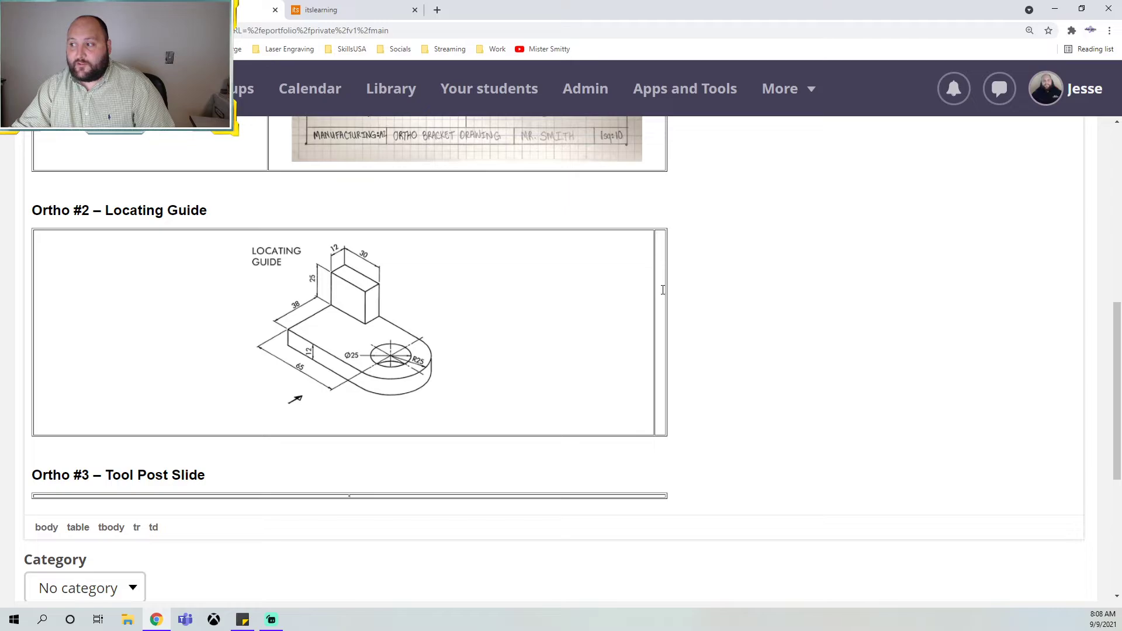
scroll(672, 263, "up", 7)
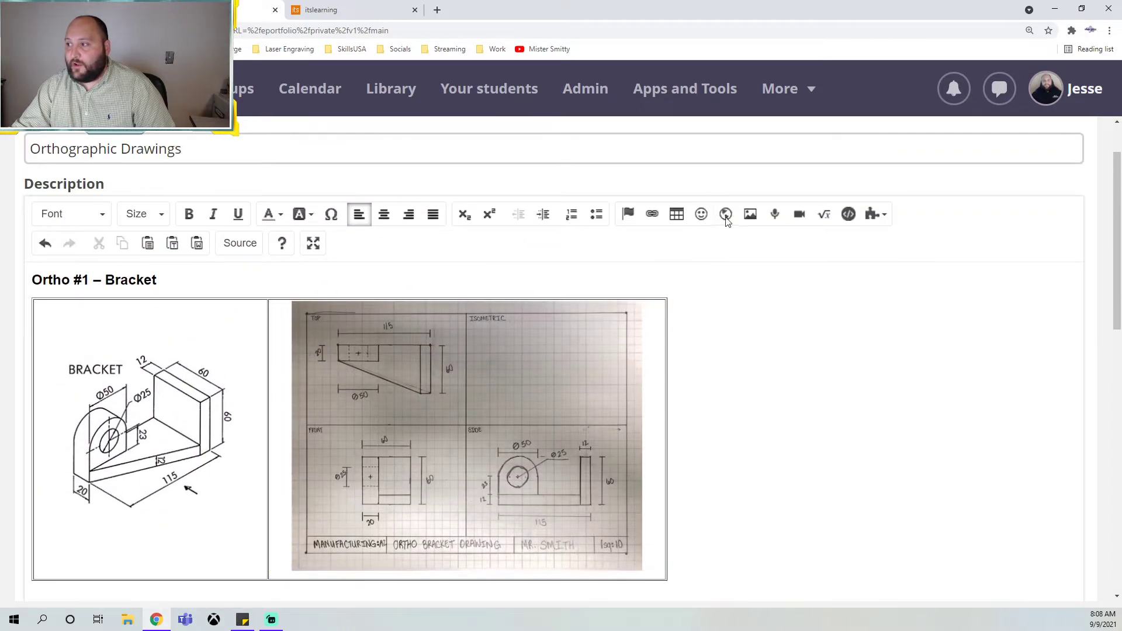
left_click(751, 215)
scroll(585, 421, "down", 5)
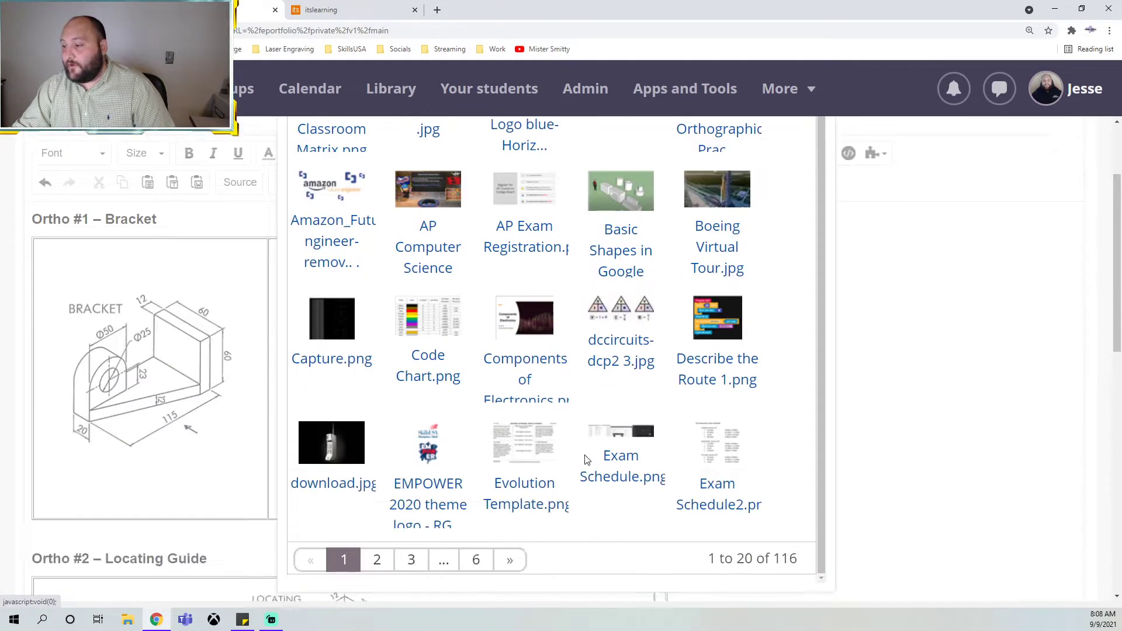
left_click(411, 342)
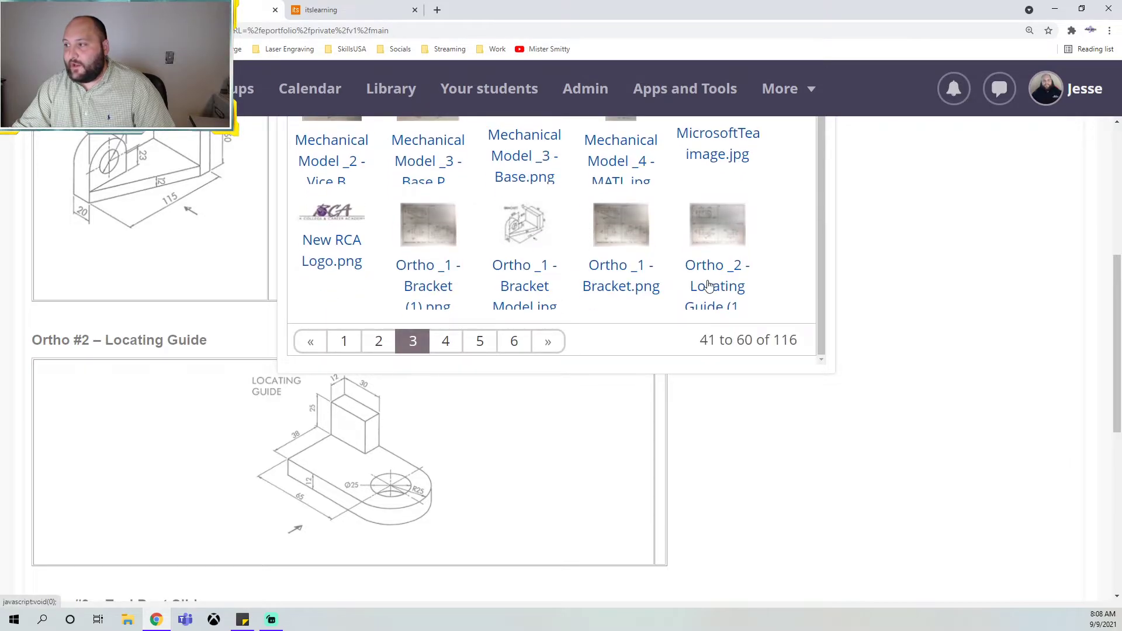
left_click(718, 278)
Reduce the Locating Guide drawing photo in the Ortho #2 table to the same width as the Ortho #1 drawing photo
right_click(478, 365)
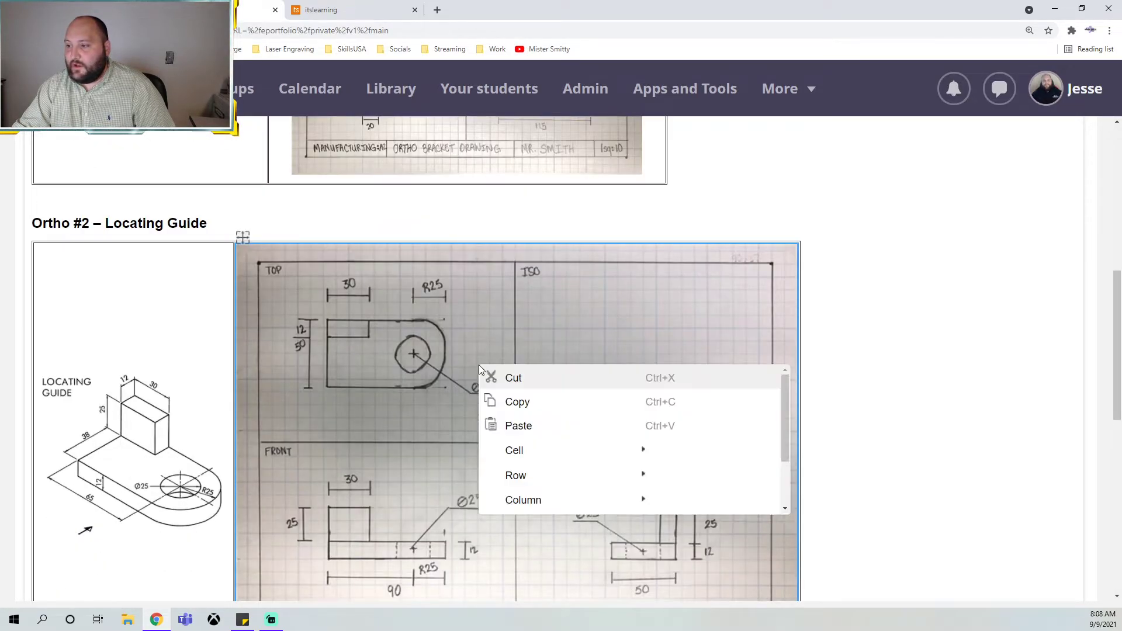
scroll(531, 491, "down", 2)
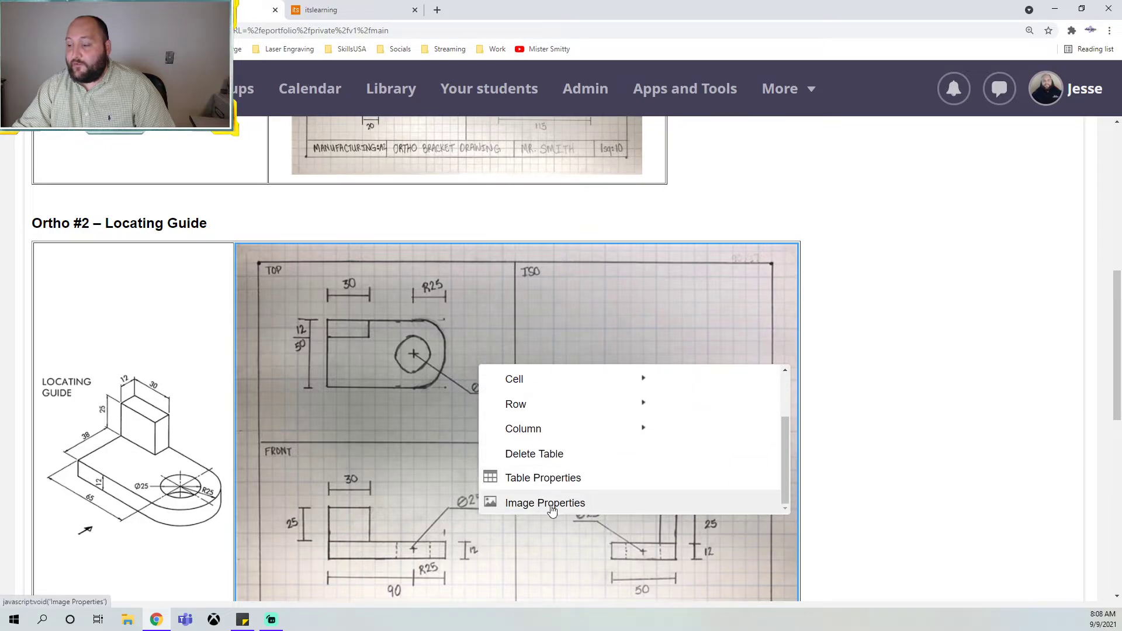
left_click(546, 503)
left_click(474, 227)
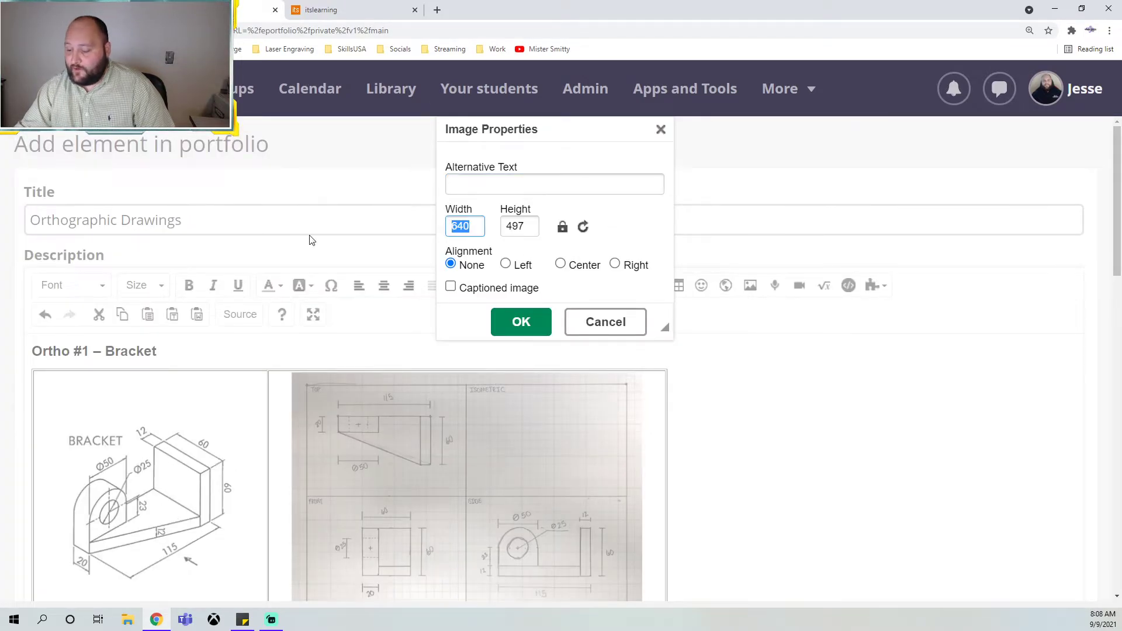
left_click(514, 321)
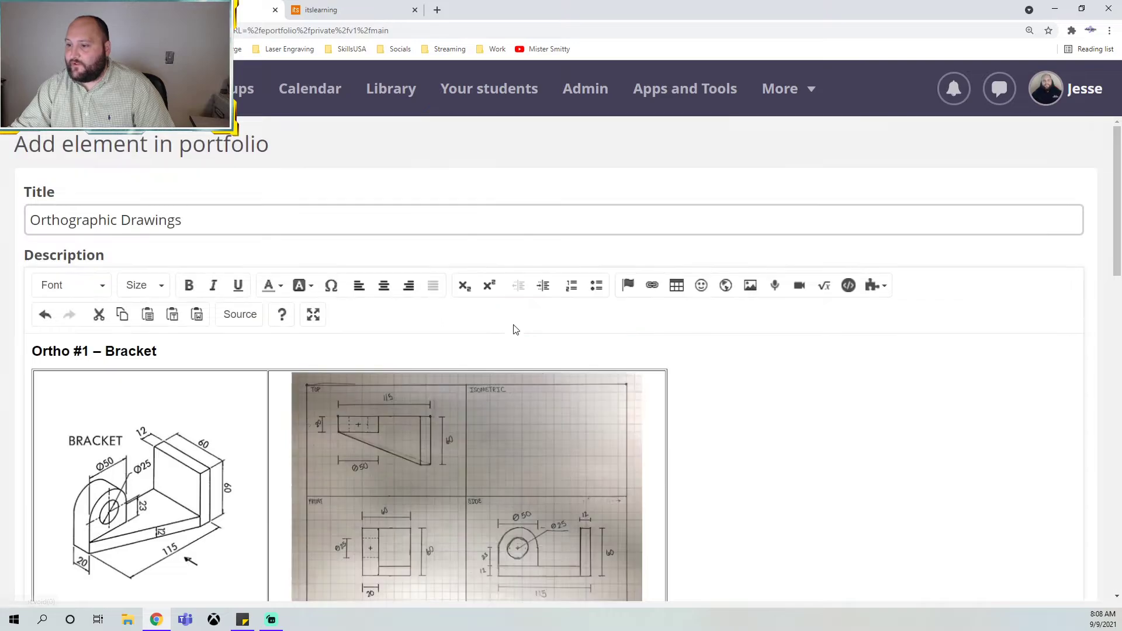
Center the Locating Guide drawing photo within its cell of the Ortho #2 table and compare it with the Ortho #1 table
scroll(513, 374, "down", 6)
scroll(554, 397, "up", 4)
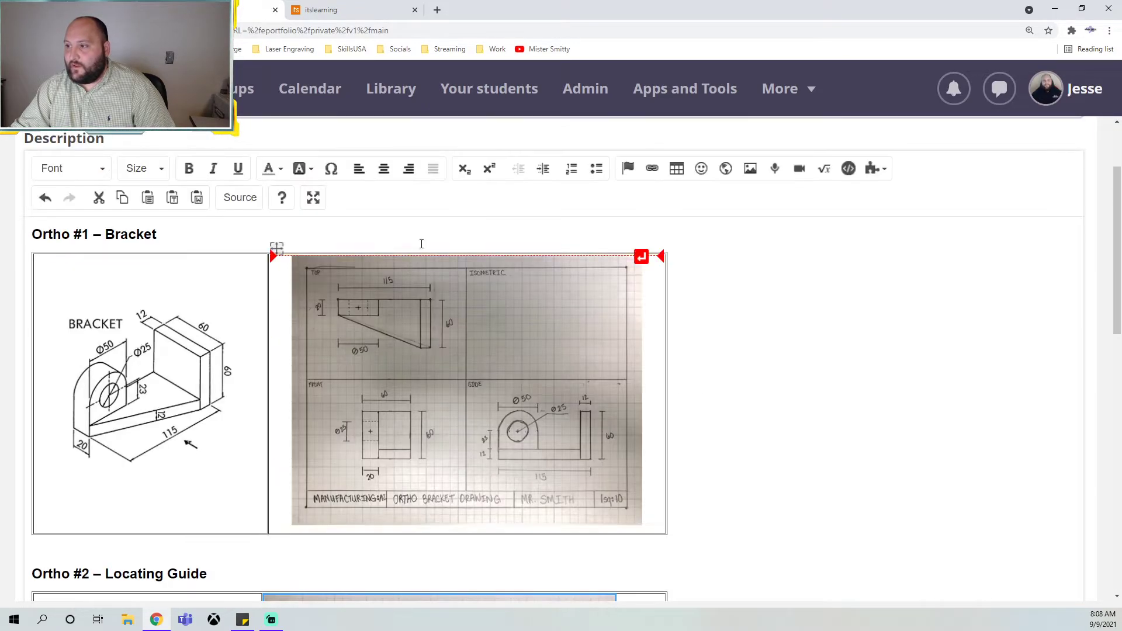
left_click(384, 169)
scroll(809, 382, "down", 4)
left_click(810, 382)
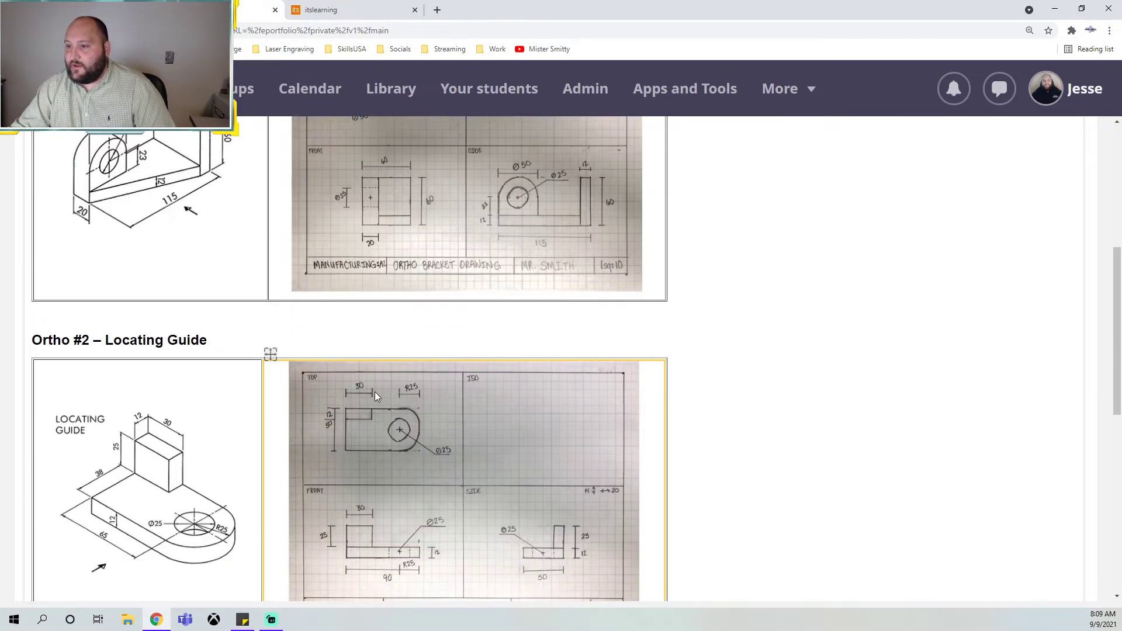
scroll(374, 392, "down", 2)
scroll(152, 225, "up", 3)
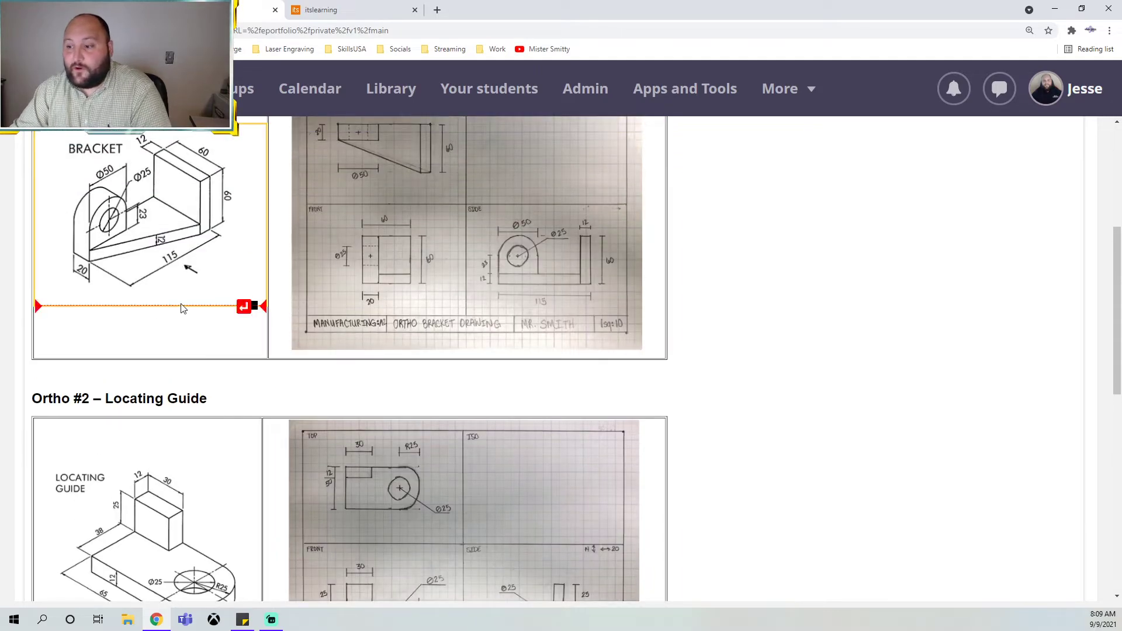
Place the cursor in the first Ortho #3 cell and open the Ortho #3 - Tool Post Slide assignment in the course resources
scroll(193, 327, "down", 8)
left_click(112, 295)
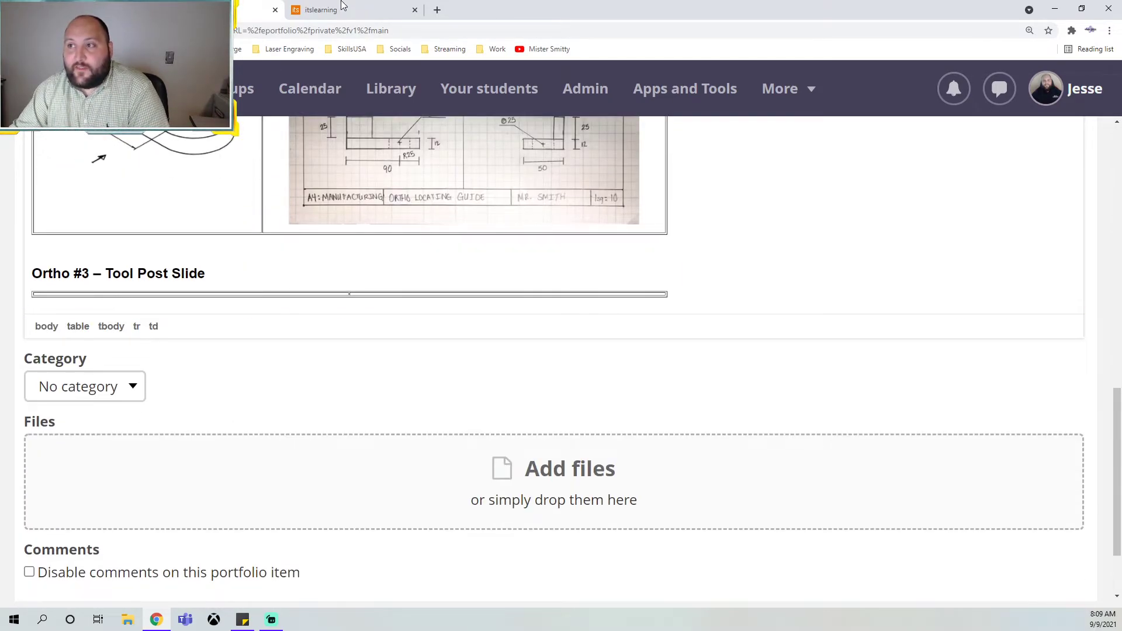
left_click(363, 7)
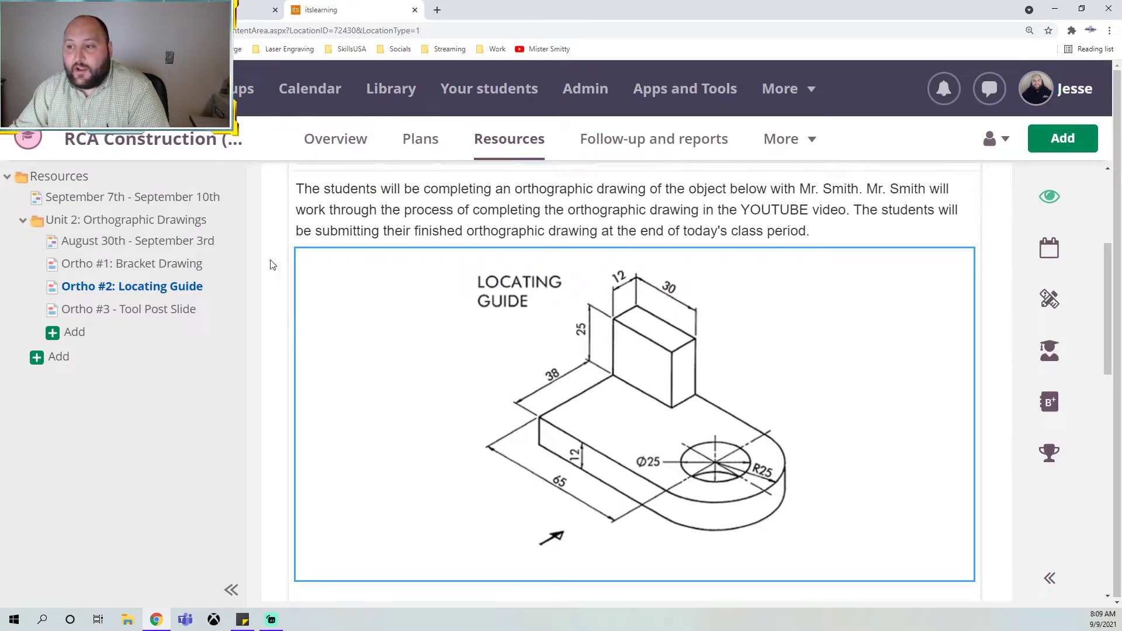
left_click(130, 314)
left_click(618, 98)
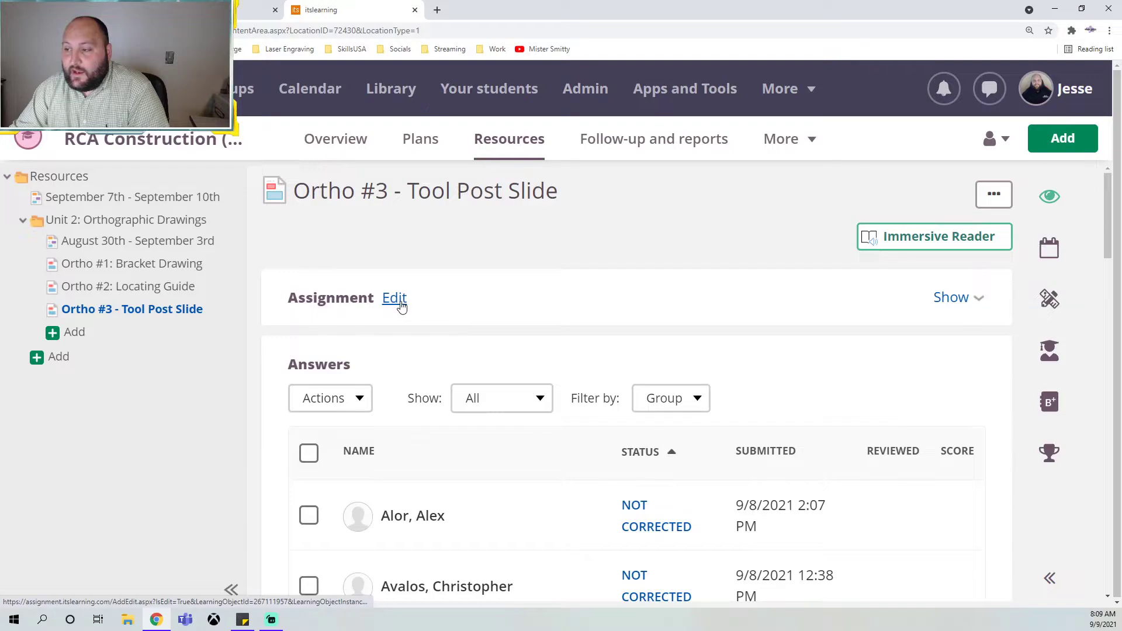
Copy the Tool Post Slide model image from the assignment's description and paste it into the first cell of the Ortho #3 table
left_click(394, 300)
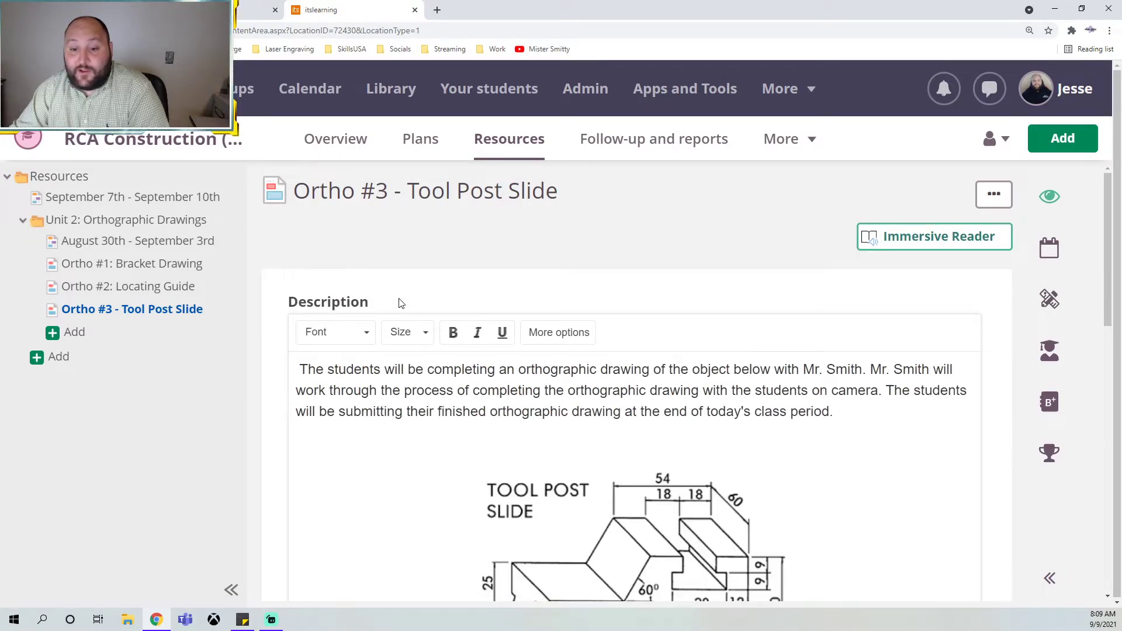
scroll(453, 328, "down", 5)
right_click(548, 273)
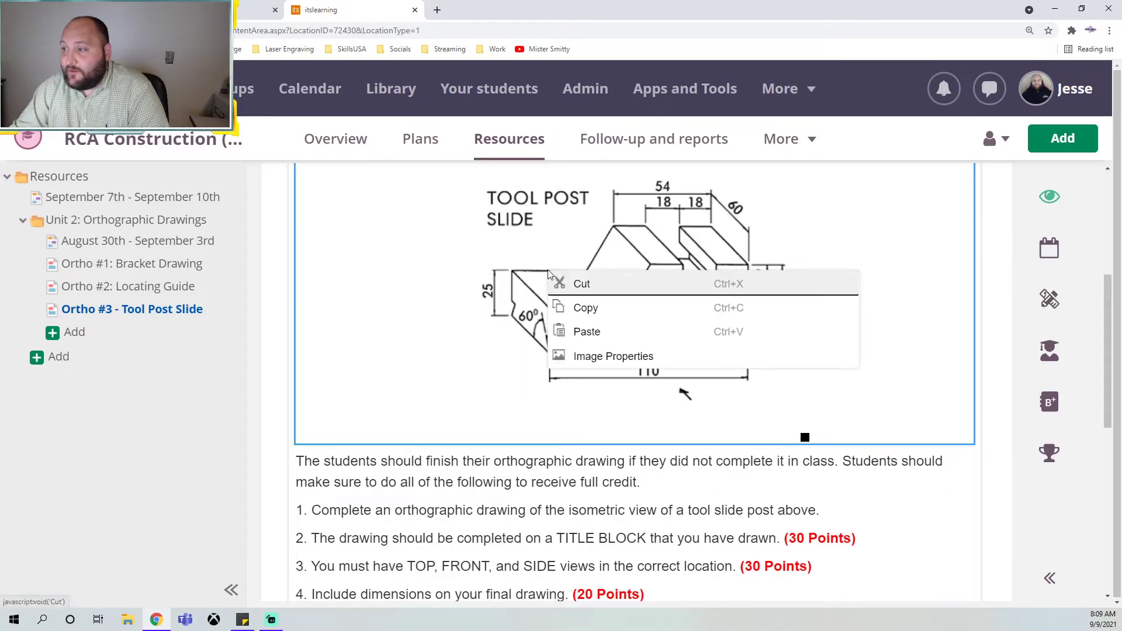
left_click(591, 309)
left_click(202, 10)
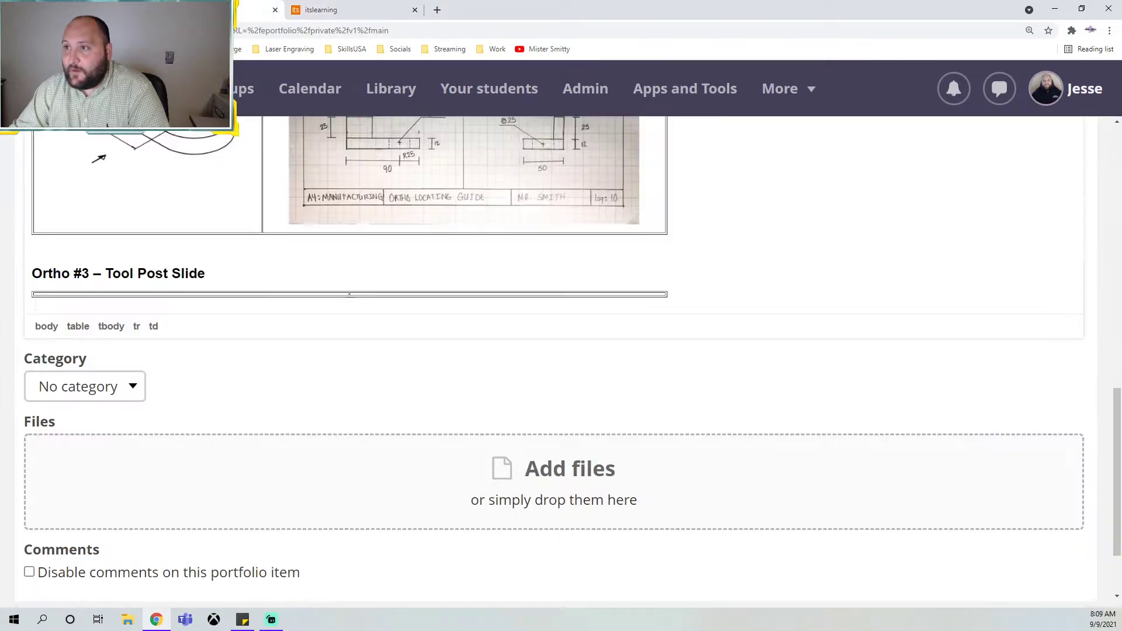
left_click(179, 294)
key("ctrl+v")
Check the Locating Guide model image's dimensions and set the width of the Tool Post Slide model image to 225
scroll(127, 318, "up", 4)
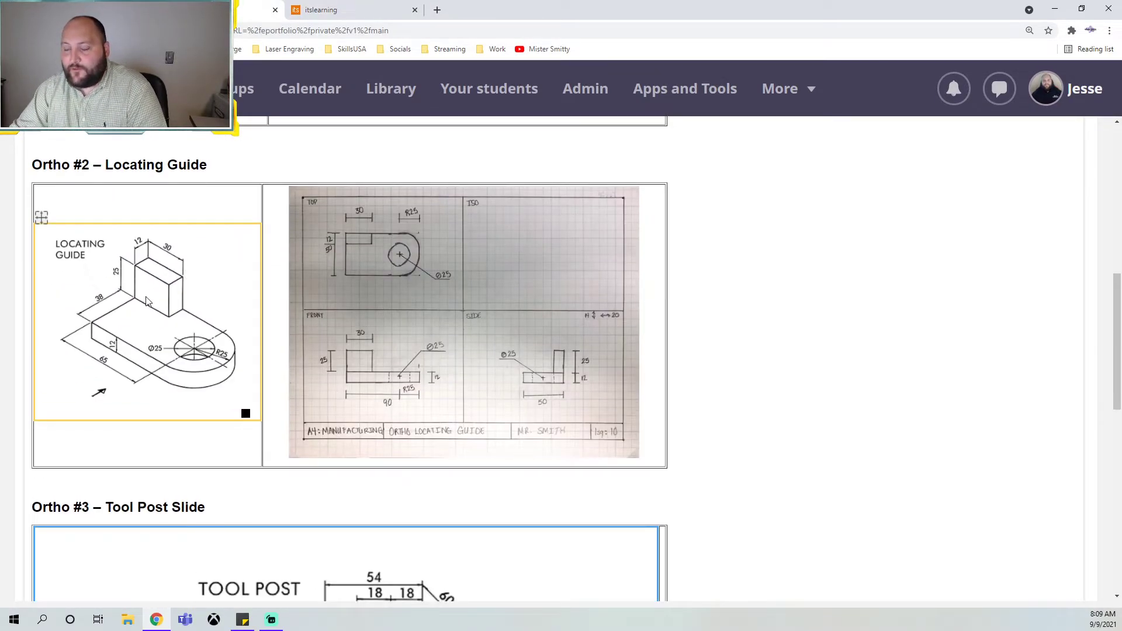
right_click(147, 302)
scroll(231, 421, "down", 2)
left_click(243, 433)
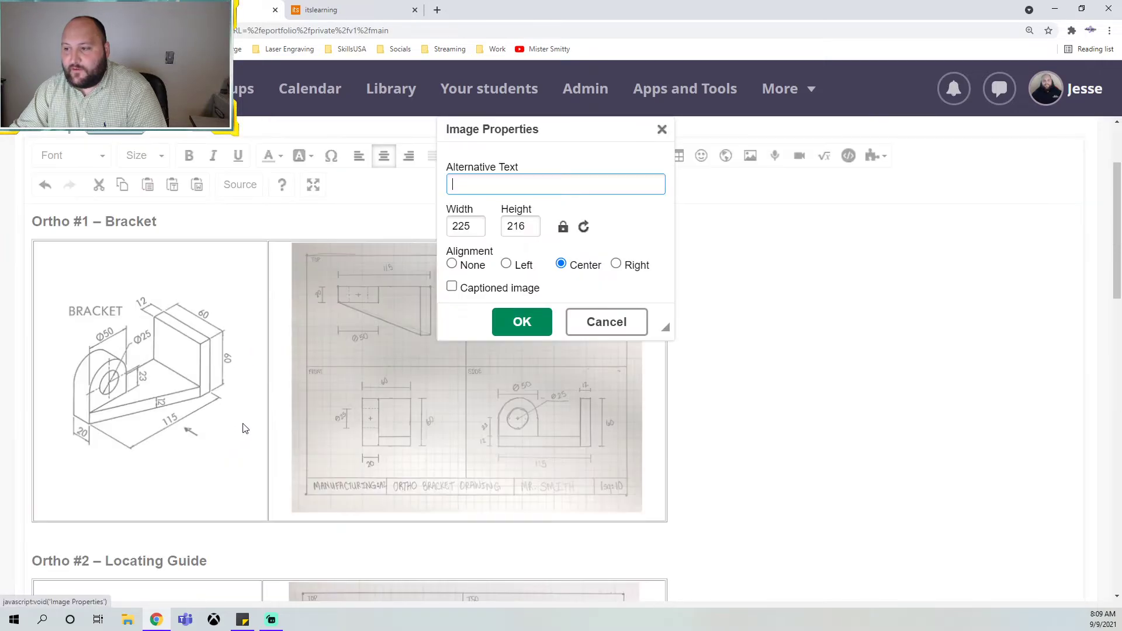
left_click(521, 321)
scroll(277, 403, "down", 3)
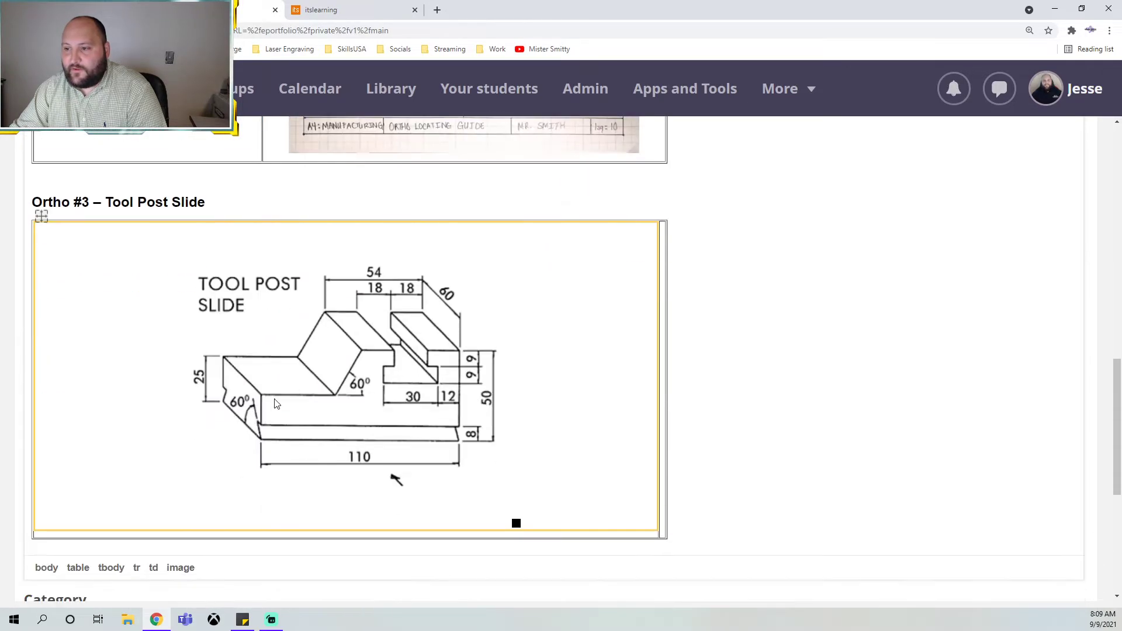
right_click(276, 404)
scroll(318, 503, "down", 2)
left_click(328, 506)
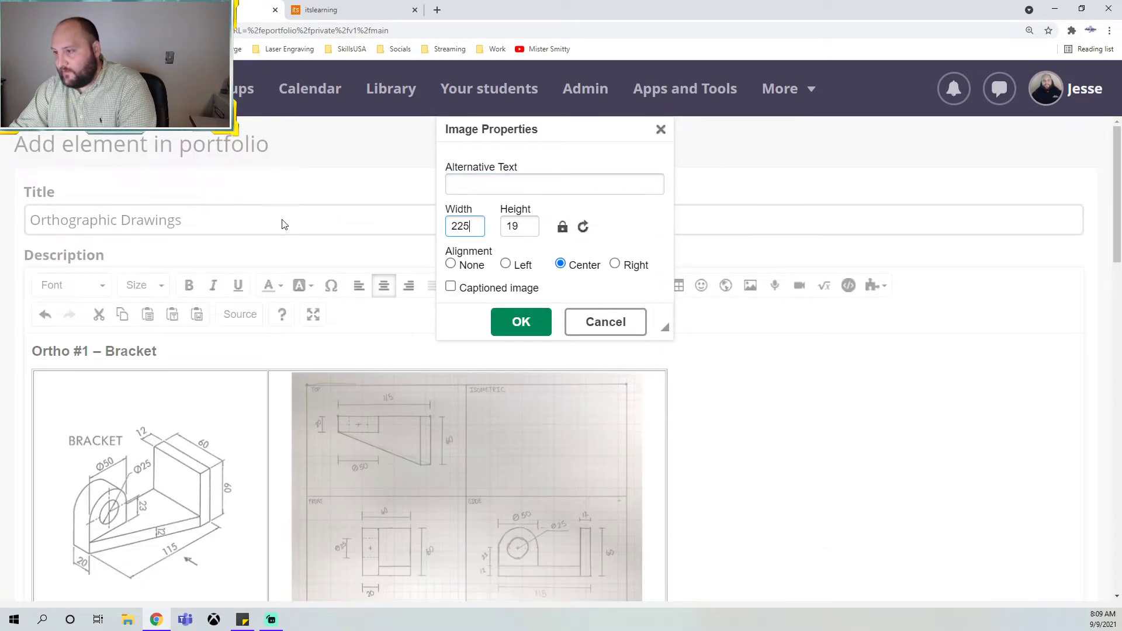
type("225")
left_click(522, 321)
scroll(509, 310, "down", 15)
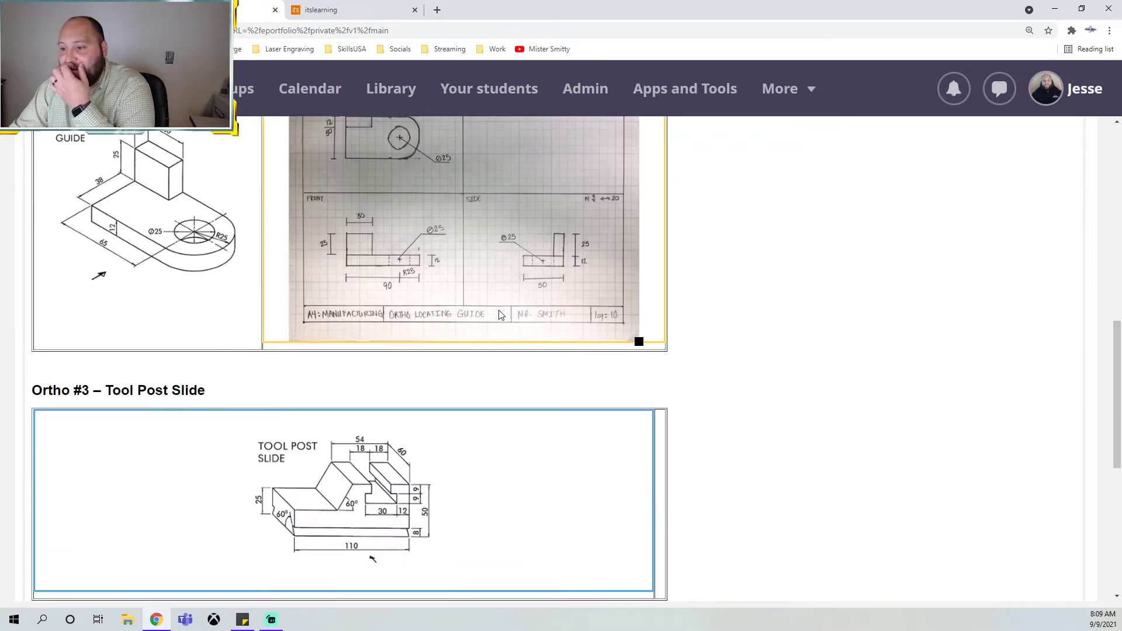
Insert the stored Ortho _3 - Tool Post Slide.png drawing photo into the second cell of the Ortho #3 table
left_click(756, 328)
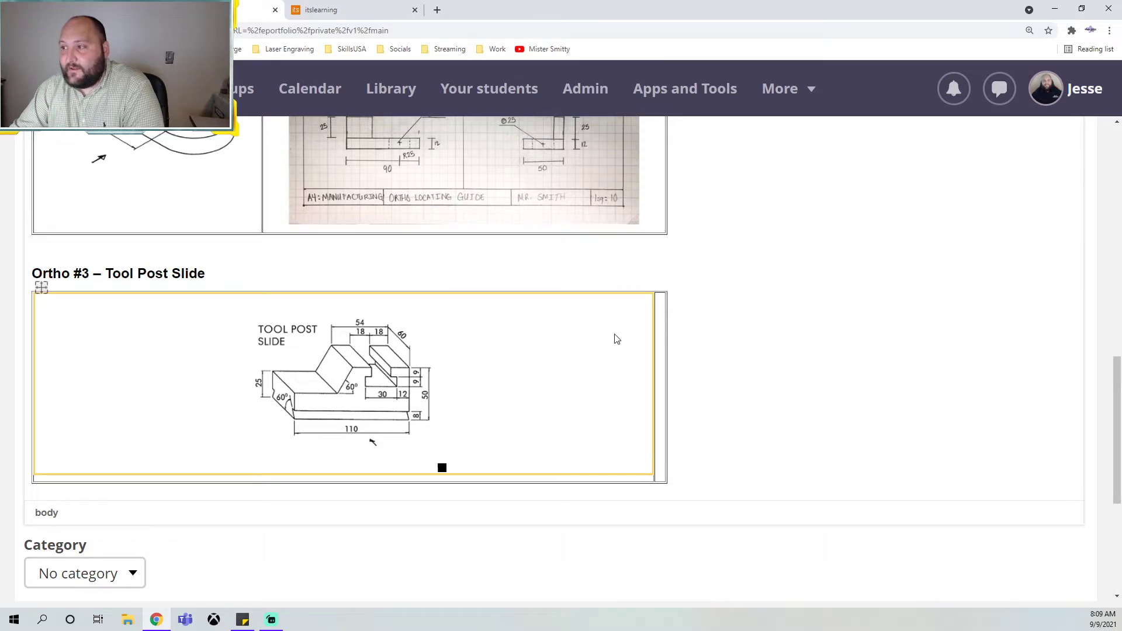
left_click(661, 339)
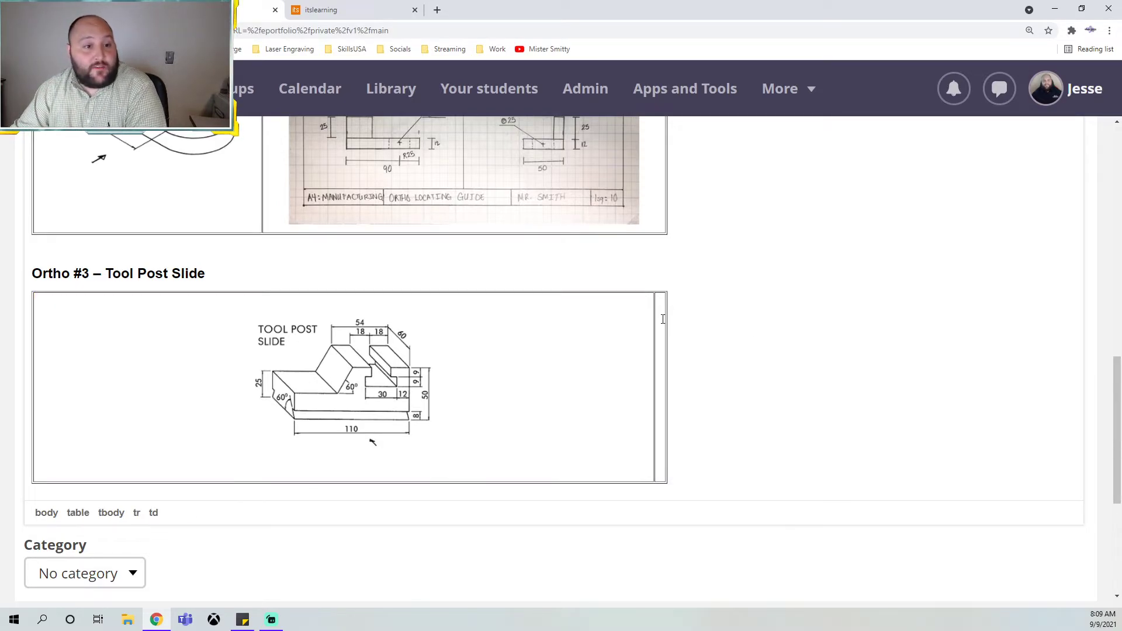
scroll(774, 344, "up", 5)
scroll(701, 318, "up", 8)
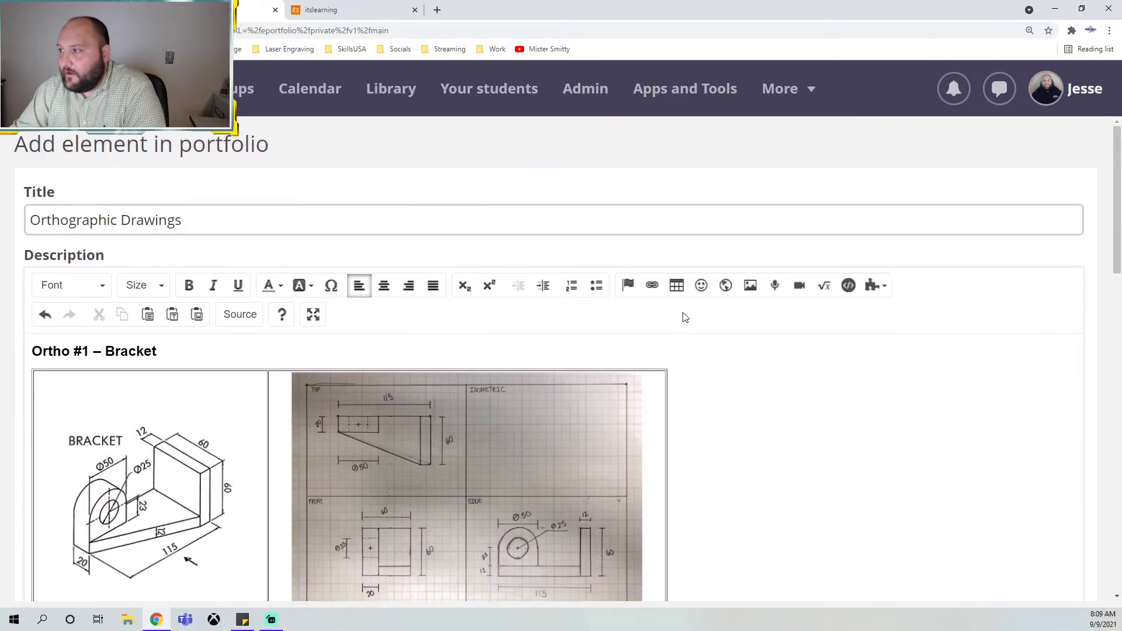
left_click(750, 286)
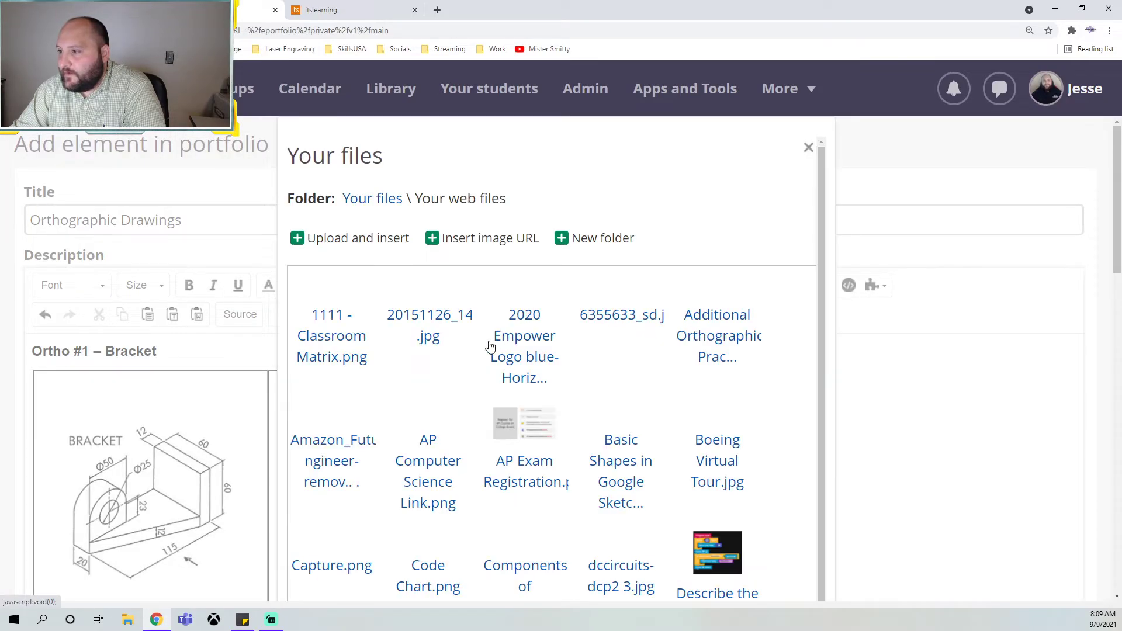
scroll(465, 458, "down", 2)
scroll(456, 432, "down", 5)
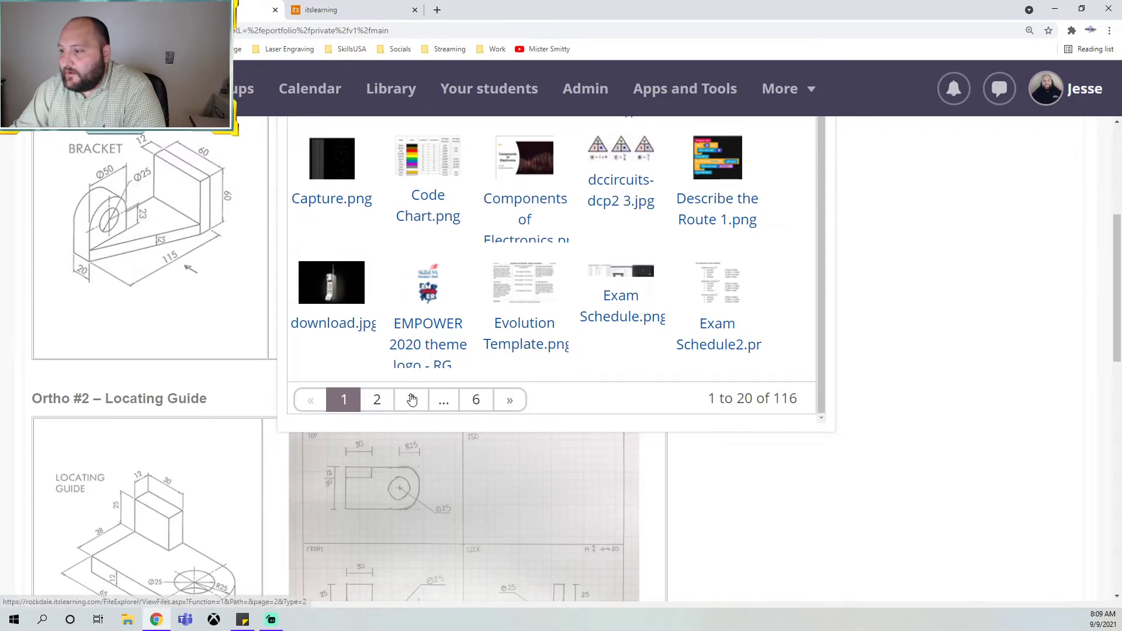
left_click(413, 400)
scroll(446, 385, "down", 2)
left_click(446, 401)
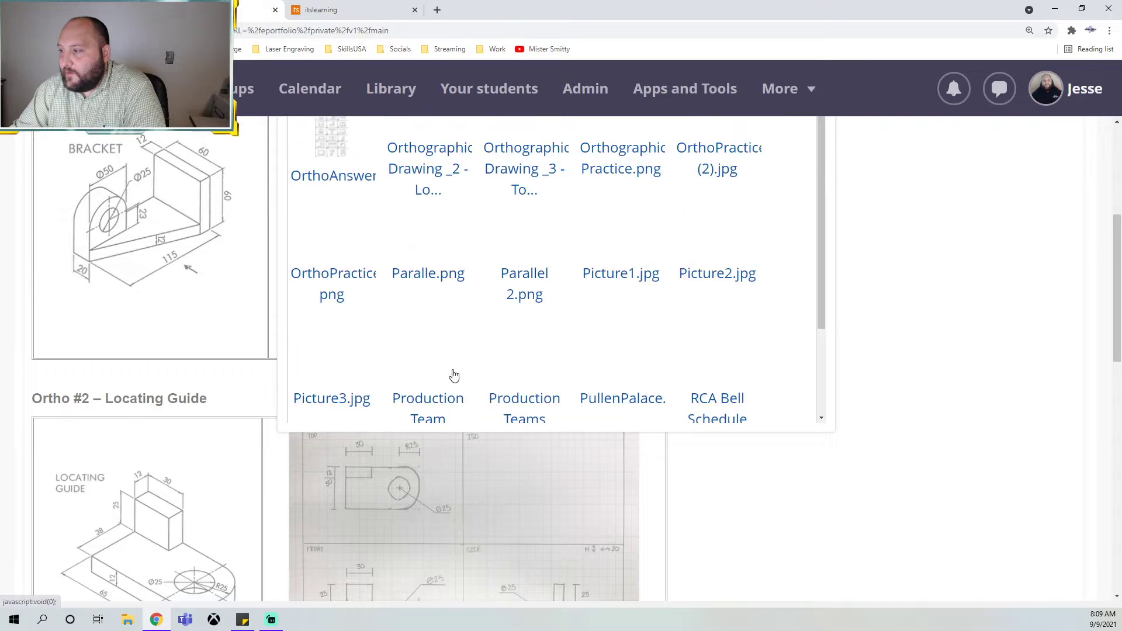
scroll(459, 279, "up", 2)
scroll(459, 279, "up", 2)
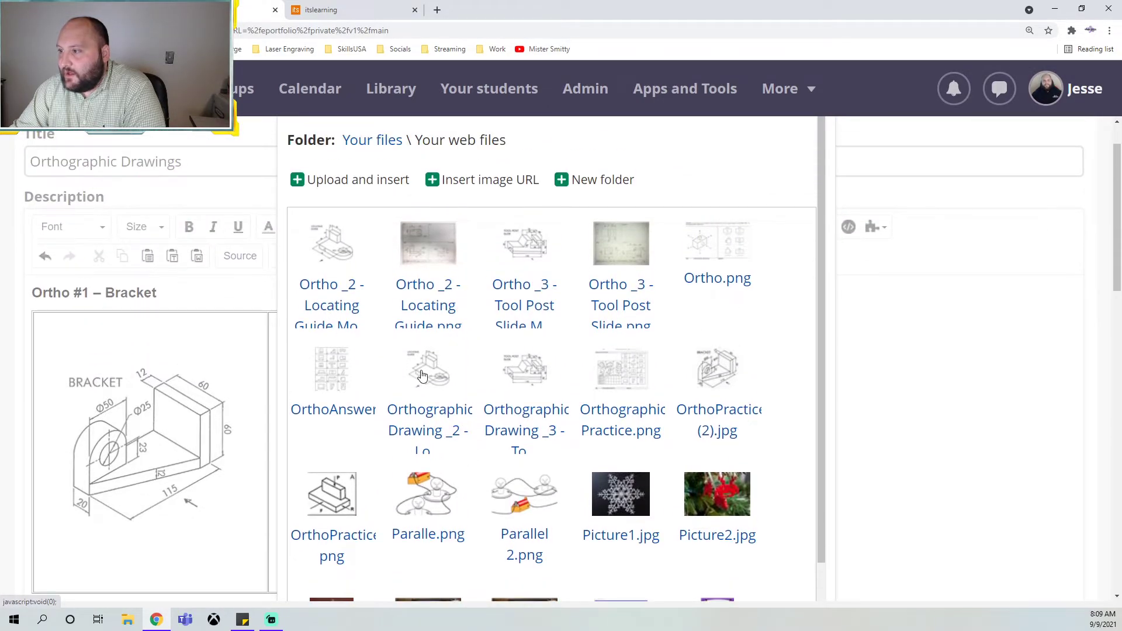
left_click(618, 285)
Set the width of the Tool Post Slide drawing photo in the Ortho #3 table to 400
scroll(595, 311, "down", 8)
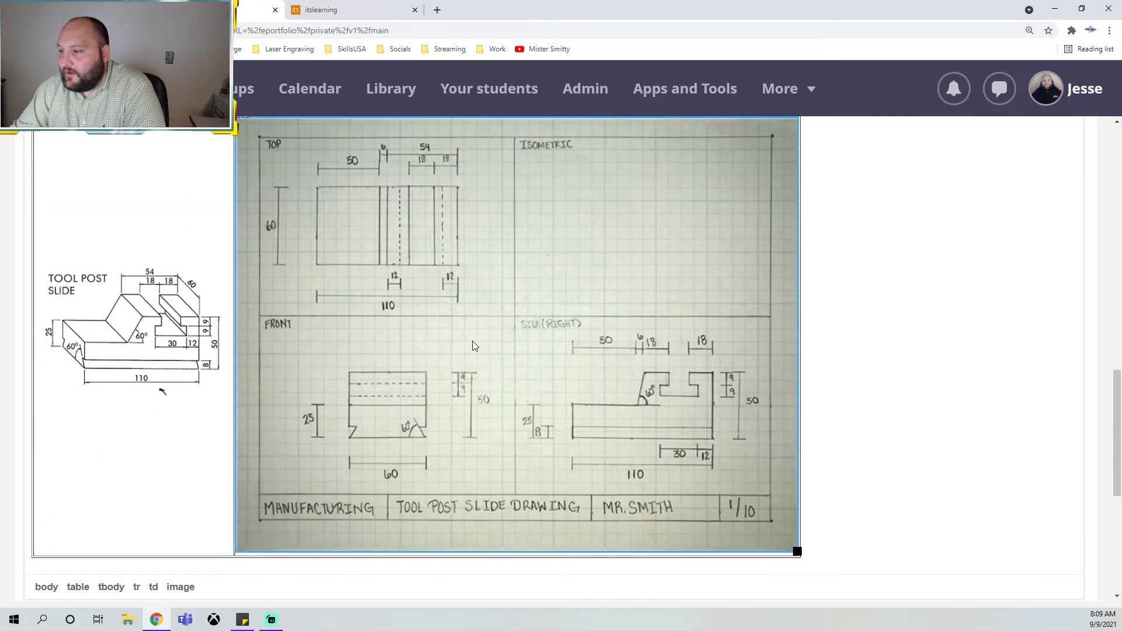
right_click(473, 345)
scroll(559, 445, "down", 3)
left_click(546, 476)
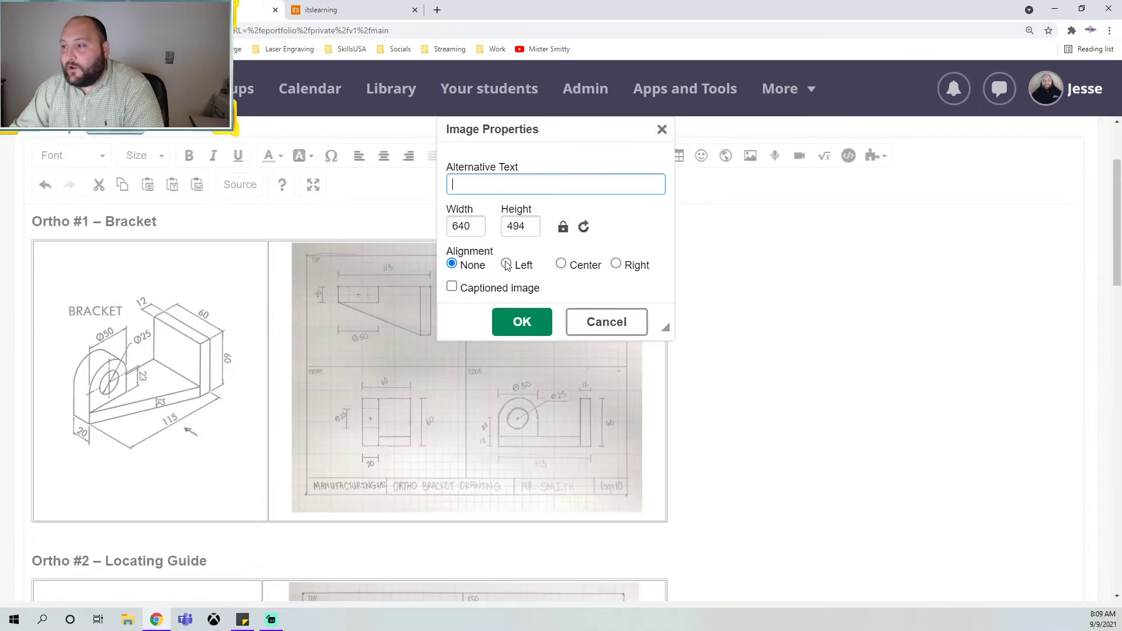
double_click(467, 225)
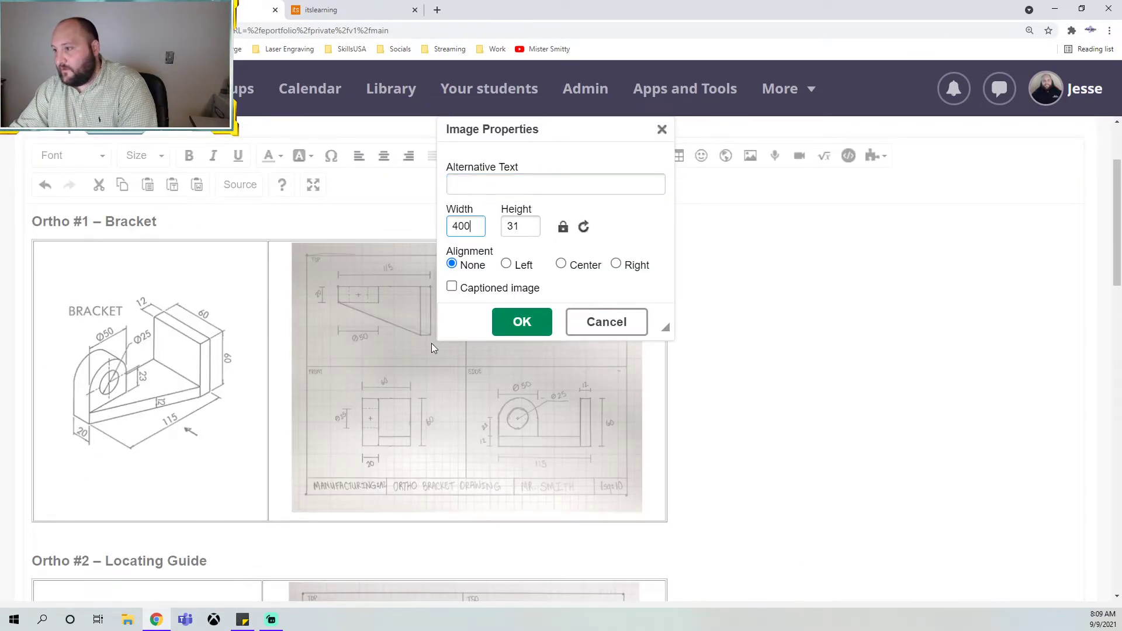
left_click(522, 321)
scroll(504, 307, "down", 10)
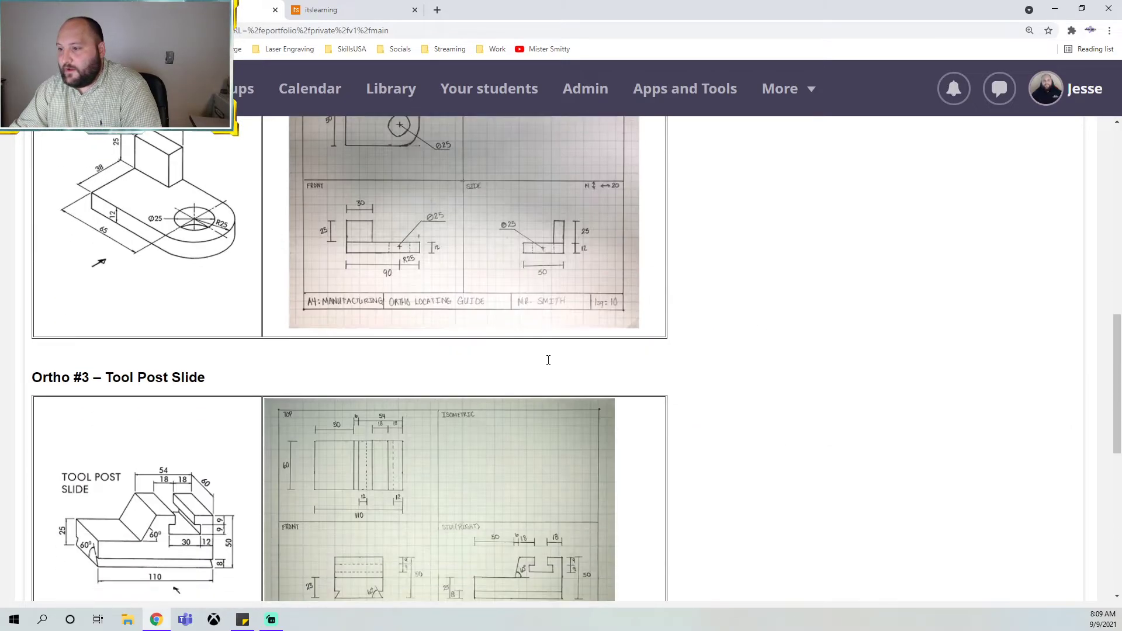
Center the Tool Post Slide drawing photo within its cell and save the Orthographic Drawings page
scroll(469, 444, "up", 15)
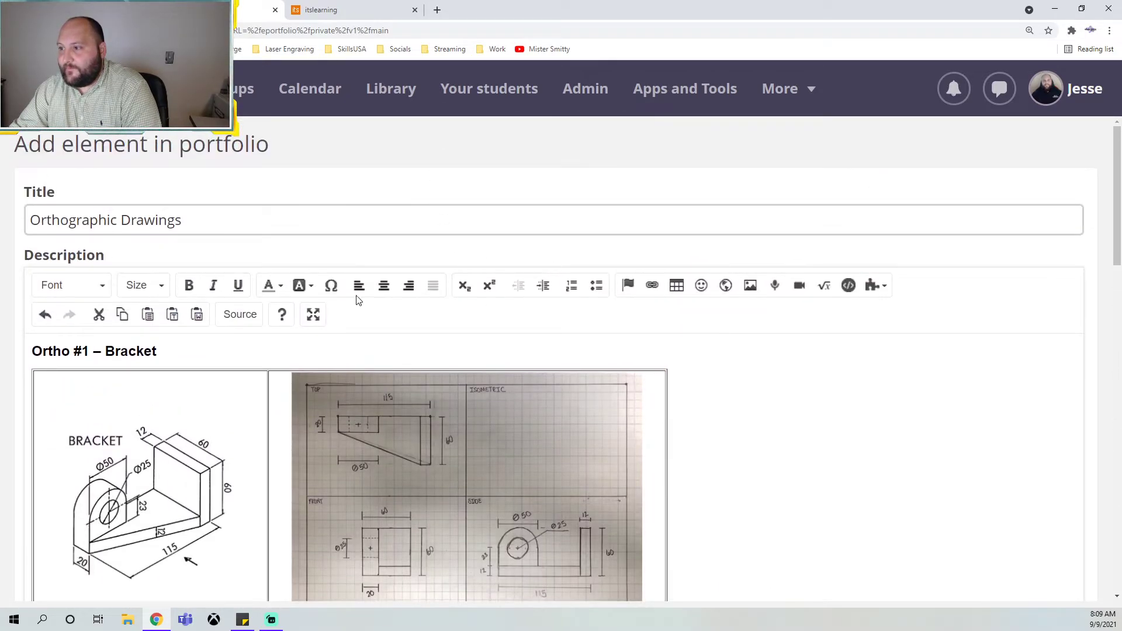
scroll(696, 371, "down", 15)
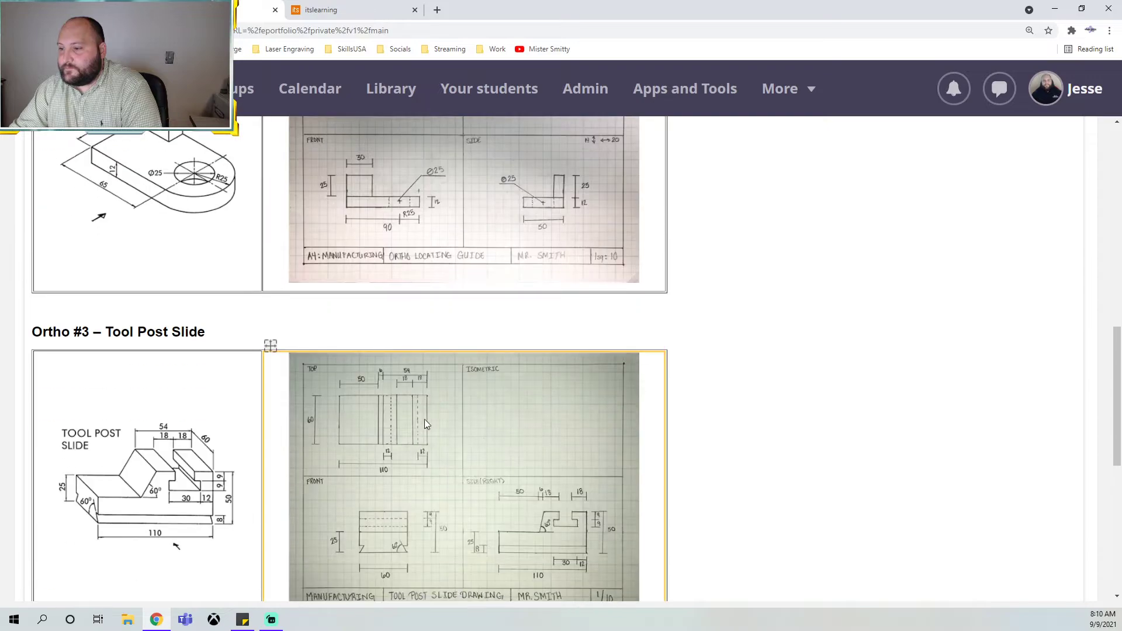
scroll(156, 506, "down", 3)
left_click(69, 548)
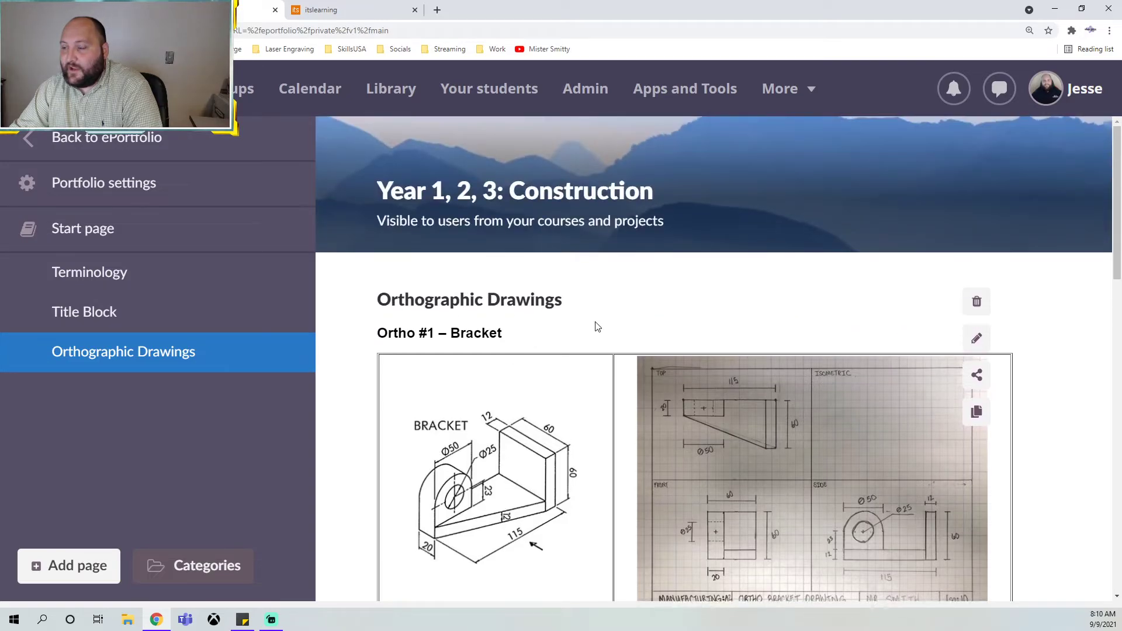
Review the saved Orthographic Drawings page, reopen it for editing and remove the blank line below the Ortho #2 – Locating Guide heading
scroll(586, 310, "down", 2)
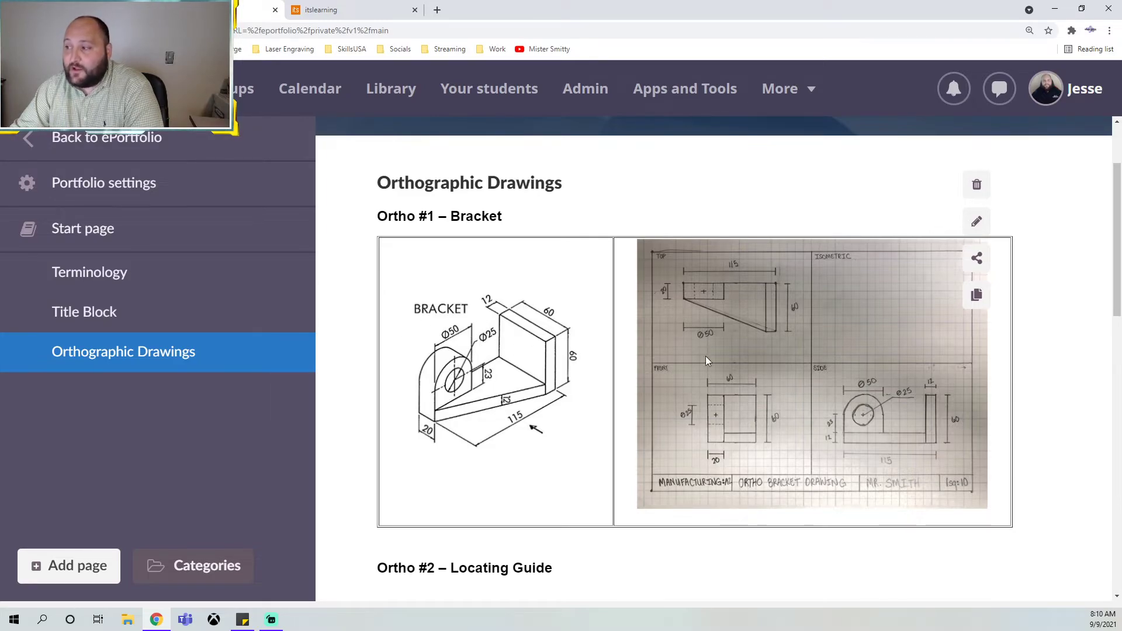
scroll(734, 338, "down", 7)
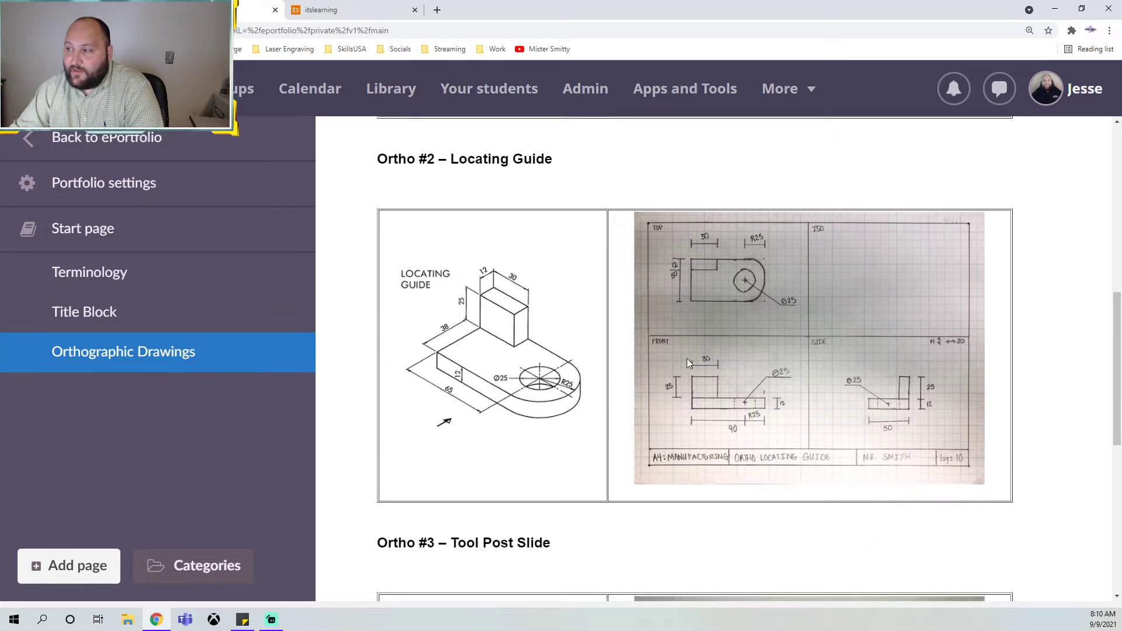
scroll(687, 362, "down", 8)
scroll(778, 345, "up", 20)
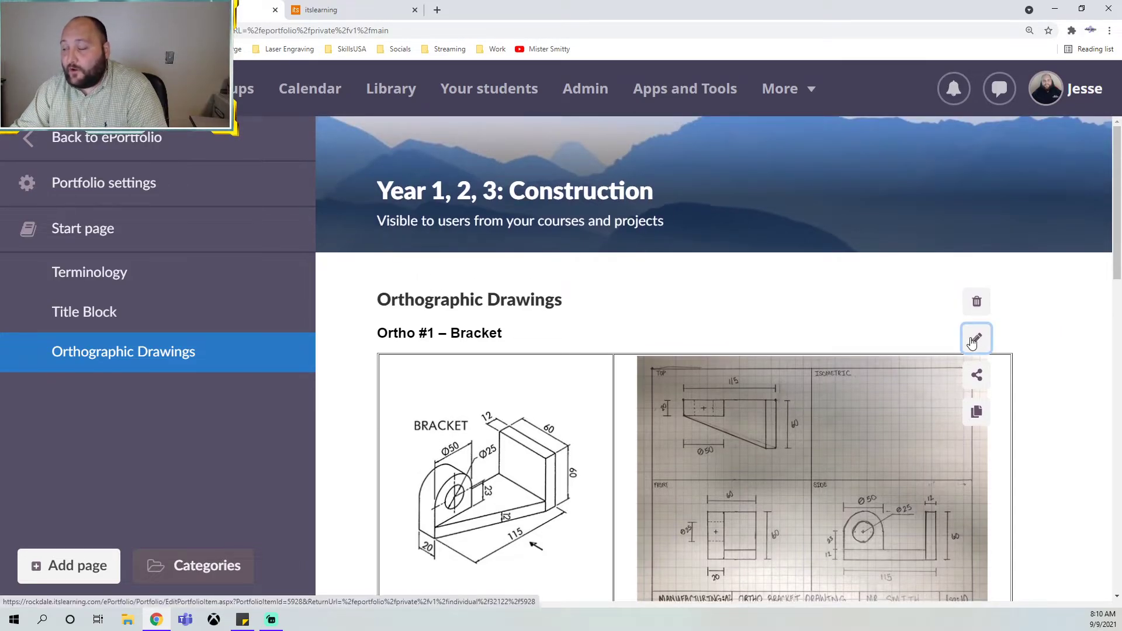
left_click(975, 339)
scroll(330, 341, "down", 5)
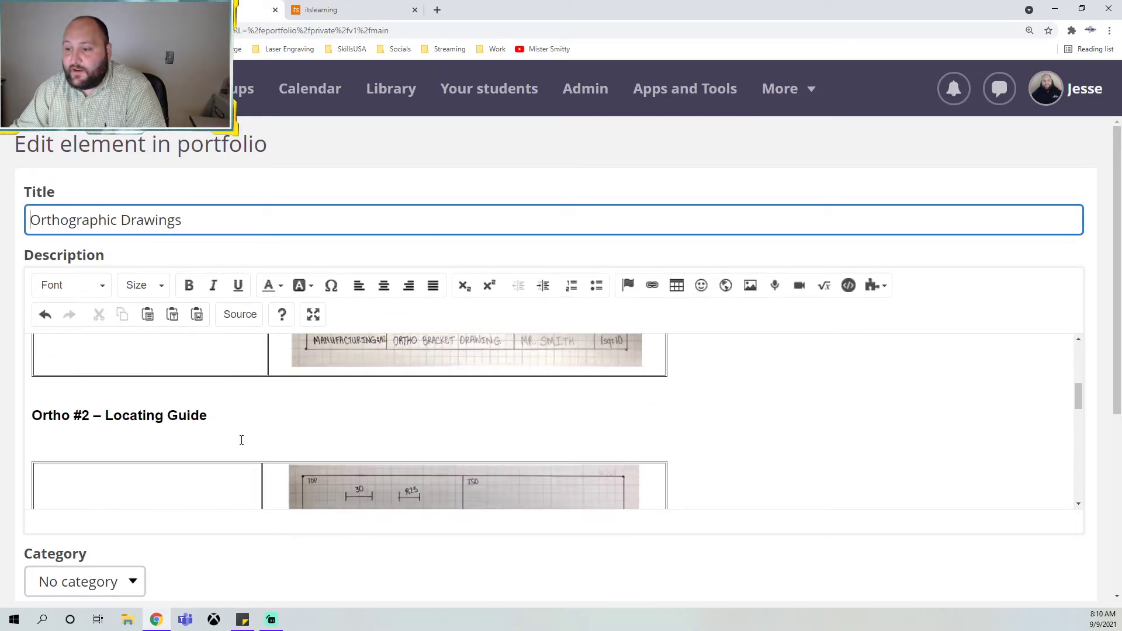
left_click(228, 435)
scroll(228, 435, "down", 3)
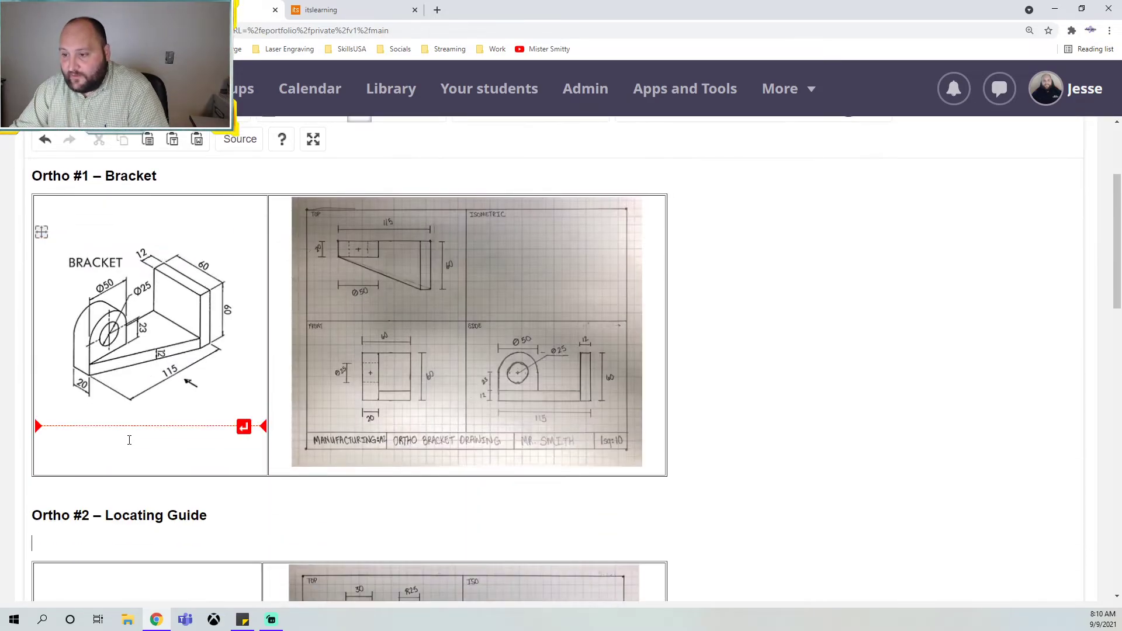
key("BackSpace")
Remove the blank line below the Ortho #3 – Tool Post Slide heading and save the Orthographic Drawings page
scroll(239, 510, "down", 7)
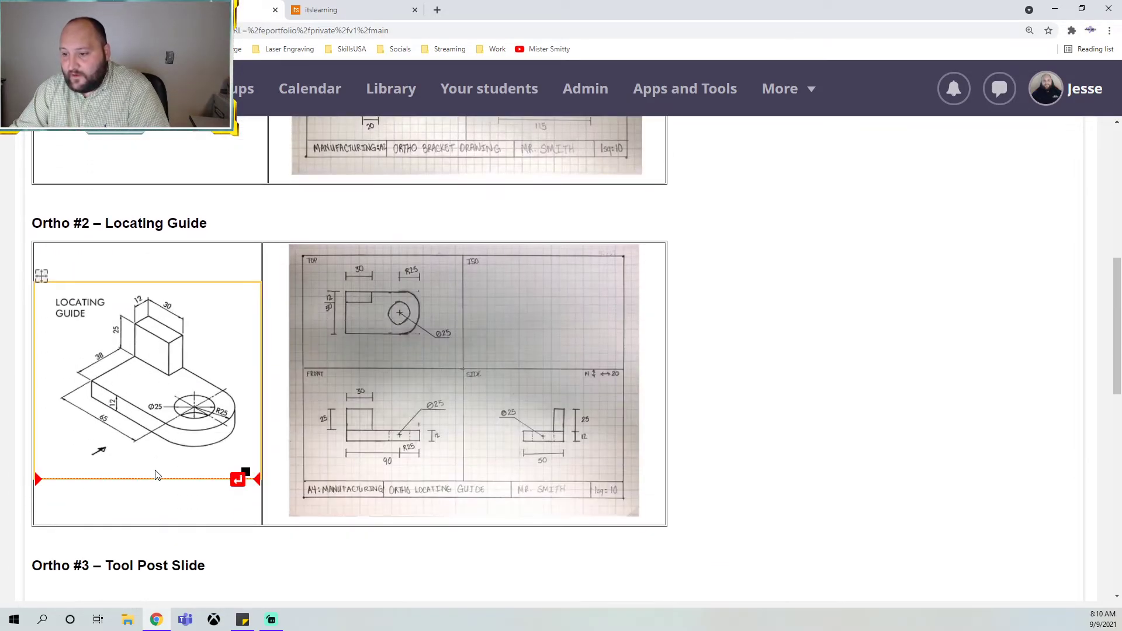
left_click(110, 470)
key("BackSpace")
scroll(123, 478, "down", 4)
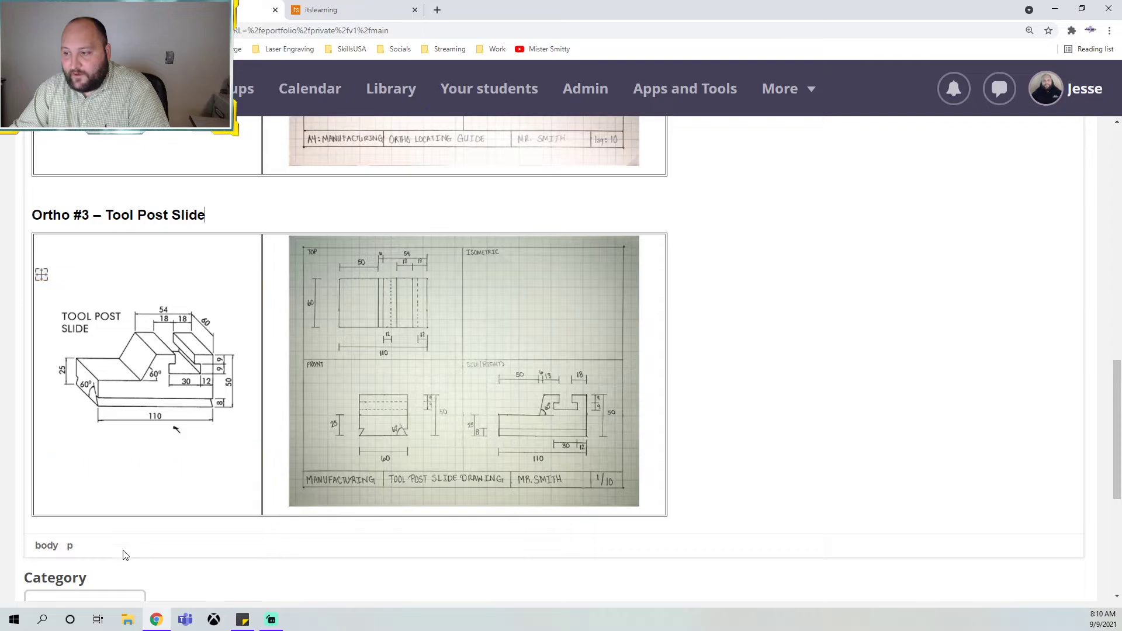
scroll(125, 556, "down", 6)
left_click(58, 521)
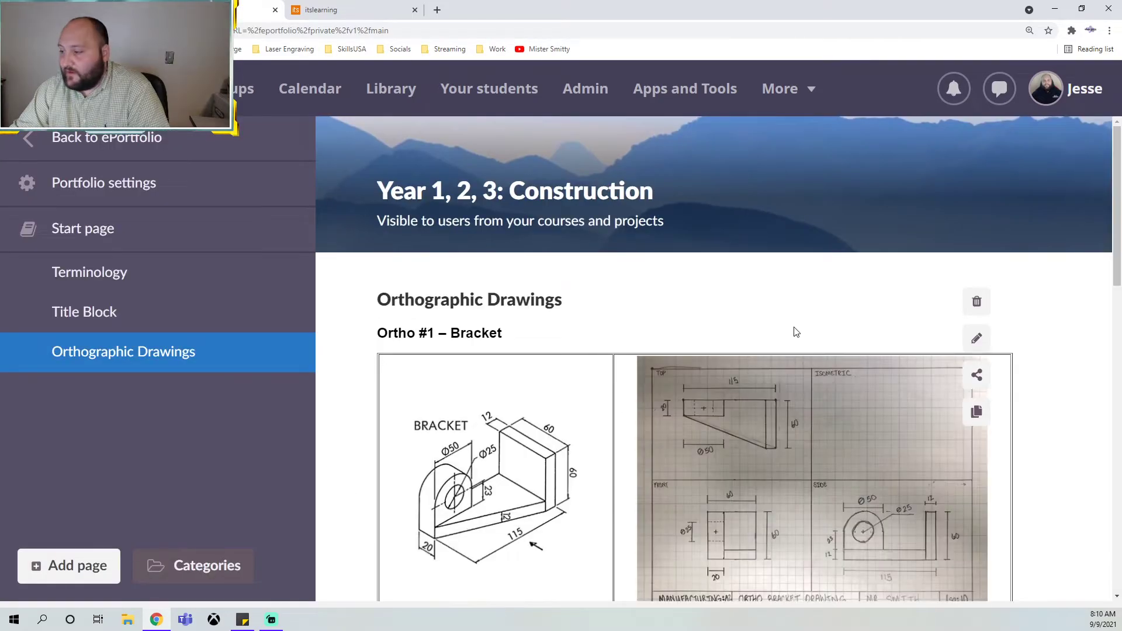
Review the portfolio's start page, the Terminology table and the Title Block page
left_click(101, 231)
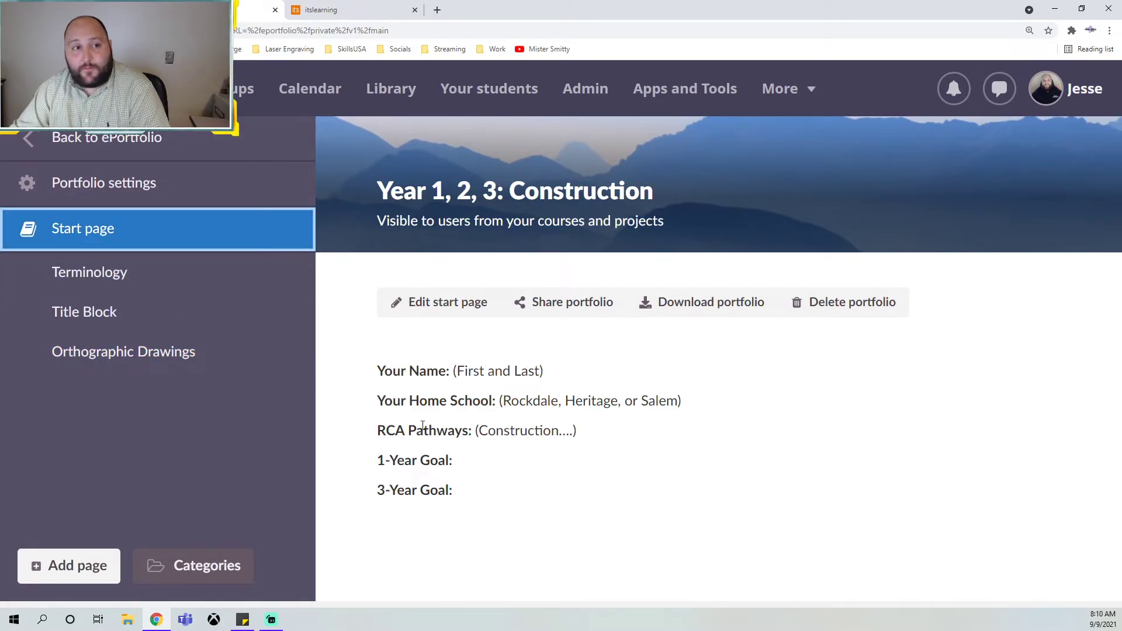
left_click(87, 273)
scroll(678, 415, "down", 2)
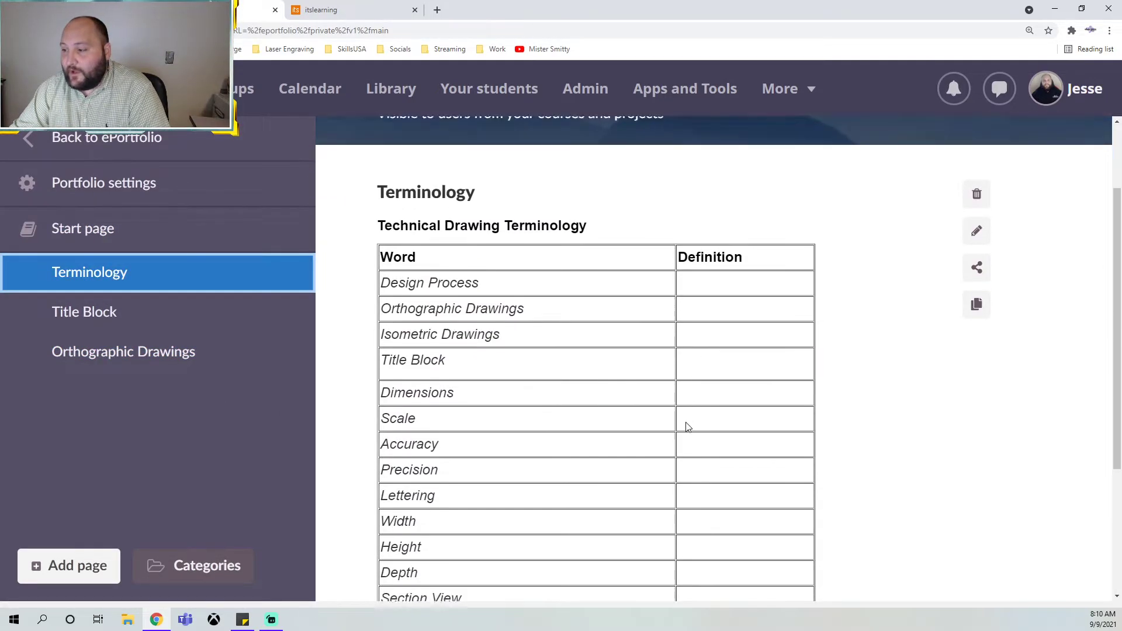
scroll(687, 427, "down", 1)
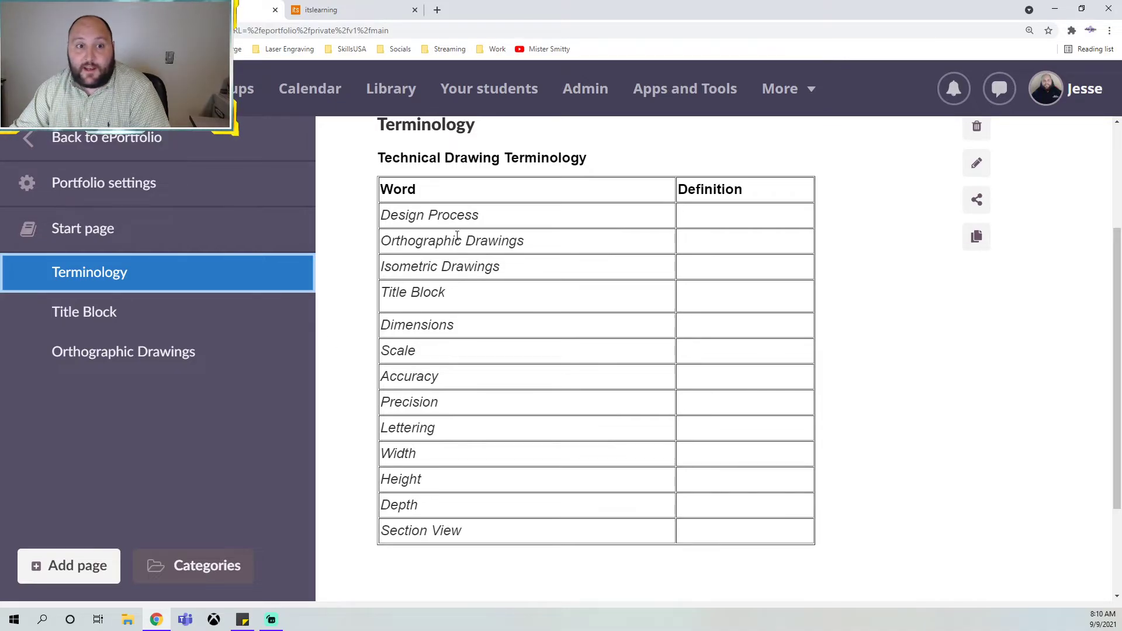
left_click(167, 325)
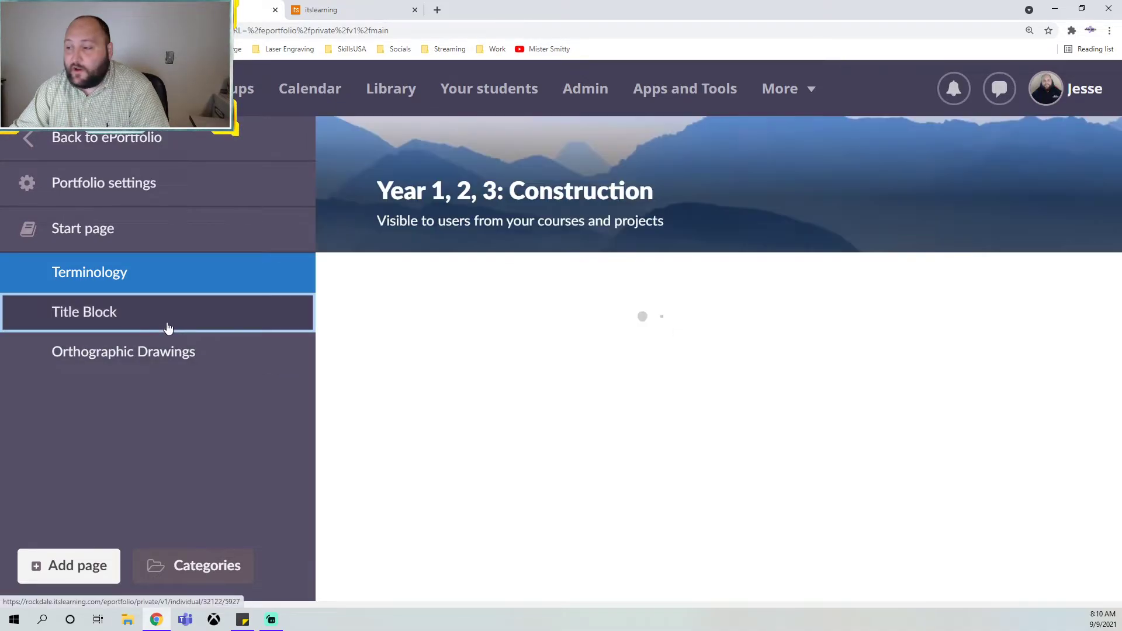
scroll(649, 366, "down", 3)
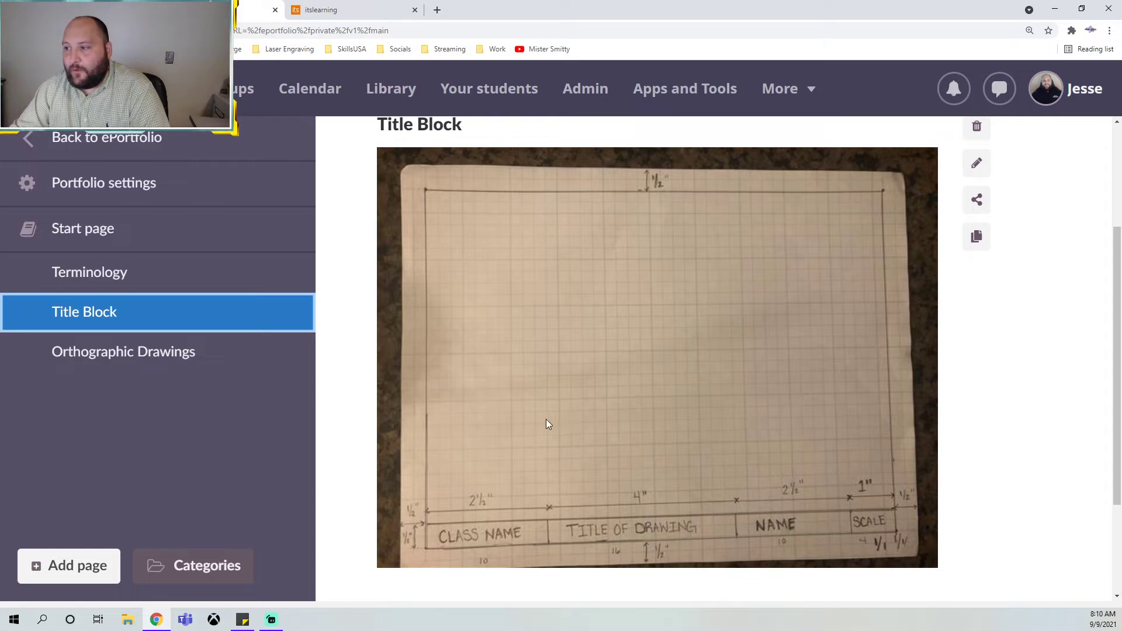
Review the Bracket, Locating Guide and Tool Post Slide tables on the Orthographic Drawings page
left_click(115, 354)
scroll(683, 356, "down", 3)
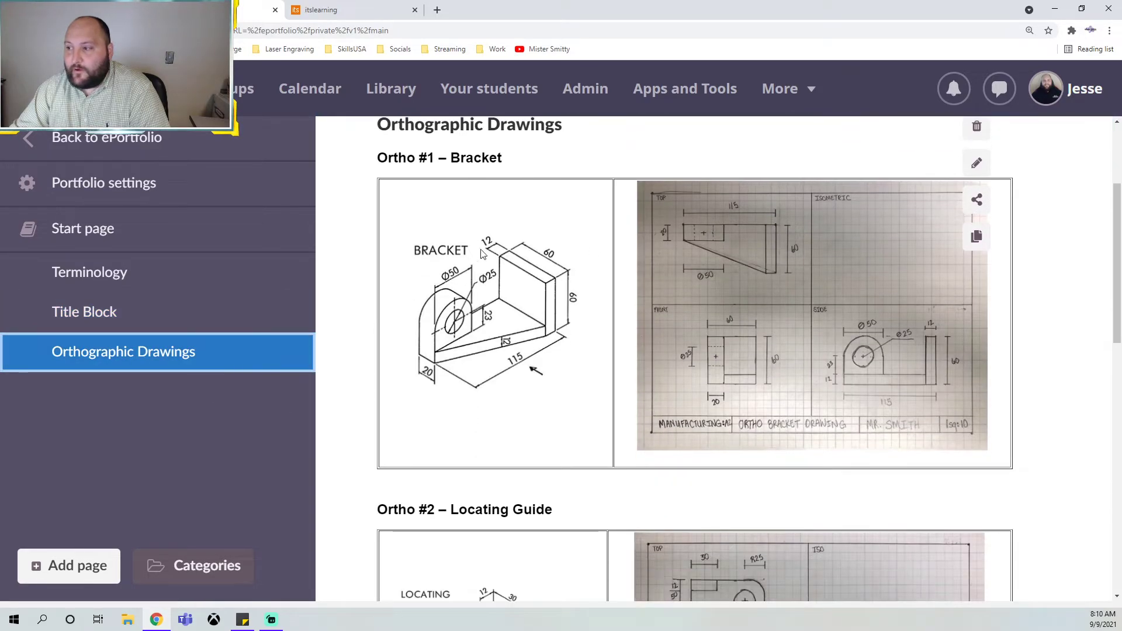
scroll(630, 353, "down", 6)
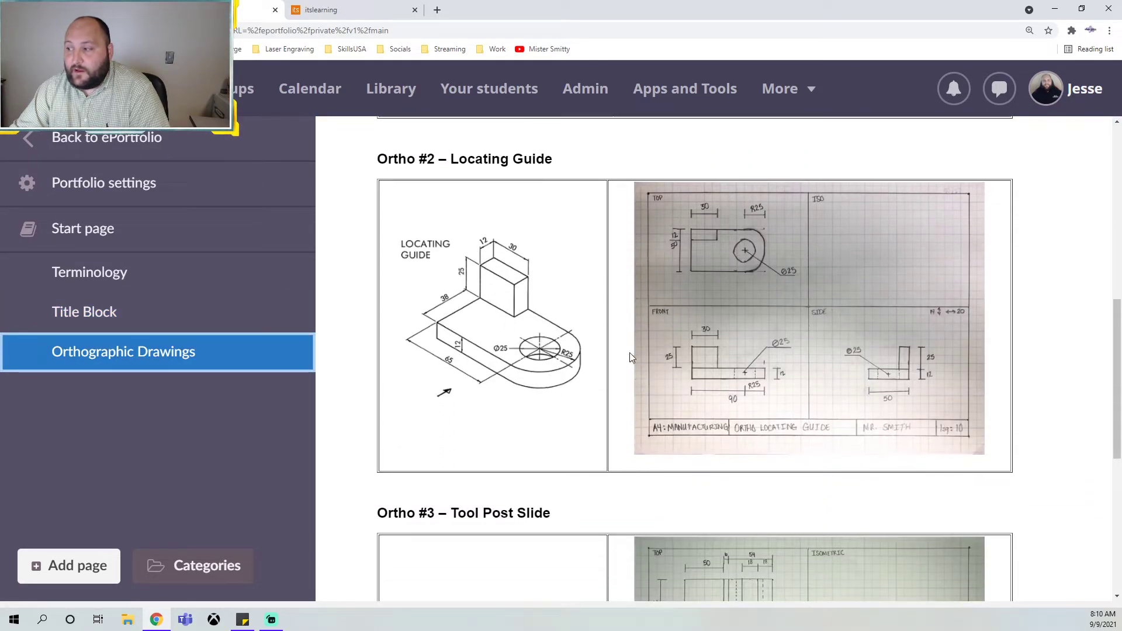
scroll(629, 353, "down", 7)
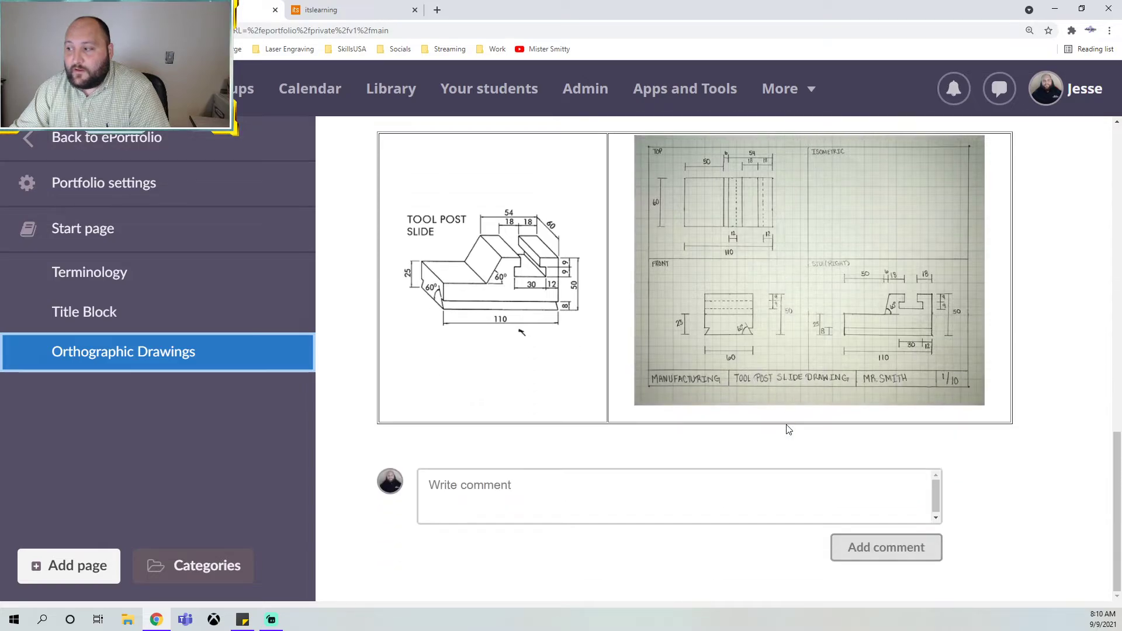
scroll(770, 434, "up", 7)
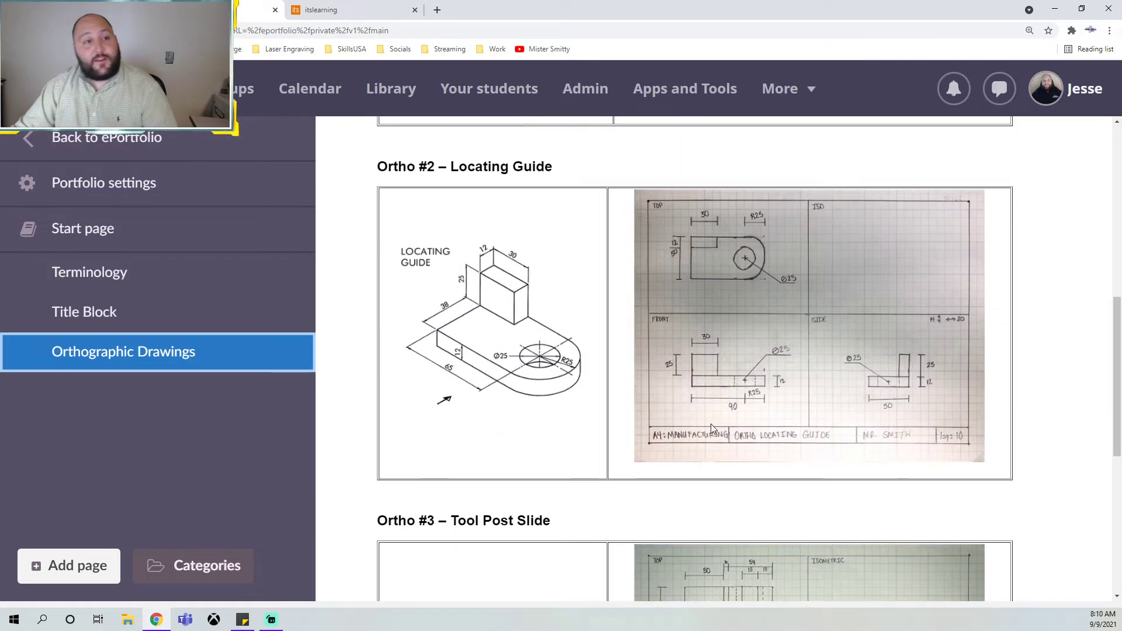
scroll(603, 237, "up", 8)
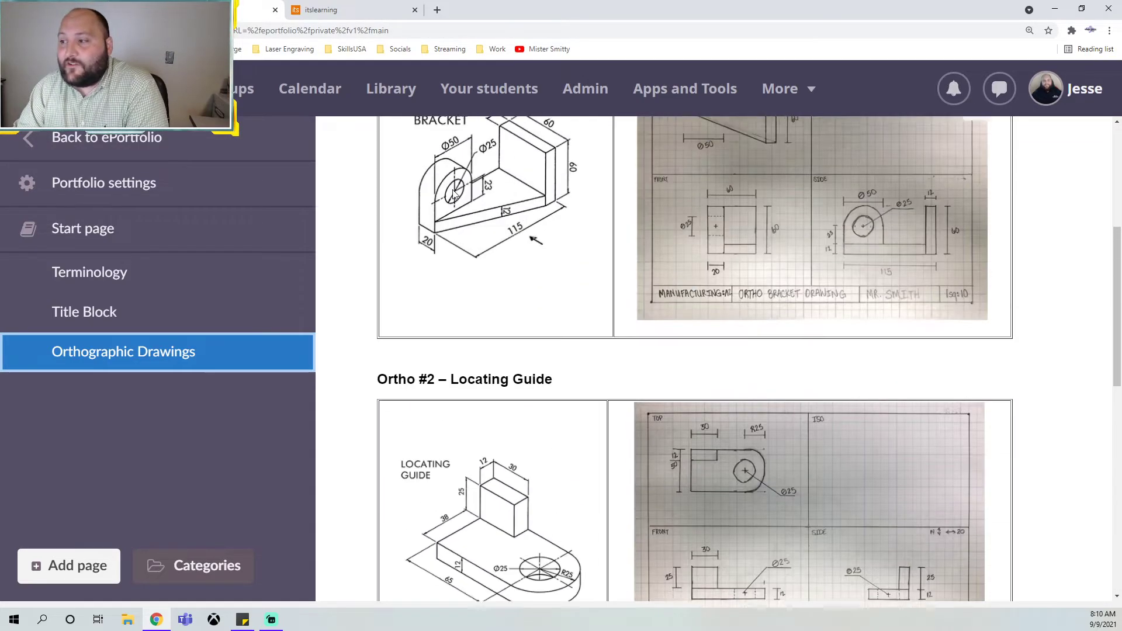
Download the Construction portfolio's export file from its start page and show it in the Downloads folder
left_click(181, 253)
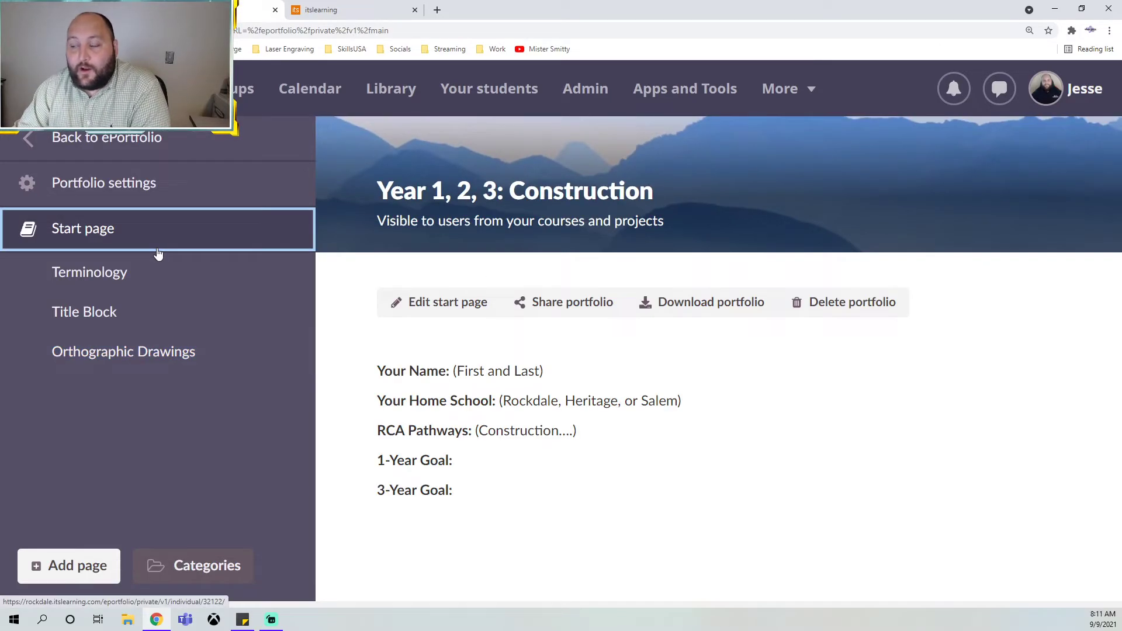
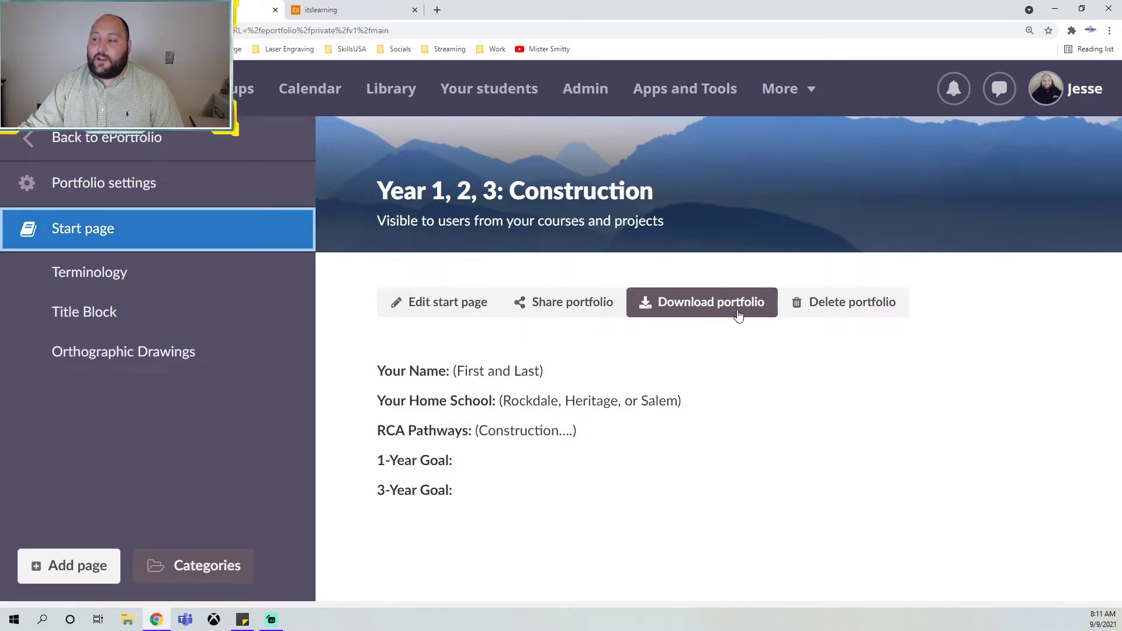
left_click(689, 313)
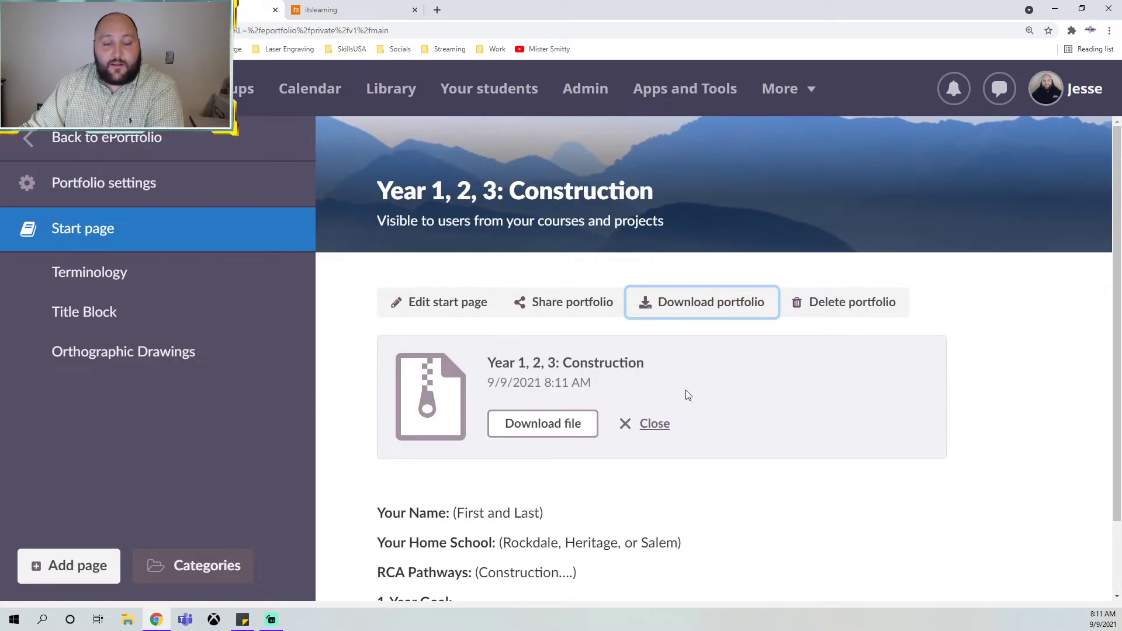
left_click(558, 434)
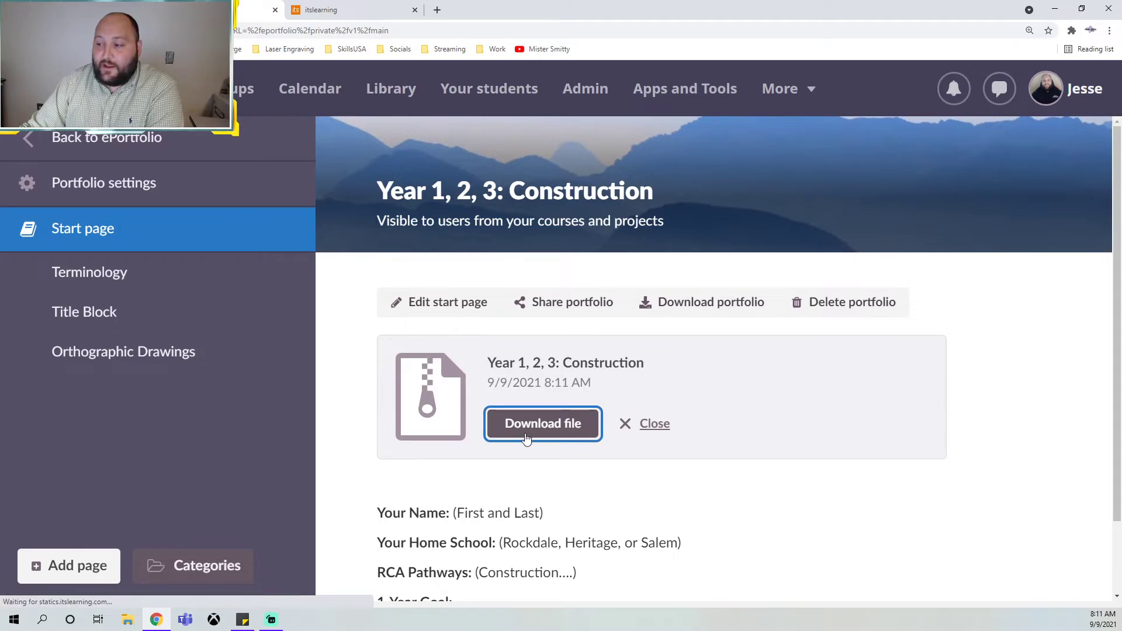
left_click(124, 591)
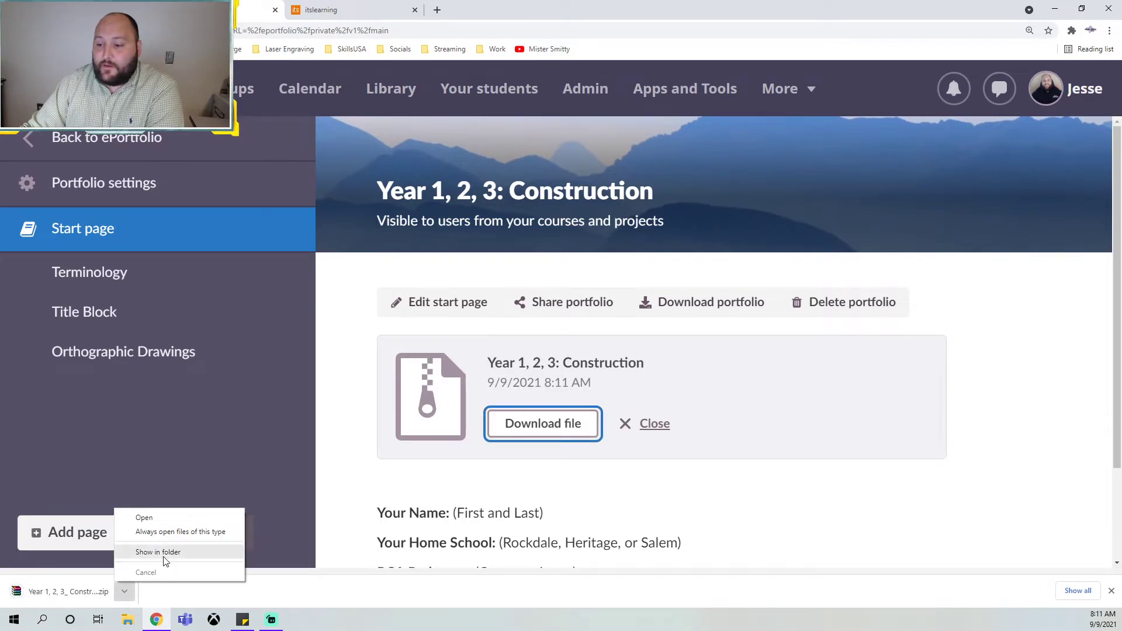
left_click(164, 563)
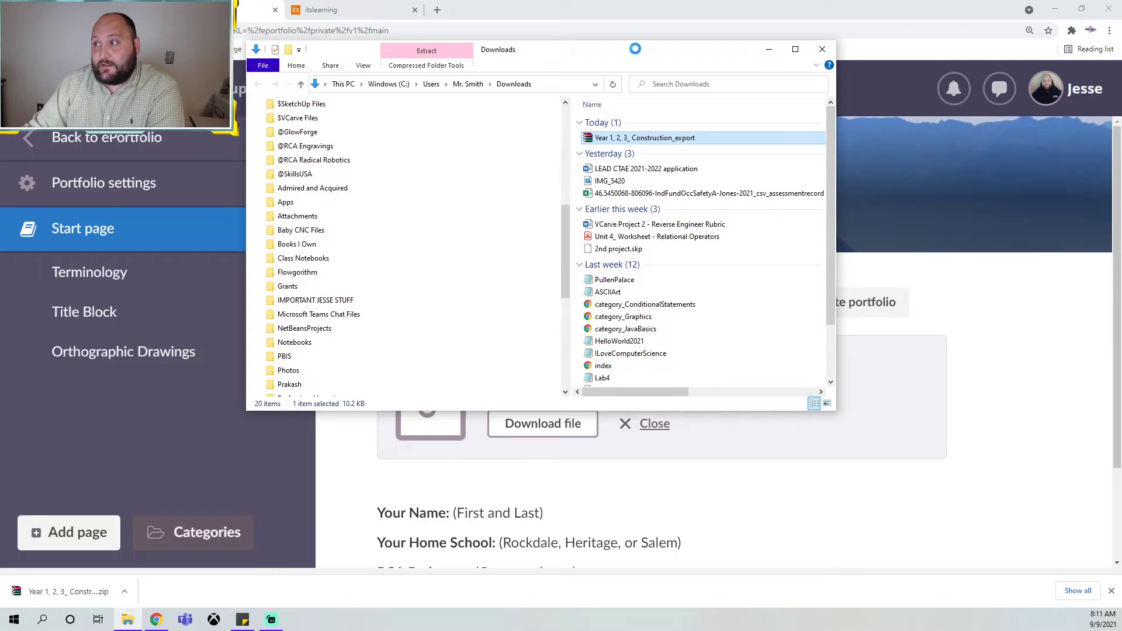
Extract the Year 1, 2, 3_ Construction_export archive into Downloads and open the extracted index file
left_click_drag(635, 50, 0, 81)
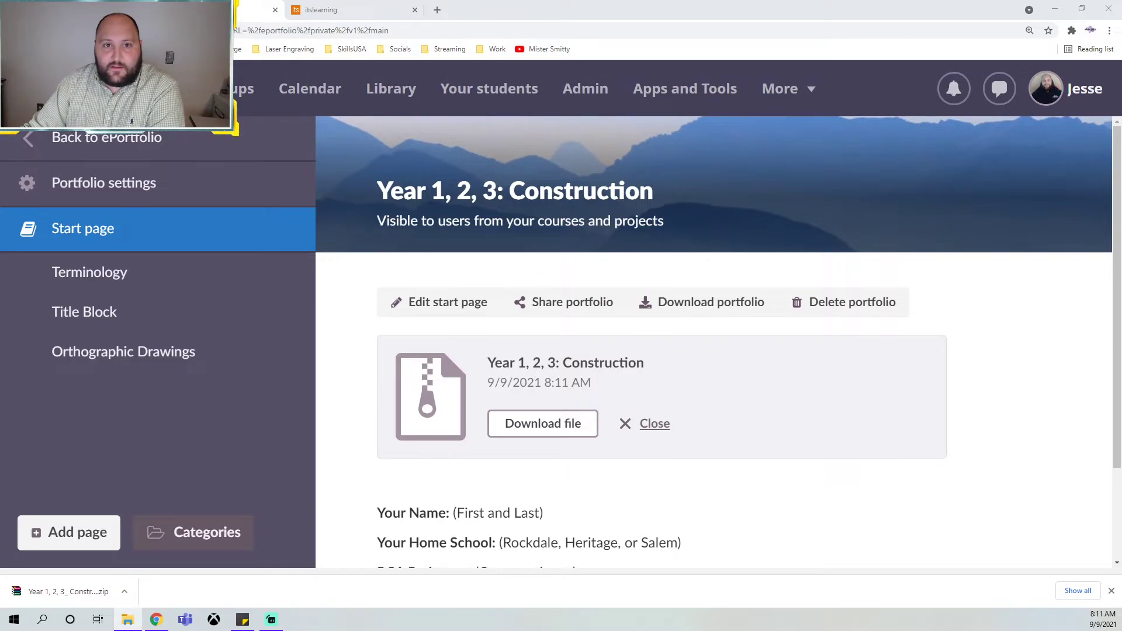
left_click_drag(0, 111, 669, 107)
left_click(613, 194)
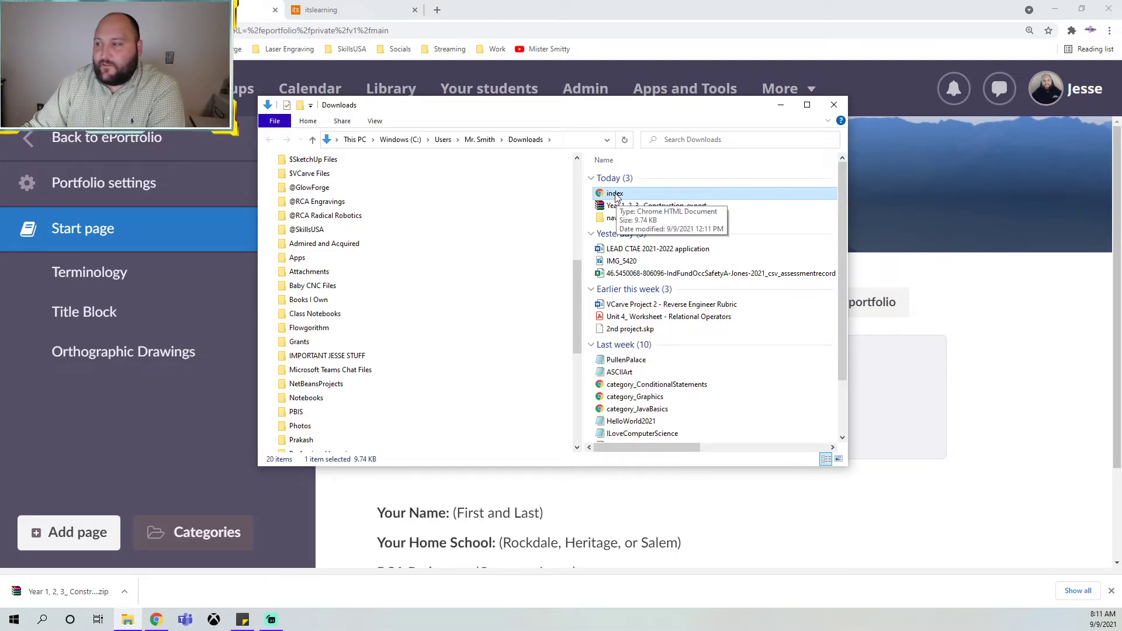
double_click(615, 194)
Review the exported portfolio page from the start page details through Terminology, Title Block and the three orthographic drawings
scroll(551, 281, "down", 5)
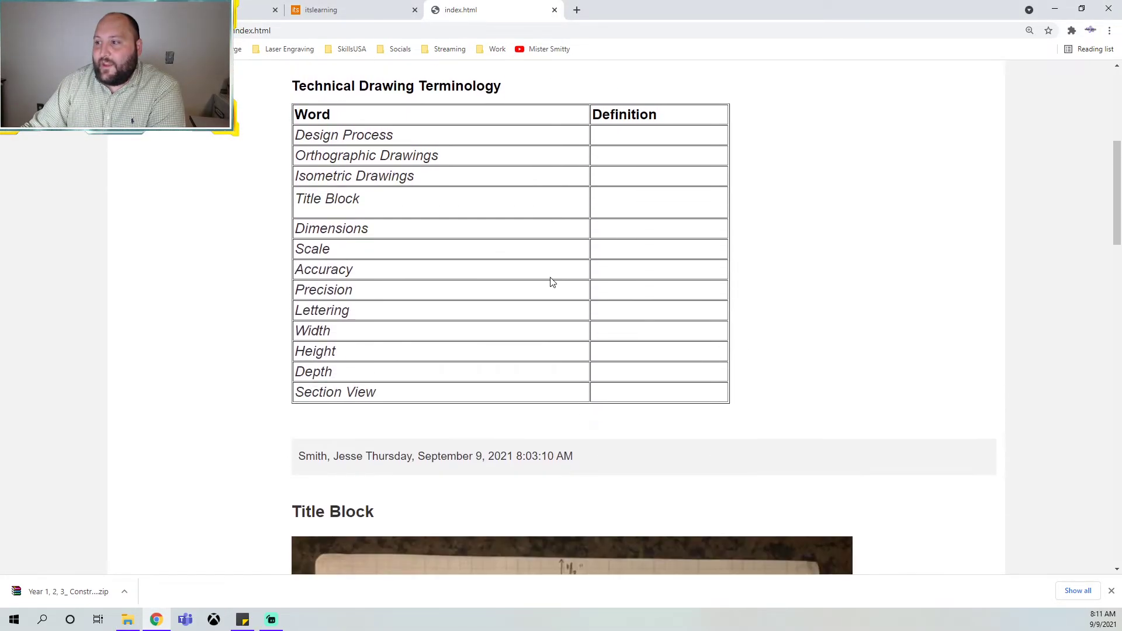
scroll(550, 279, "down", 20)
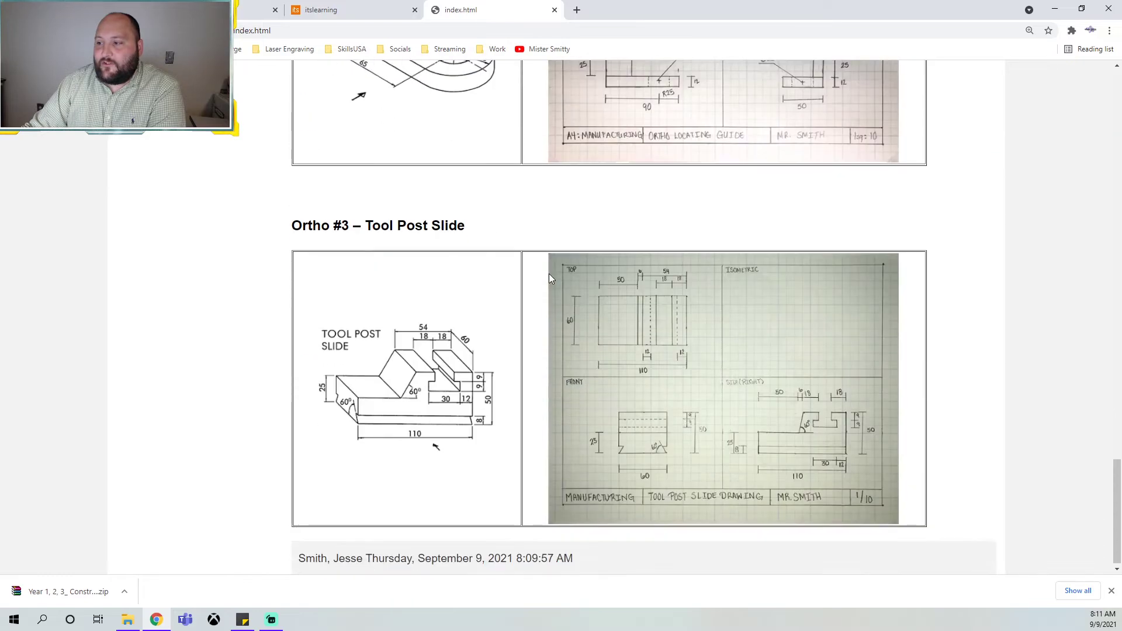
scroll(547, 284, "up", 20)
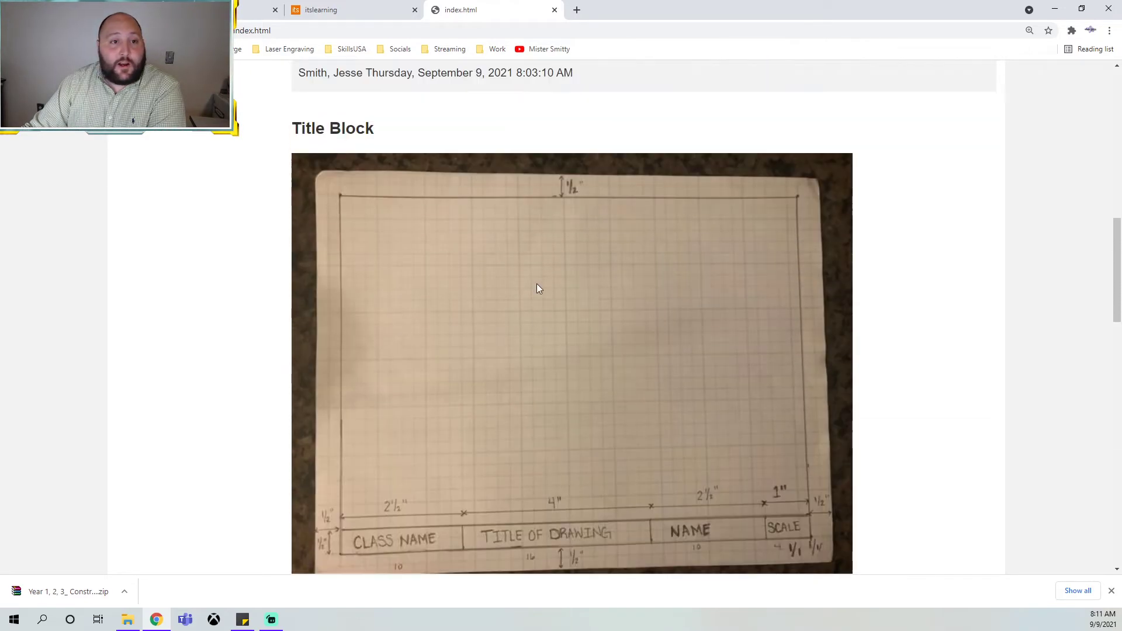
scroll(538, 288, "up", 10)
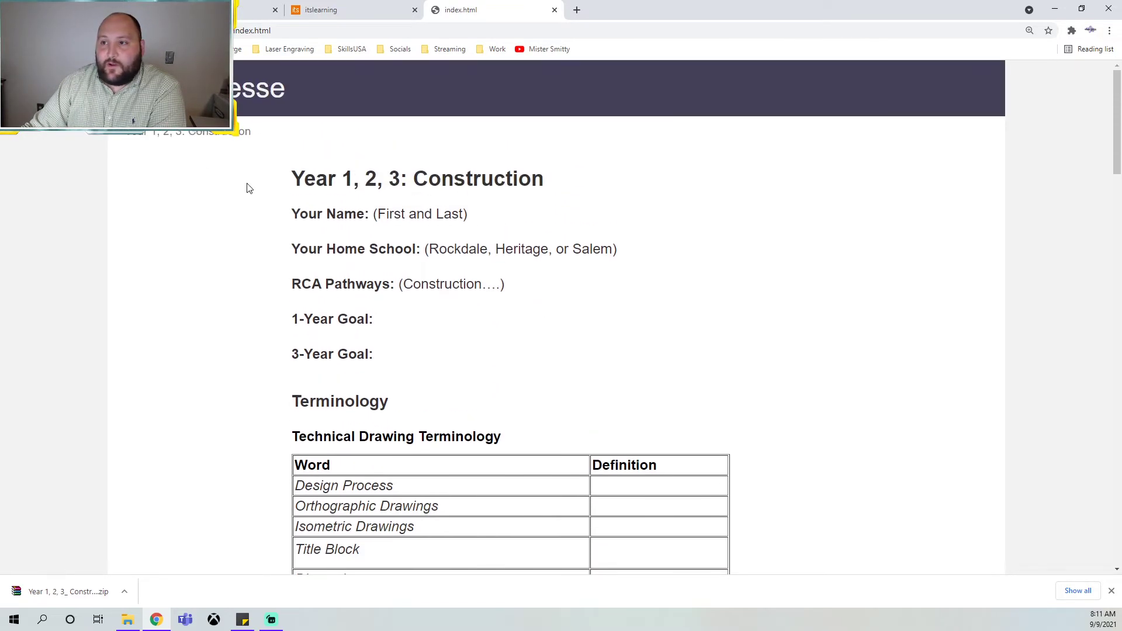
scroll(251, 190, "down", 15)
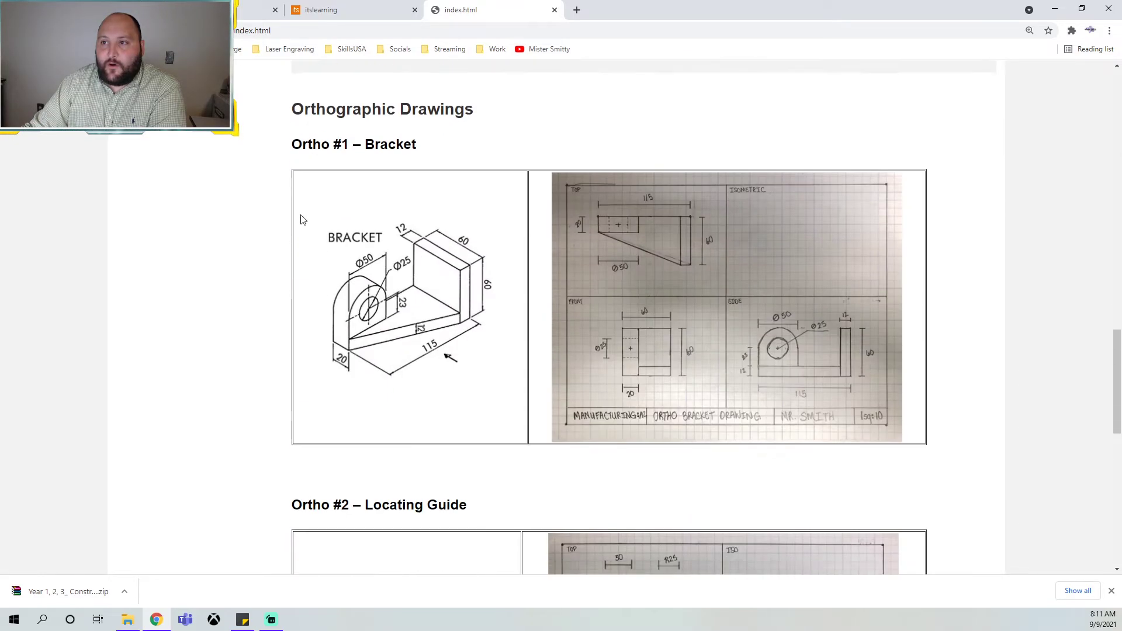
scroll(303, 219, "down", 11)
scroll(302, 219, "up", 11)
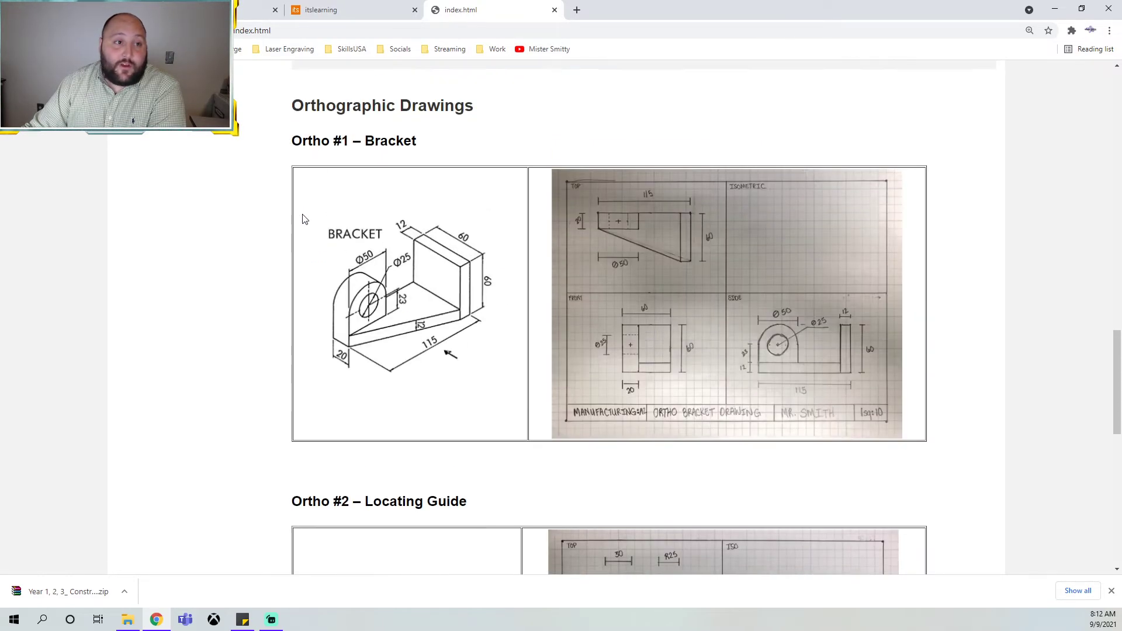
scroll(303, 219, "up", 15)
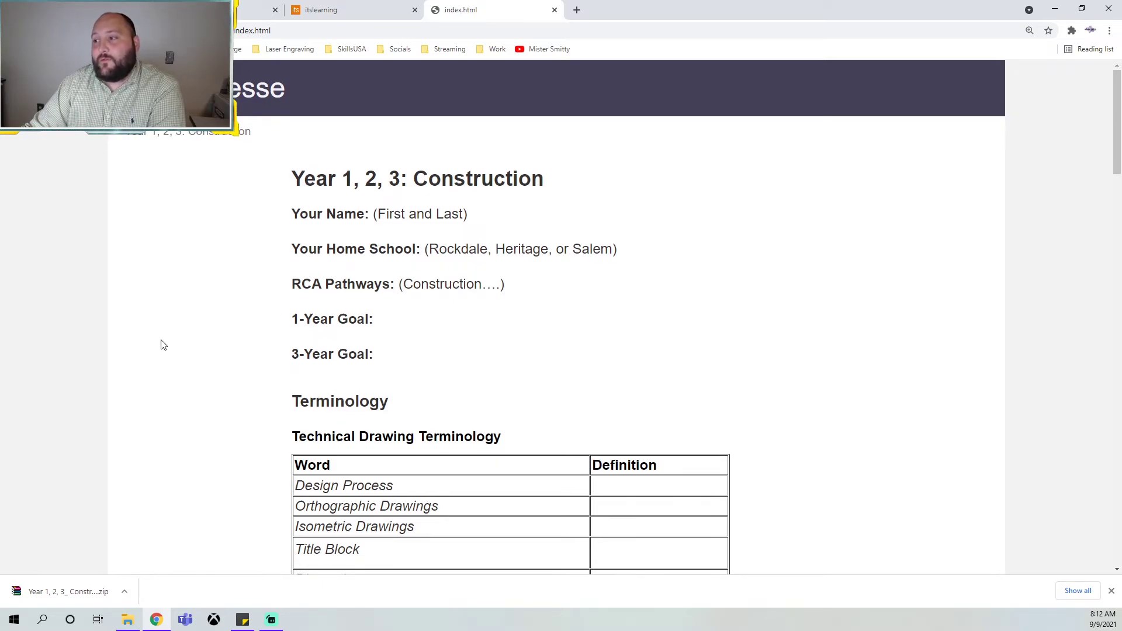
scroll(257, 303, "down", 15)
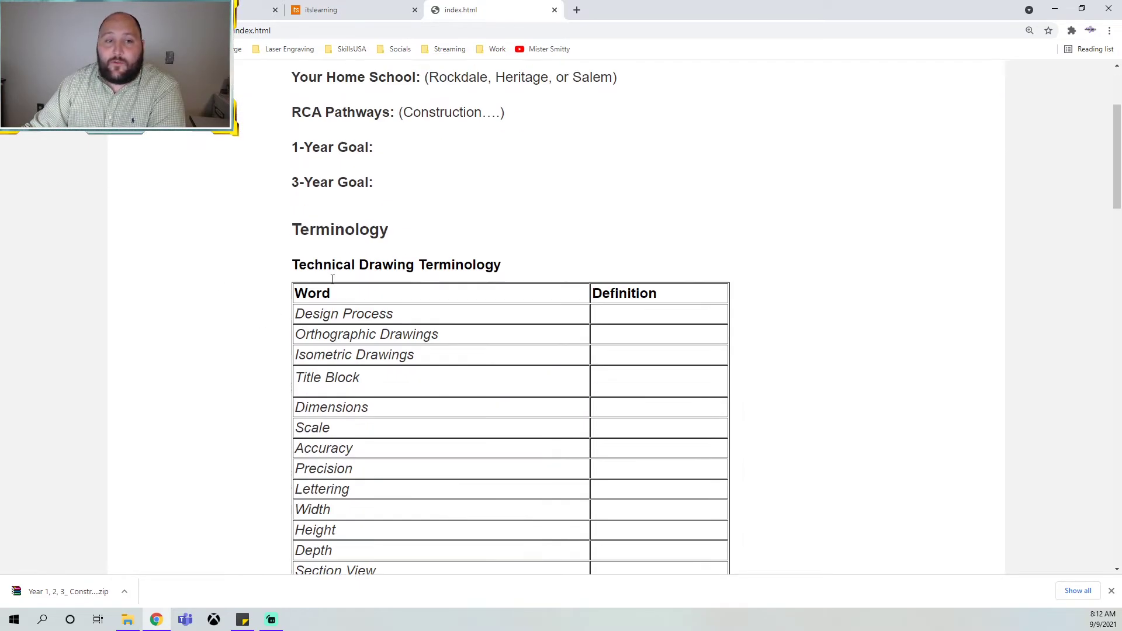
scroll(314, 267, "down", 12)
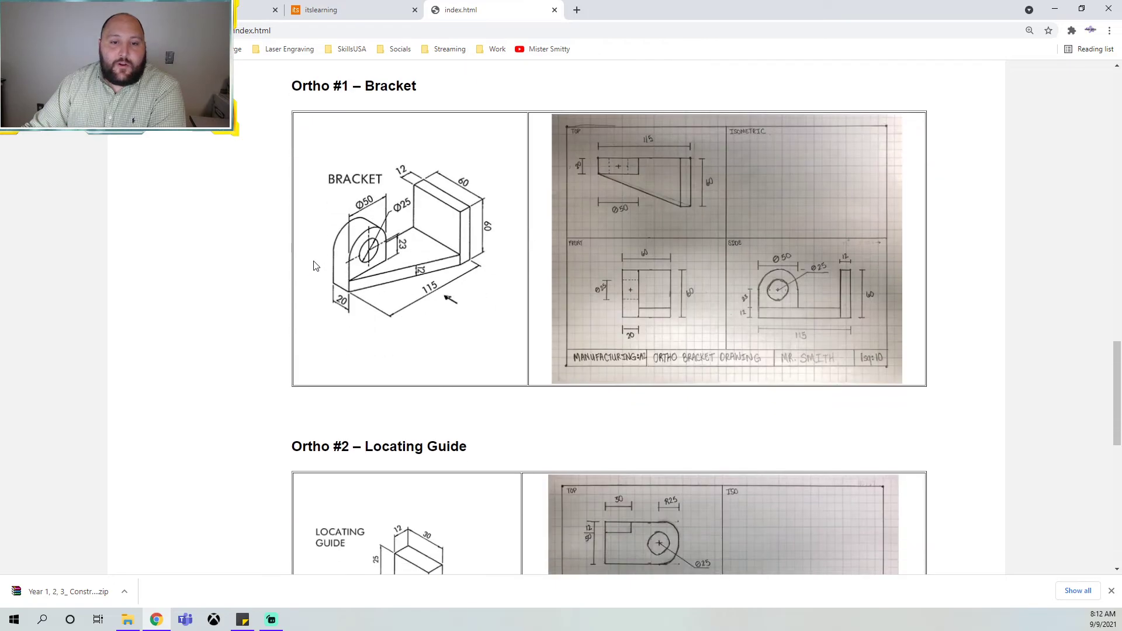
scroll(315, 265, "down", 2)
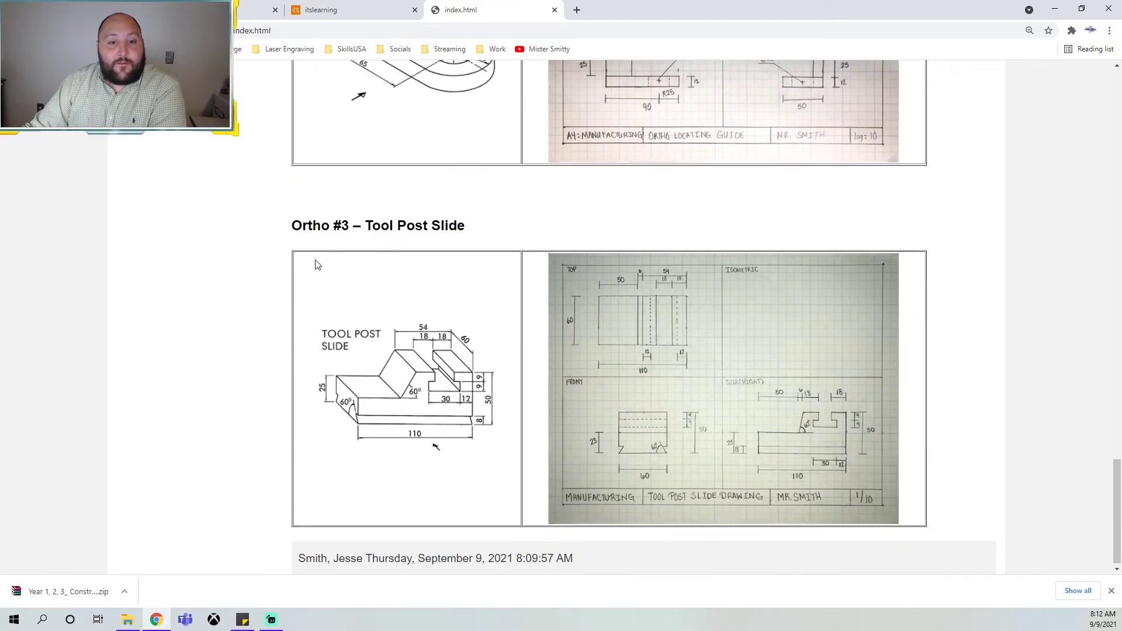
scroll(315, 266, "up", 3)
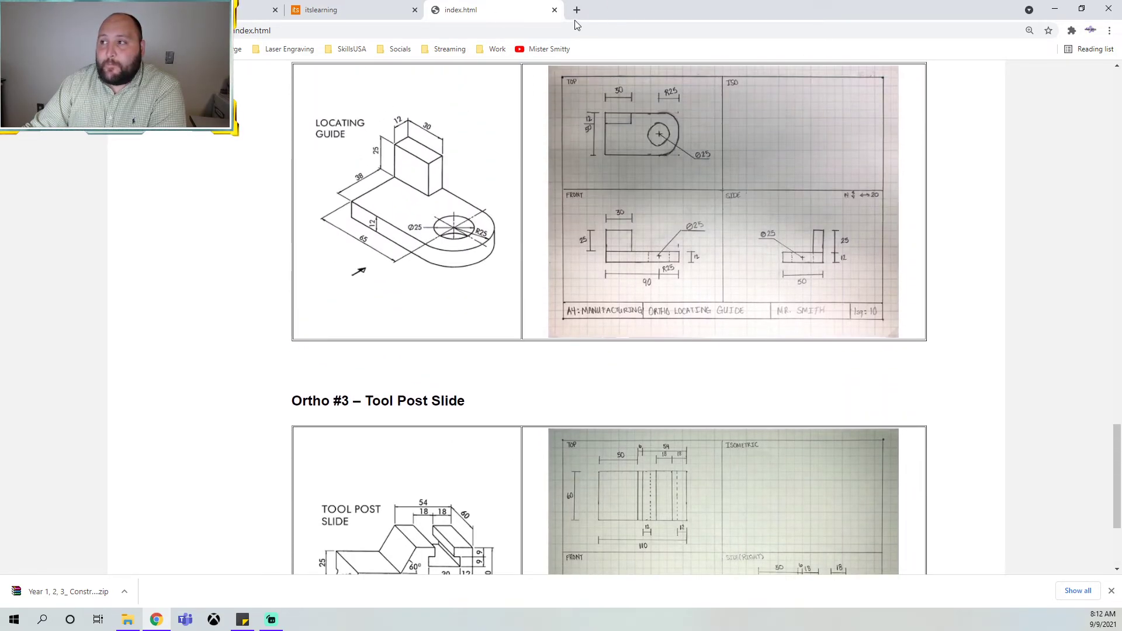
Close the exported page and the Downloads window, and dismiss the download notices on the portfolio's start page
left_click(554, 10)
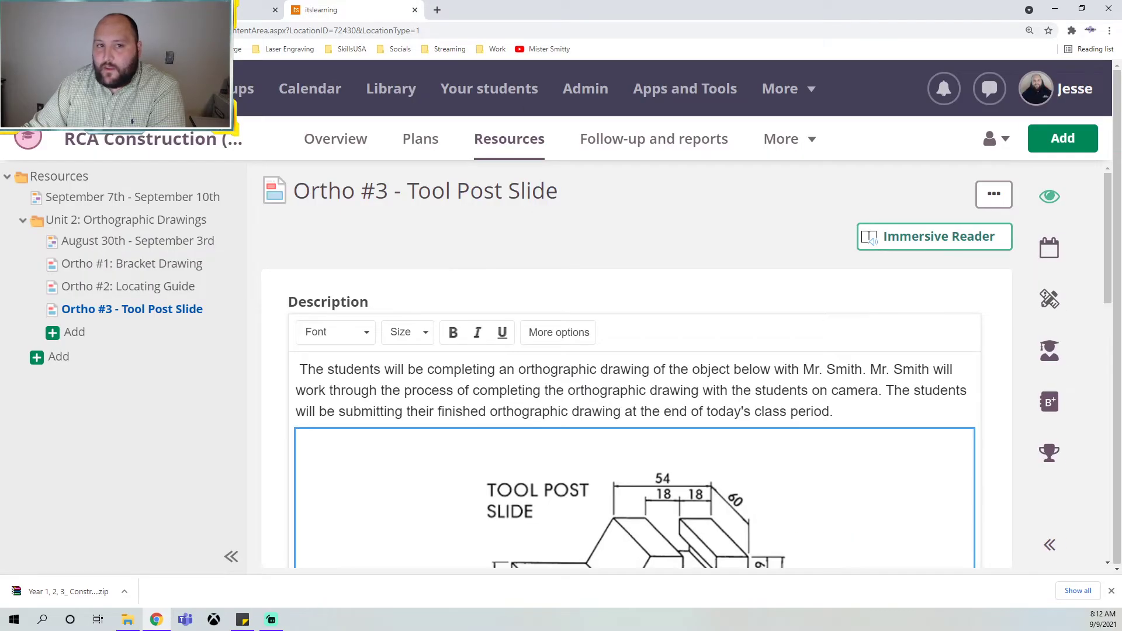
right_click(127, 619)
left_click(140, 596)
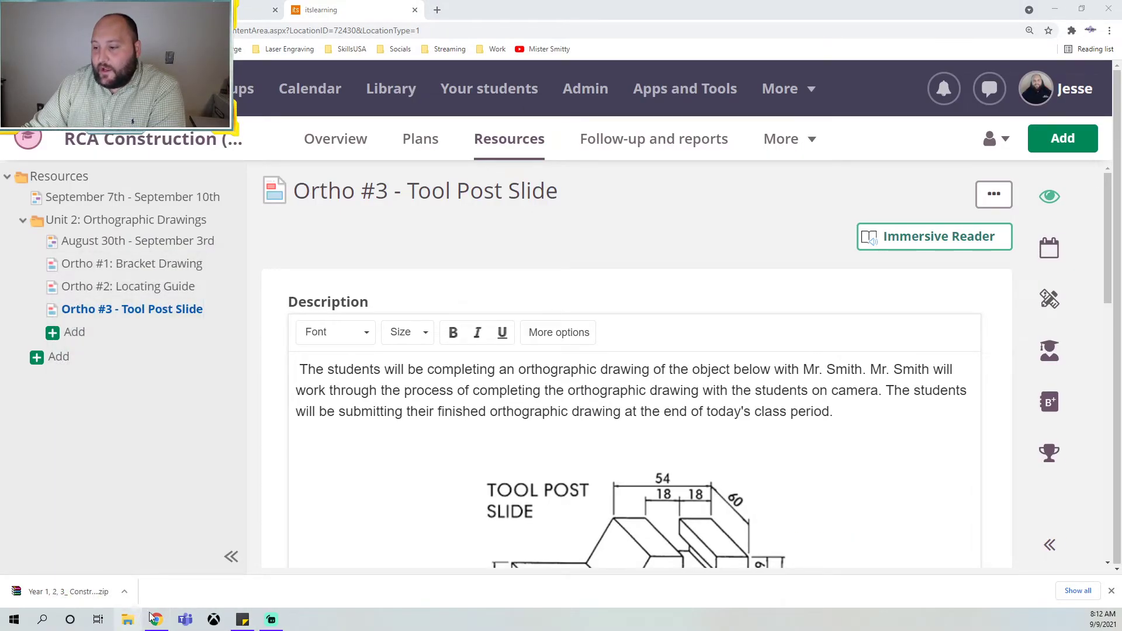
left_click(1112, 593)
left_click(253, 11)
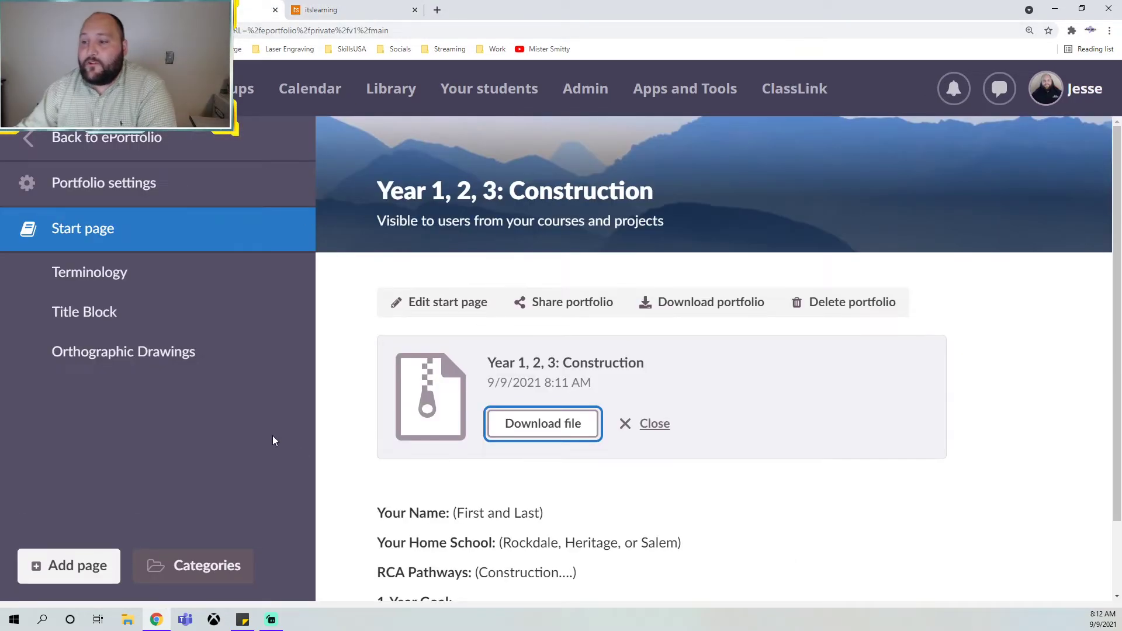
left_click(654, 423)
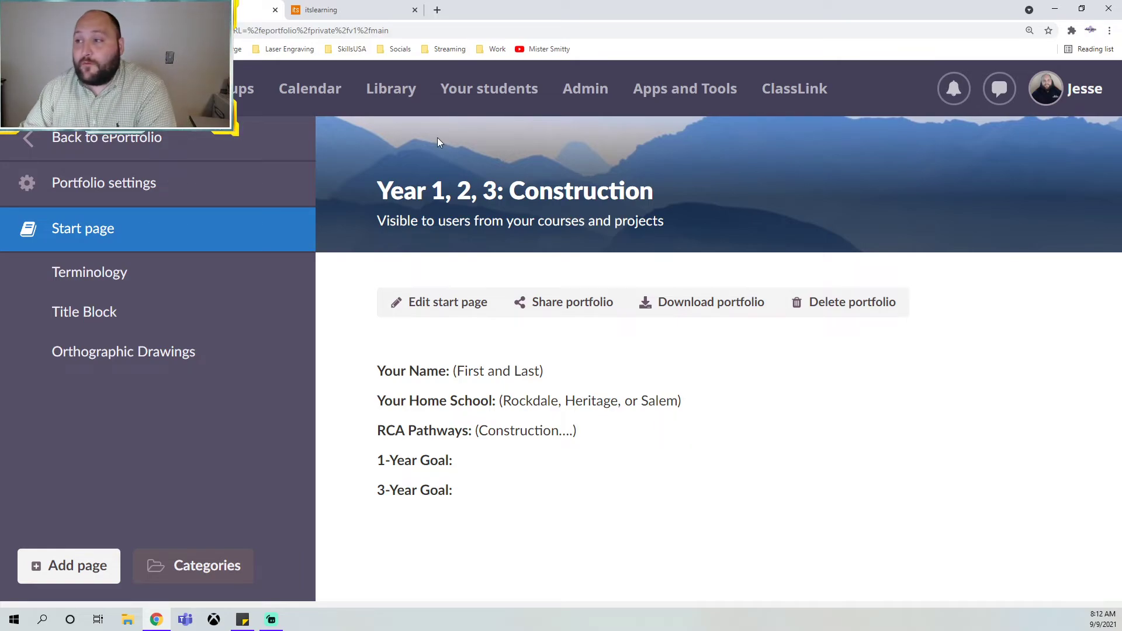
Leave the Ortho #3 - Tool Post Slide page without saving and open September 7th - September 10th from the course's resources
left_click(338, 11)
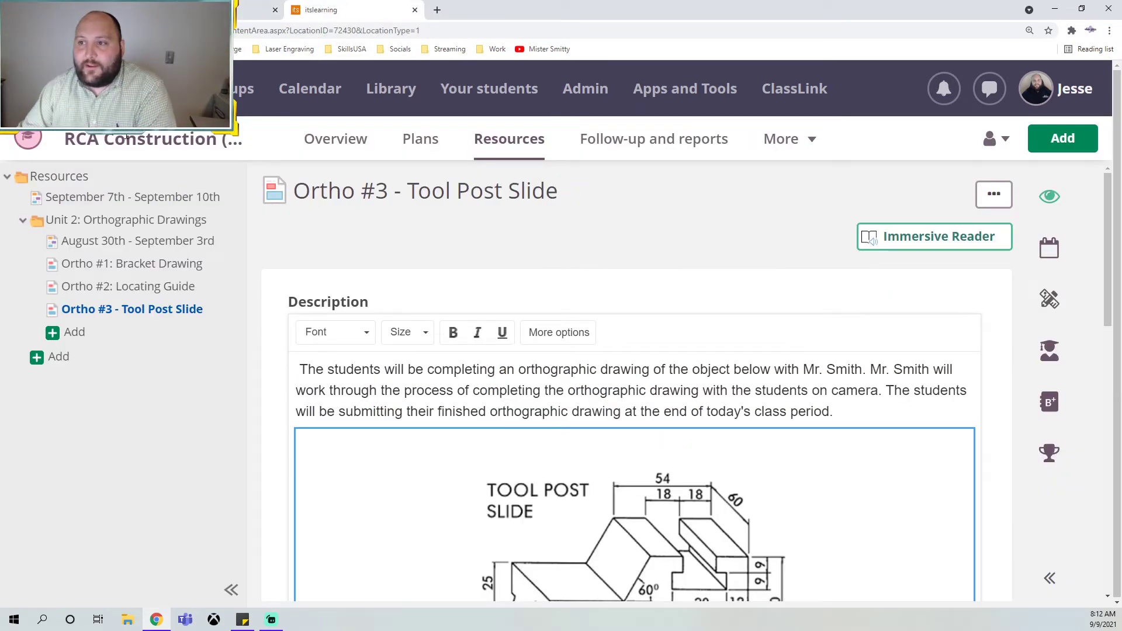
left_click(323, 145)
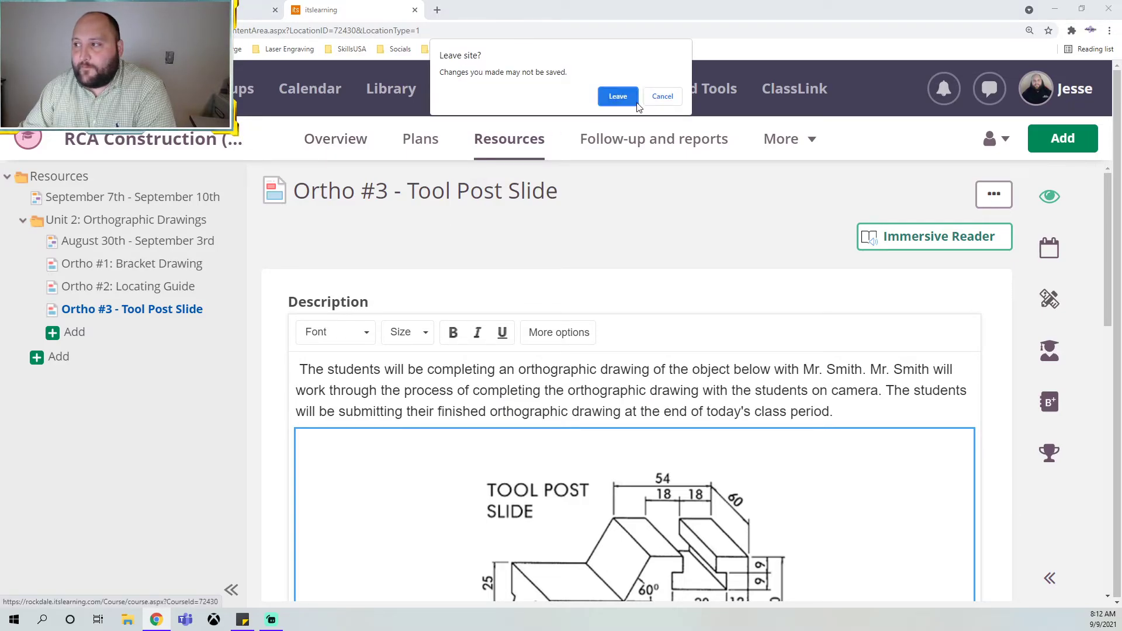
left_click(635, 101)
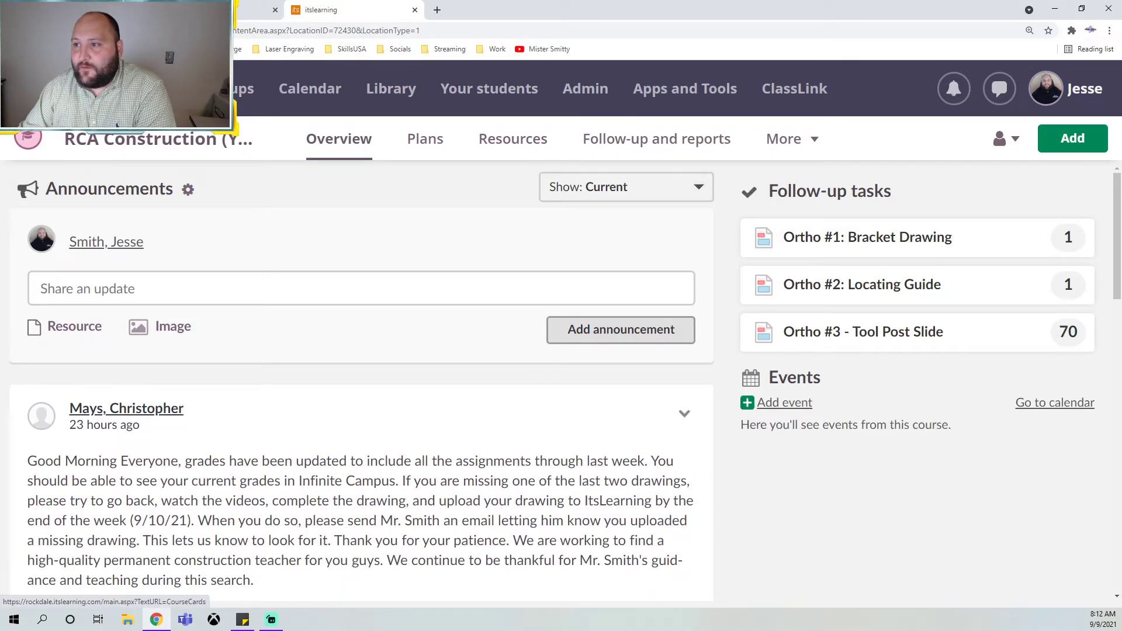
left_click(534, 144)
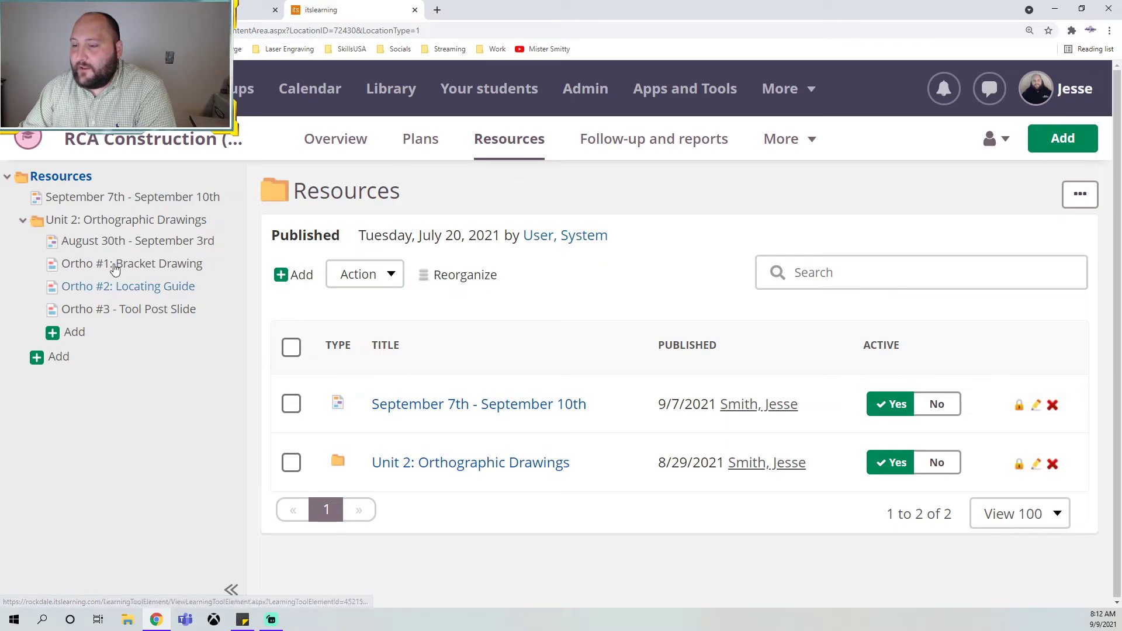
left_click(63, 199)
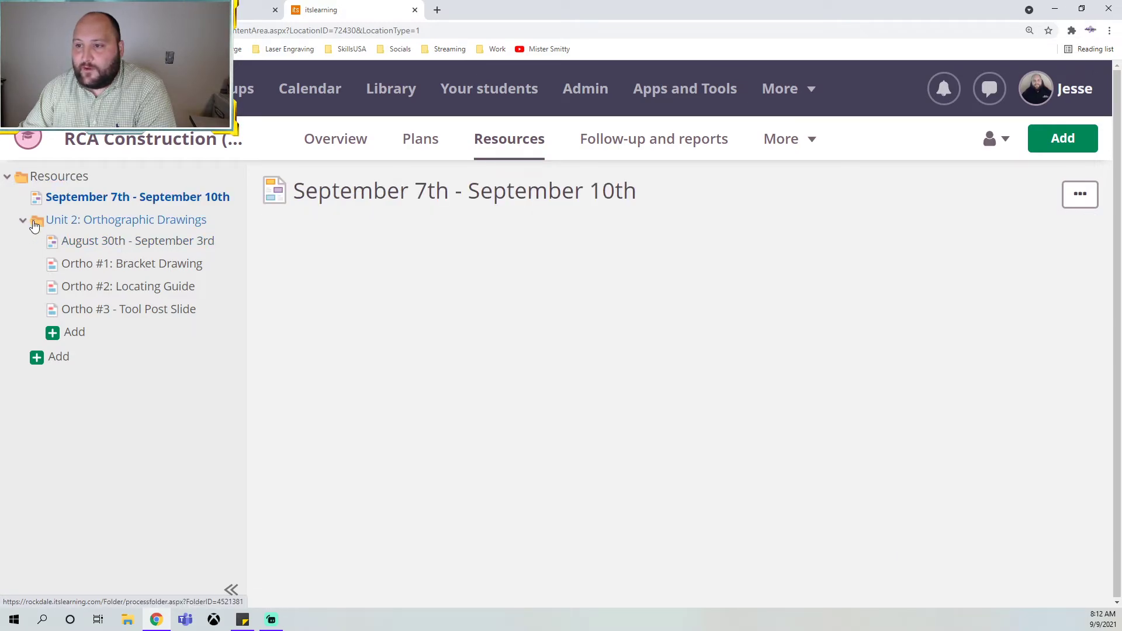
Collapse the Unit 2: Orthographic Drawings folder, hide the resource tree and examine the Homework block's submission and survey links
left_click(25, 221)
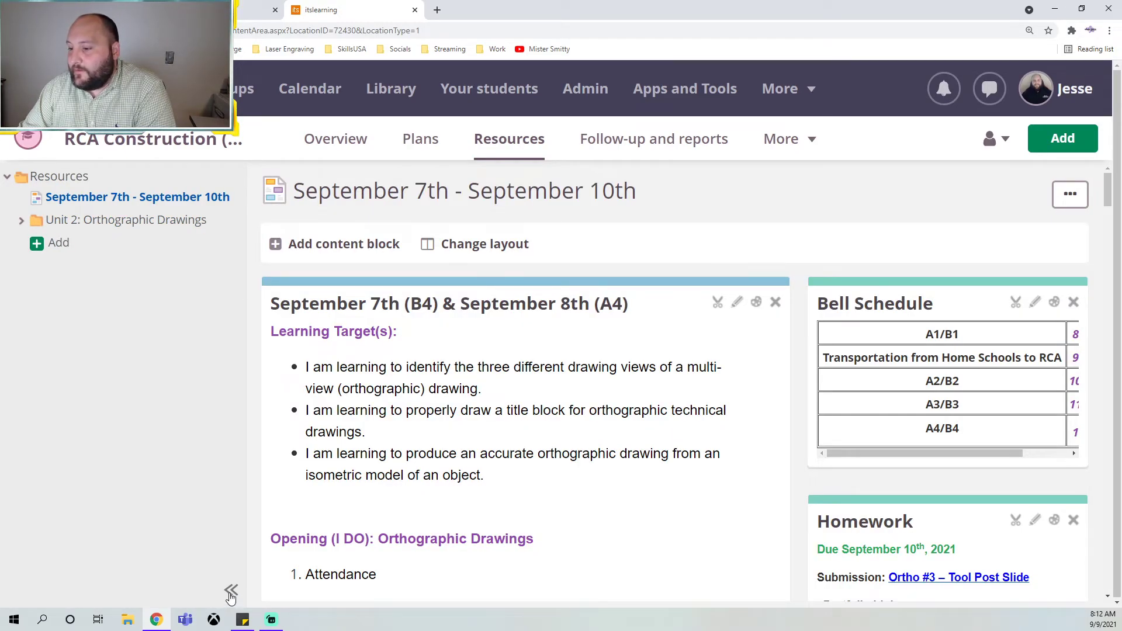
left_click(231, 591)
scroll(555, 331, "down", 5)
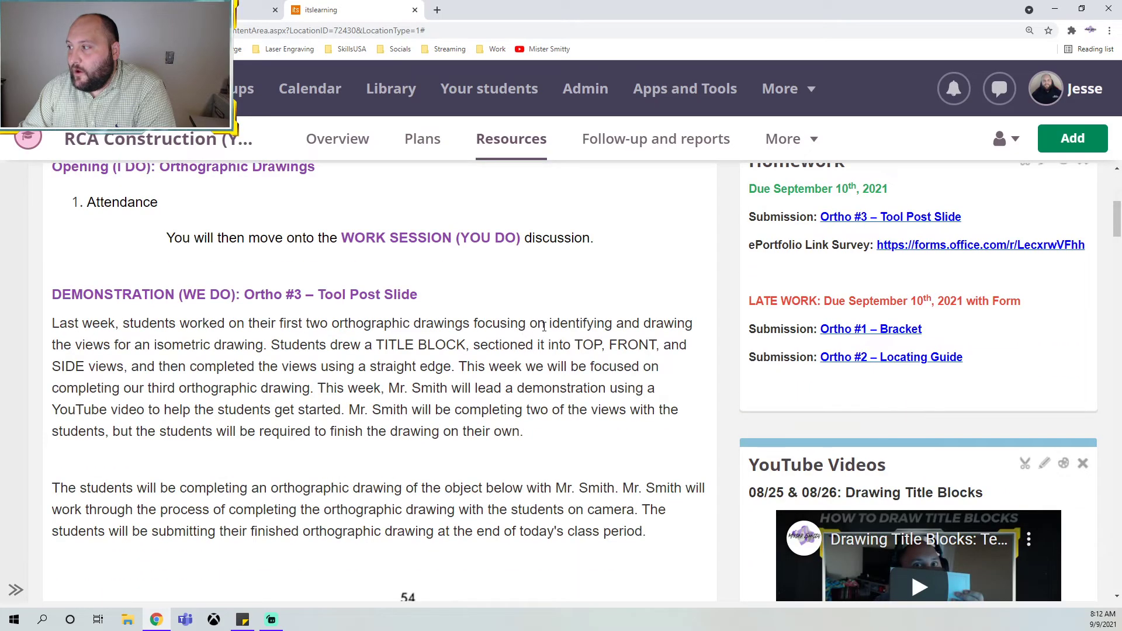
Open the ePortfolio Link Survey from the Homework block
scroll(543, 326, "up", 2)
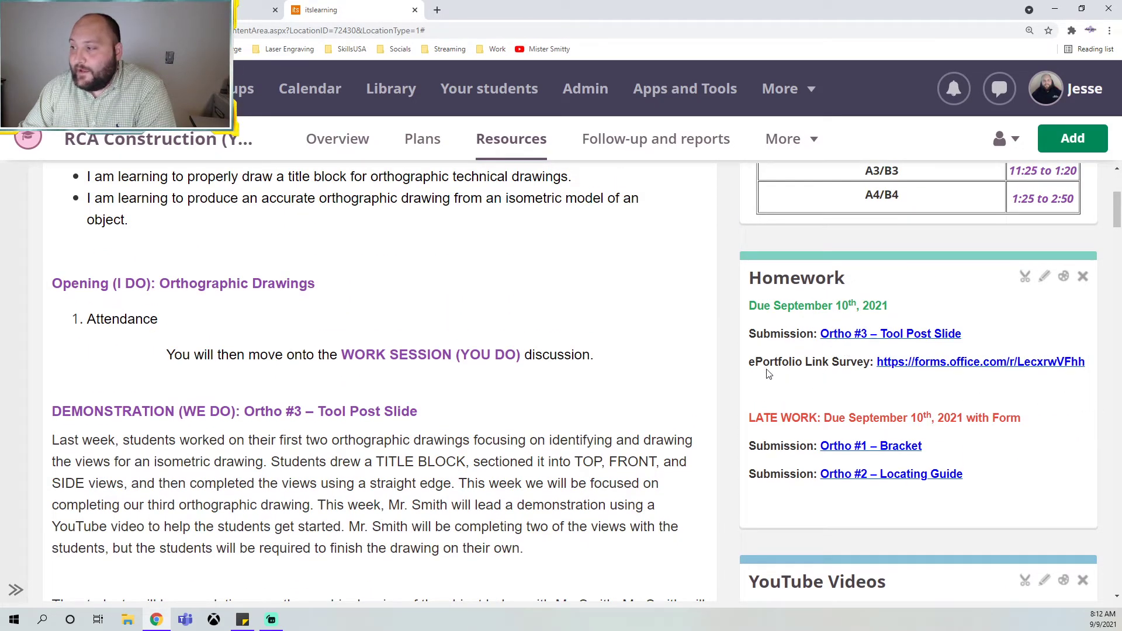
left_click_drag(754, 363, 870, 365)
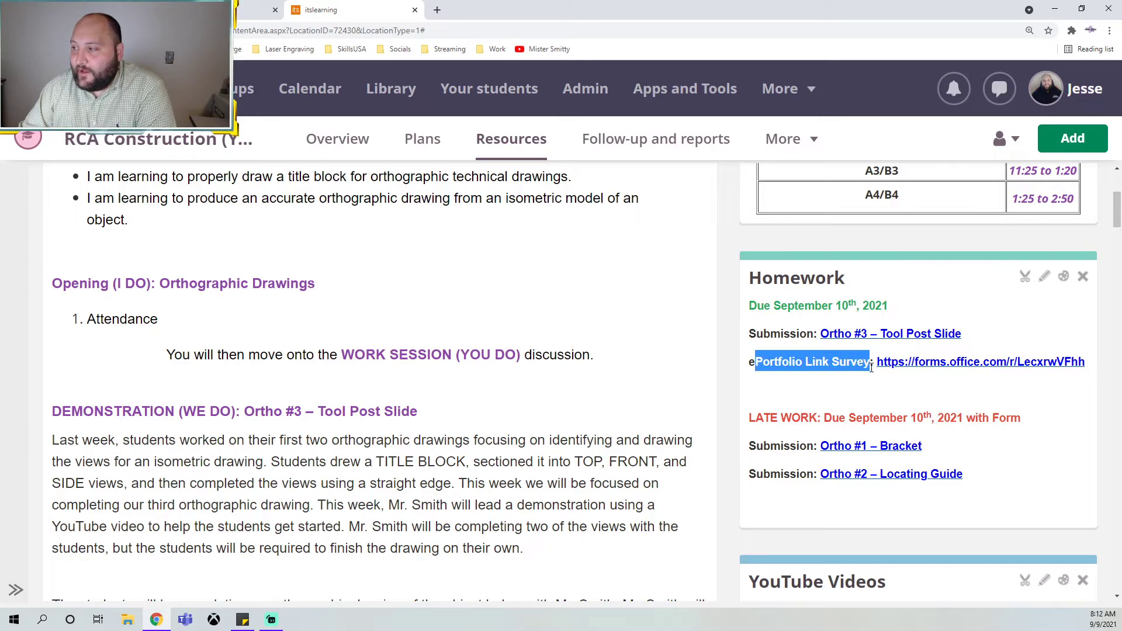
left_click(929, 406)
left_click(927, 363)
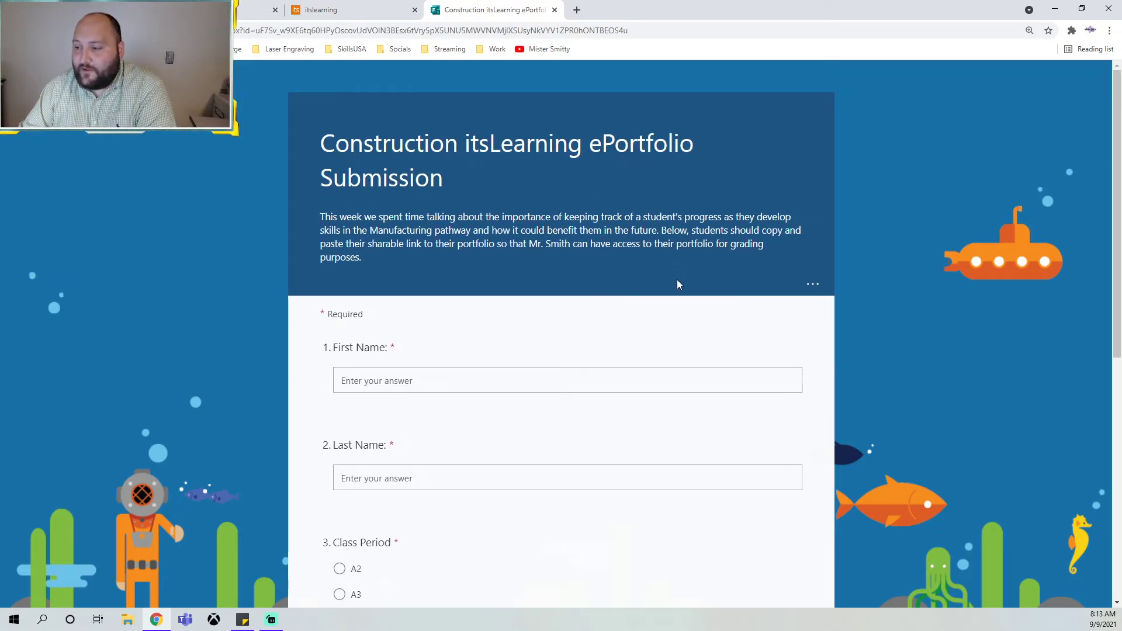
Fill in the survey's first name as Sonic and last name as The Hedgehog
scroll(678, 285, "down", 1)
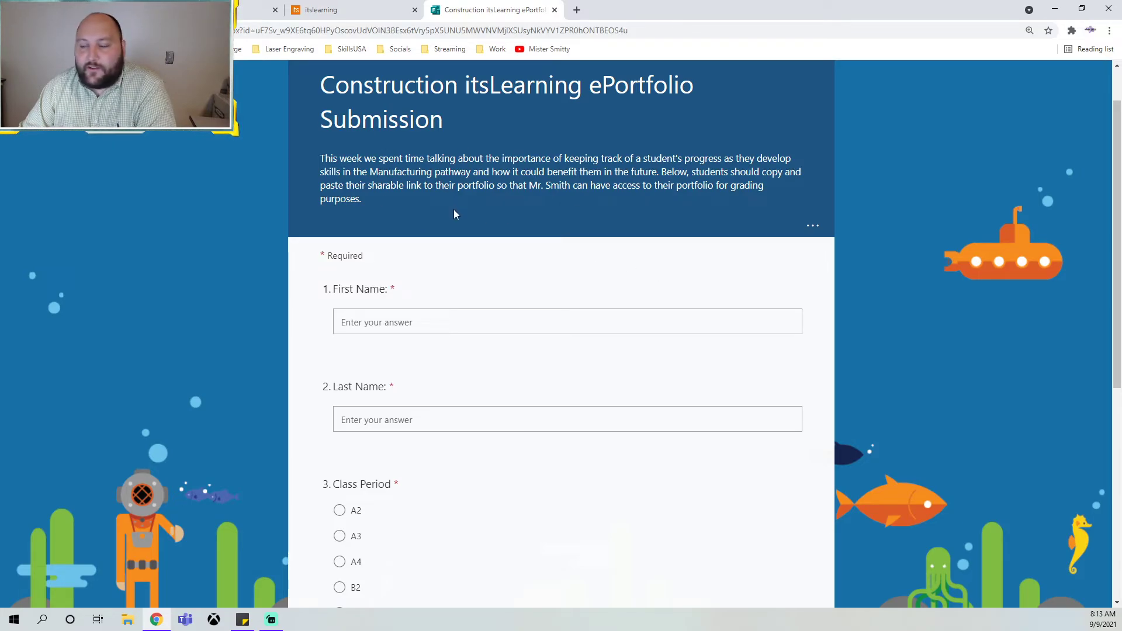
scroll(453, 209, "down", 2)
left_click(392, 208)
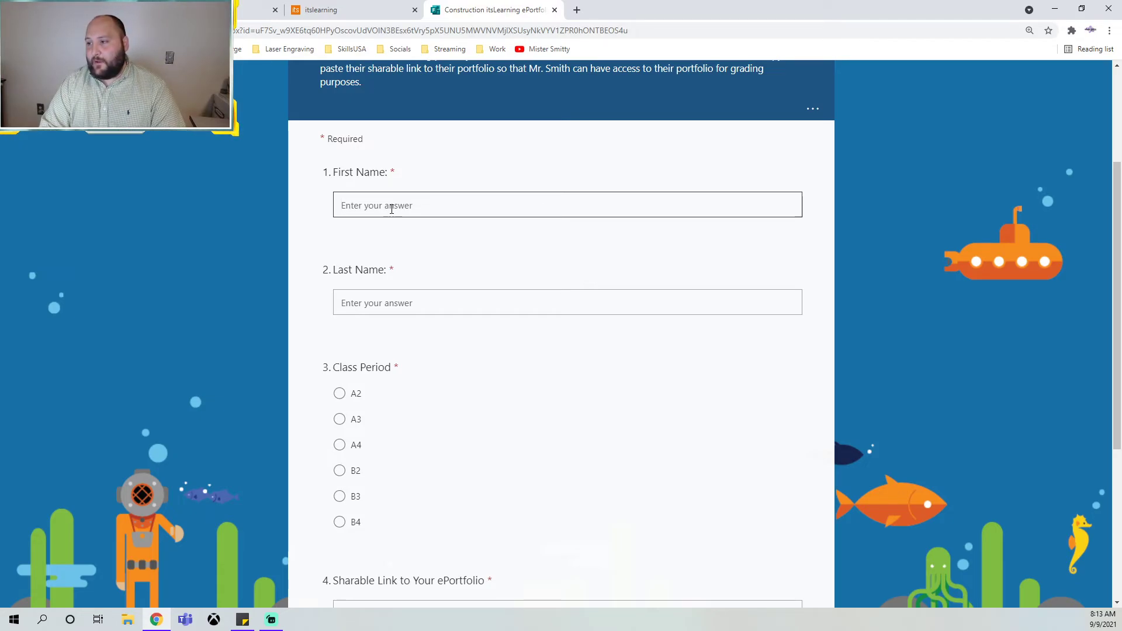
type("Sonic")
key("Tab")
type("The ")
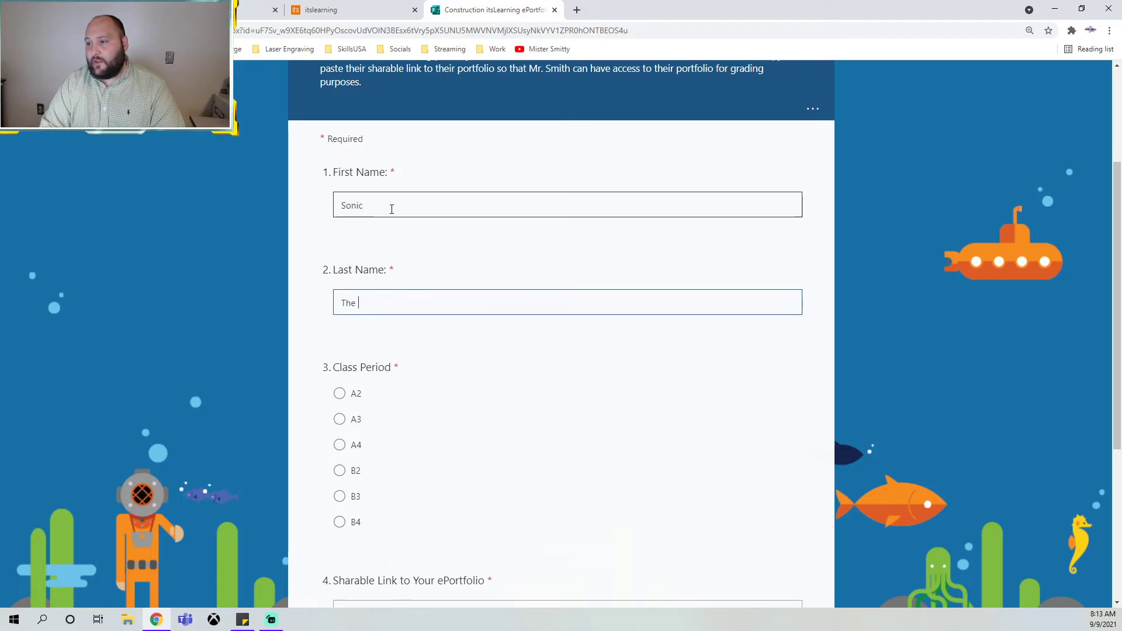
type("Hedgehog")
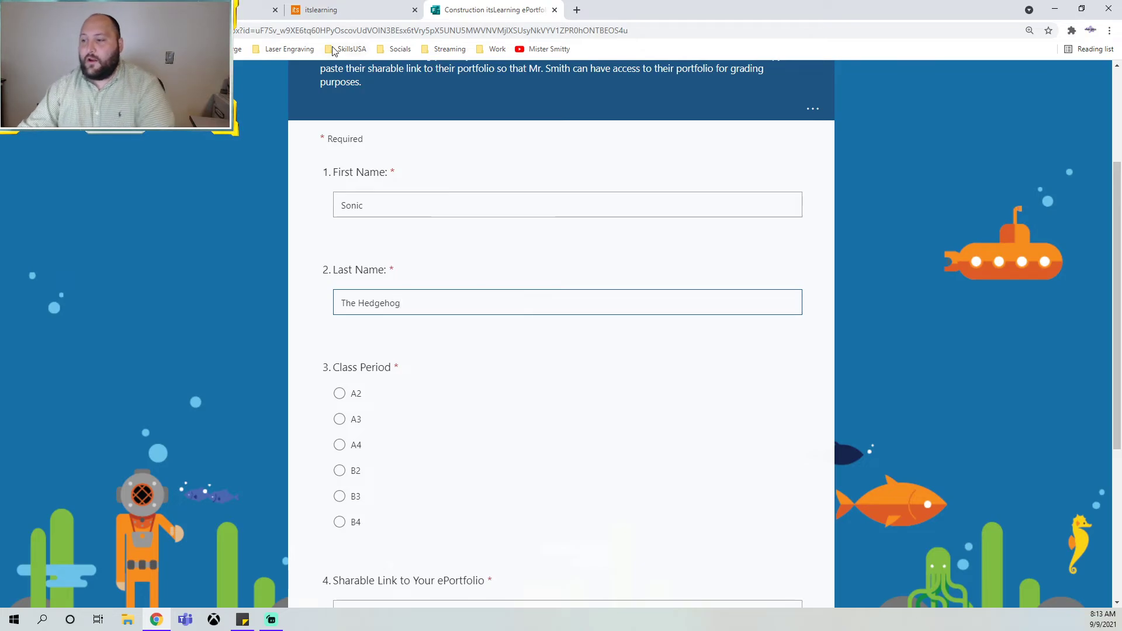
Choose class period A4 and go to the Sharable Link to Your ePortfolio question
scroll(659, 435, "down", 1)
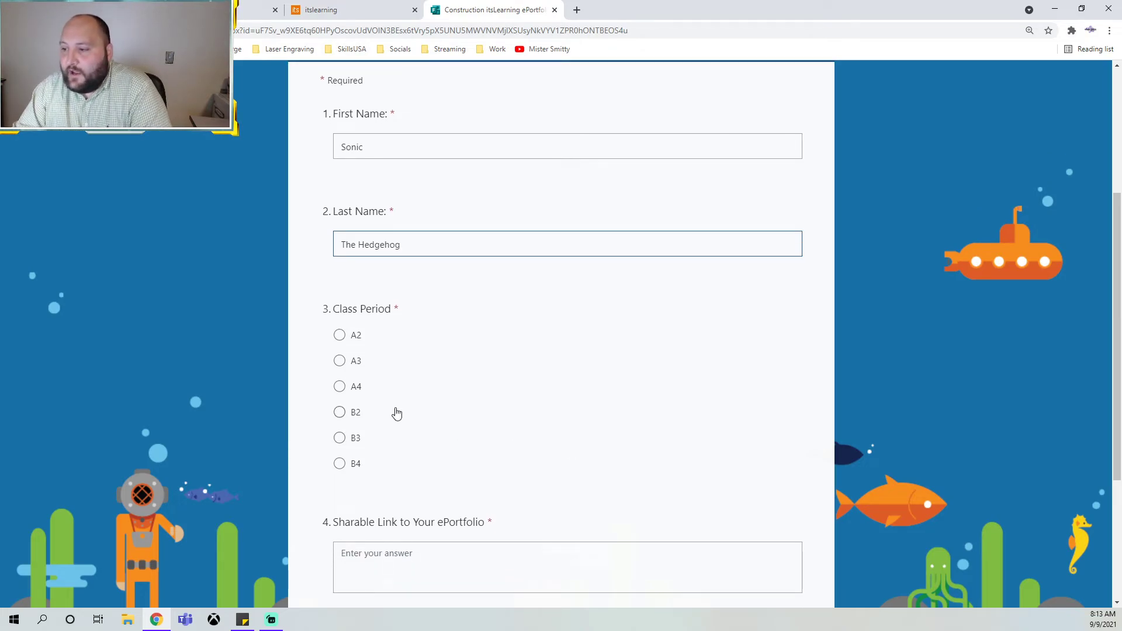
left_click(361, 393)
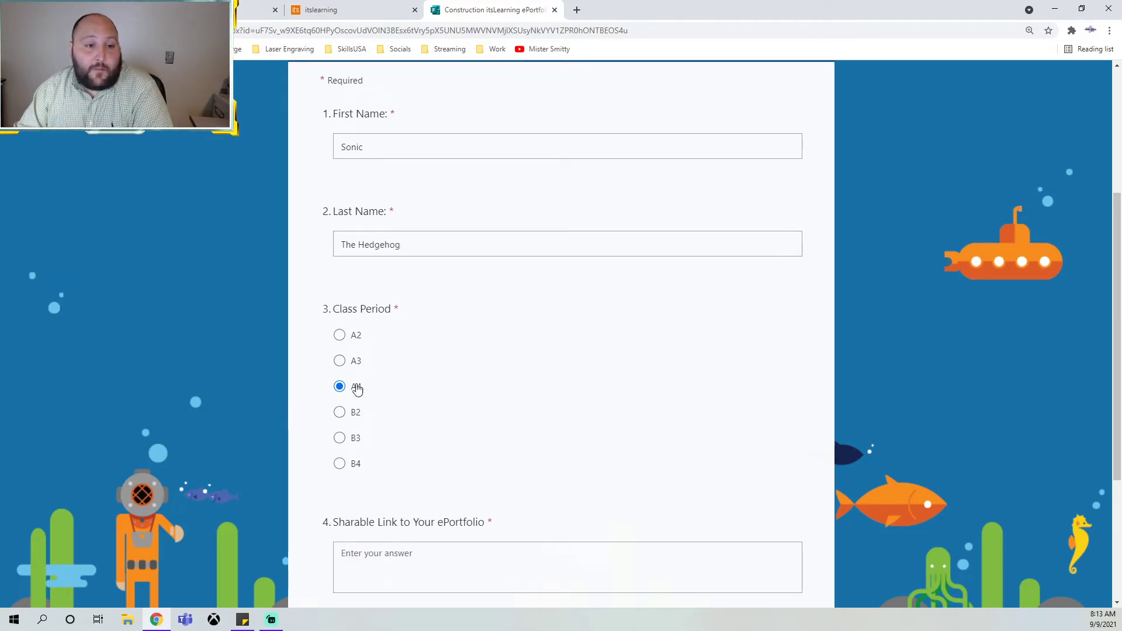
scroll(374, 397, "down", 2)
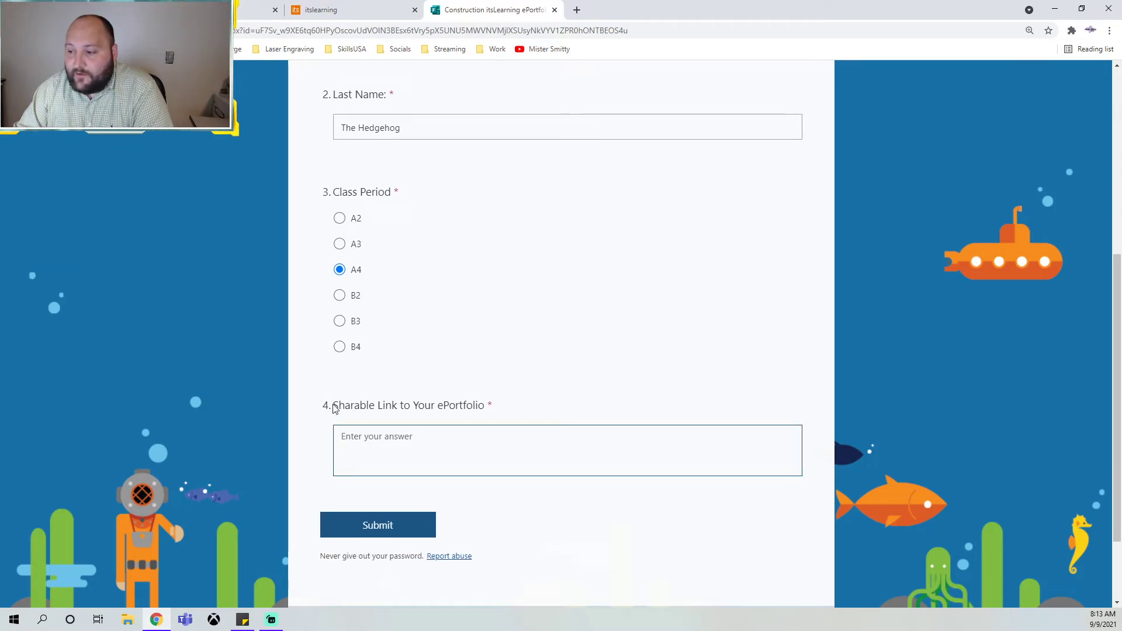
left_click_drag(335, 408, 493, 413)
left_click(521, 406)
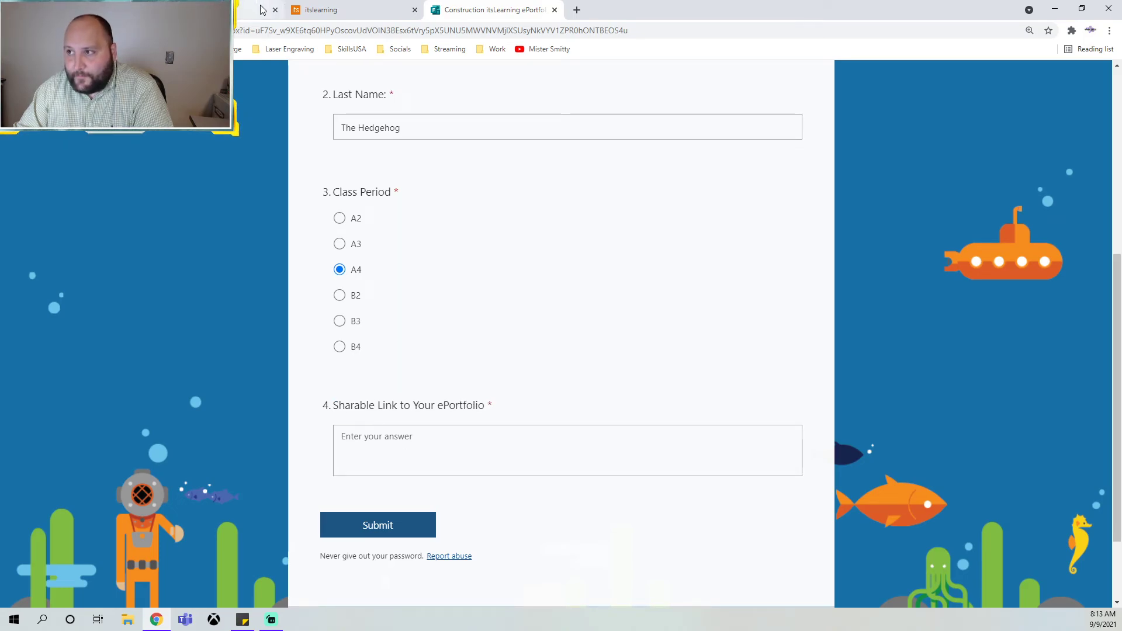
Return to the Year 1, 2, 3: Construction portfolio's start page and copy its share URL
left_click(365, 10)
left_click(241, 8)
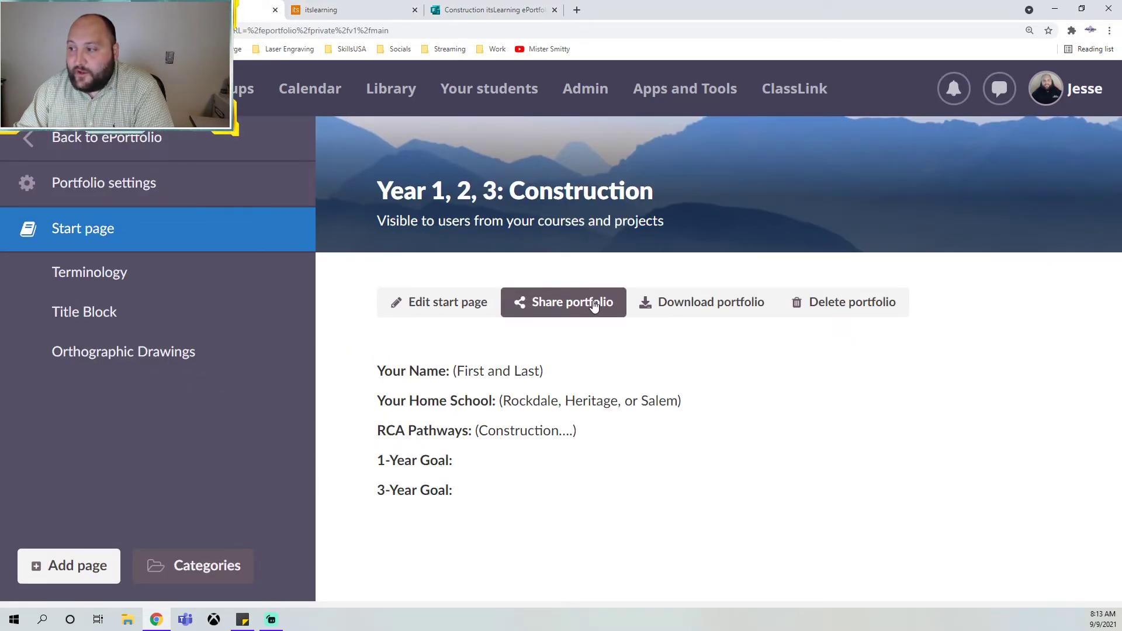
left_click(560, 303)
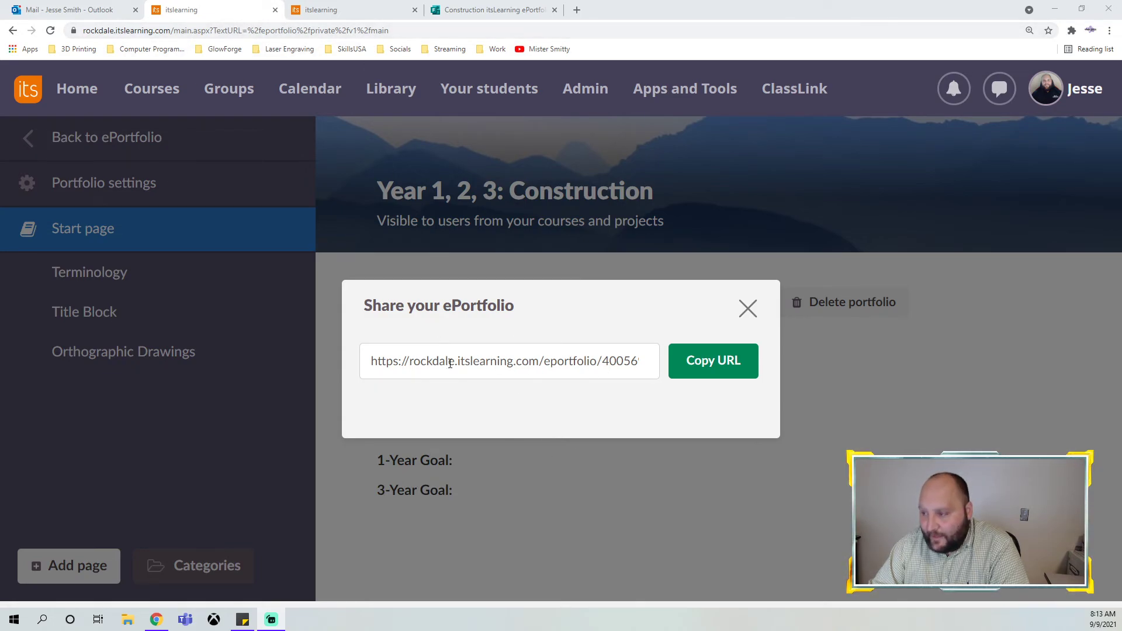
left_click(750, 308)
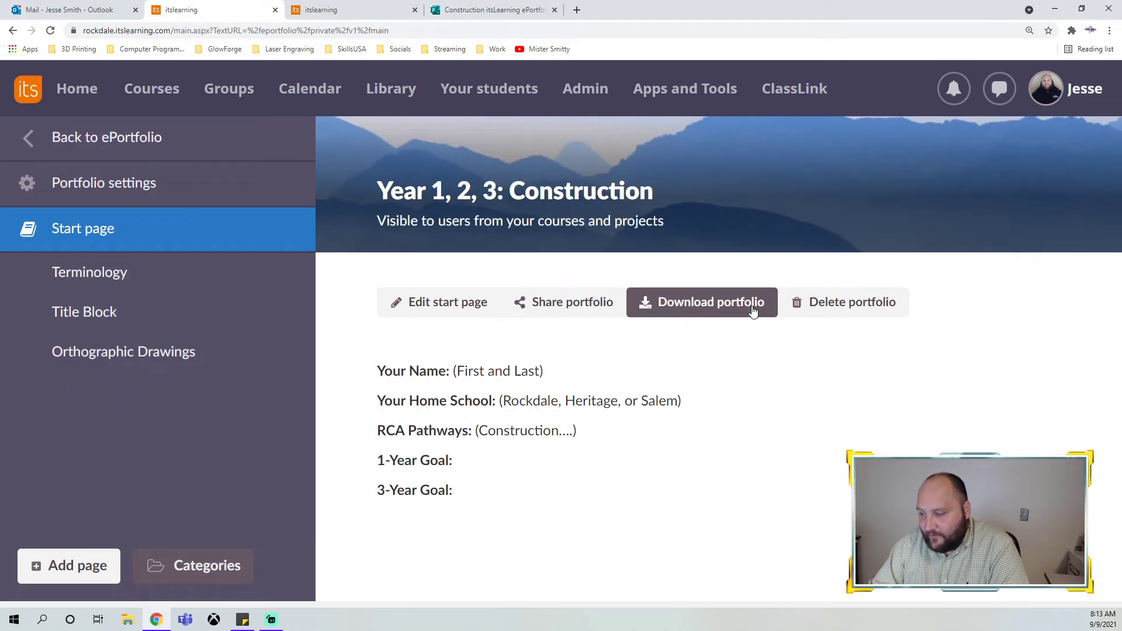
left_click(587, 311)
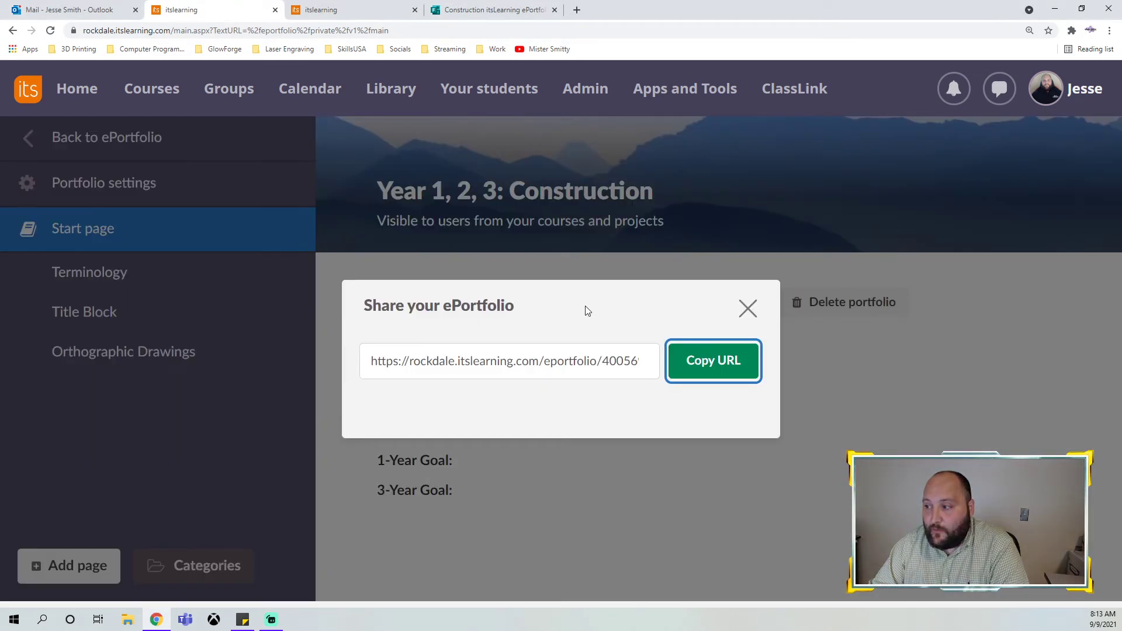
left_click(714, 369)
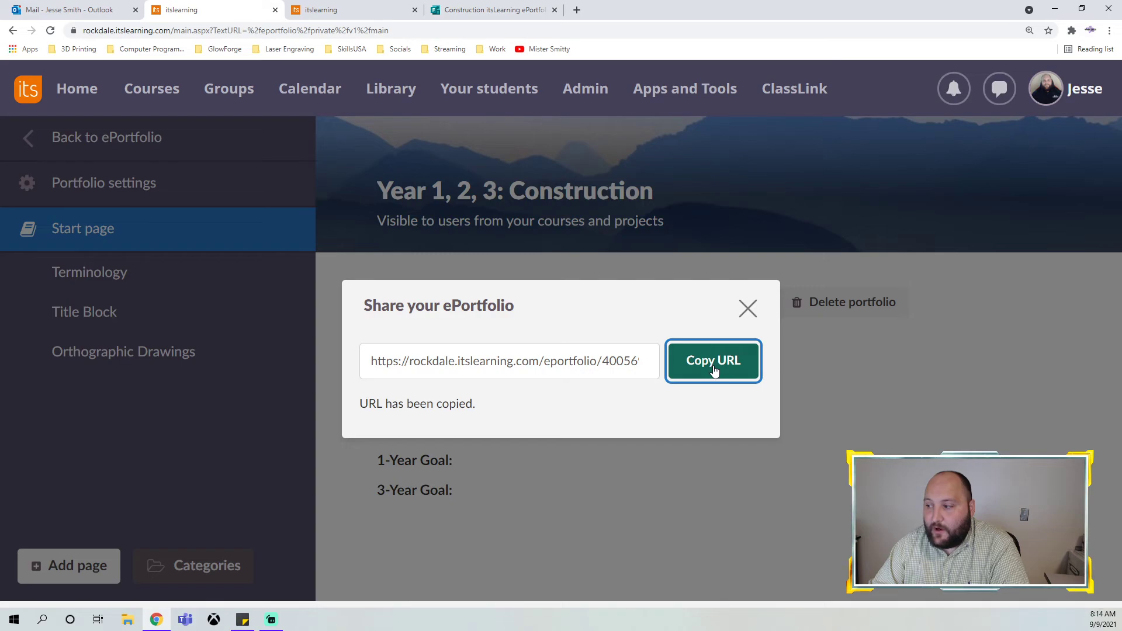
Paste the copied portfolio URL as the sharable link answer in the survey and submit the form
left_click(494, 9)
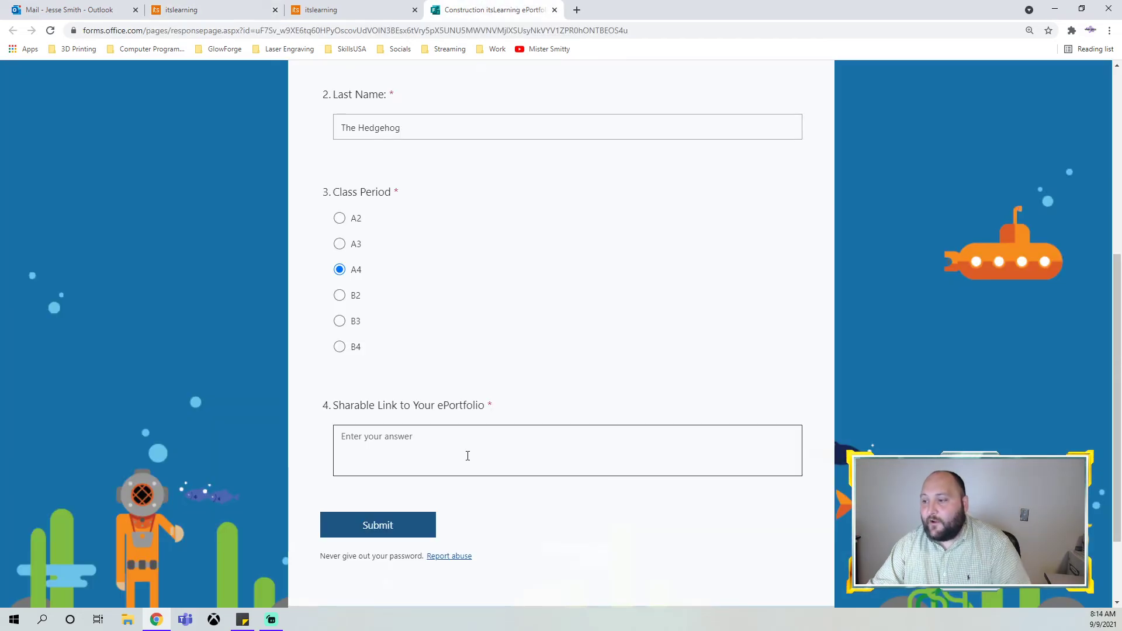
key("ctrl+v")
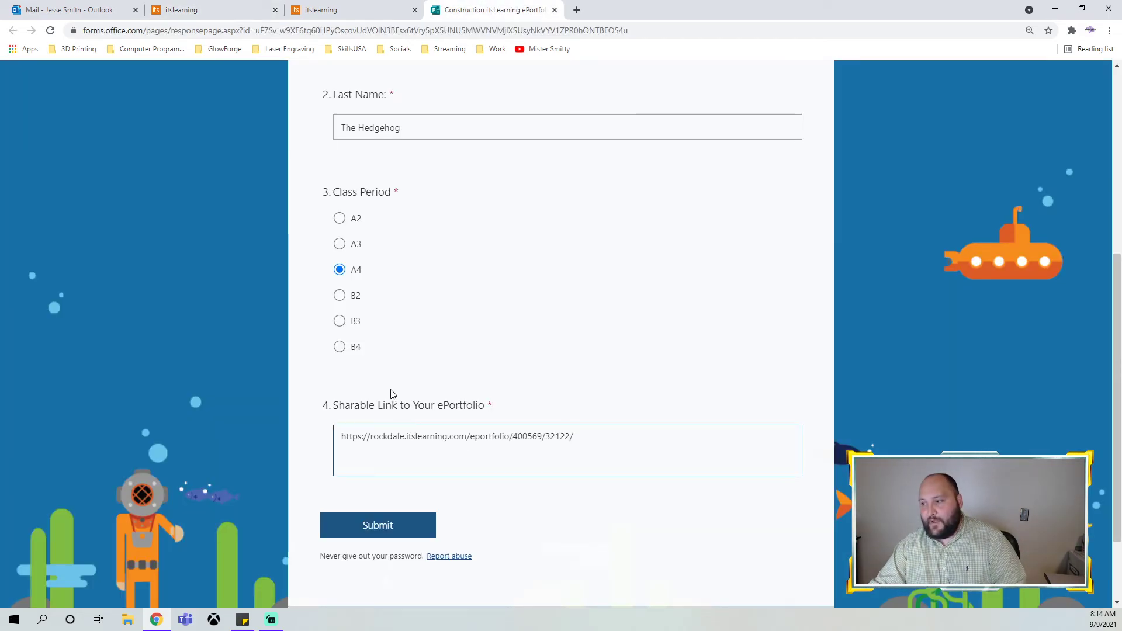
left_click(374, 526)
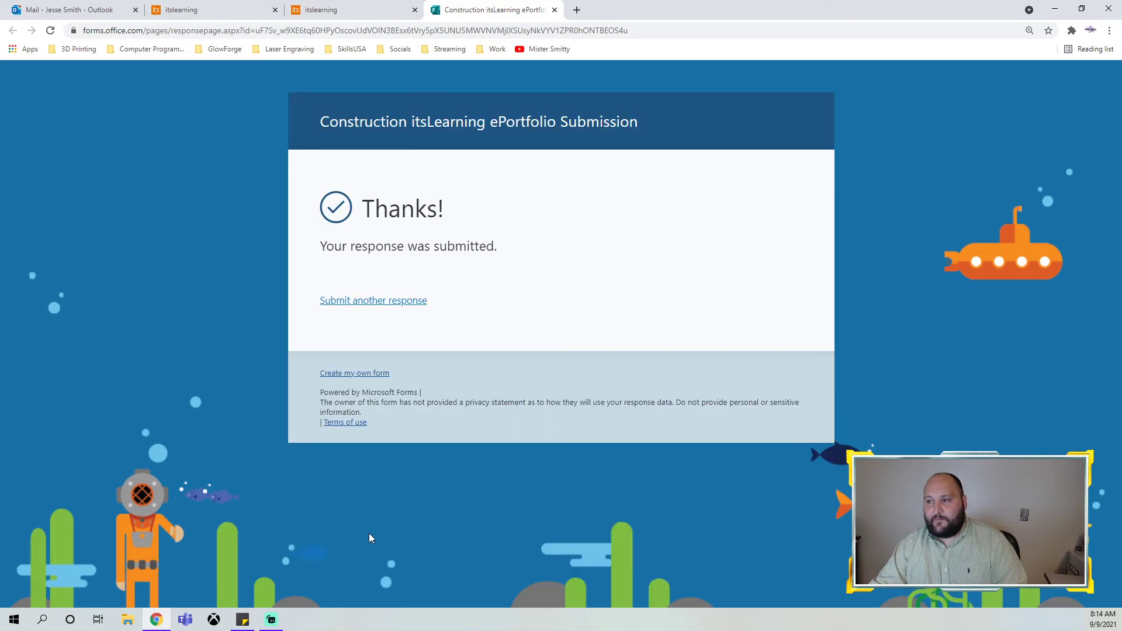
Open Microsoft Forms in a new browser tab and go to the overview of all forms
left_click(584, 15)
type("form")
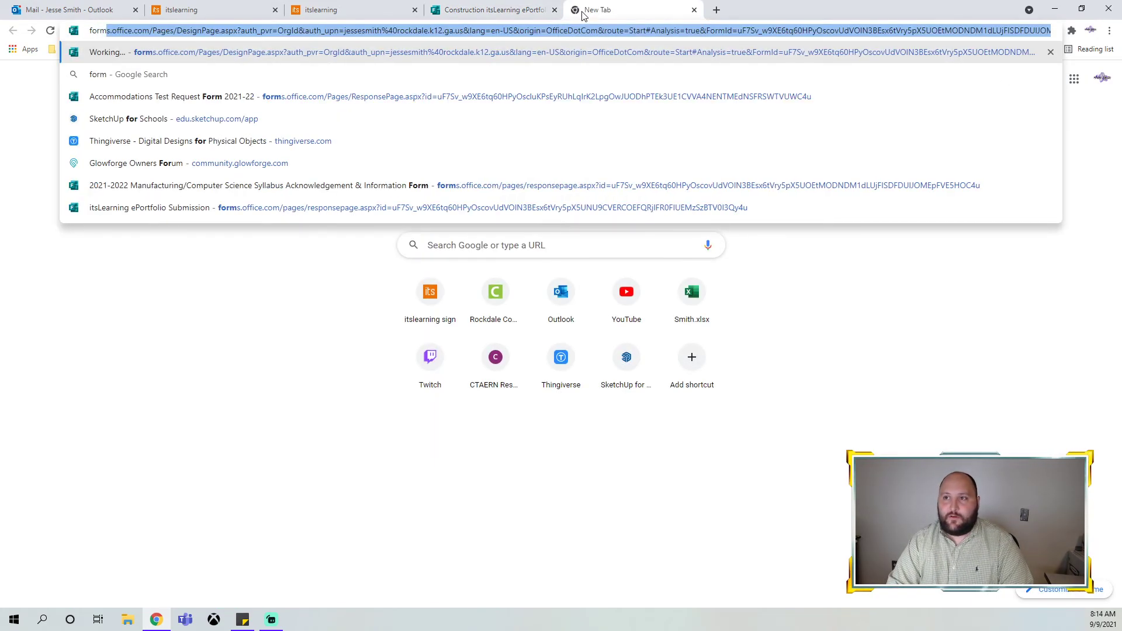
type("s")
key("Return")
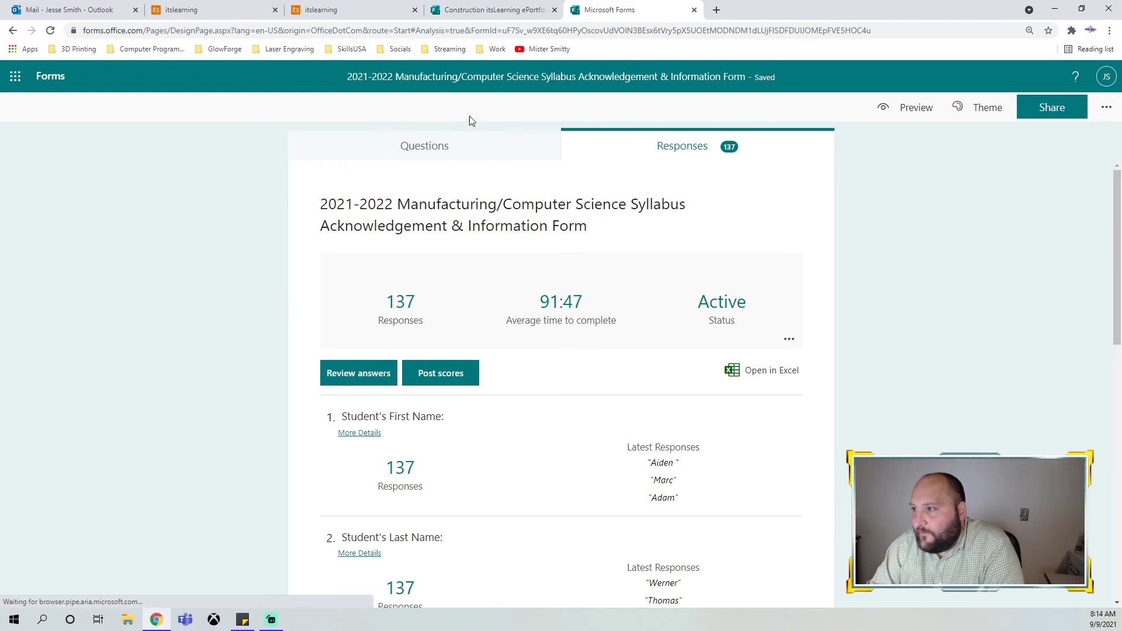
left_click(50, 76)
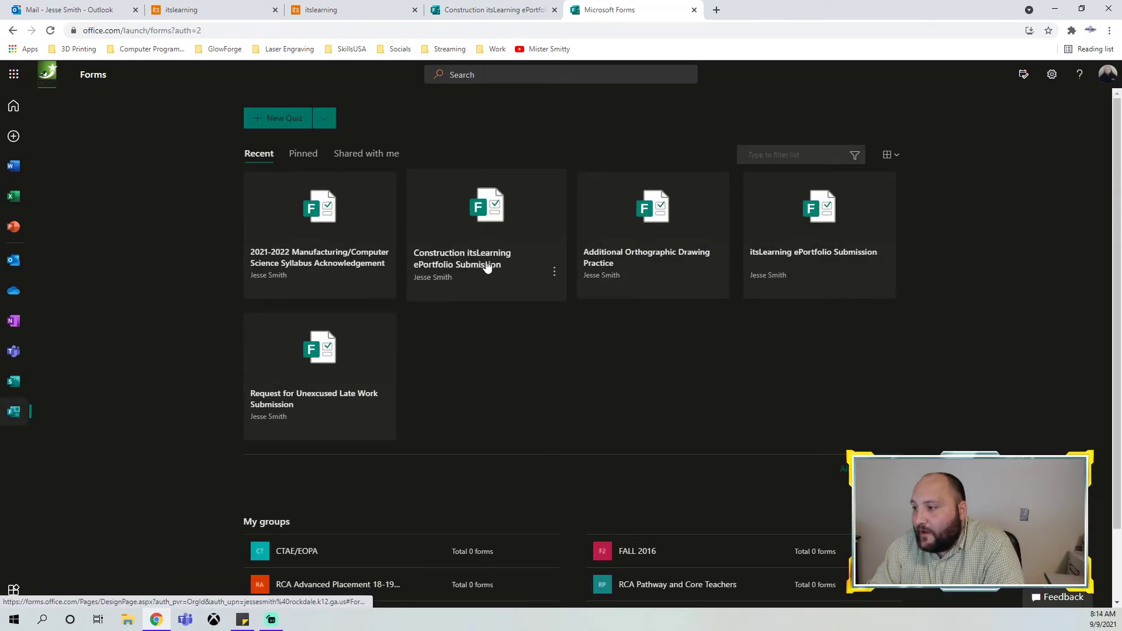
Open the Construction itsLearning ePortfolio Submission form and show its responses
left_click(485, 264)
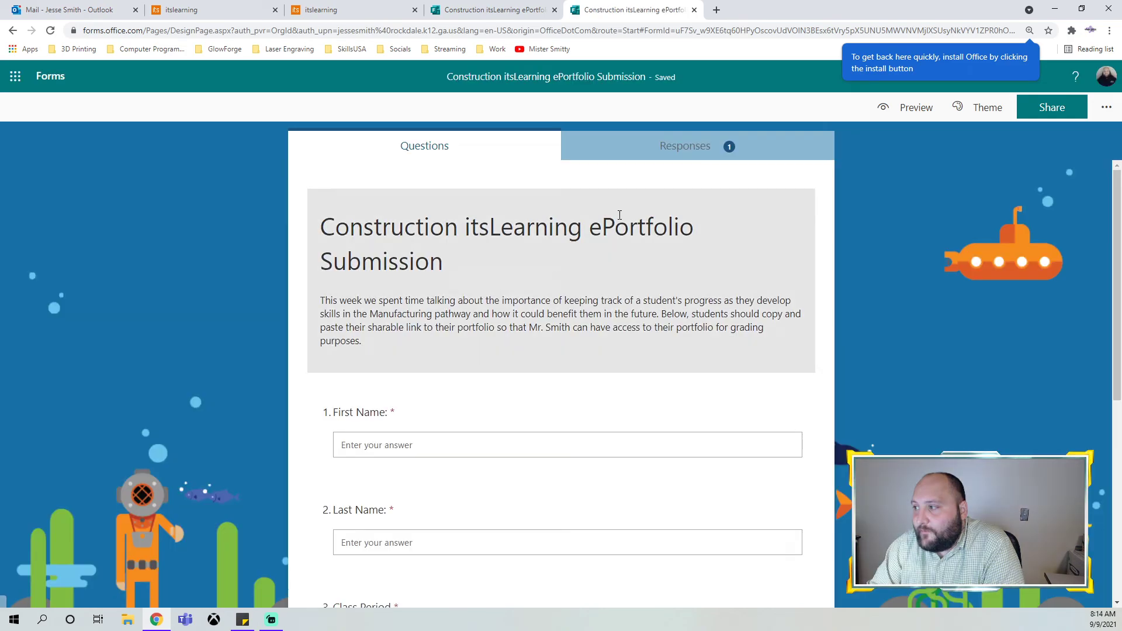
left_click(718, 151)
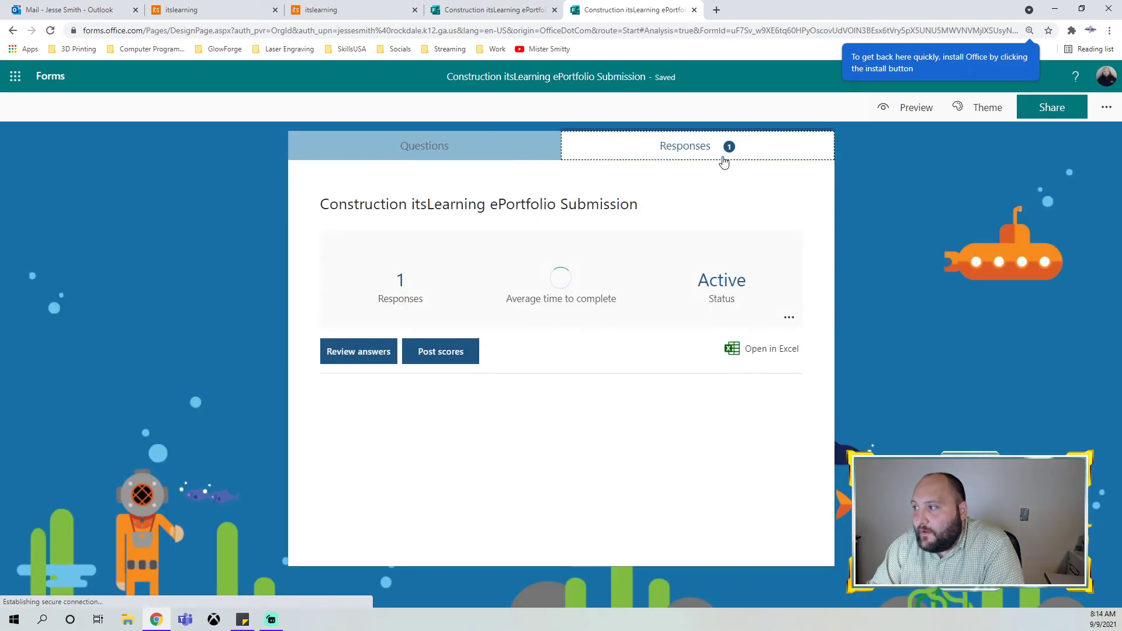
scroll(647, 370, "up", 5)
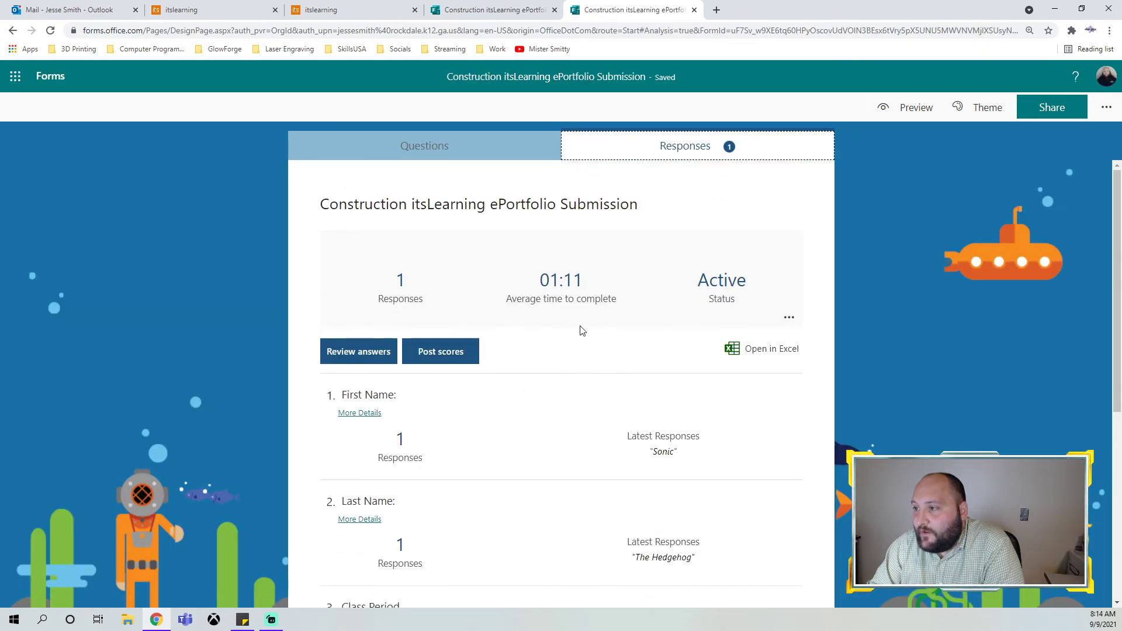
Export the form's responses to Excel and open the downloaded workbook in a maximized window
left_click(777, 349)
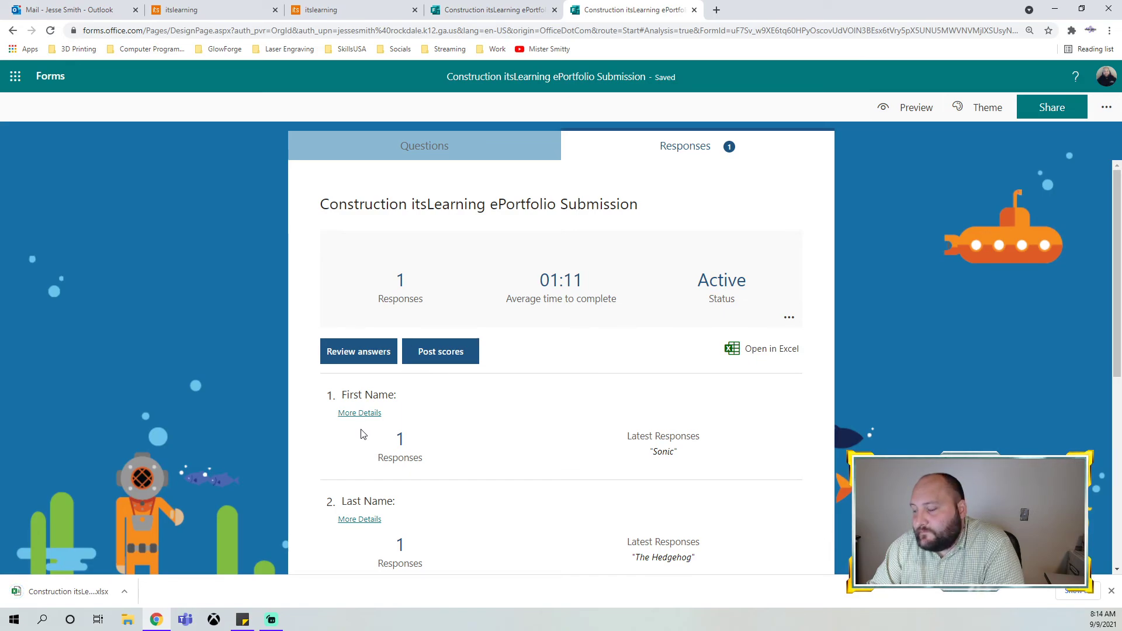
left_click(59, 591)
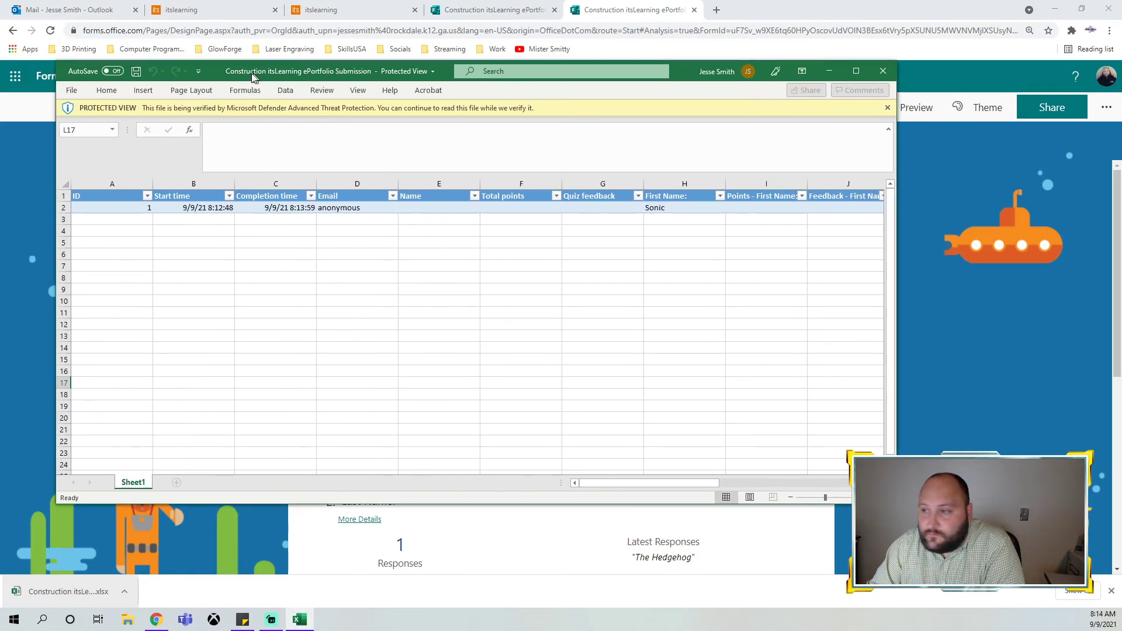
left_click(844, 70)
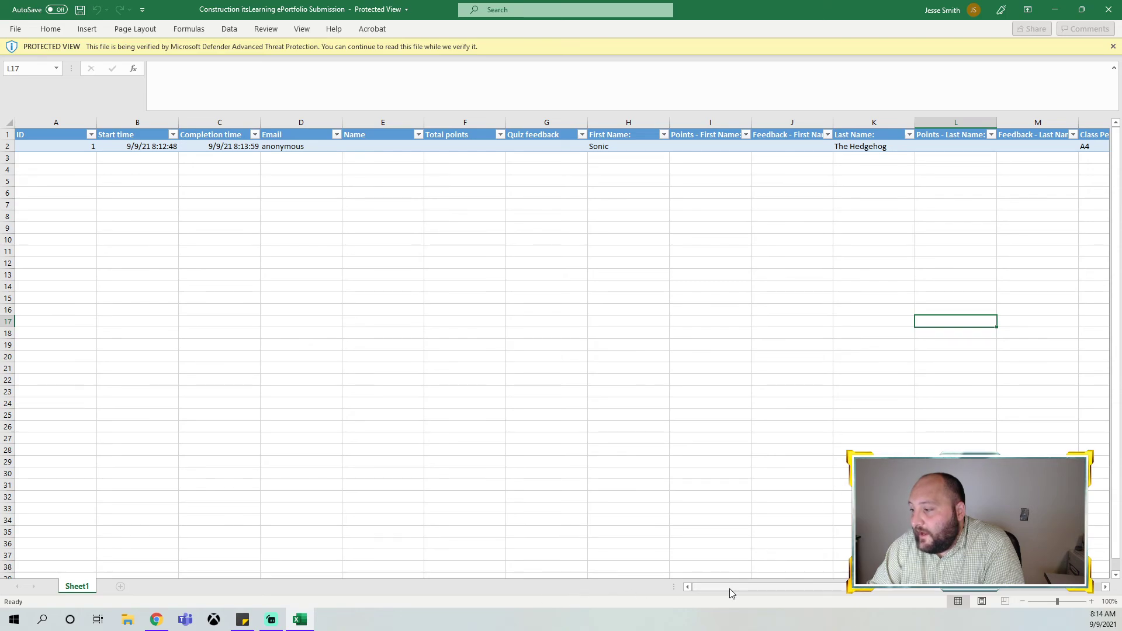
Select the sharable link answer in cell Q2 and enable editing of the protected workbook
left_click_drag(728, 588, 856, 588)
left_click(868, 147)
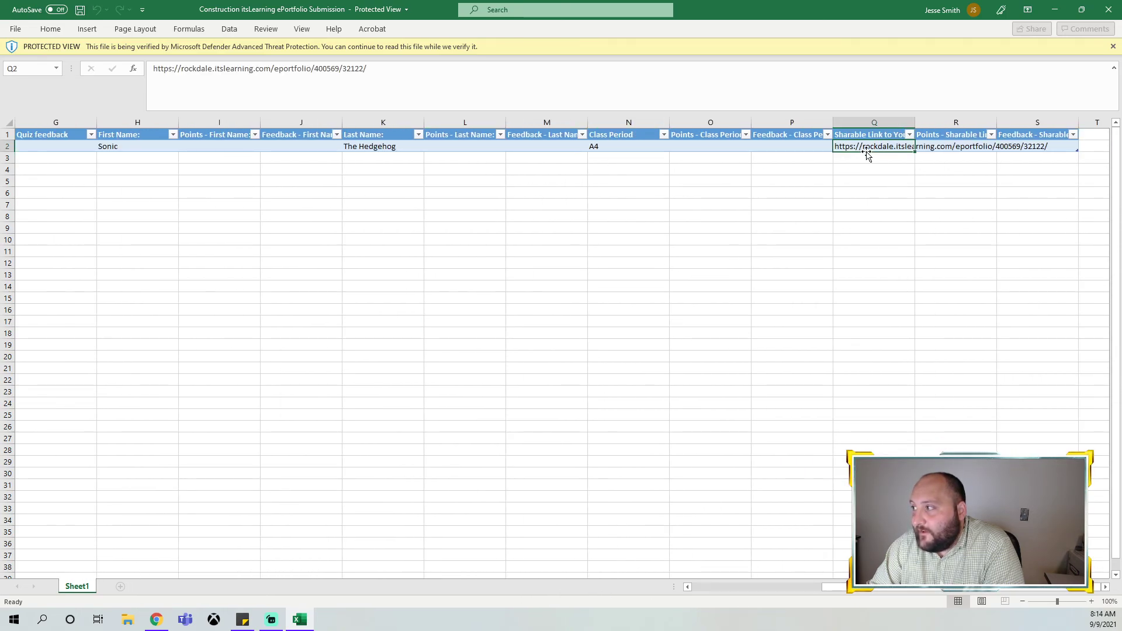
left_click(369, 69)
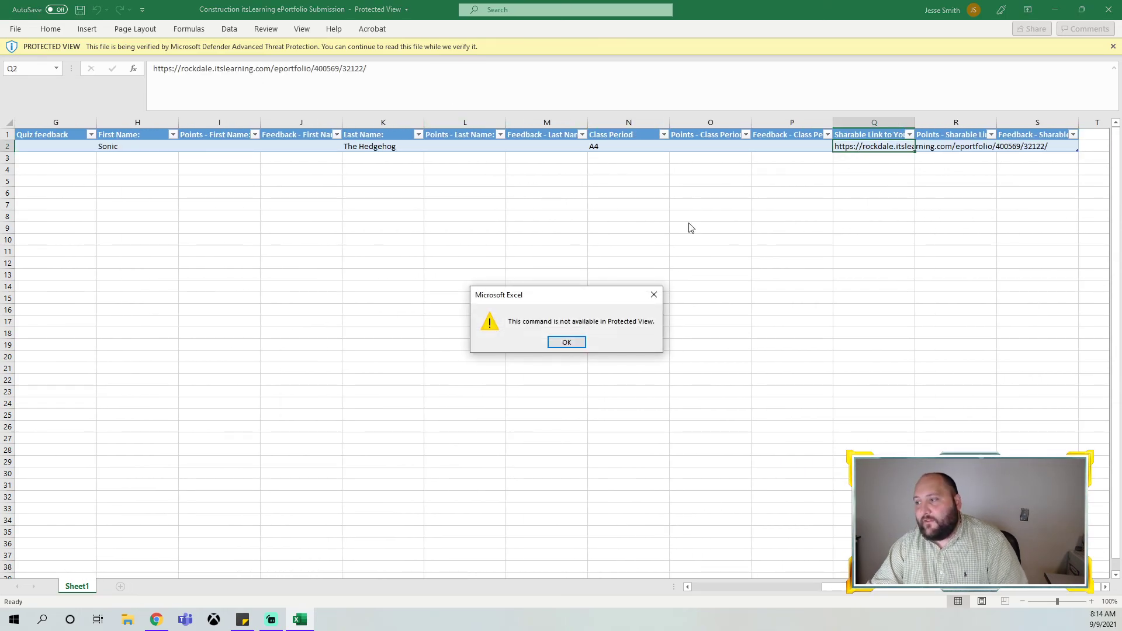
left_click(570, 345)
left_click(617, 47)
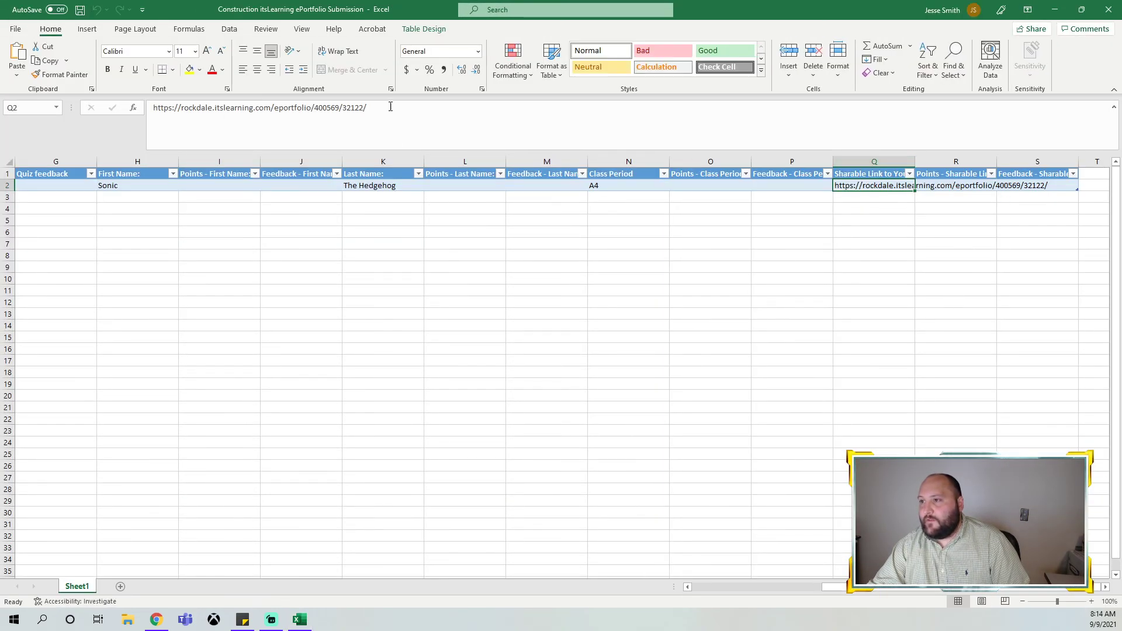
Copy the portfolio URL from cell Q2 and load it in a new Chrome tab
left_click_drag(391, 106, 149, 108)
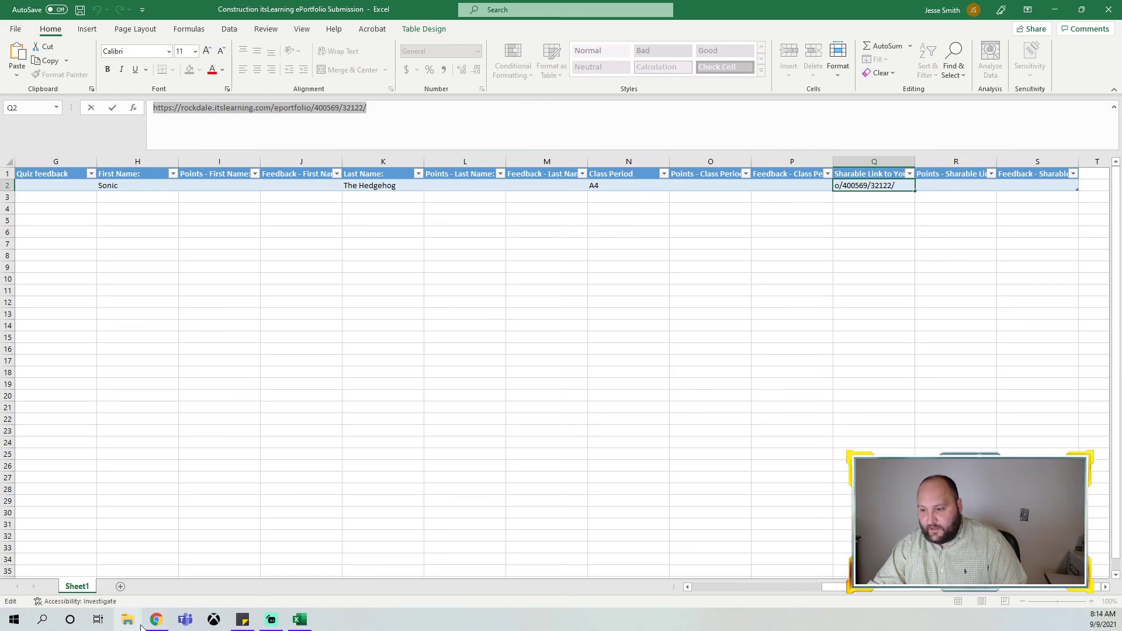
left_click(154, 619)
left_click(715, 10)
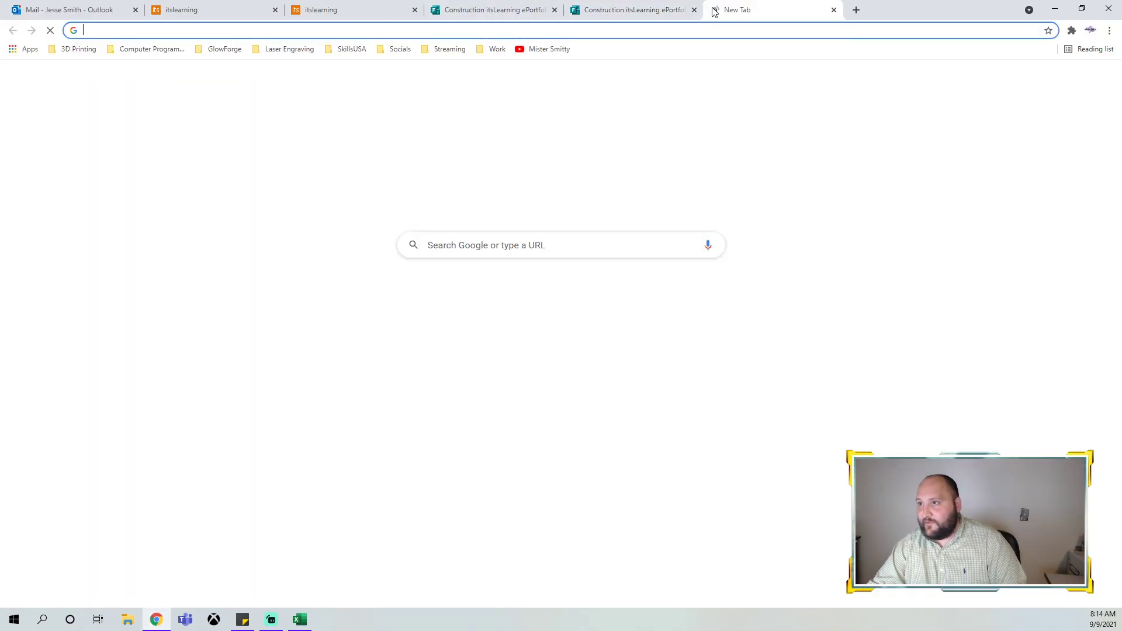
key("ctrl+v")
key("Return")
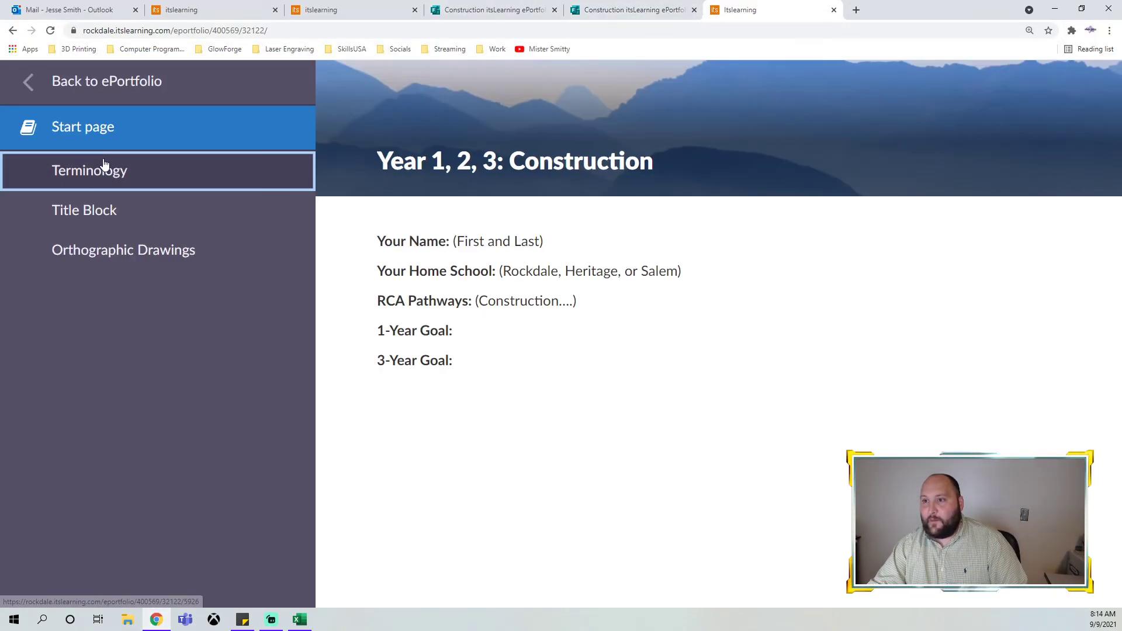
Review the shared portfolio's Terminology, Title Block and Orthographic Drawings pages, including the drawings through Ortho #3 – Tool Post Slide
left_click(104, 167)
left_click(100, 213)
left_click(114, 246)
left_click(120, 212)
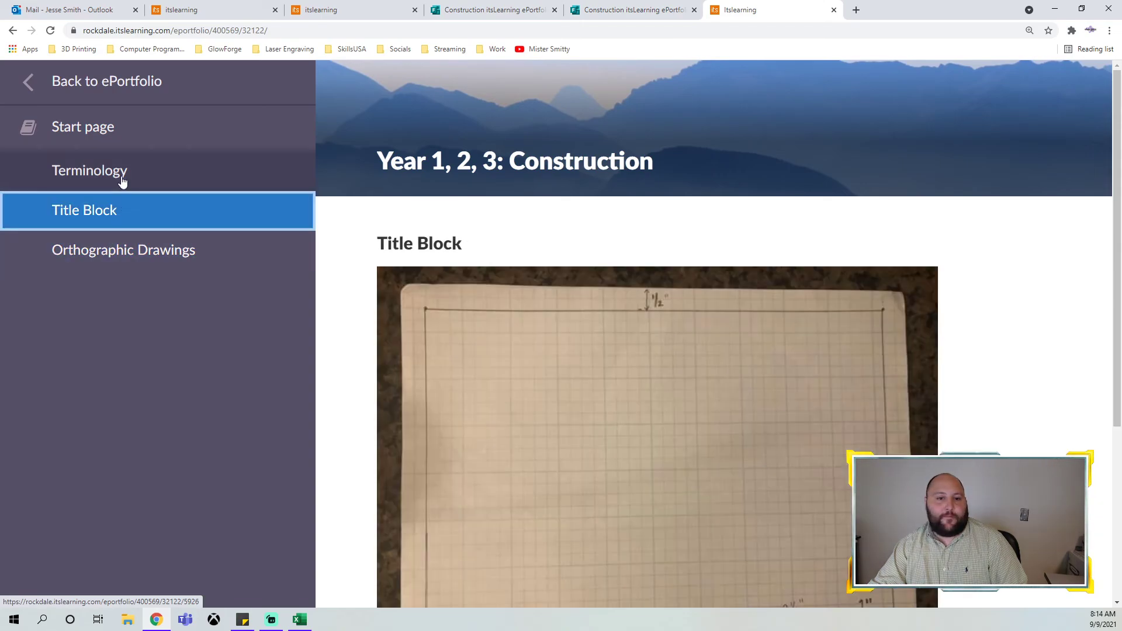
left_click(122, 182)
left_click(125, 225)
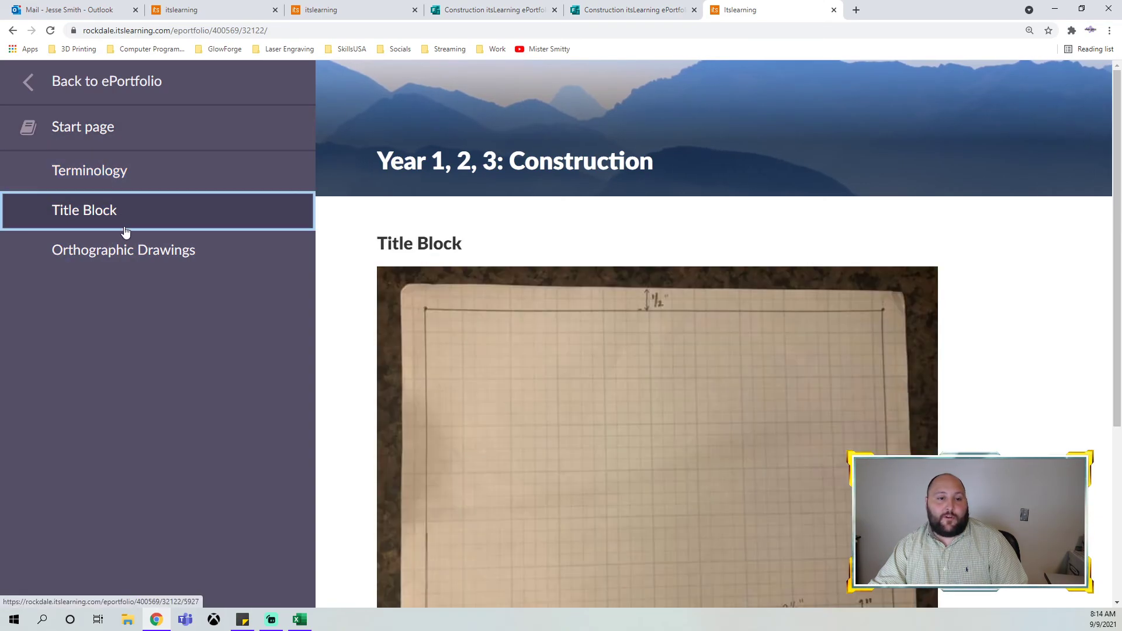
left_click(134, 257)
left_click(105, 172)
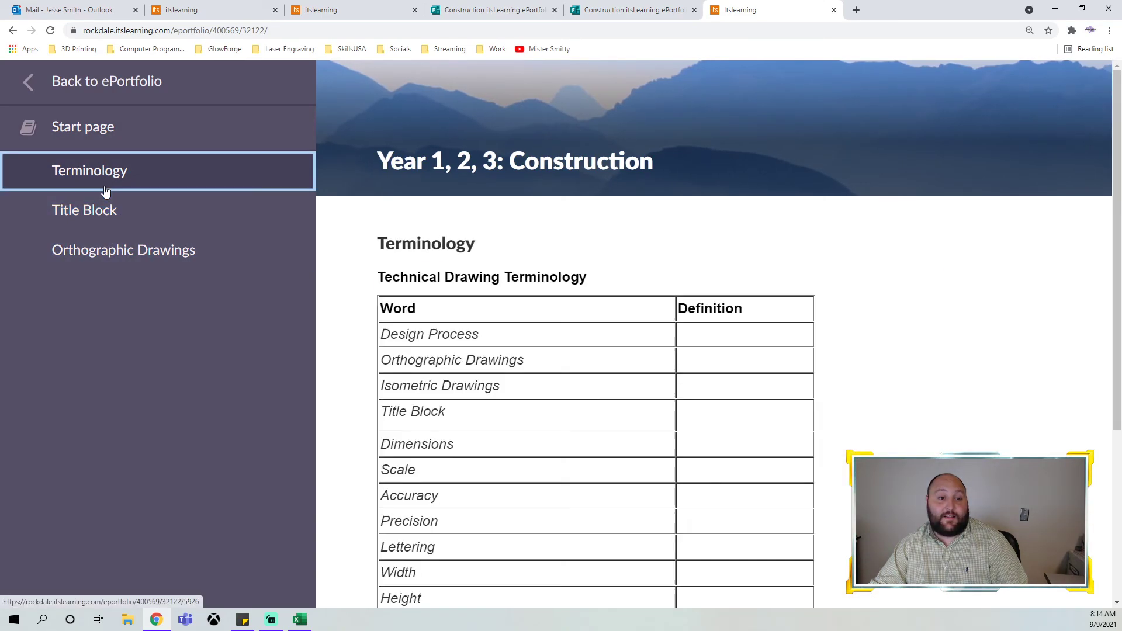
left_click(107, 253)
scroll(812, 396, "down", 15)
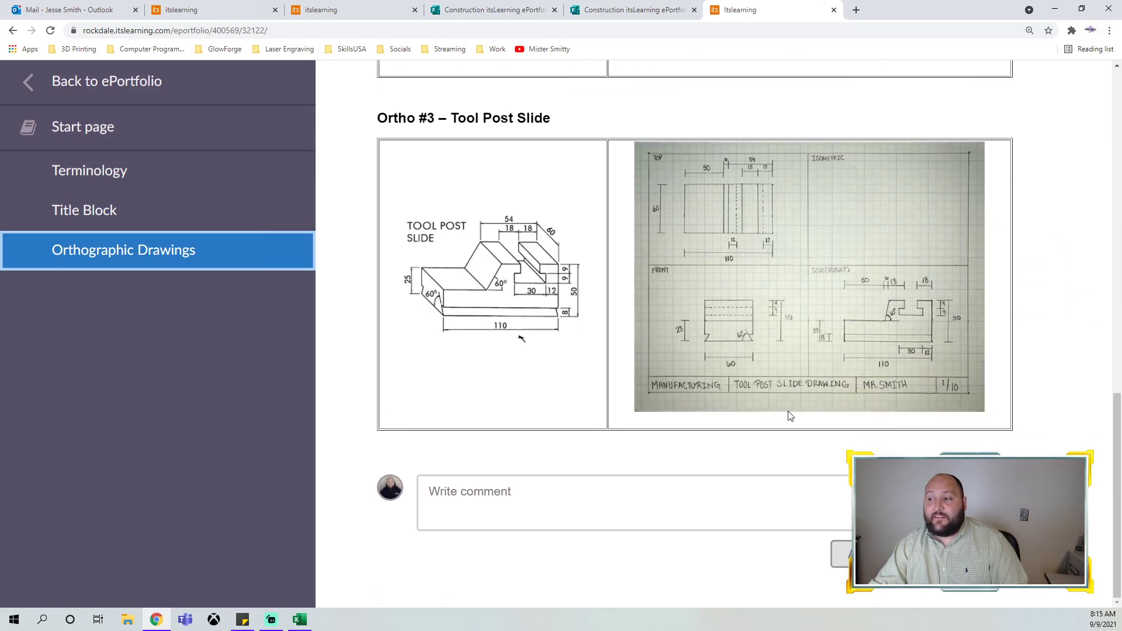
scroll(789, 416, "up", 15)
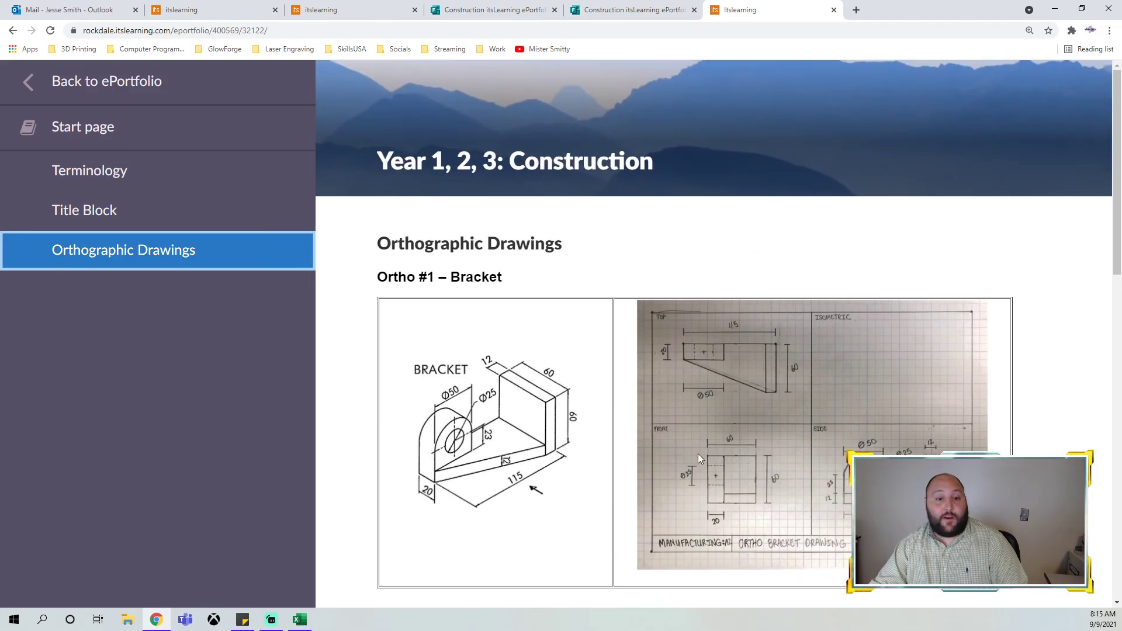